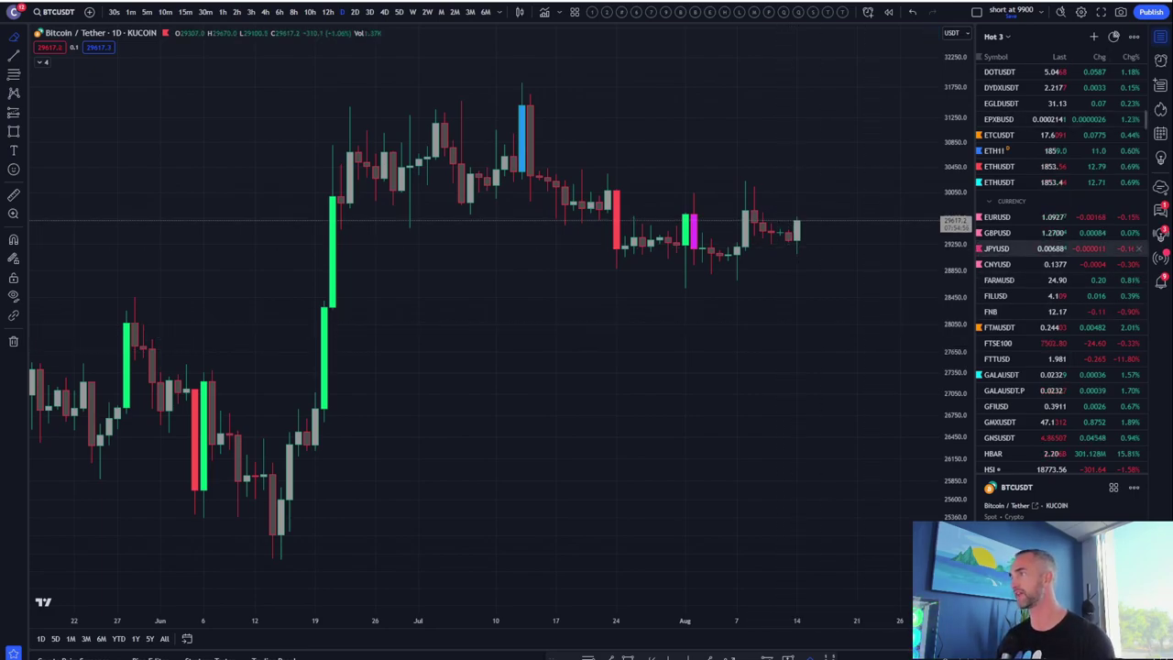
Examine the daily Bitcoin chart's recent price action, briefly viewing the indicator panes below it
{"action": "scroll", "coordinate": [1135, 400], "scroll_direction": "up", "scroll_amount": 5}
{"action": "scroll", "coordinate": [1135, 401], "scroll_direction": "up", "scroll_amount": 3}
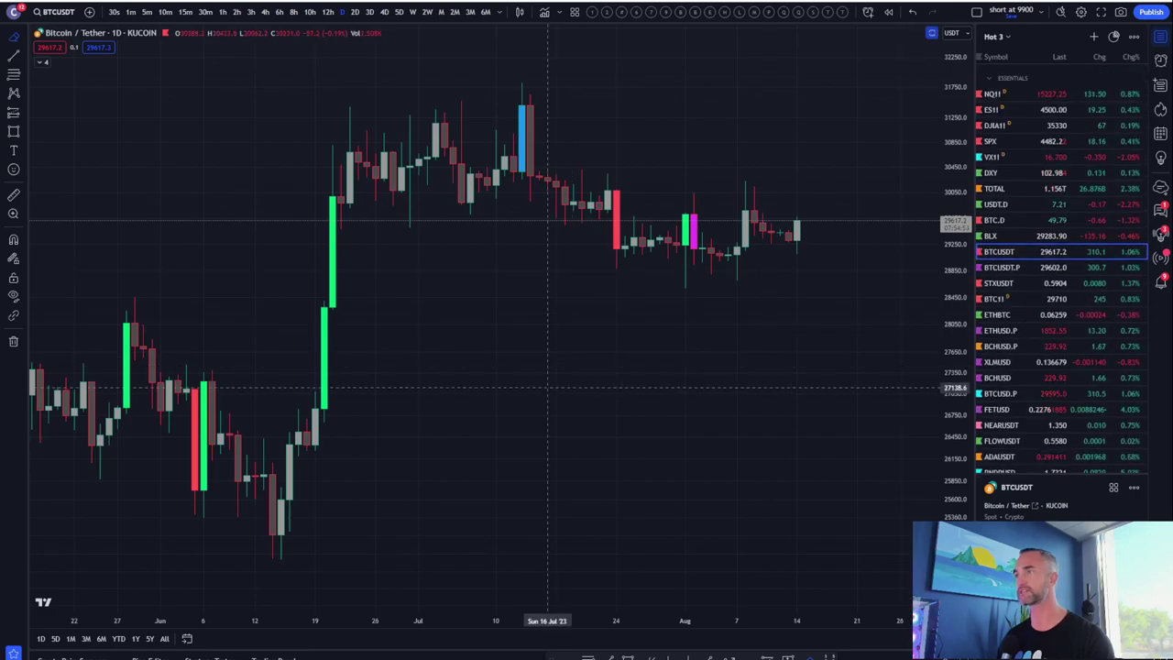
{"action": "scroll", "coordinate": [543, 389], "scroll_direction": "down", "scroll_amount": 3}
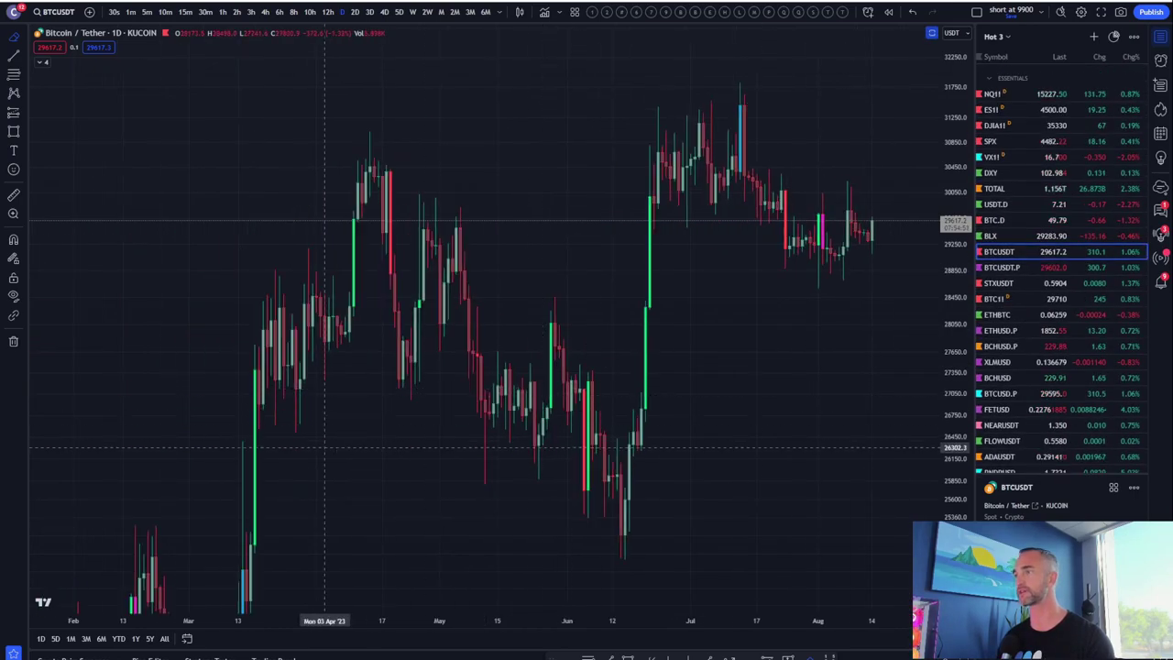
{"action": "scroll", "coordinate": [323, 447], "scroll_direction": "up", "scroll_amount": 3}
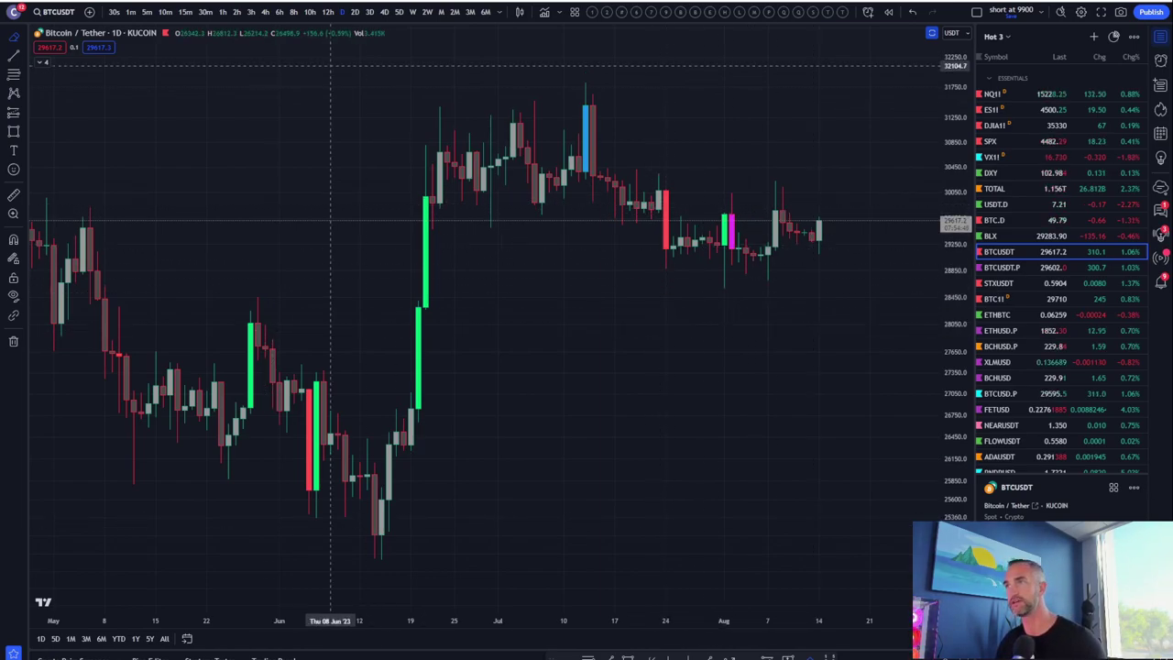
{"action": "double_click", "coordinate": [737, 390]}
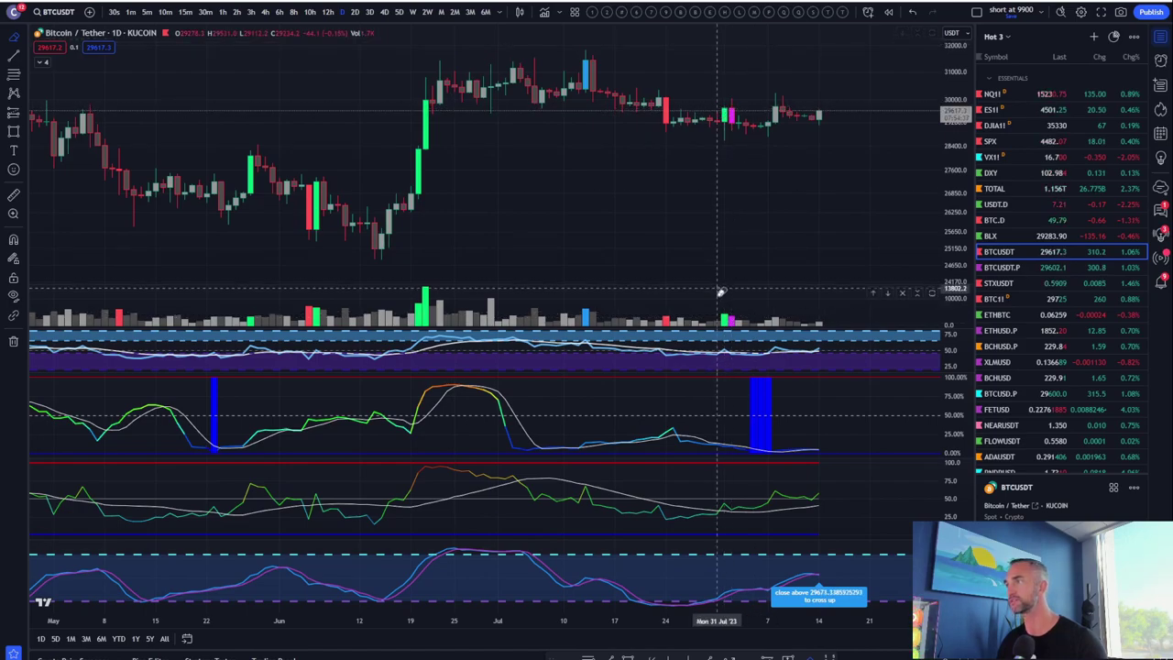
{"action": "scroll", "coordinate": [696, 243], "scroll_direction": "down", "scroll_amount": 1}
{"action": "double_click", "coordinate": [772, 210]}
{"action": "scroll", "coordinate": [592, 306], "scroll_direction": "up", "scroll_amount": 5}
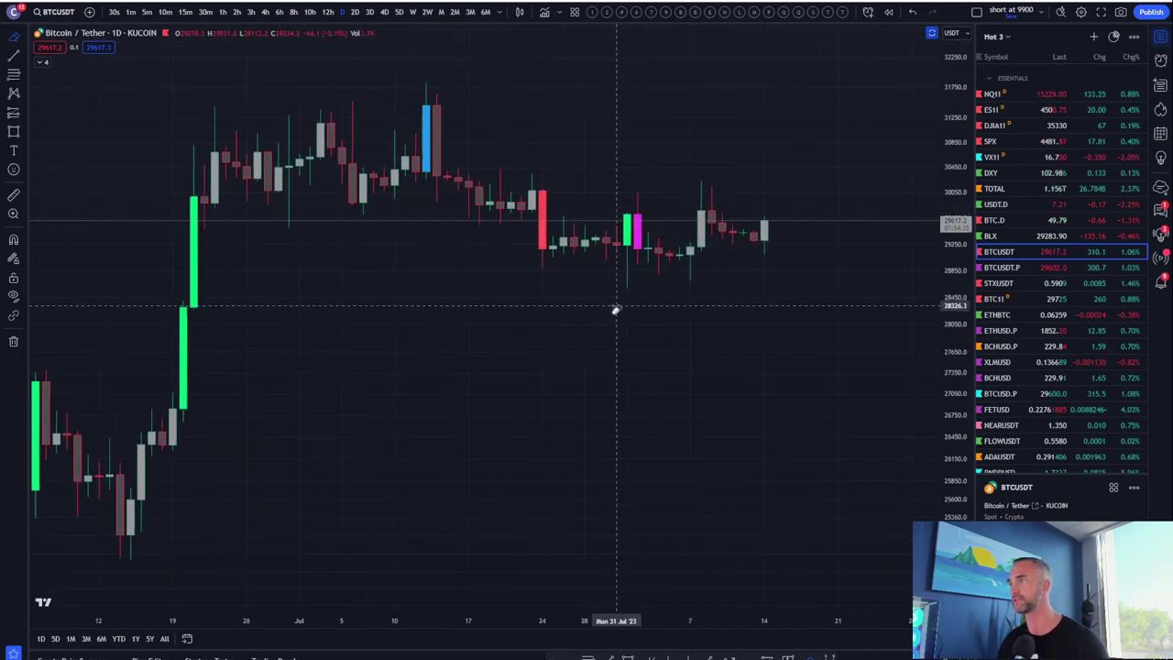
{"action": "scroll", "coordinate": [367, 435], "scroll_direction": "down", "scroll_amount": 3}
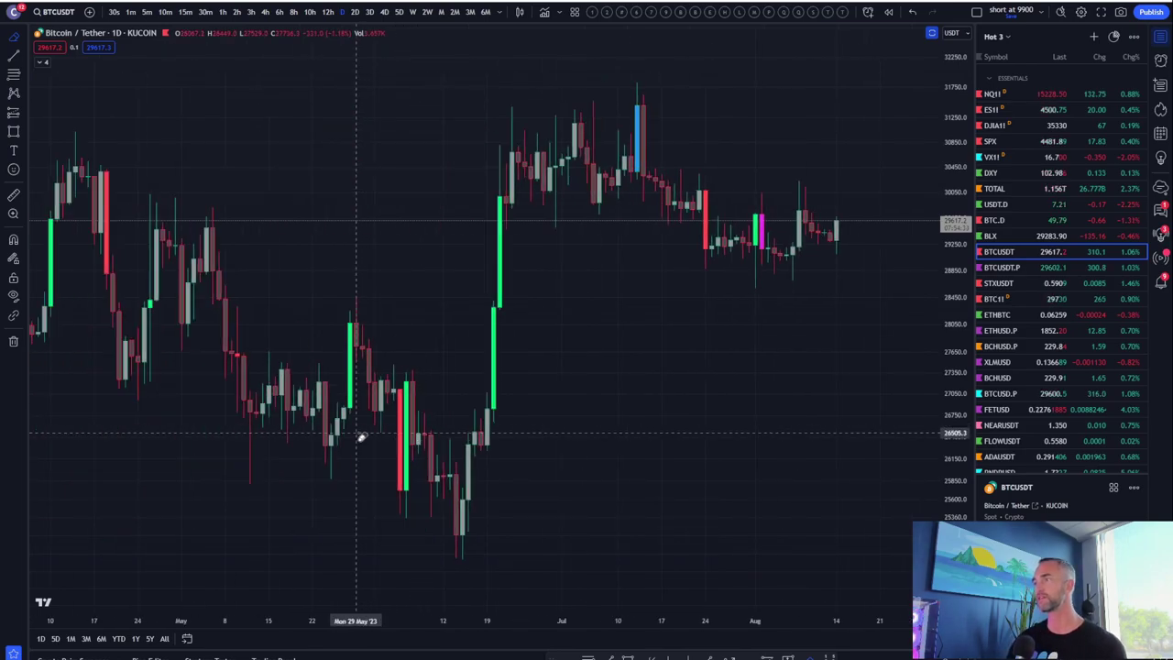
Draw a Fibonacci retracement on the daily chart from about 25123 on 29 May 2023 up to about 31468 on 14 August 2023
{"action": "scroll", "coordinate": [361, 437], "scroll_direction": "down", "scroll_amount": 2}
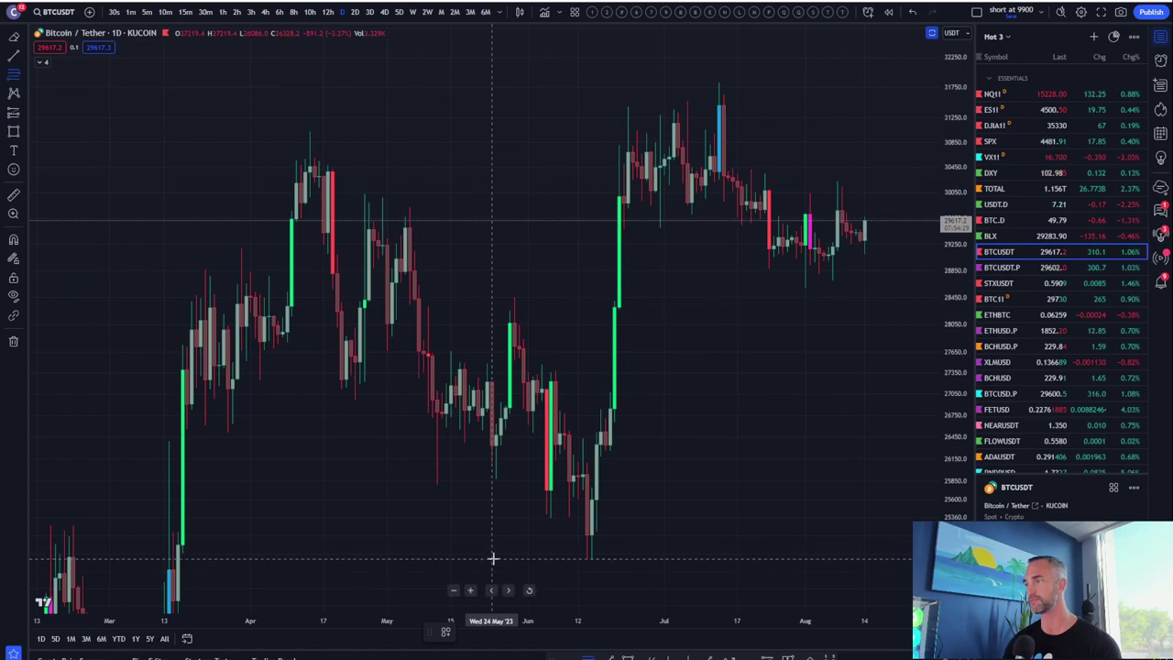
{"action": "left_click", "coordinate": [514, 535]}
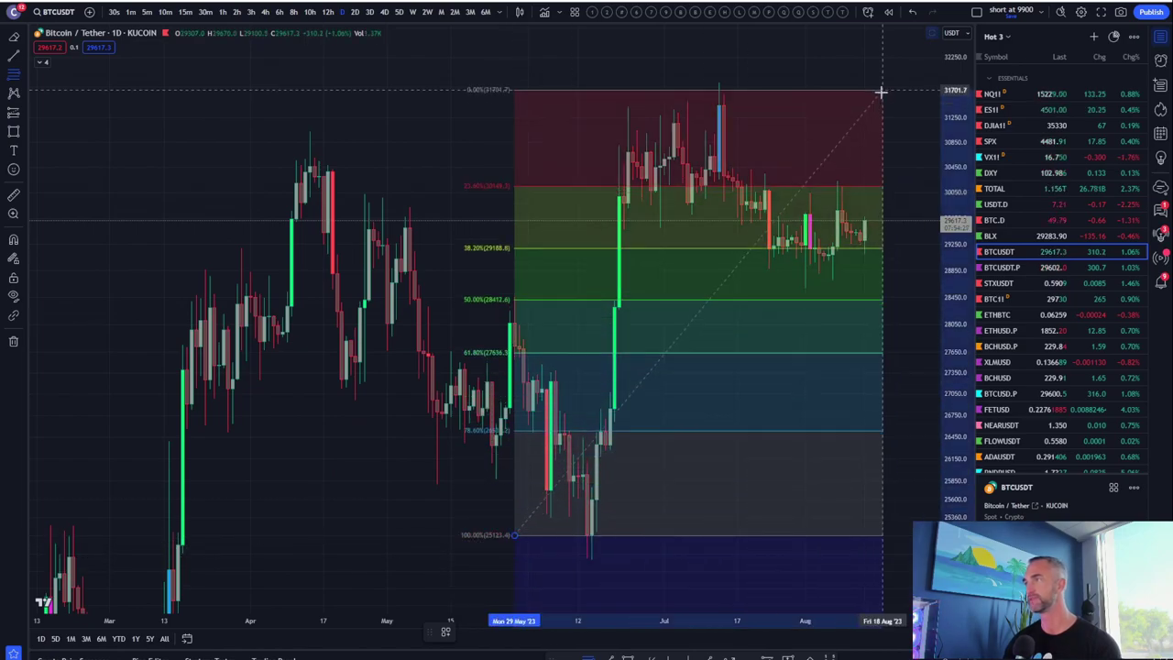
{"action": "left_click", "coordinate": [864, 104]}
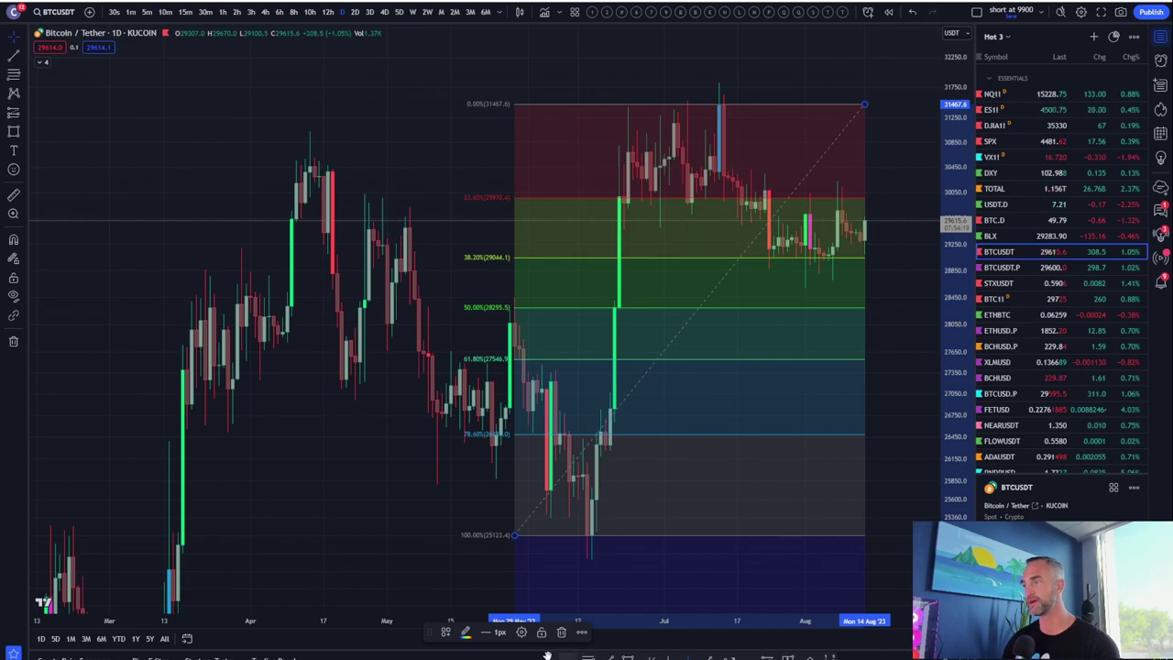
Draw a rectangle over the retracement's 50% to 61.8% zone, about 28284 to 27557, from 21 June to 23 September 2023
{"action": "left_click_drag", "start_coordinate": [943, 420], "coordinate": [943, 525]}
{"action": "left_click_drag", "start_coordinate": [401, 526], "coordinate": [230, 474]}
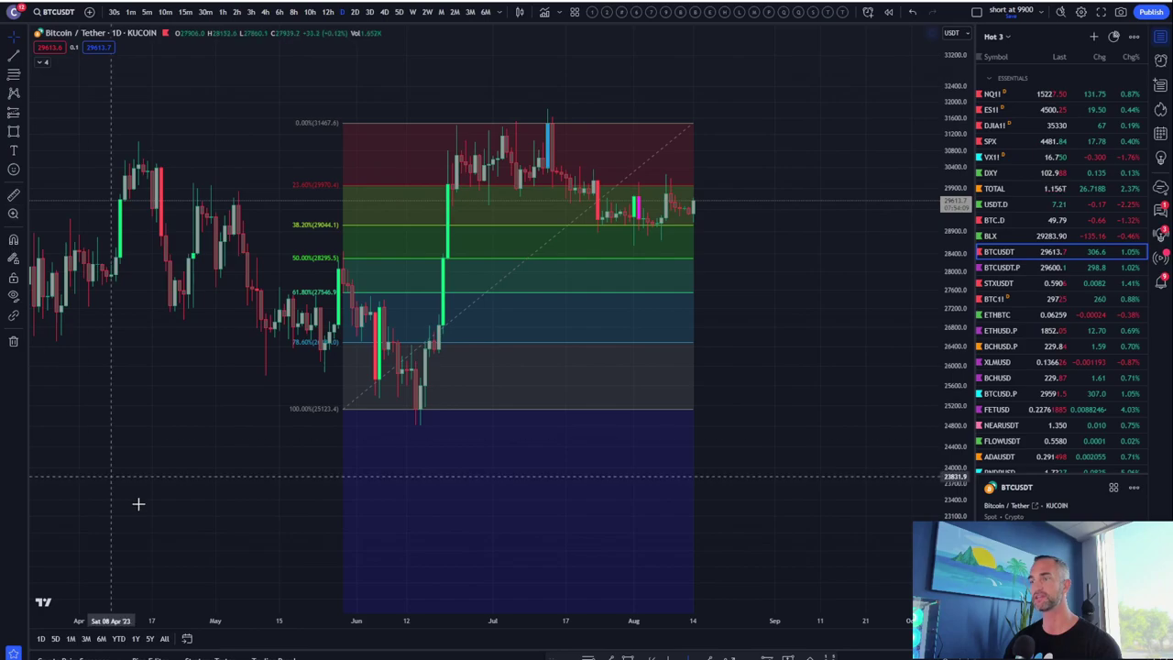
{"action": "left_click", "coordinate": [628, 657]}
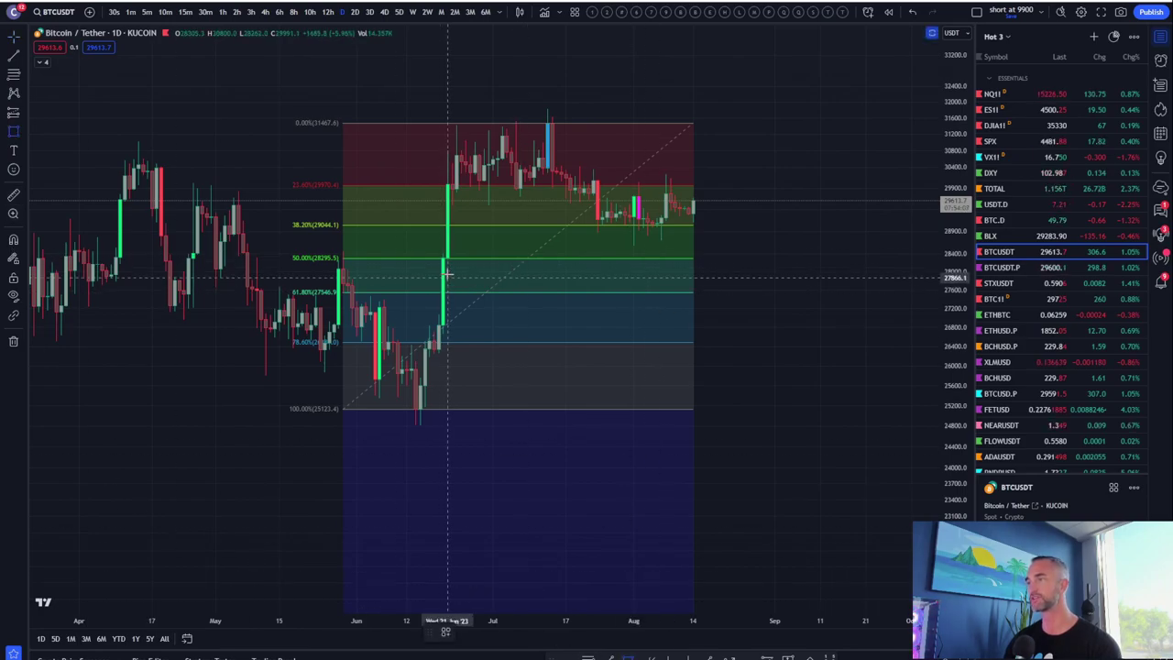
{"action": "mouse_move", "coordinate": [447, 259]}
{"action": "left_mouse_down"}
{"action": "mouse_move", "coordinate": [461, 342]}
{"action": "mouse_move", "coordinate": [875, 292]}
{"action": "left_mouse_up"}
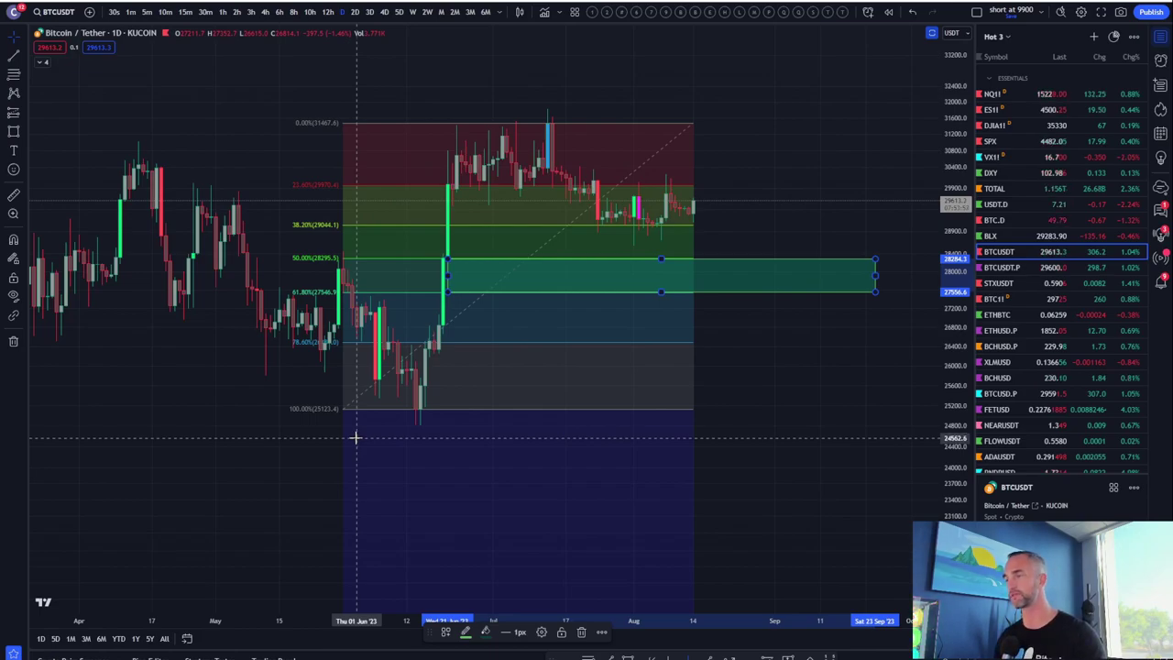
Re-anchor the Fibonacci retracement from about 16529 on 18 November 2022 to about 24894 on 11 June 2023
{"action": "scroll", "coordinate": [331, 434], "scroll_direction": "down", "scroll_amount": 2}
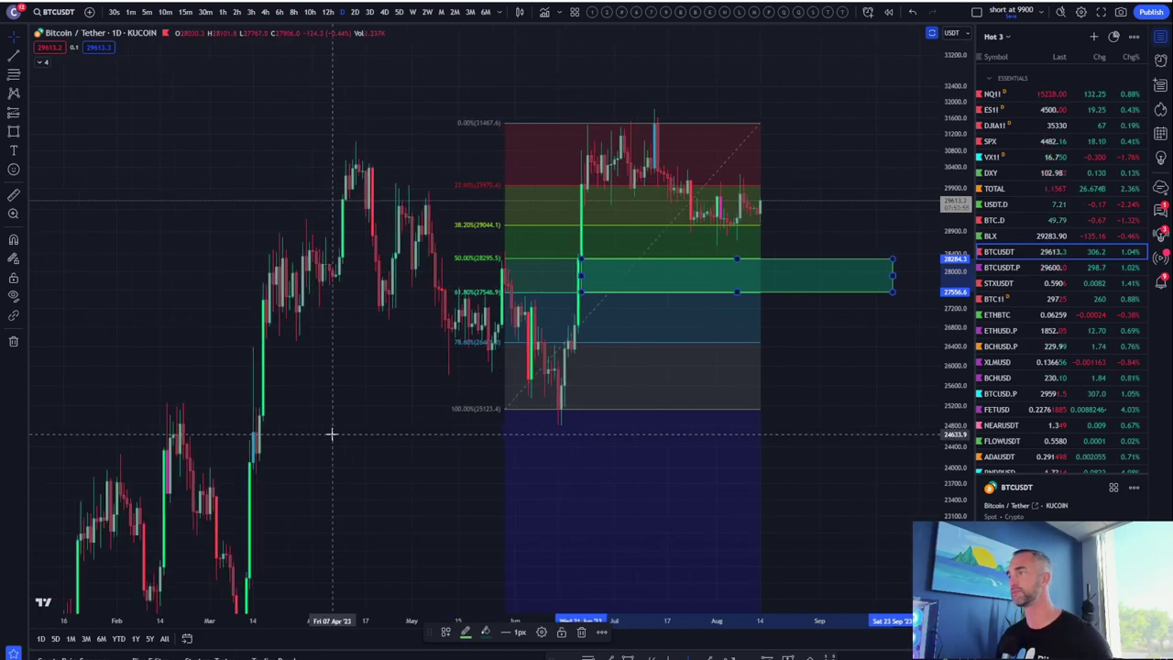
{"action": "scroll", "coordinate": [332, 434], "scroll_direction": "down", "scroll_amount": 2}
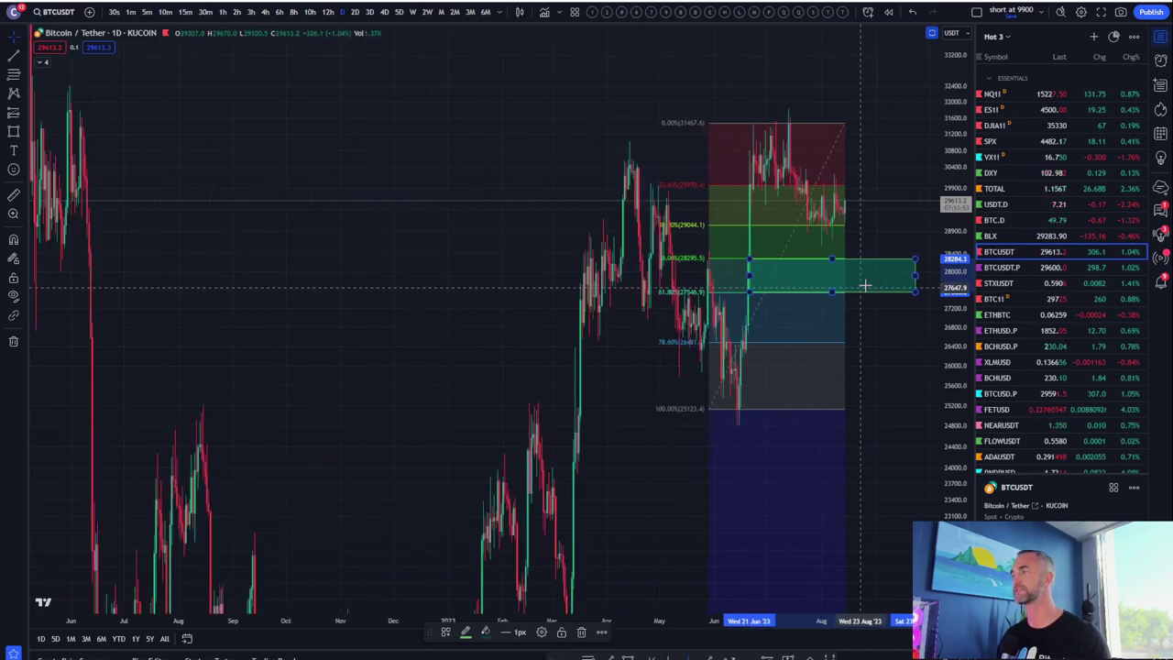
{"action": "scroll", "coordinate": [962, 375], "scroll_direction": "down", "scroll_amount": 8}
{"action": "scroll", "coordinate": [715, 256], "scroll_direction": "down", "scroll_amount": 2}
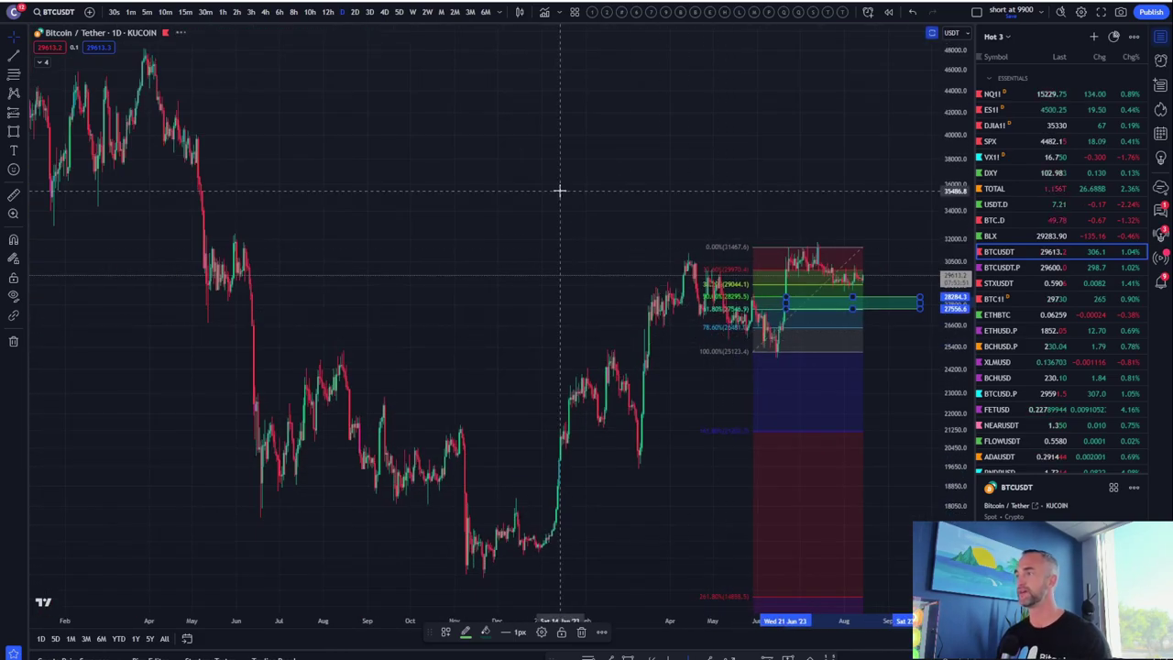
{"action": "left_click_drag", "start_coordinate": [540, 230], "coordinate": [428, 24]}
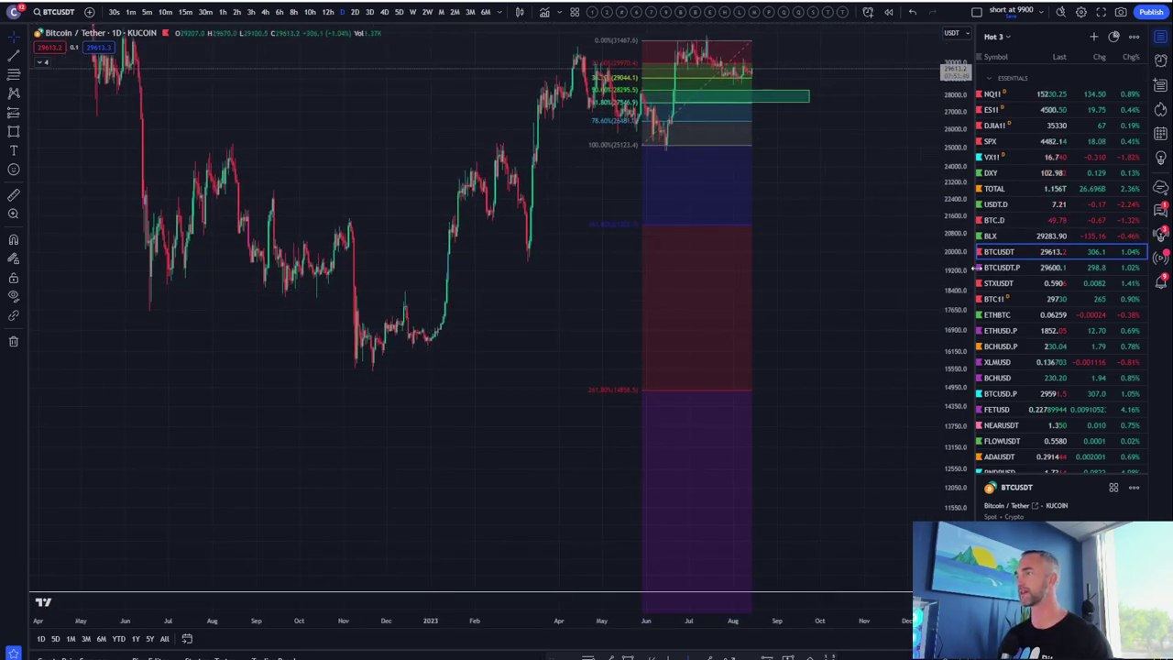
{"action": "scroll", "coordinate": [495, 449], "scroll_direction": "up", "scroll_amount": 3}
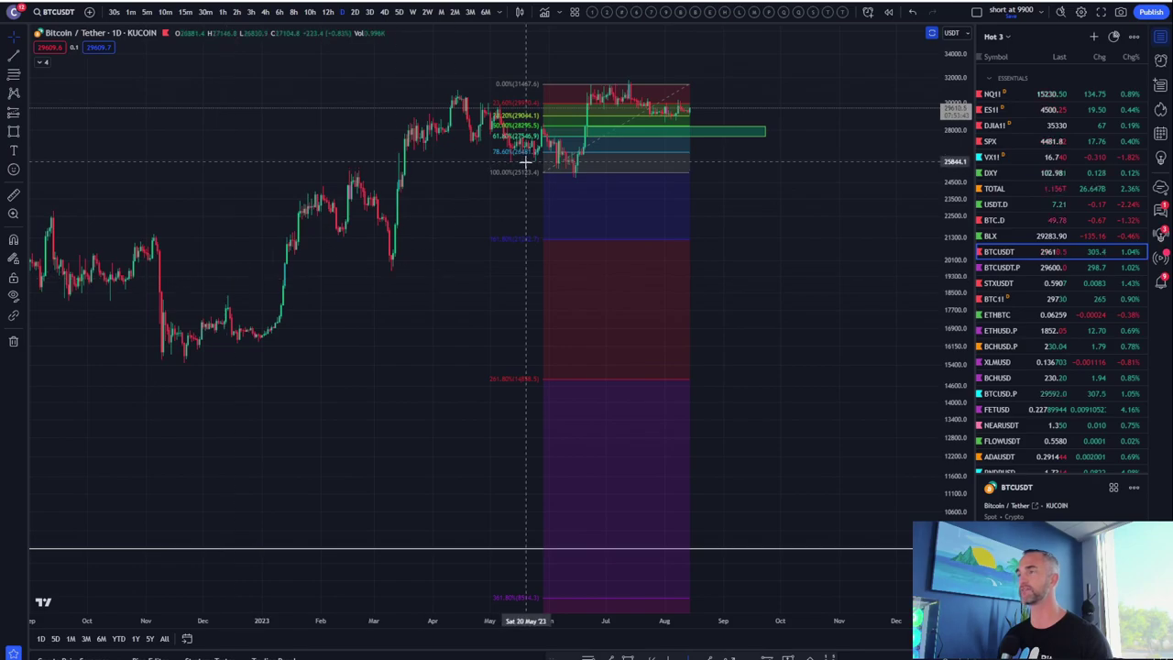
{"action": "mouse_move", "coordinate": [592, 183]}
{"action": "left_mouse_down"}
{"action": "mouse_move", "coordinate": [519, 317]}
{"action": "mouse_move", "coordinate": [700, 210]}
{"action": "mouse_move", "coordinate": [275, 398]}
{"action": "mouse_move", "coordinate": [291, 361]}
{"action": "left_mouse_up"}
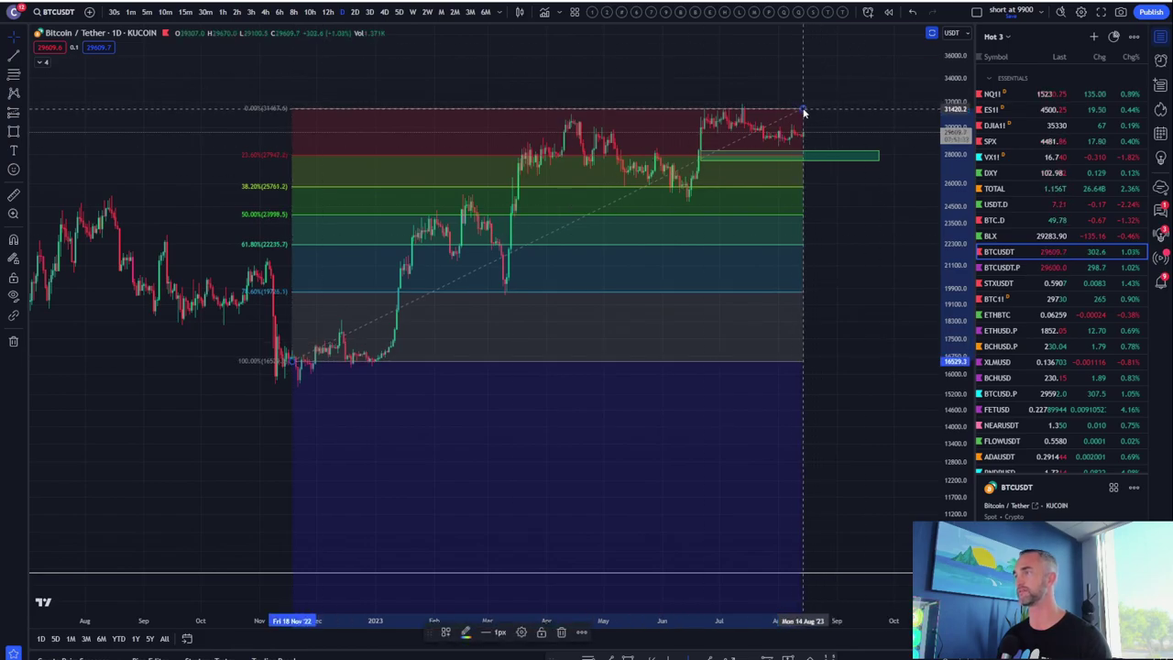
{"action": "left_click_drag", "start_coordinate": [804, 110], "coordinate": [683, 203]}
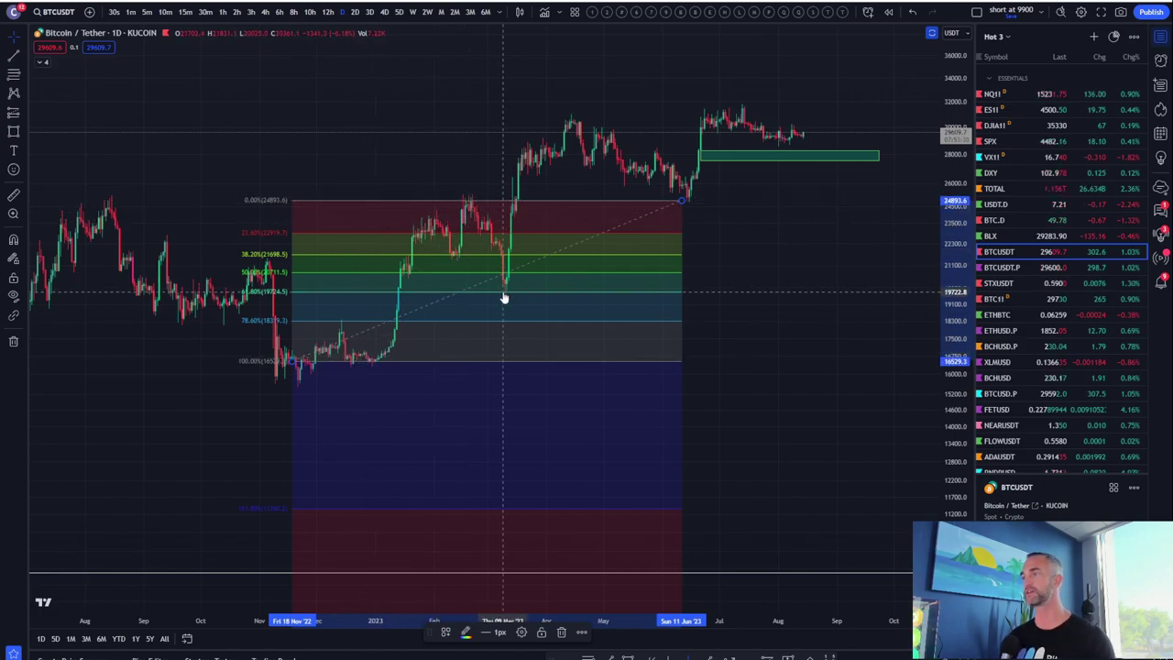
Shift the whole retracement onto the rally from the March 2023 low, spanning about 19935 to 30509
{"action": "left_click_drag", "start_coordinate": [596, 248], "coordinate": [516, 234]}
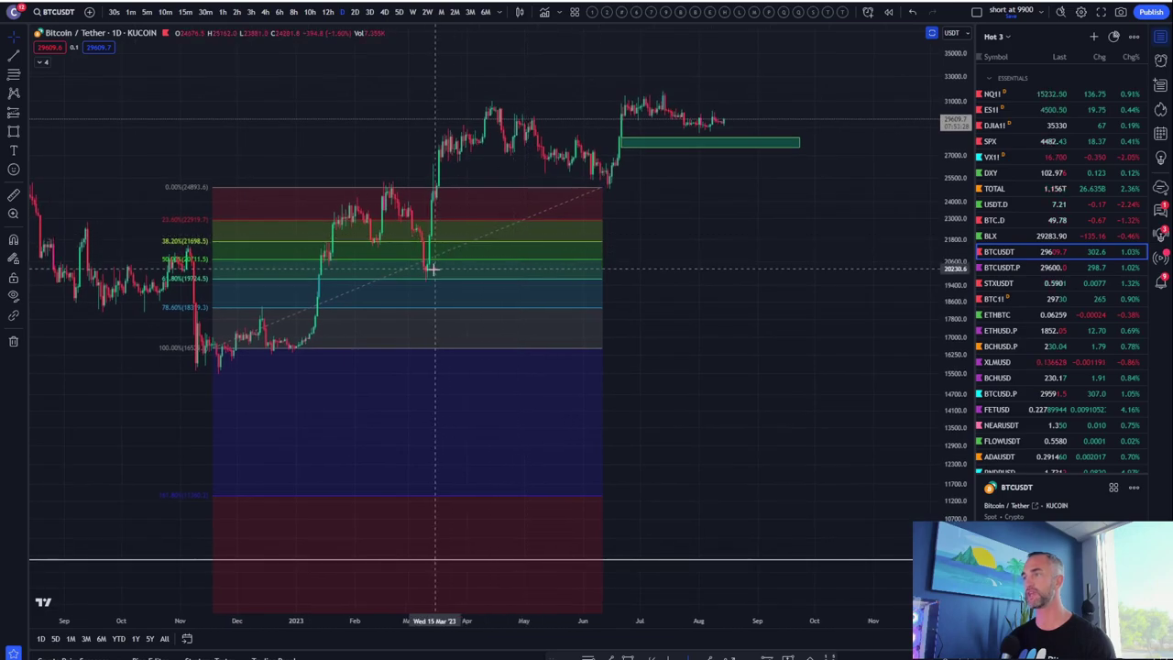
{"action": "left_click", "coordinate": [516, 245]}
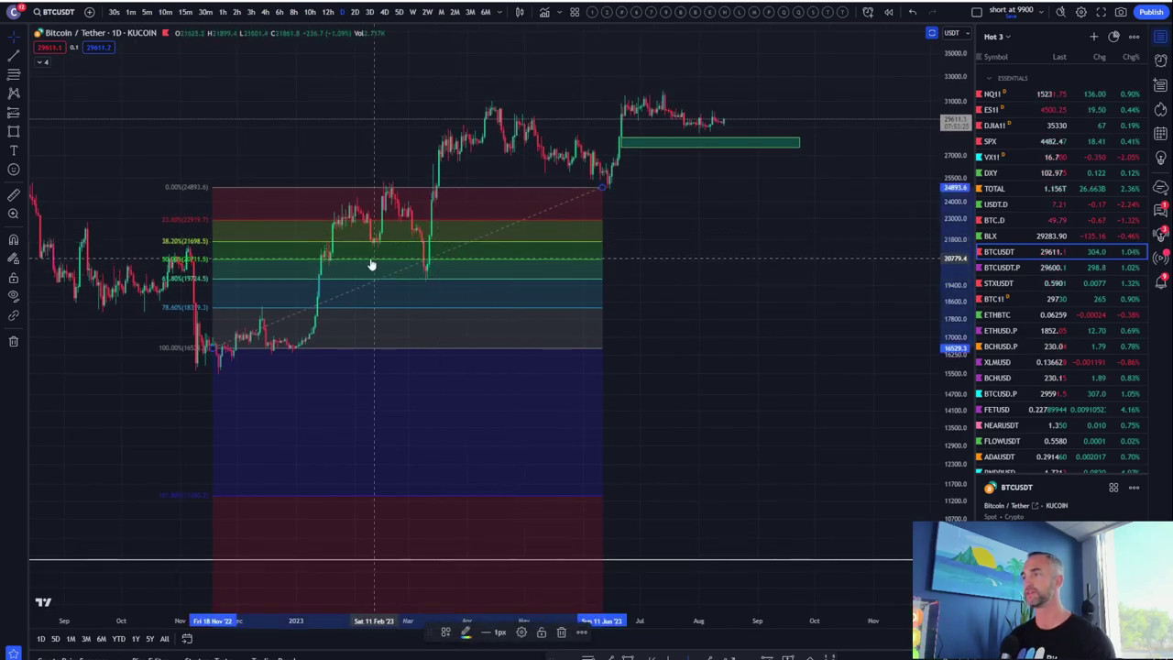
{"action": "mouse_move", "coordinate": [540, 218]}
{"action": "left_mouse_down"}
{"action": "mouse_move", "coordinate": [613, 199]}
{"action": "mouse_move", "coordinate": [526, 196]}
{"action": "mouse_move", "coordinate": [686, 110]}
{"action": "mouse_move", "coordinate": [707, 86]}
{"action": "mouse_move", "coordinate": [695, 103]}
{"action": "mouse_move", "coordinate": [749, 102]}
{"action": "mouse_move", "coordinate": [746, 91]}
{"action": "left_mouse_up"}
{"action": "scroll", "coordinate": [335, 230], "scroll_direction": "up", "scroll_amount": 2}
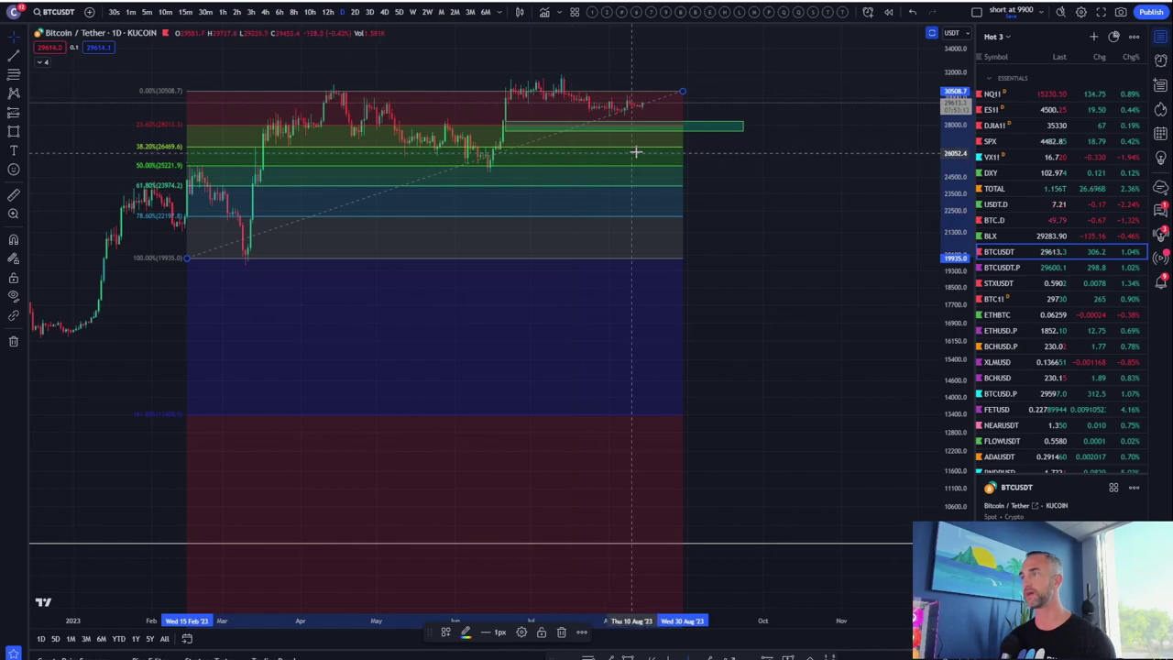
Move the retracement's upper end to about 31504 on 12 November 2023 and its starting anchor to about 25061 near the June low
{"action": "left_click_drag", "start_coordinate": [641, 149], "coordinate": [624, 173]}
{"action": "mouse_move", "coordinate": [666, 120]}
{"action": "left_mouse_down"}
{"action": "mouse_move", "coordinate": [707, 137]}
{"action": "mouse_move", "coordinate": [880, 89]}
{"action": "mouse_move", "coordinate": [851, 103]}
{"action": "left_mouse_up"}
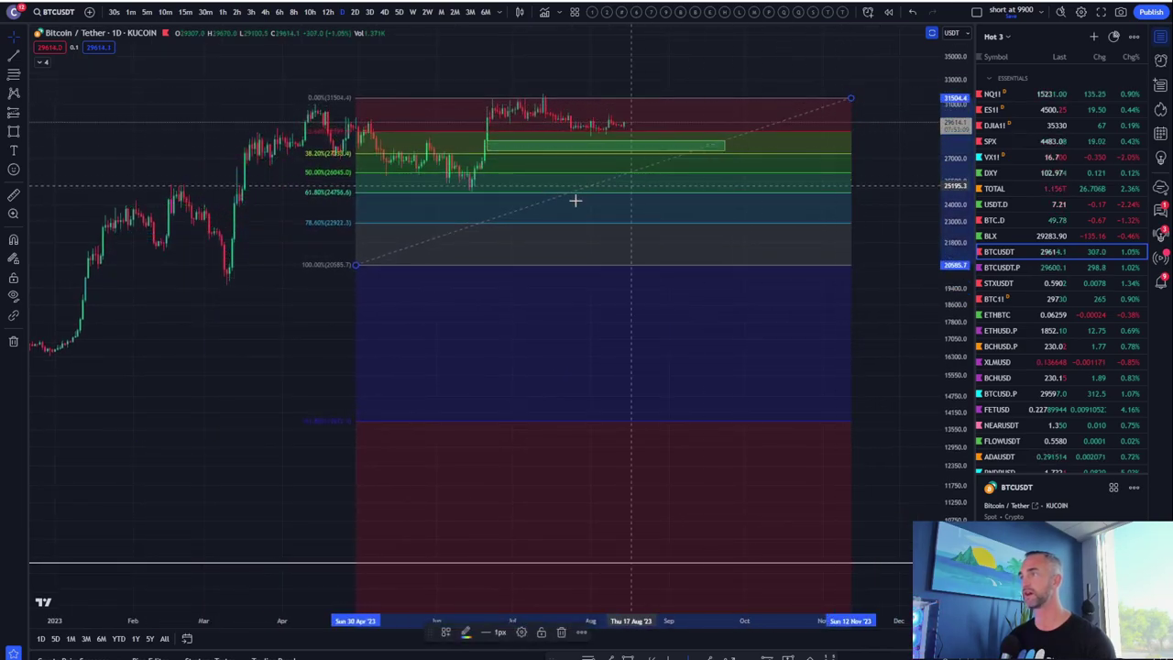
{"action": "left_click_drag", "start_coordinate": [356, 265], "coordinate": [377, 187]}
Switch the Bitcoin chart to the 15-minute timeframe and auto-fit the price scale to the latest candles
{"action": "left_click_drag", "start_coordinate": [953, 240], "coordinate": [951, 138]}
{"action": "left_click_drag", "start_coordinate": [902, 179], "coordinate": [807, 254]}
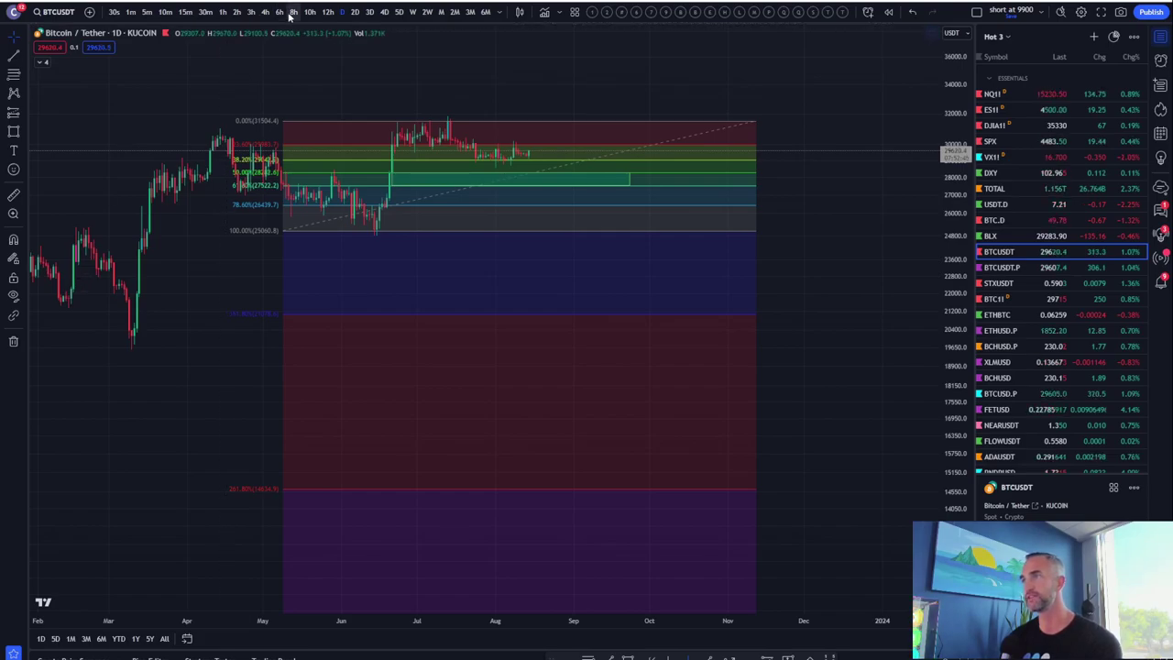
{"action": "scroll", "coordinate": [296, 123], "scroll_direction": "down", "scroll_amount": 2}
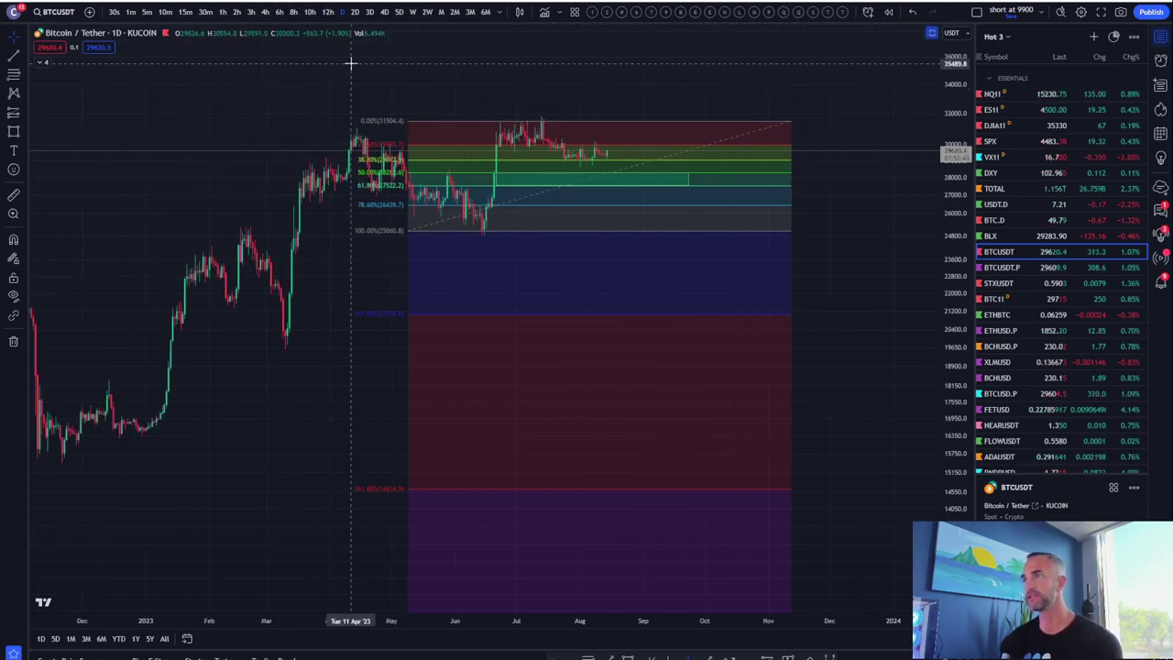
{"action": "left_click", "coordinate": [185, 13]}
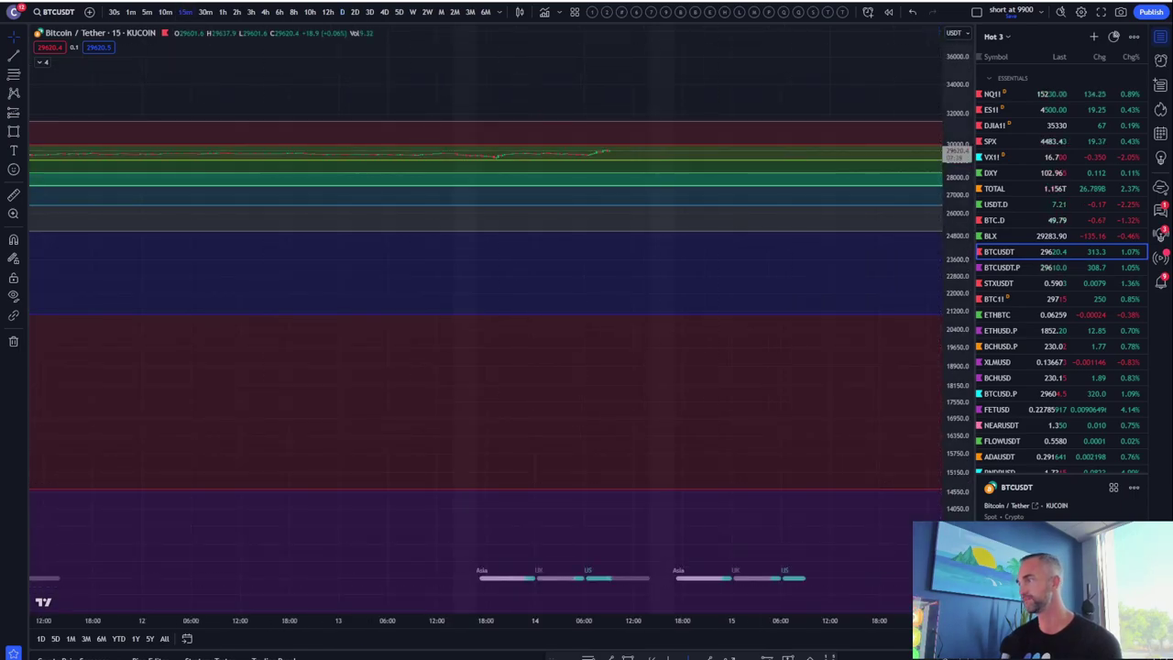
{"action": "double_click", "coordinate": [957, 363]}
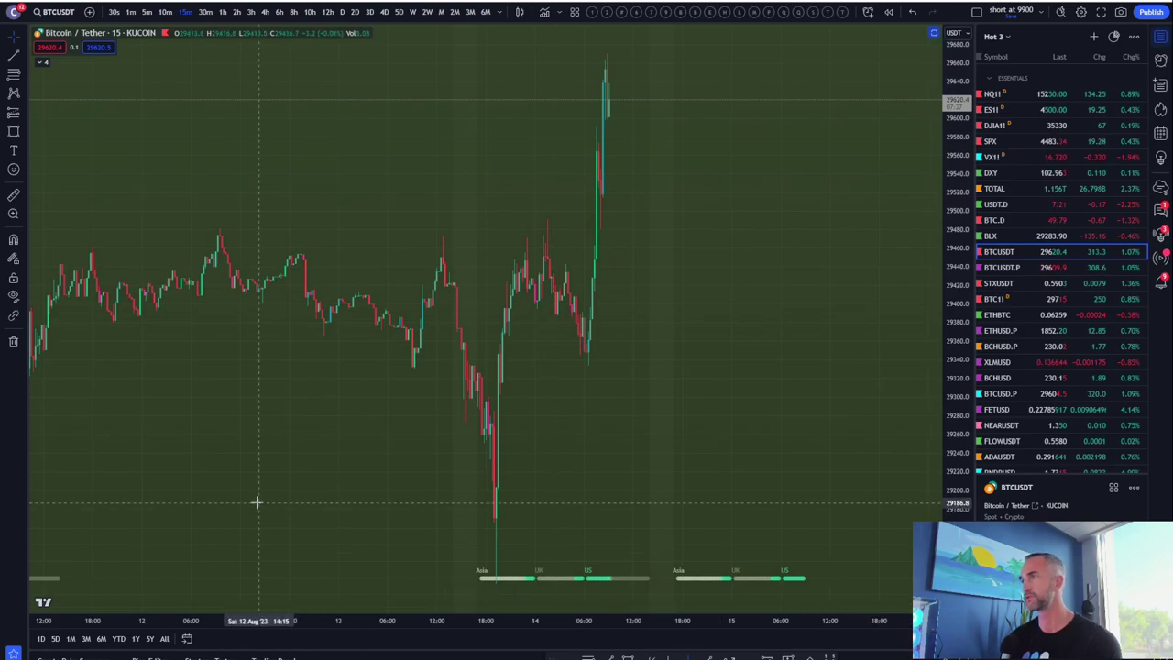
{"action": "scroll", "coordinate": [257, 501], "scroll_direction": "up", "scroll_amount": 4}
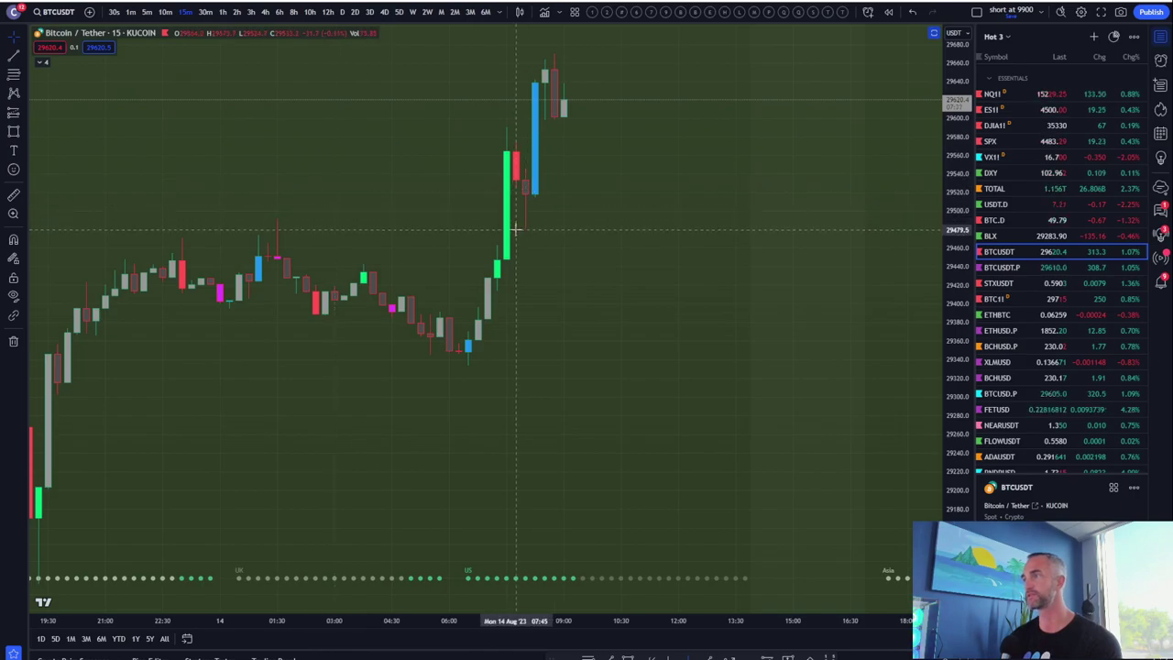
{"action": "scroll", "coordinate": [332, 270], "scroll_direction": "down", "scroll_amount": 3}
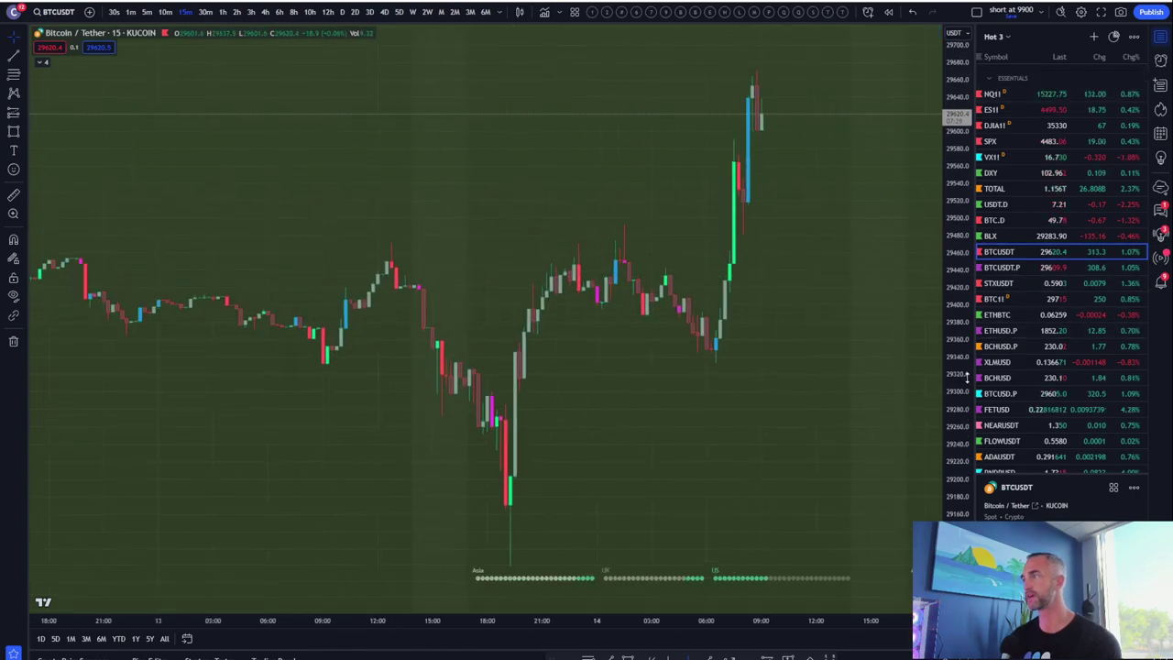
{"action": "scroll", "coordinate": [642, 397], "scroll_direction": "down", "scroll_amount": 2}
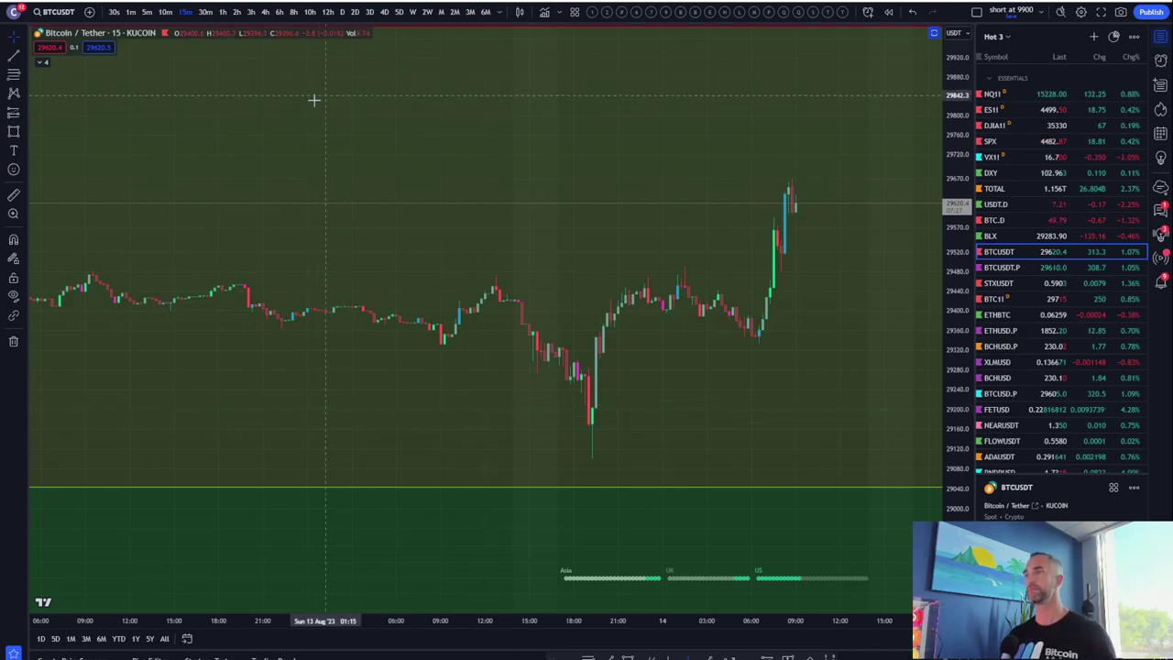
{"action": "scroll", "coordinate": [725, 109], "scroll_direction": "up", "scroll_amount": 2}
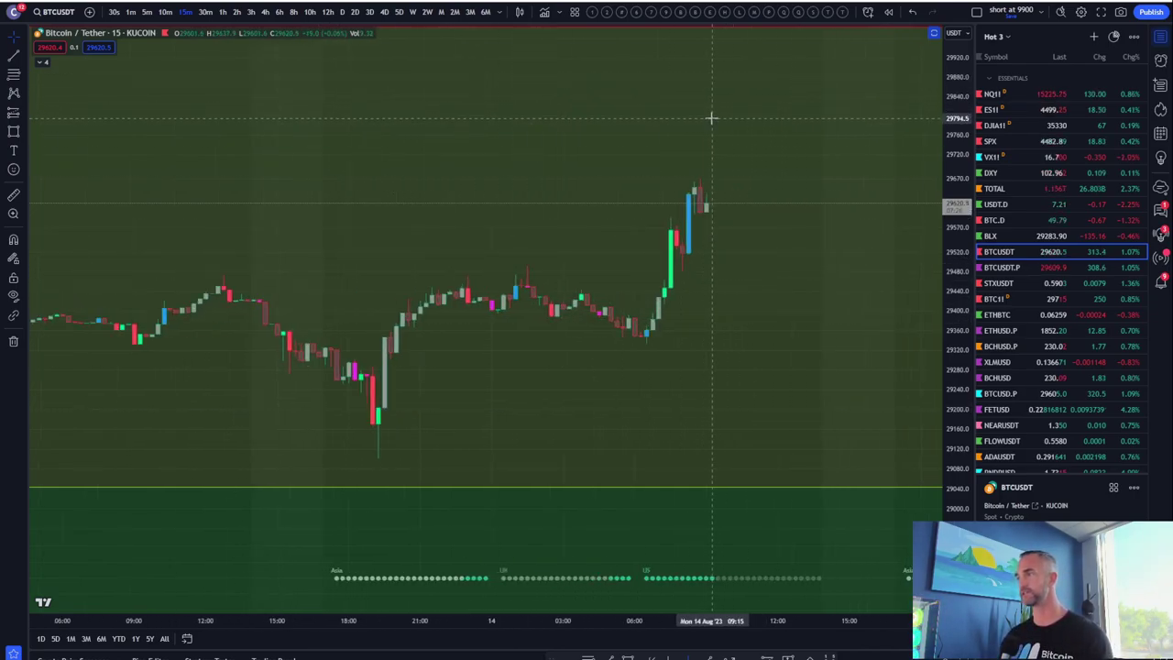
Expand the chart's indicator list and show the hidden EMA,SMA moving averages
{"action": "scroll", "coordinate": [660, 138], "scroll_direction": "down", "scroll_amount": 3}
{"action": "left_click", "coordinate": [42, 62]}
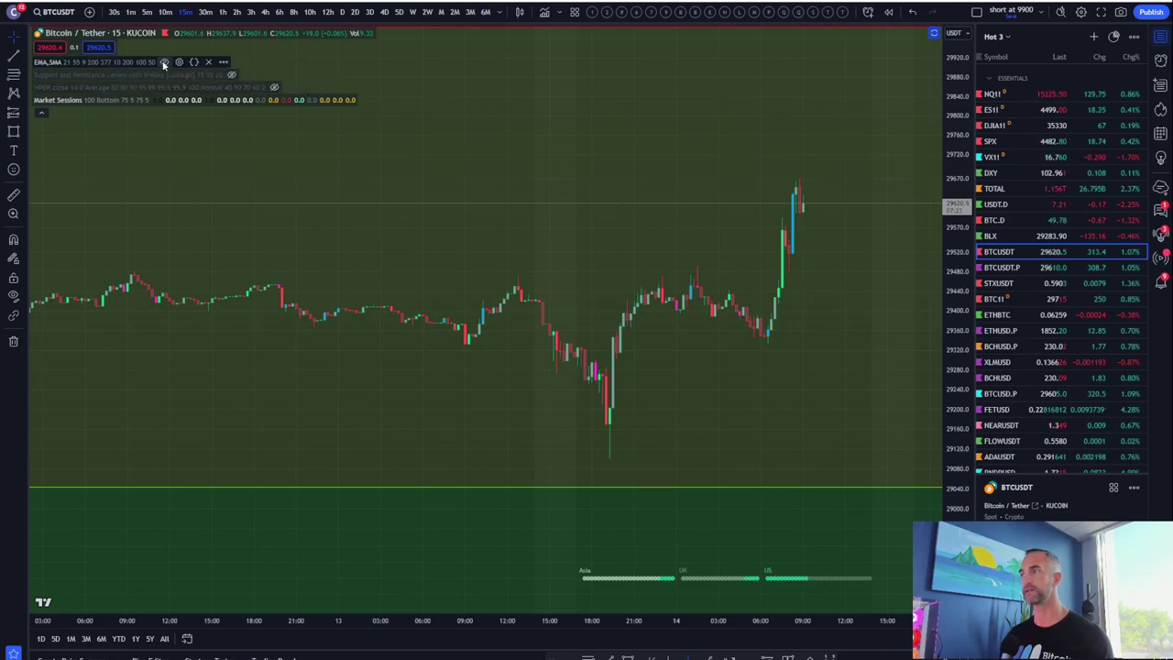
{"action": "left_click", "coordinate": [164, 63]}
{"action": "scroll", "coordinate": [385, 394], "scroll_direction": "up", "scroll_amount": 2}
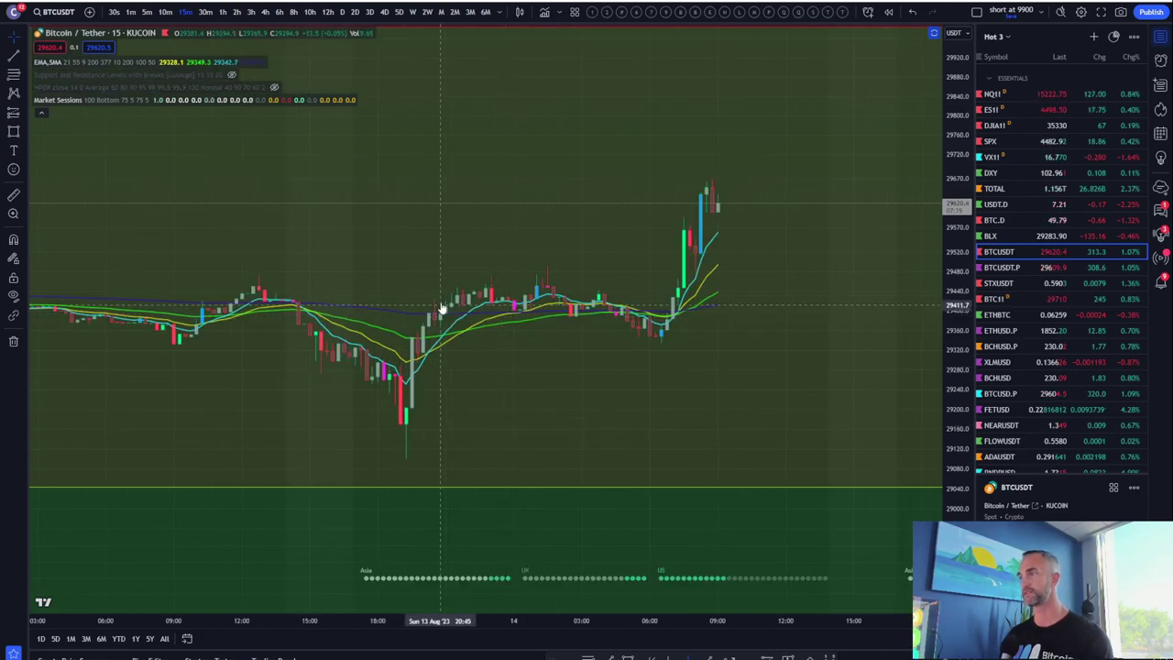
{"action": "scroll", "coordinate": [738, 179], "scroll_direction": "up", "scroll_amount": 2}
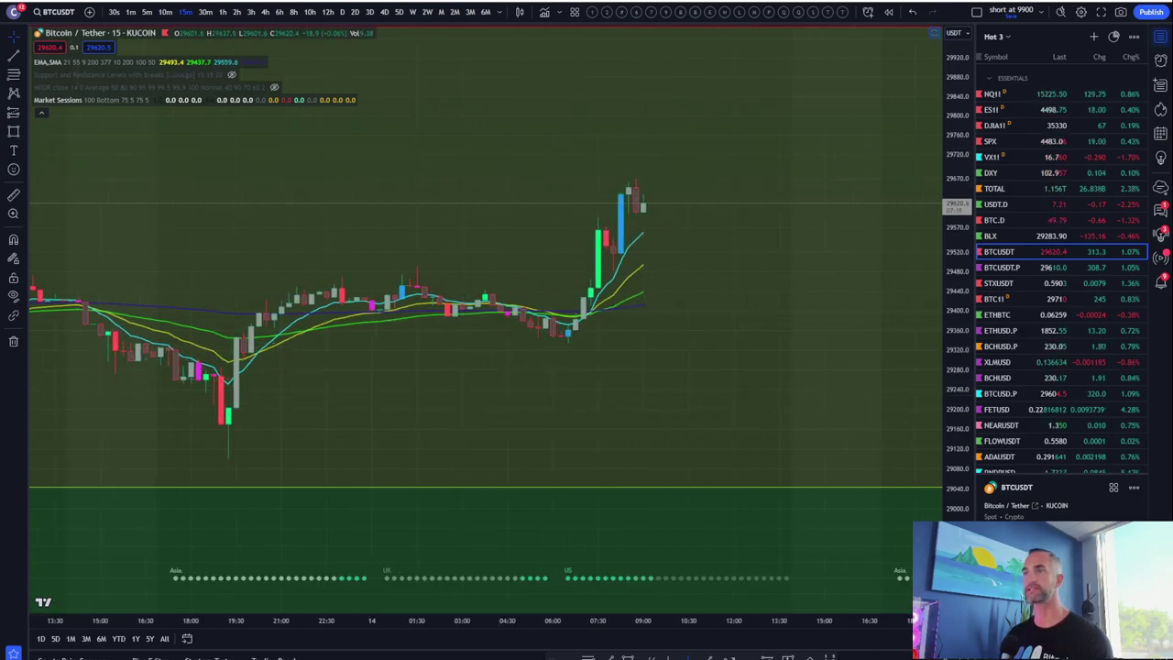
Draw a Fibonacci retracement over the latest 15-minute rally from about 29345 to 29657, then restore the indicator panes below the chart
{"action": "left_click", "coordinate": [15, 75]}
{"action": "left_click", "coordinate": [522, 338]}
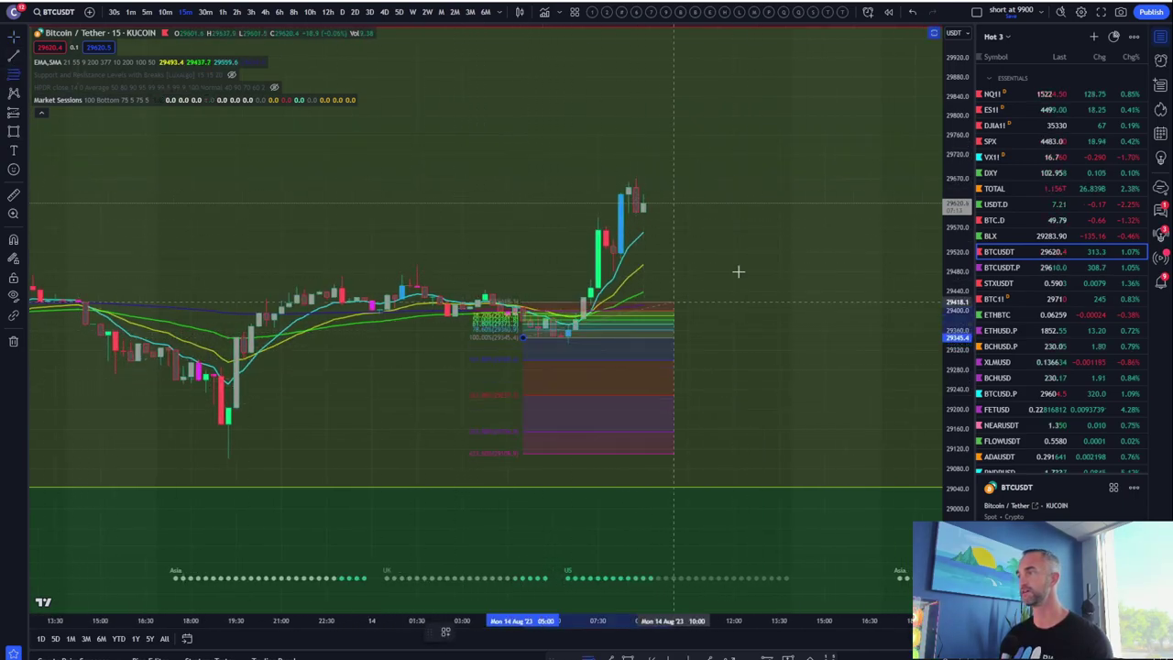
{"action": "left_click", "coordinate": [870, 182]}
{"action": "scroll", "coordinate": [508, 367], "scroll_direction": "up", "scroll_amount": 2}
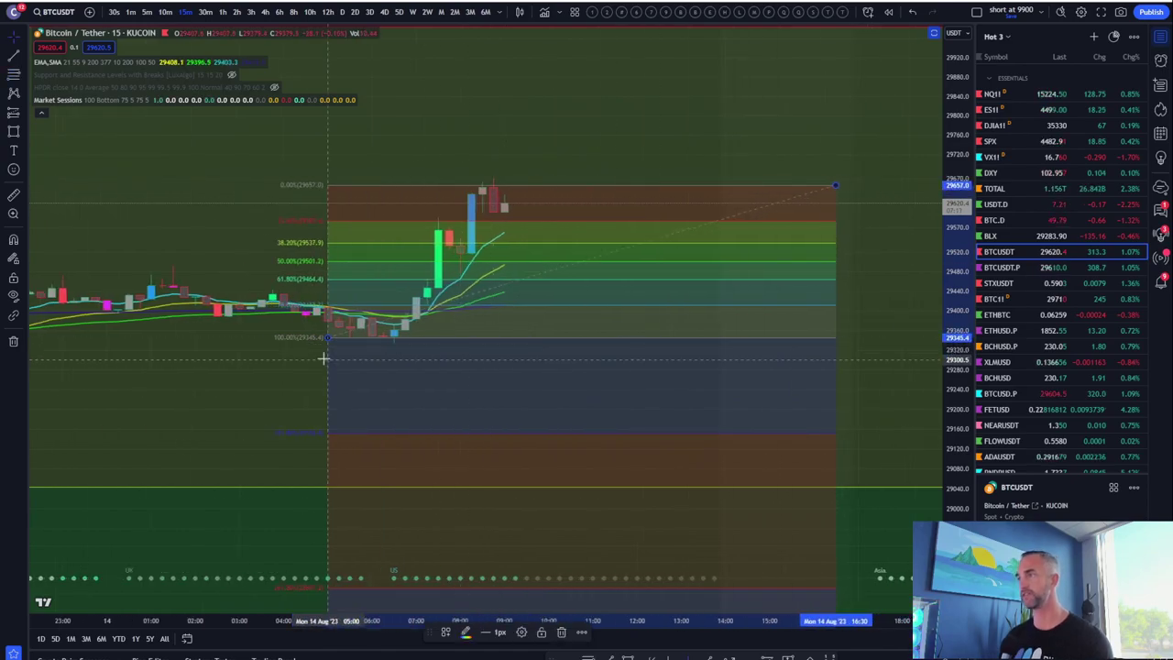
{"action": "double_click", "coordinate": [435, 116]}
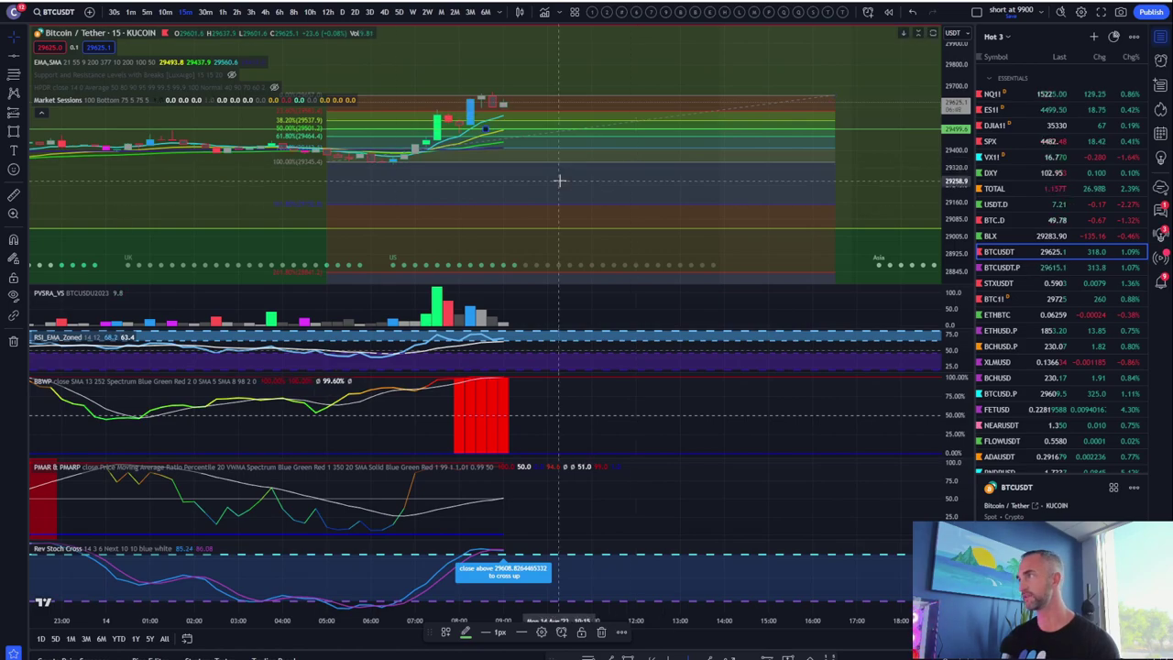
{"action": "scroll", "coordinate": [285, 212], "scroll_direction": "down", "scroll_amount": 4}
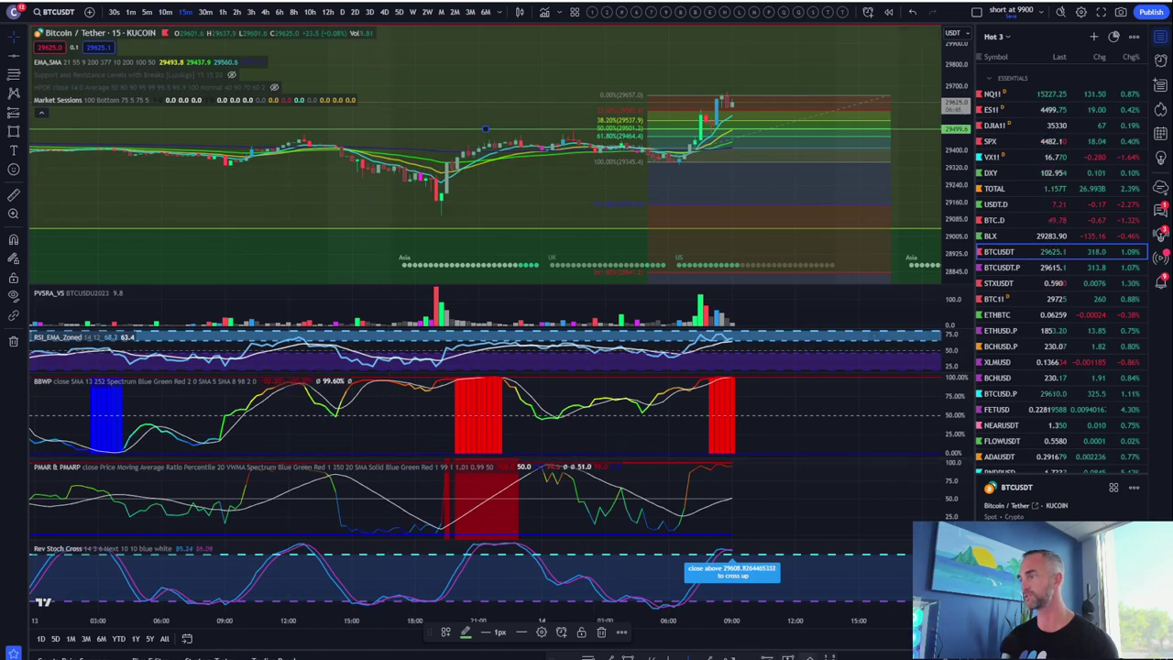
Erase the new Fibonacci retracement and the shaded support zone from the 15-minute Bitcoin chart
{"action": "left_click", "coordinate": [770, 152]}
{"action": "scroll", "coordinate": [660, 191], "scroll_direction": "down", "scroll_amount": 5}
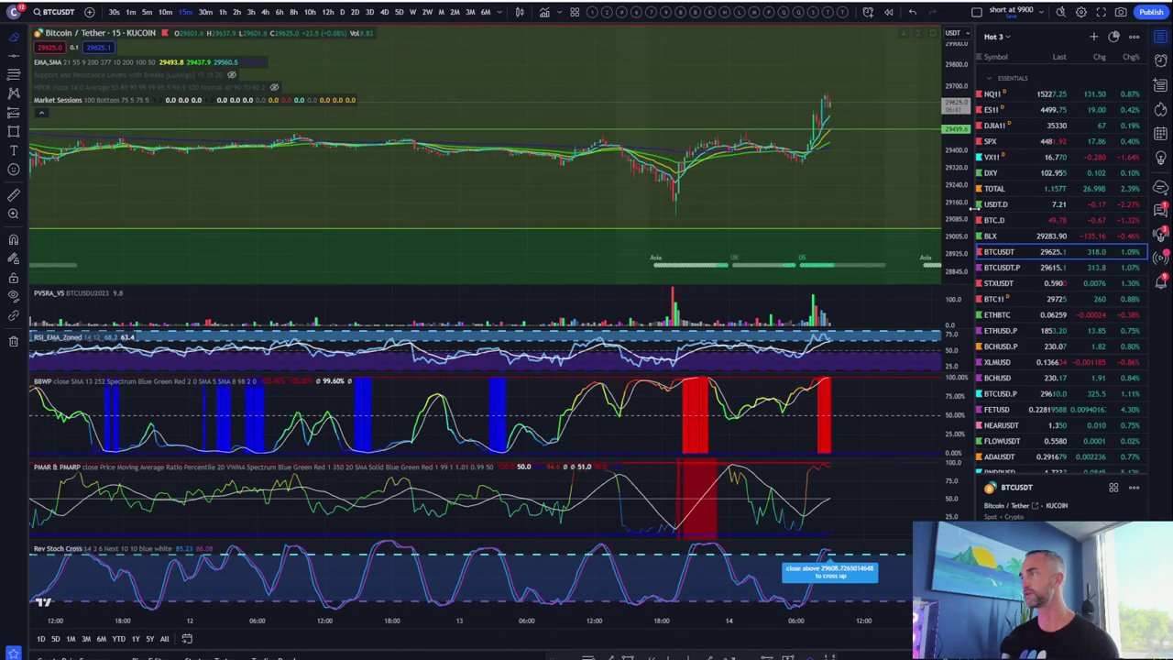
{"action": "left_click_drag", "start_coordinate": [956, 151], "coordinate": [957, 218]}
{"action": "scroll", "coordinate": [785, 217], "scroll_direction": "down", "scroll_amount": 3}
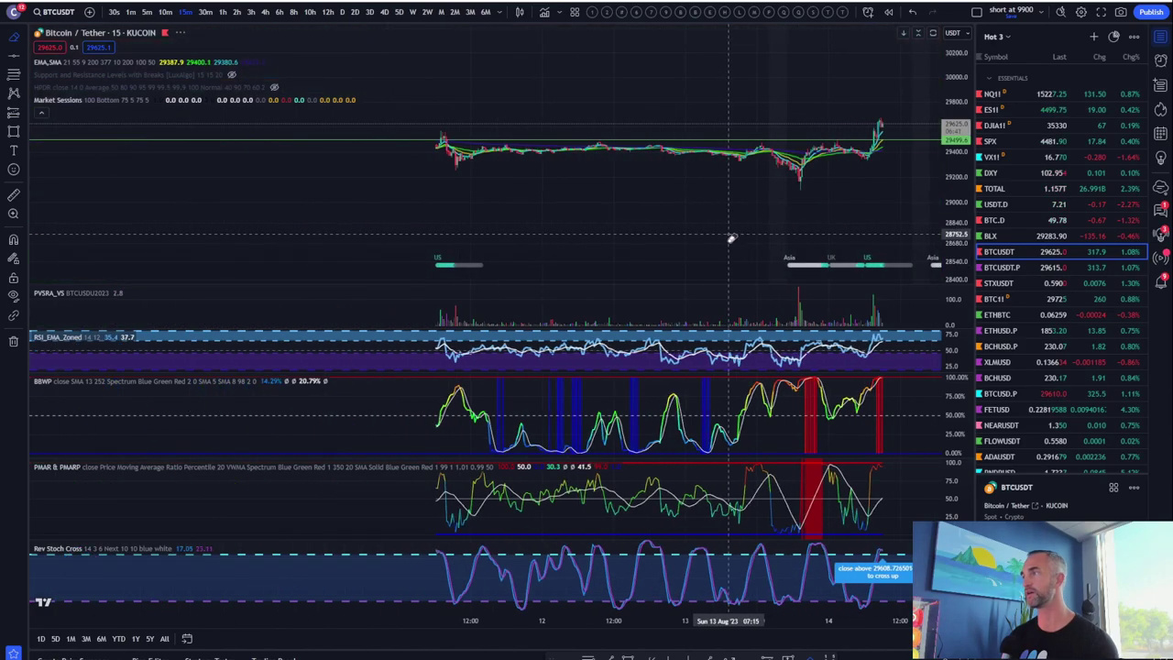
{"action": "left_click_drag", "start_coordinate": [480, 217], "coordinate": [287, 198]}
{"action": "left_click_drag", "start_coordinate": [877, 183], "coordinate": [856, 234]}
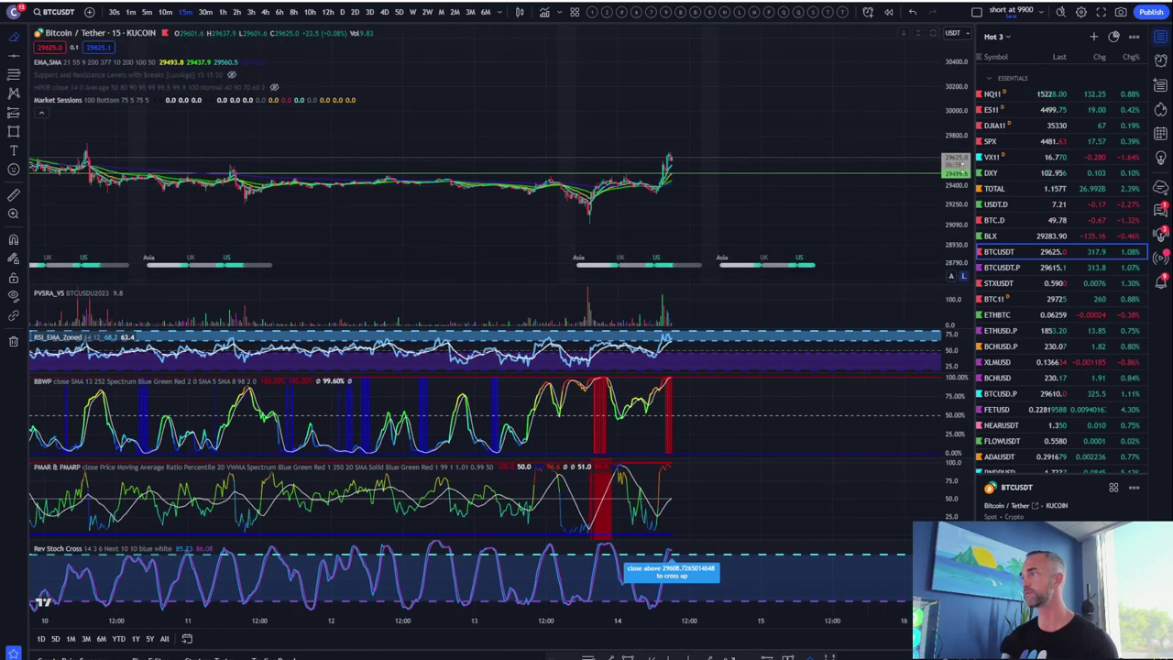
{"action": "left_click_drag", "start_coordinate": [956, 197], "coordinate": [956, 153]}
{"action": "scroll", "coordinate": [793, 246], "scroll_direction": "up", "scroll_amount": 2}
{"action": "scroll", "coordinate": [794, 246], "scroll_direction": "up", "scroll_amount": 1}
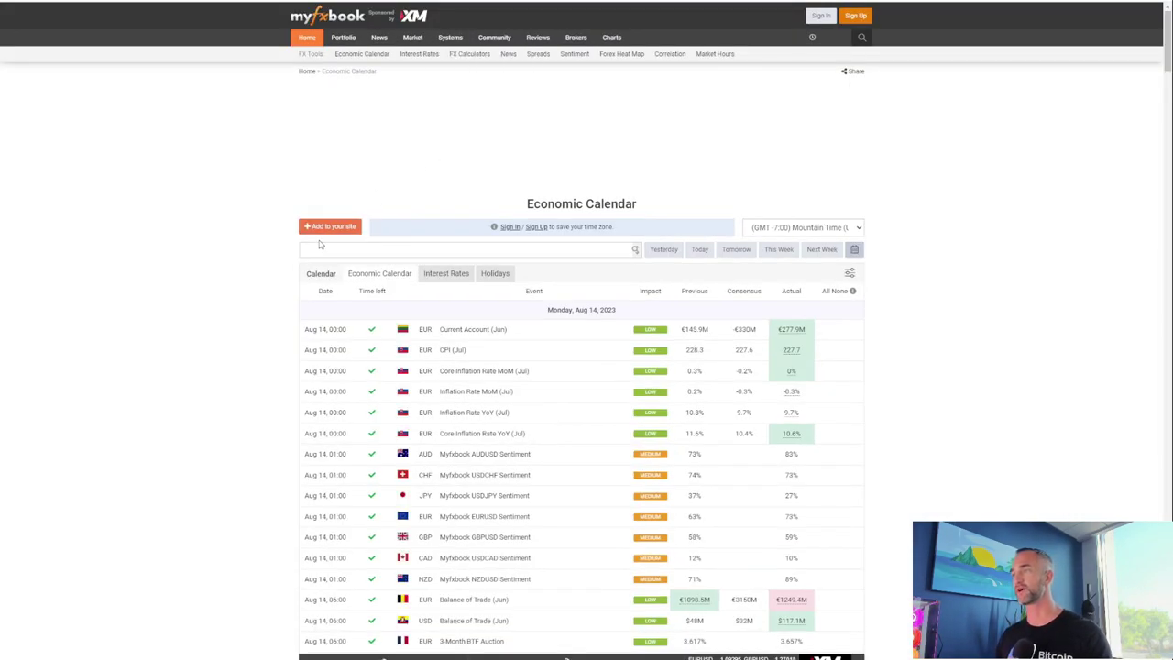
Switch to the Myfxbook economic calendar and dismiss the ad-blocker notice
{"action": "scroll", "coordinate": [311, 236], "scroll_direction": "down", "scroll_amount": 5}
{"action": "scroll", "coordinate": [322, 230], "scroll_direction": "down", "scroll_amount": 3}
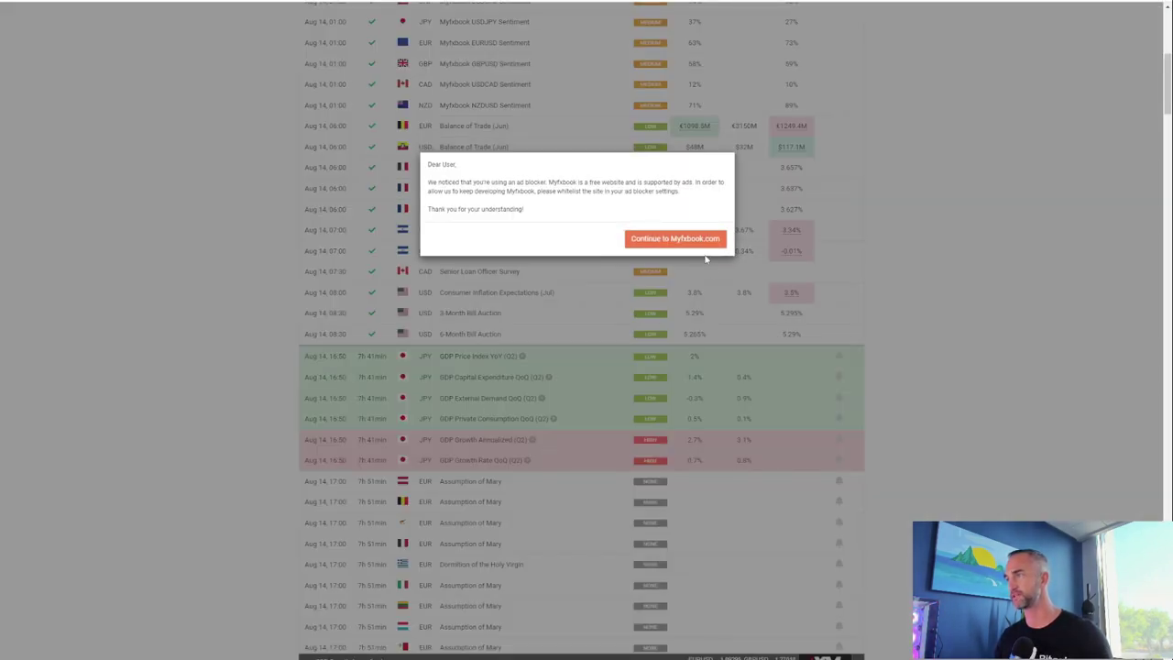
{"action": "left_click", "coordinate": [697, 239]}
{"action": "scroll", "coordinate": [444, 402], "scroll_direction": "up", "scroll_amount": 5}
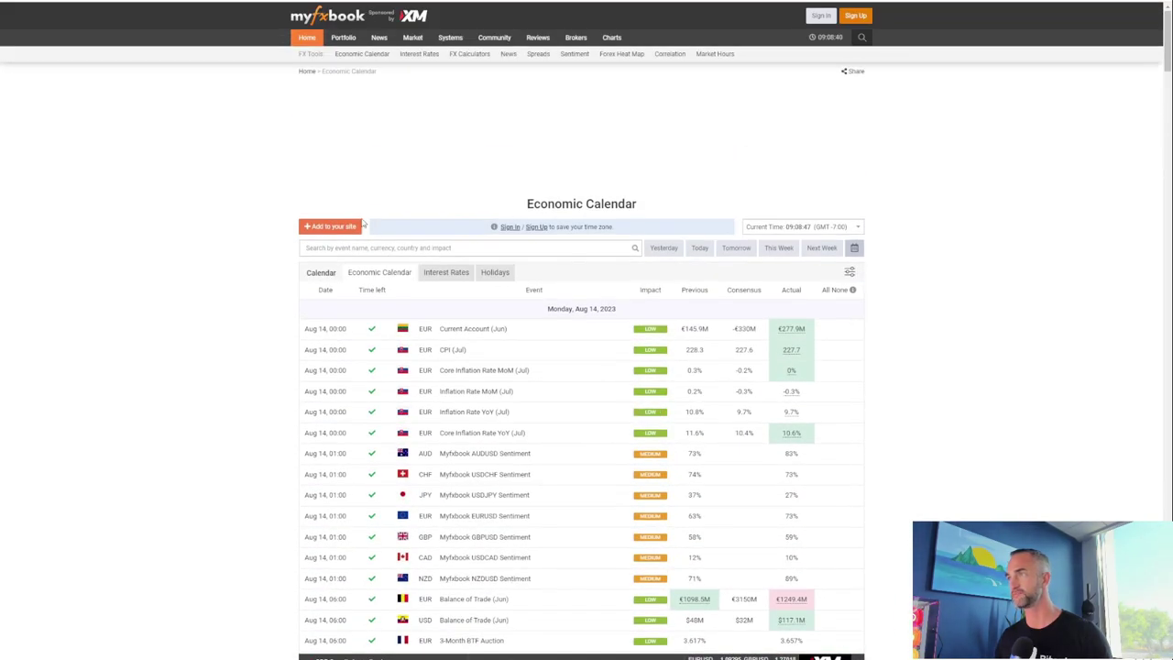
Review the remaining economic events for Monday, Aug 14, including the Chinese and British releases
{"action": "scroll", "coordinate": [444, 401], "scroll_direction": "down", "scroll_amount": 10}
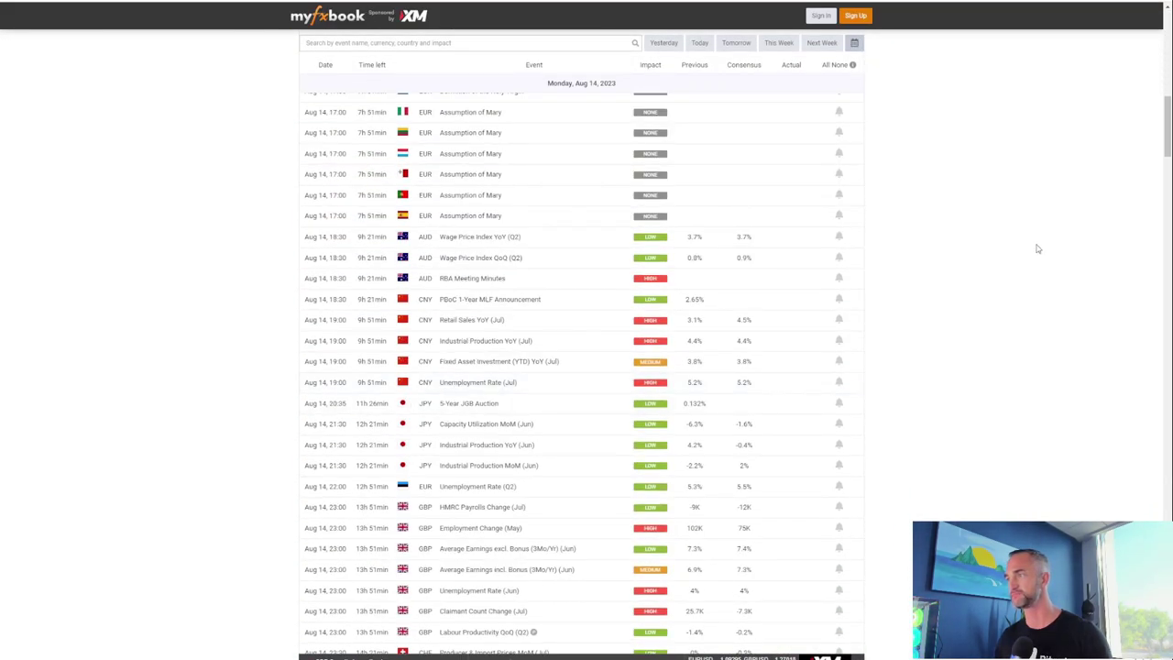
{"action": "scroll", "coordinate": [465, 410], "scroll_direction": "down", "scroll_amount": 4}
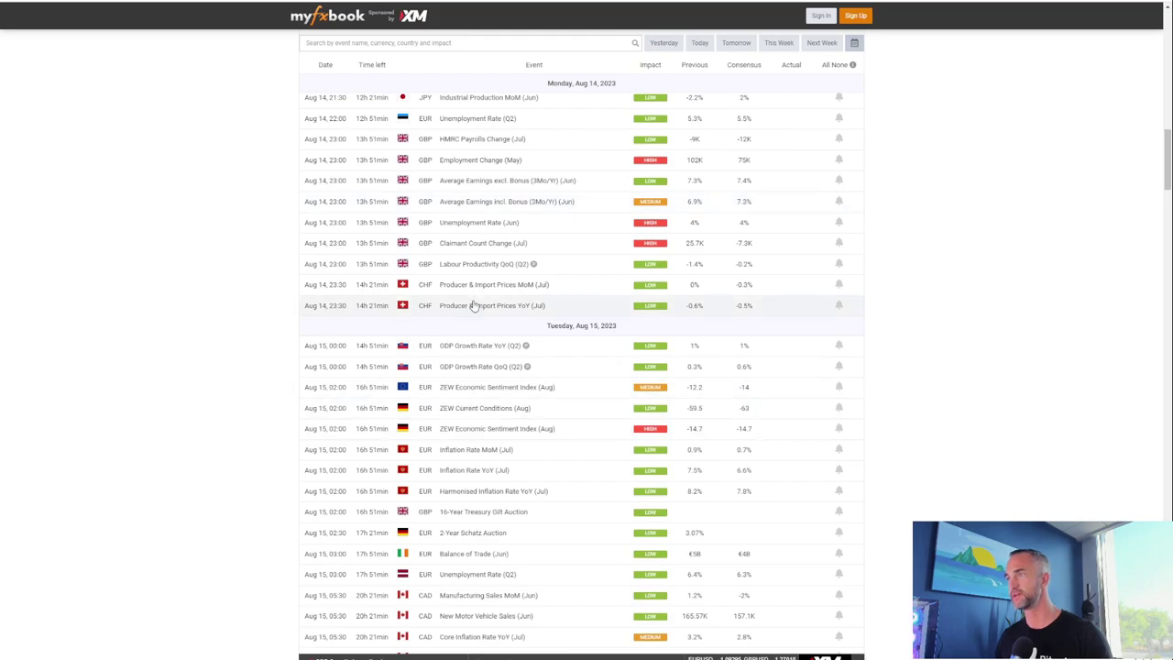
{"action": "scroll", "coordinate": [449, 180], "scroll_direction": "down", "scroll_amount": 2}
{"action": "scroll", "coordinate": [449, 181], "scroll_direction": "up", "scroll_amount": 8}
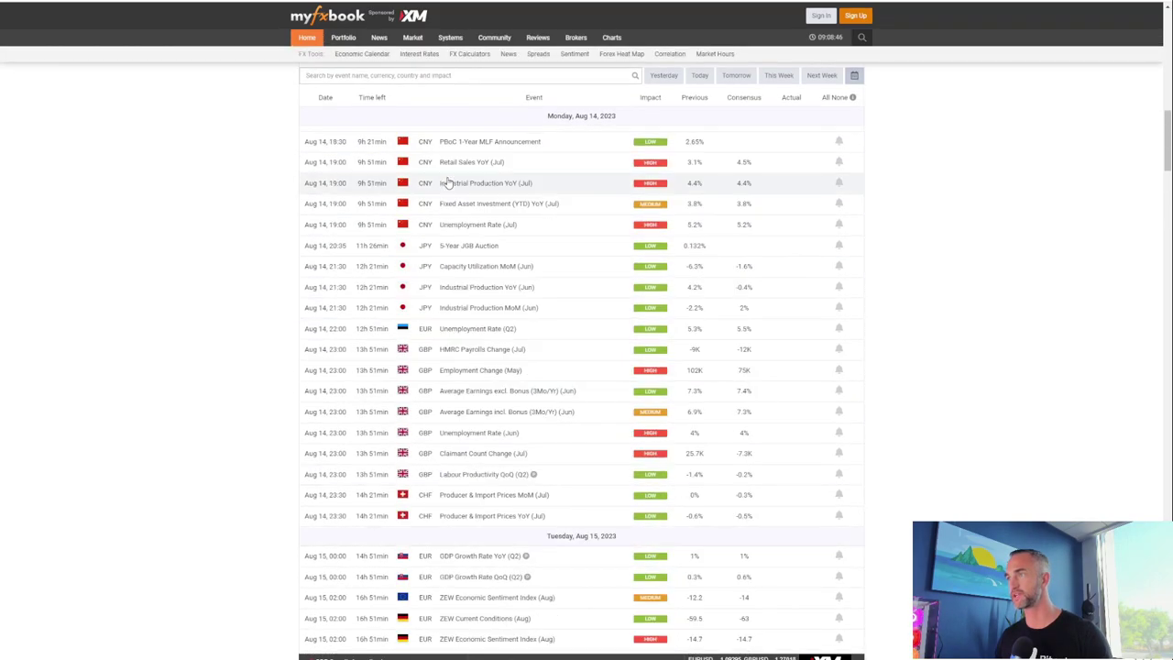
{"action": "scroll", "coordinate": [449, 181], "scroll_direction": "up", "scroll_amount": 1}
{"action": "scroll", "coordinate": [704, 420], "scroll_direction": "up", "scroll_amount": 3}
{"action": "scroll", "coordinate": [440, 294], "scroll_direction": "down", "scroll_amount": 6}
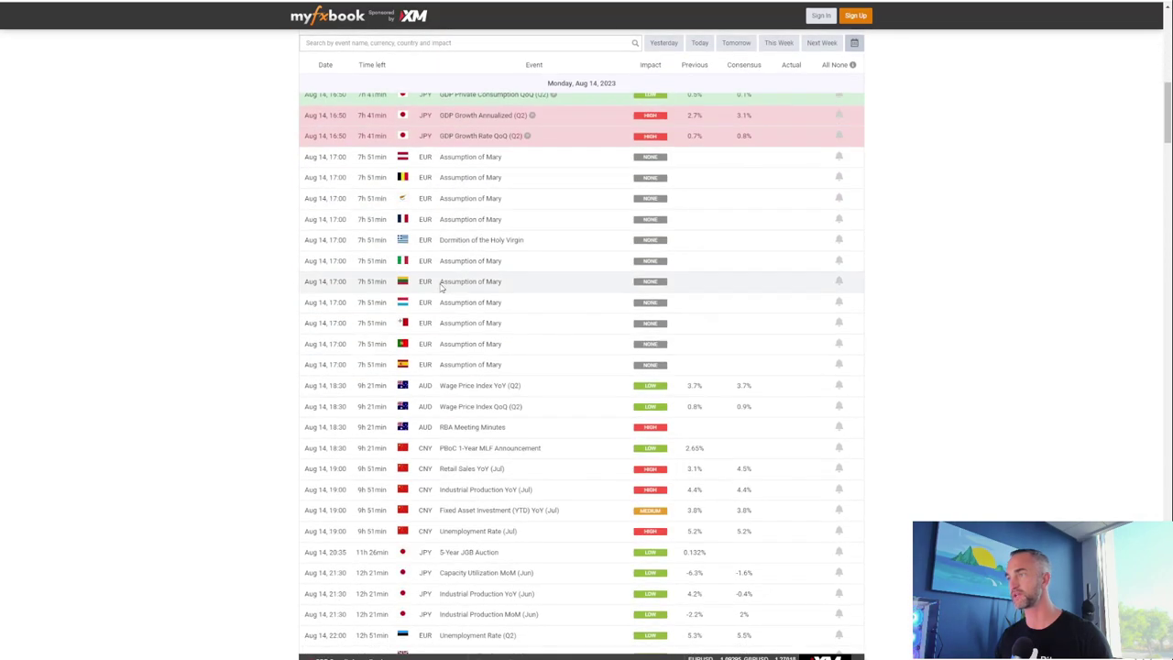
{"action": "scroll", "coordinate": [401, 332], "scroll_direction": "down", "scroll_amount": 5}
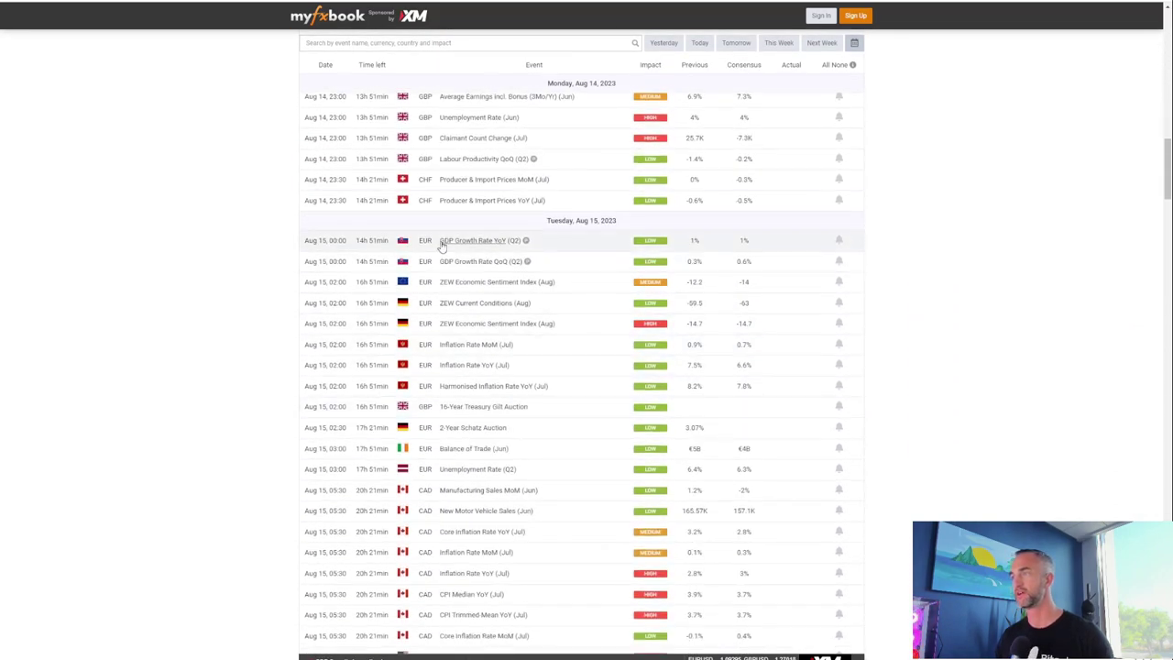
{"action": "scroll", "coordinate": [400, 267], "scroll_direction": "up", "scroll_amount": 3}
{"action": "scroll", "coordinate": [679, 252], "scroll_direction": "up", "scroll_amount": 2}
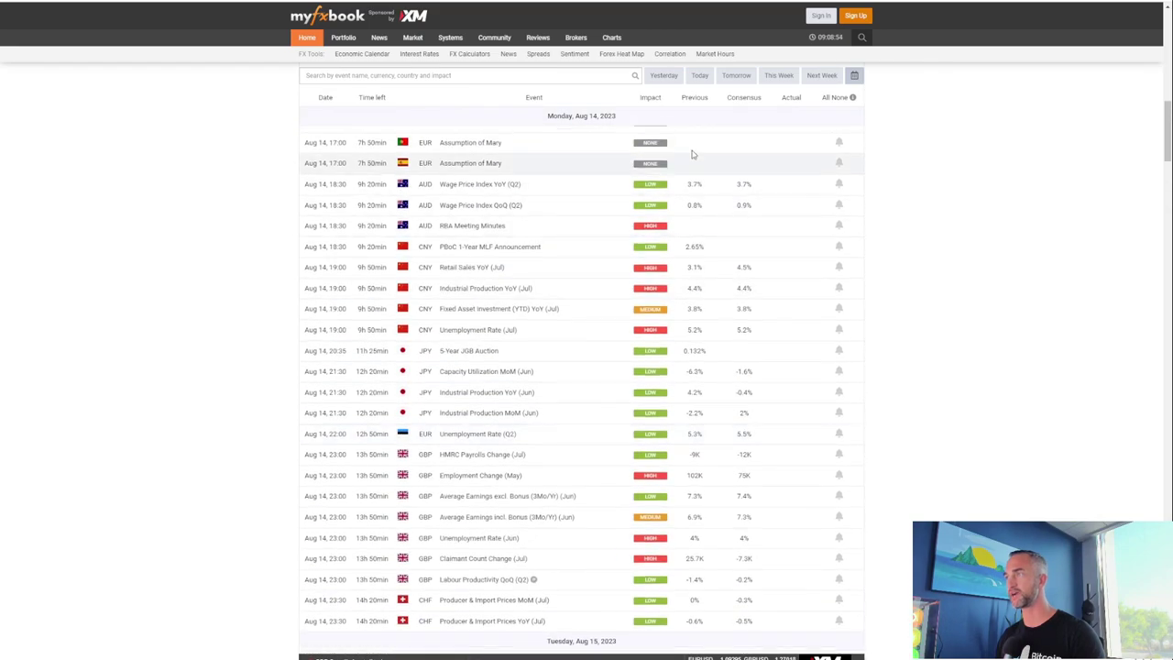
Review the Tuesday, Aug 15 calendar events, focusing on the US retail sales and other USD releases
{"action": "scroll", "coordinate": [642, 229], "scroll_direction": "down", "scroll_amount": 6}
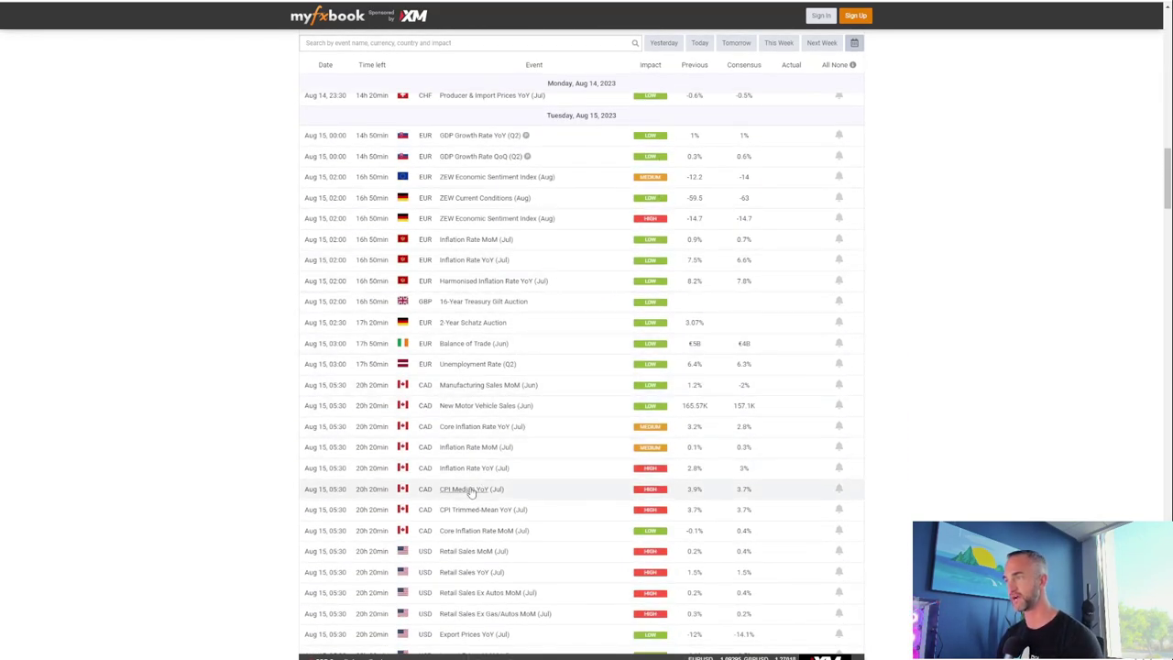
{"action": "scroll", "coordinate": [438, 438], "scroll_direction": "down", "scroll_amount": 2}
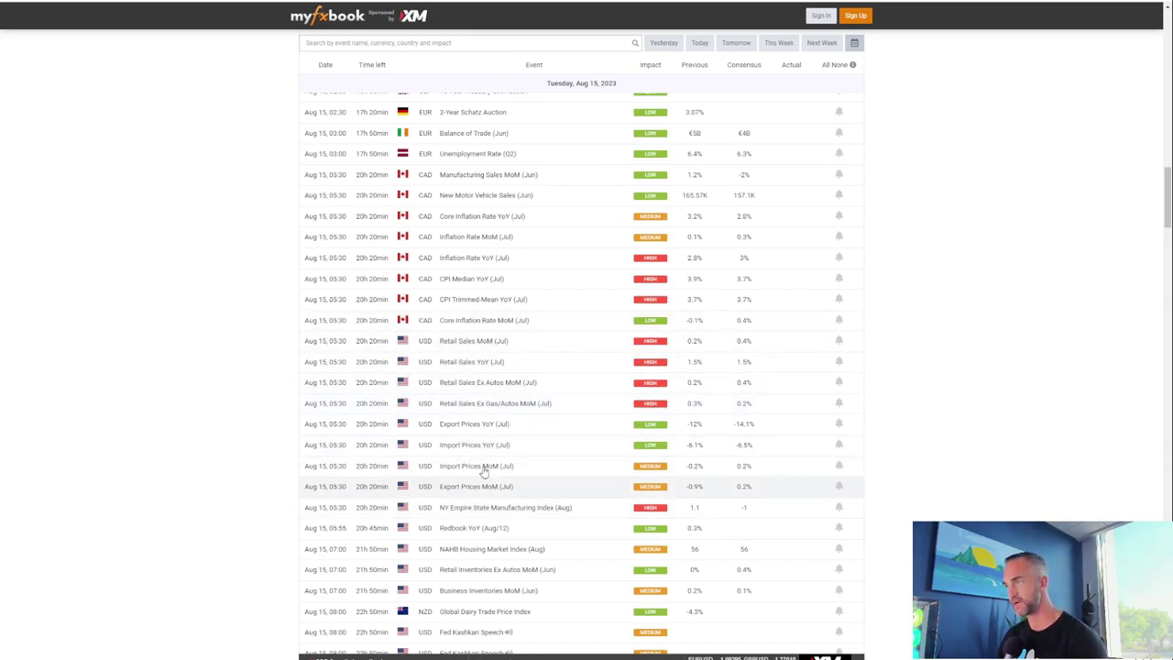
{"action": "scroll", "coordinate": [498, 449], "scroll_direction": "down", "scroll_amount": 2}
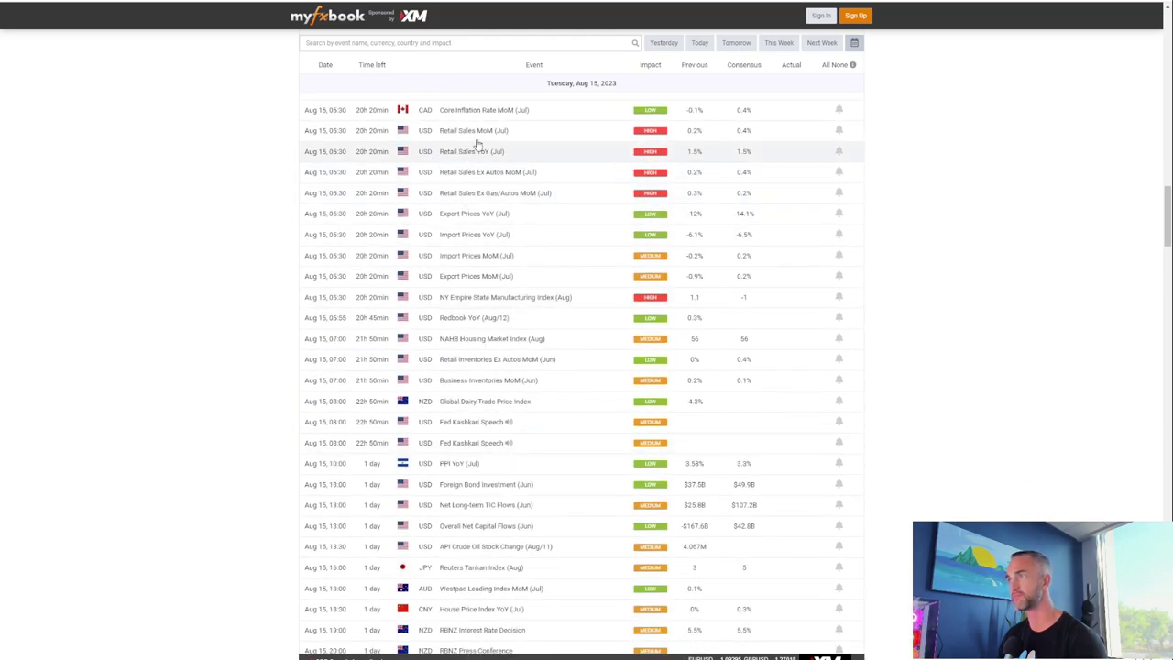
{"action": "scroll", "coordinate": [495, 168], "scroll_direction": "down", "scroll_amount": 1}
{"action": "scroll", "coordinate": [458, 321], "scroll_direction": "down", "scroll_amount": 6}
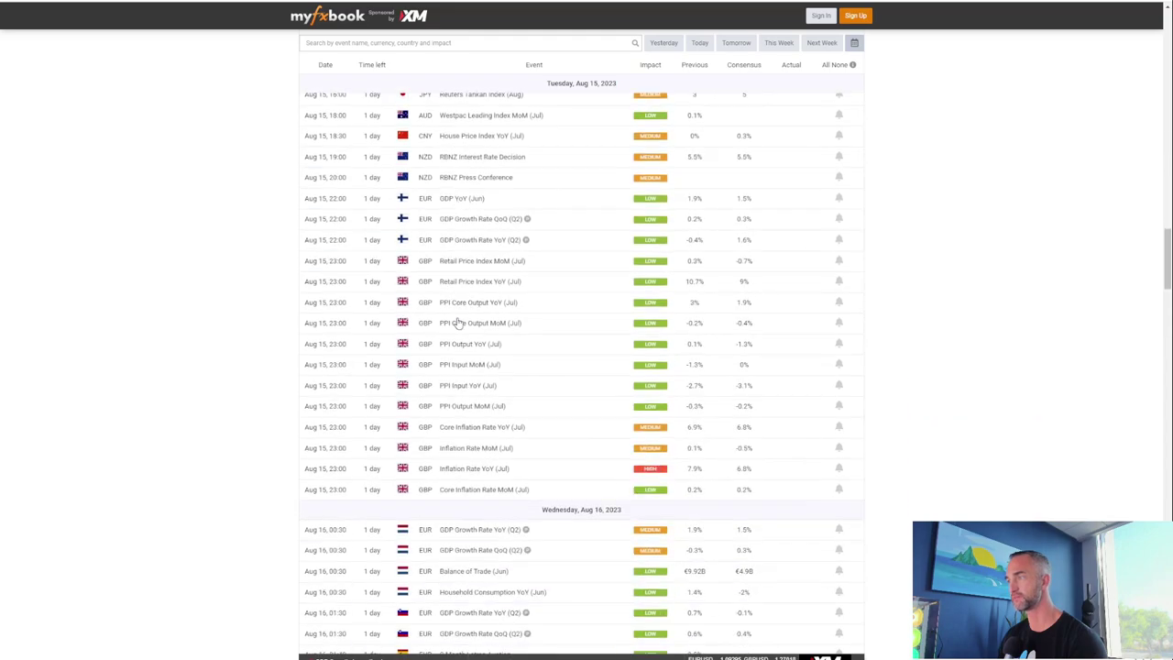
Review the Wednesday, Aug 16 calendar events, from the European GDP data to the US housing figures and FOMC minutes
{"action": "scroll", "coordinate": [437, 376], "scroll_direction": "down", "scroll_amount": 2}
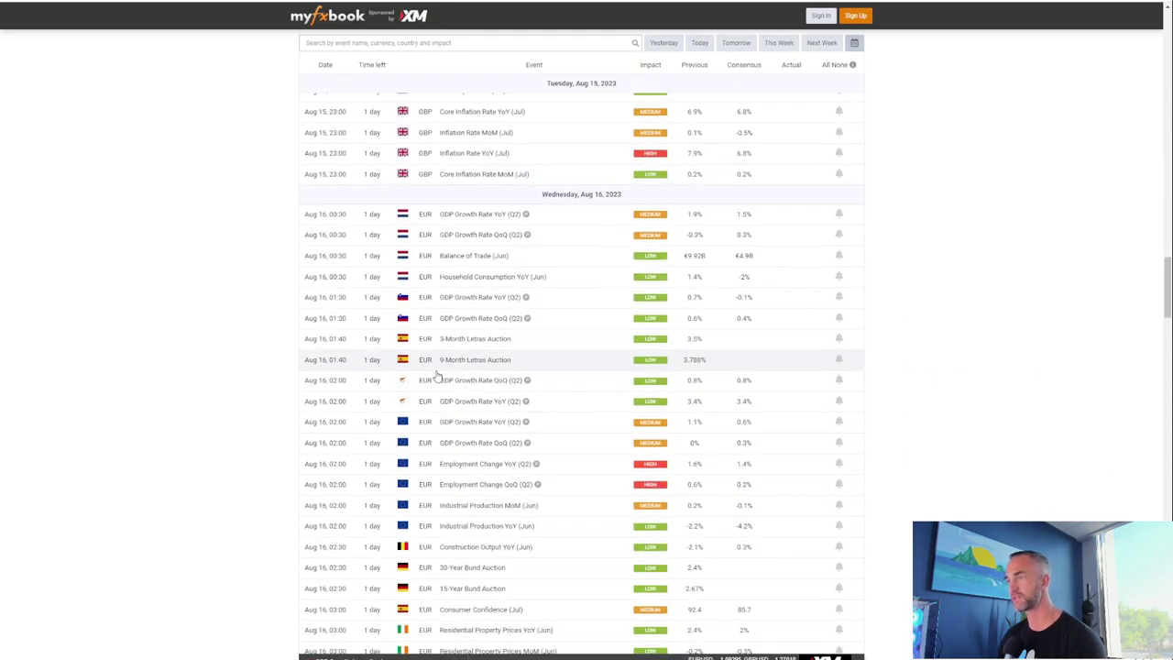
{"action": "scroll", "coordinate": [437, 376], "scroll_direction": "down", "scroll_amount": 2}
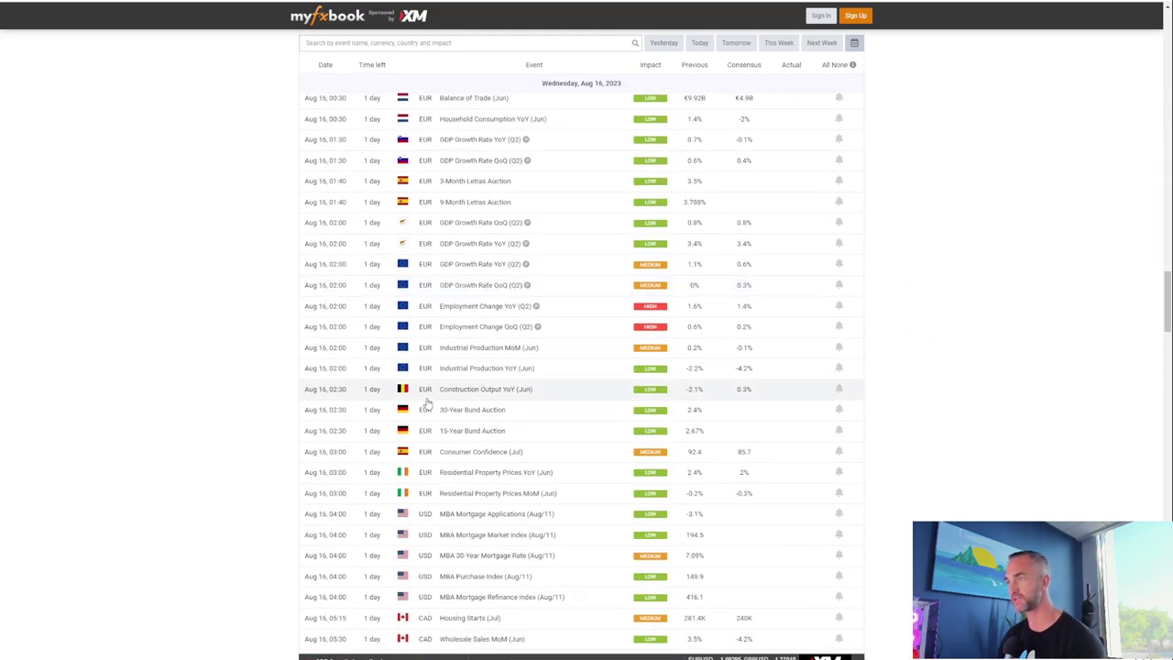
{"action": "scroll", "coordinate": [475, 368], "scroll_direction": "down", "scroll_amount": 2}
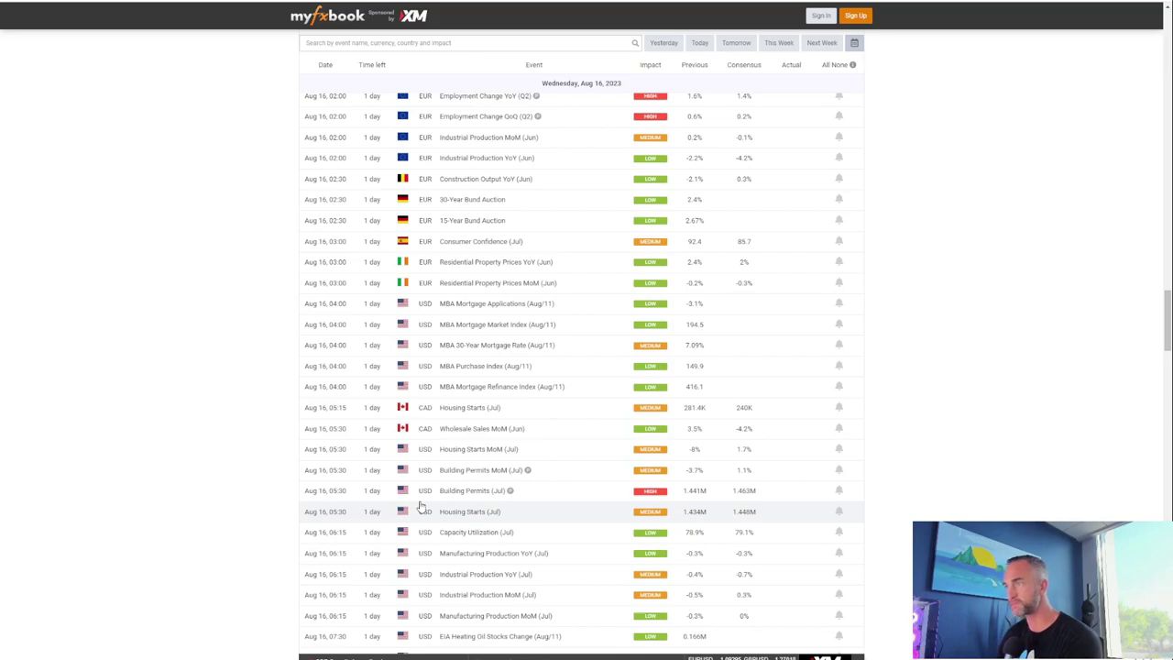
{"action": "scroll", "coordinate": [456, 487], "scroll_direction": "down", "scroll_amount": 4}
{"action": "scroll", "coordinate": [458, 486], "scroll_direction": "down", "scroll_amount": 3}
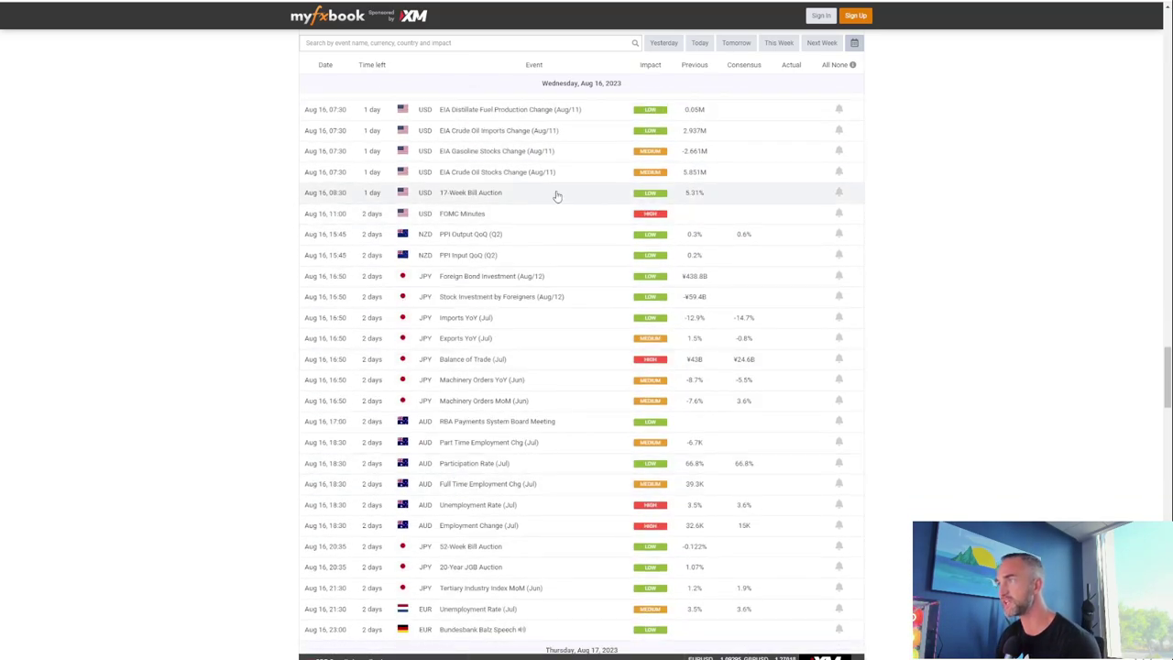
Review the Thursday, Aug 17 and Friday, Aug 18 calendar events, including the US jobless claims
{"action": "scroll", "coordinate": [597, 505], "scroll_direction": "down", "scroll_amount": 3}
{"action": "scroll", "coordinate": [597, 509], "scroll_direction": "down", "scroll_amount": 5}
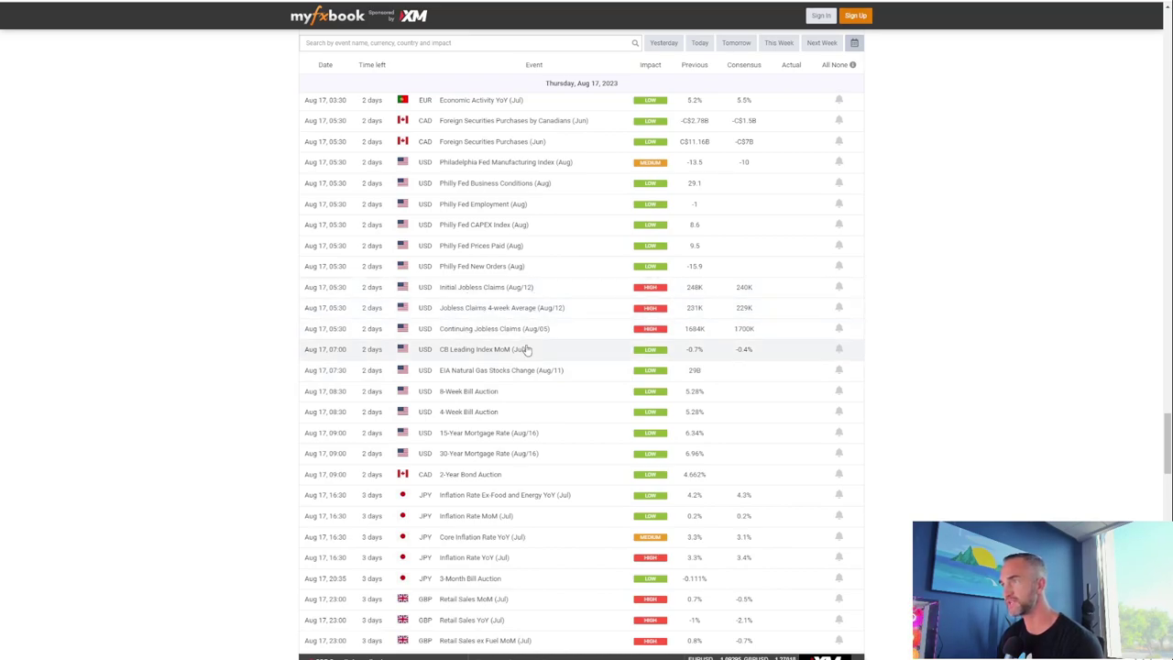
{"action": "scroll", "coordinate": [527, 349], "scroll_direction": "down", "scroll_amount": 10}
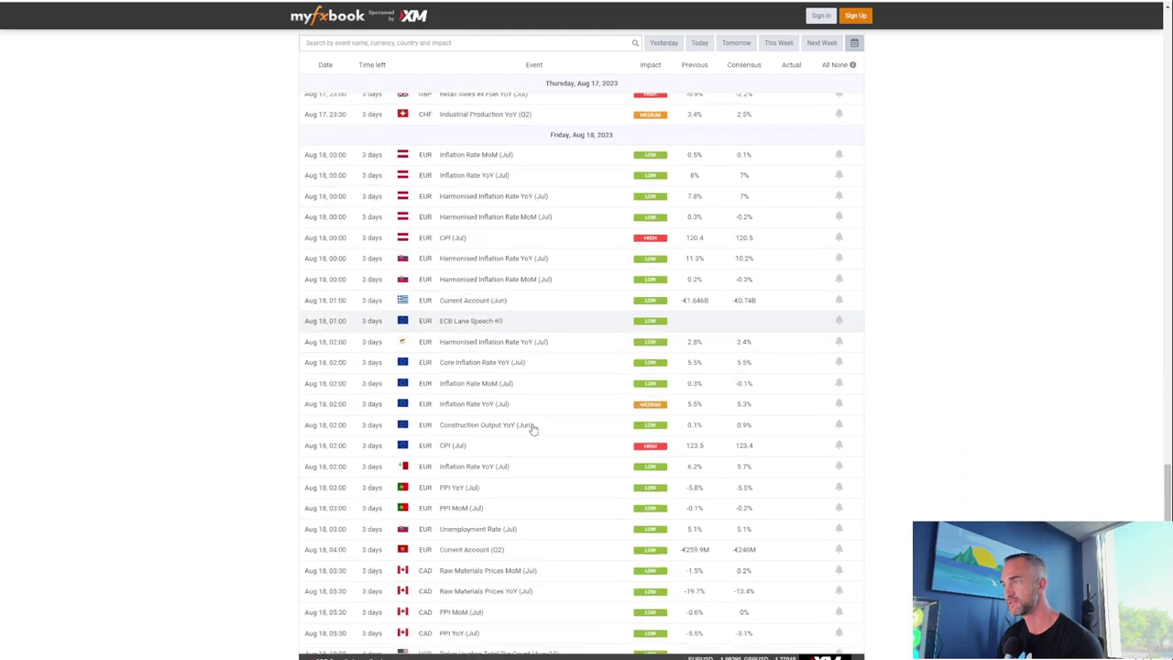
{"action": "scroll", "coordinate": [459, 385], "scroll_direction": "down", "scroll_amount": 6}
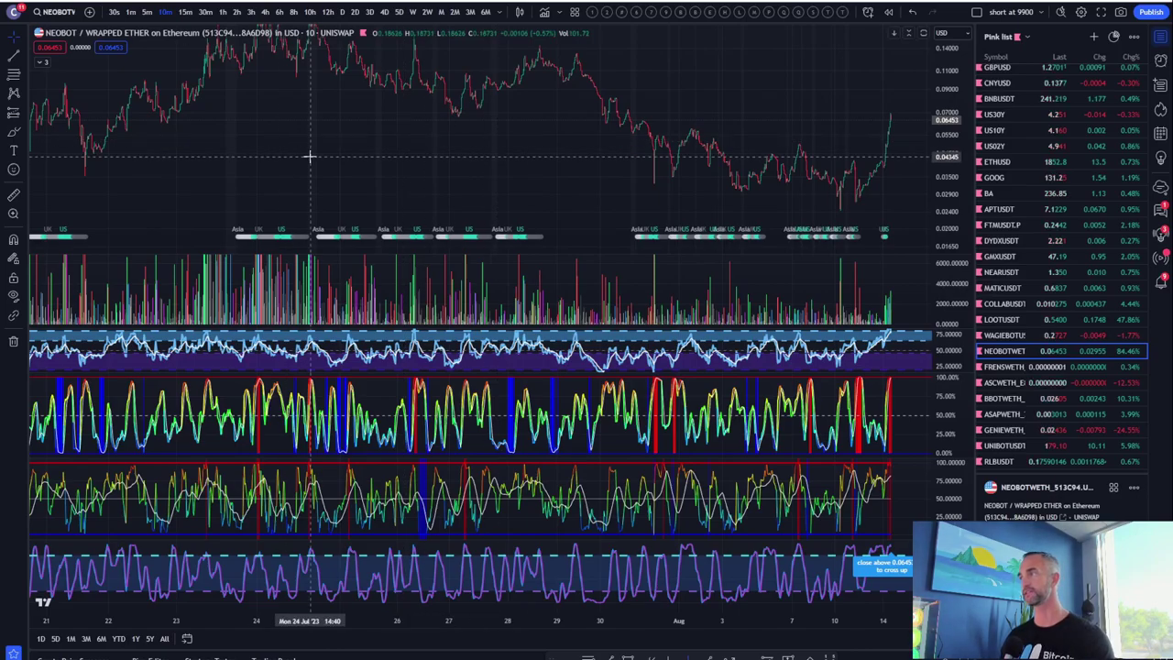
Switch to TradingView's 10-minute NEOBOT chart, maximise its price pane and examine the recent rally against the earlier decline
{"action": "scroll", "coordinate": [310, 157], "scroll_direction": "up", "scroll_amount": 10}
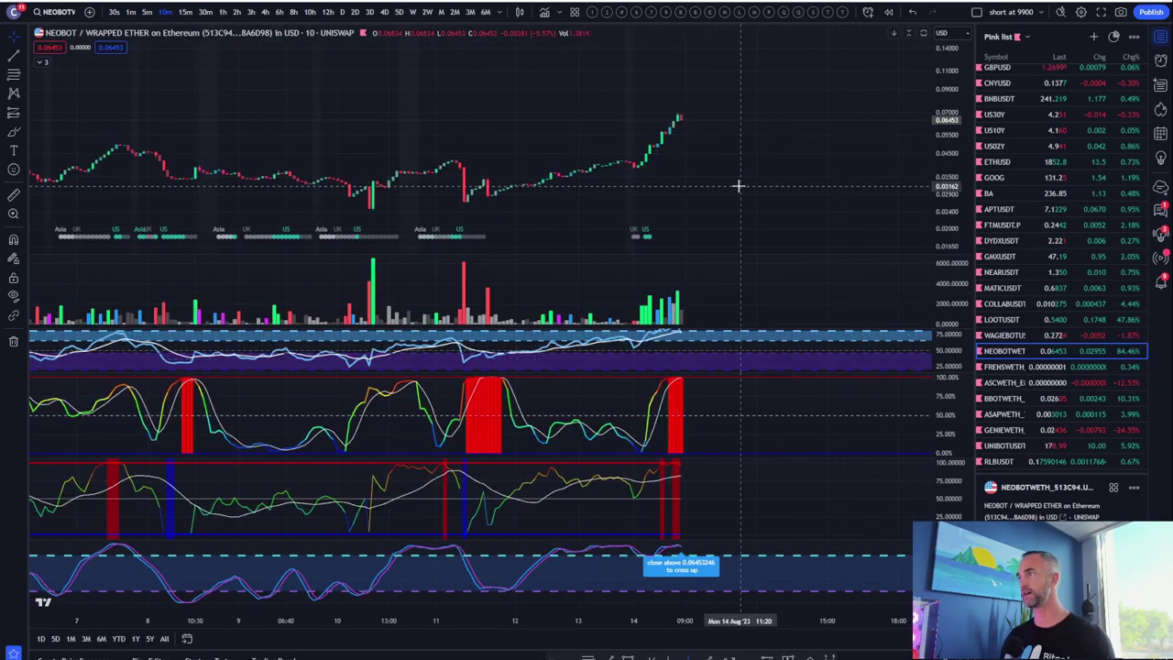
{"action": "left_click_drag", "start_coordinate": [751, 194], "coordinate": [810, 240]}
{"action": "double_click", "coordinate": [796, 204]}
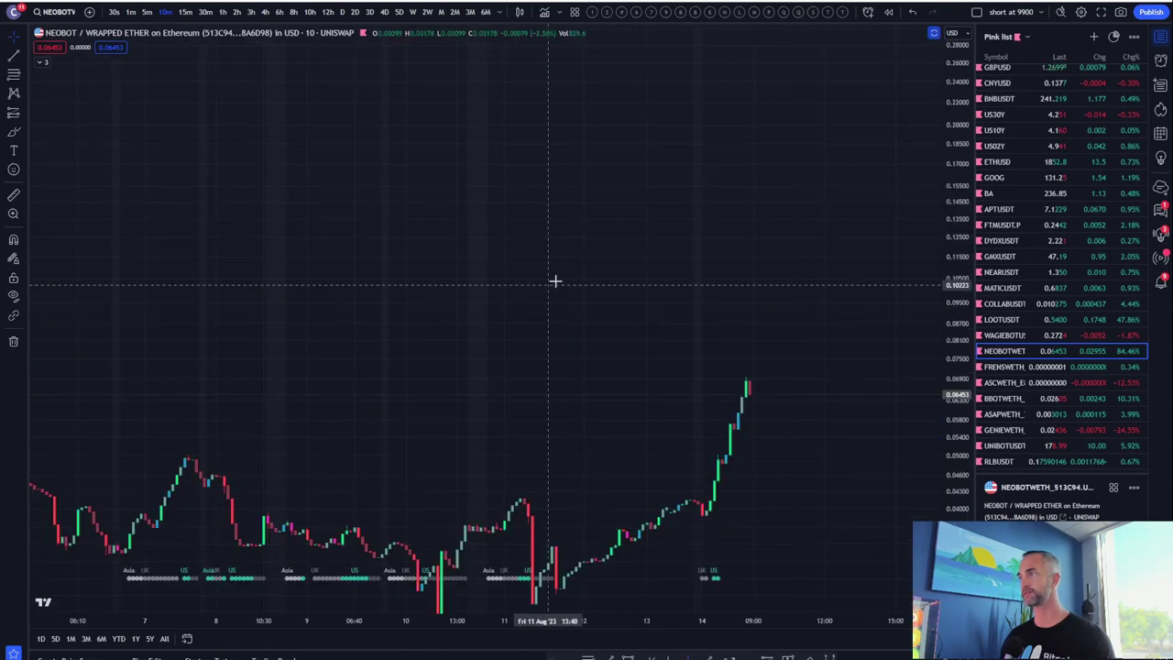
{"action": "scroll", "coordinate": [562, 264], "scroll_direction": "down", "scroll_amount": 5}
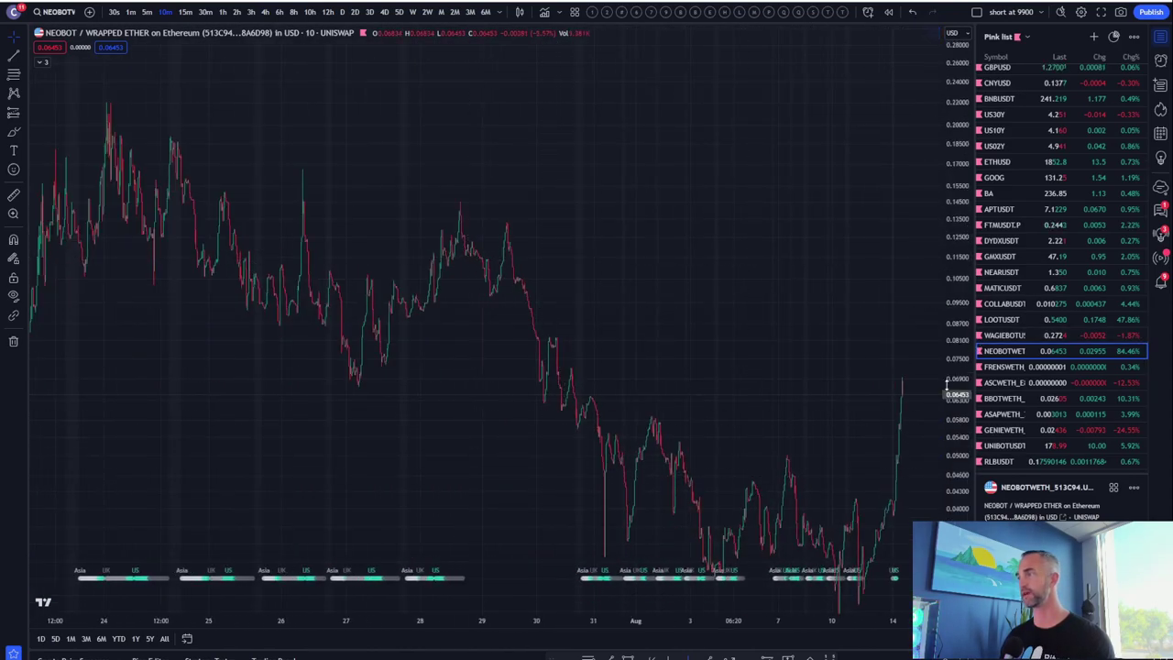
{"action": "scroll", "coordinate": [633, 403], "scroll_direction": "up", "scroll_amount": 5}
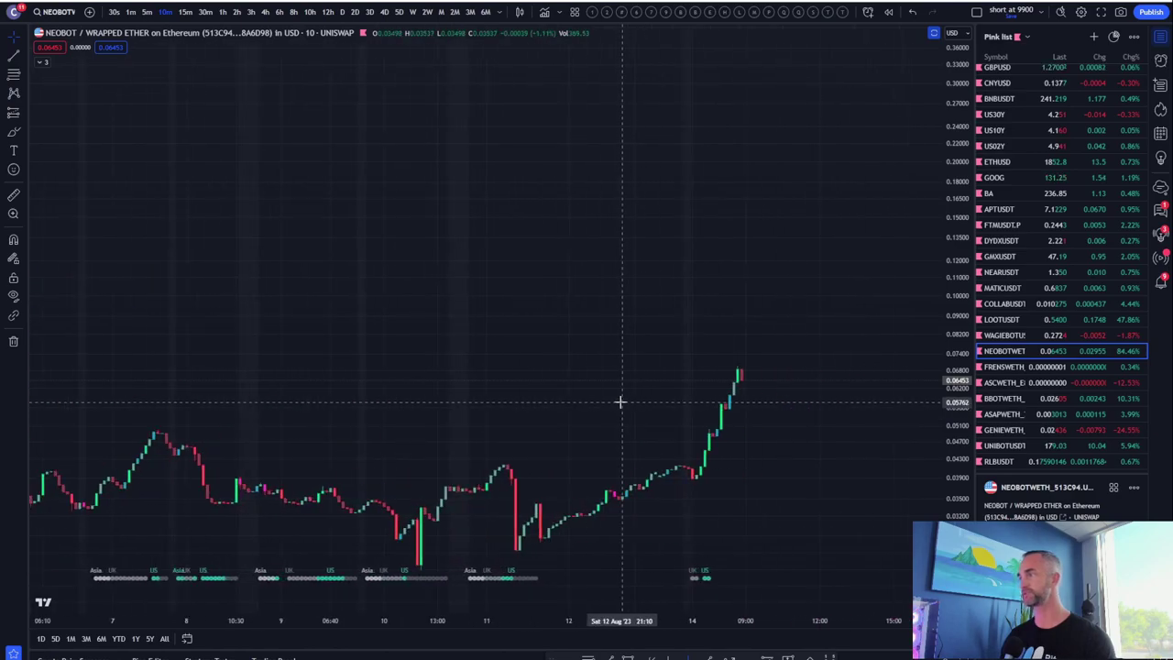
{"action": "scroll", "coordinate": [527, 437], "scroll_direction": "up", "scroll_amount": 3}
{"action": "scroll", "coordinate": [345, 476], "scroll_direction": "down", "scroll_amount": 7}
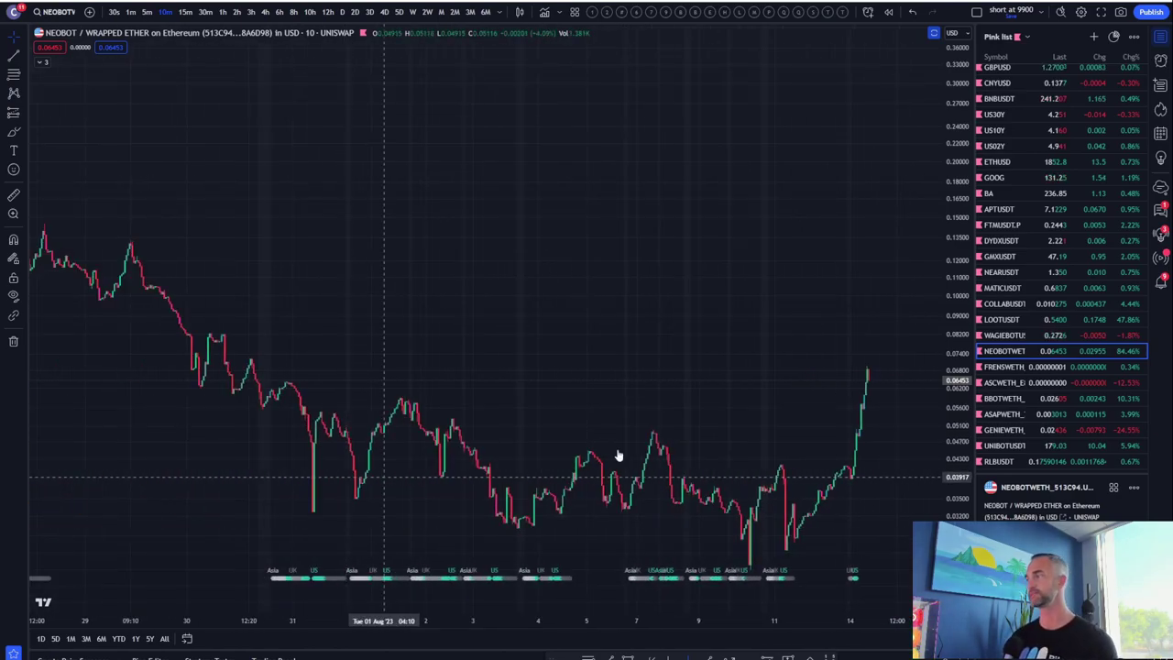
Load the LOOTUSDT chart from the Pink list and set its timeframe to 1 hour
{"action": "key", "text": "Up"}
{"action": "key", "text": "Up"}
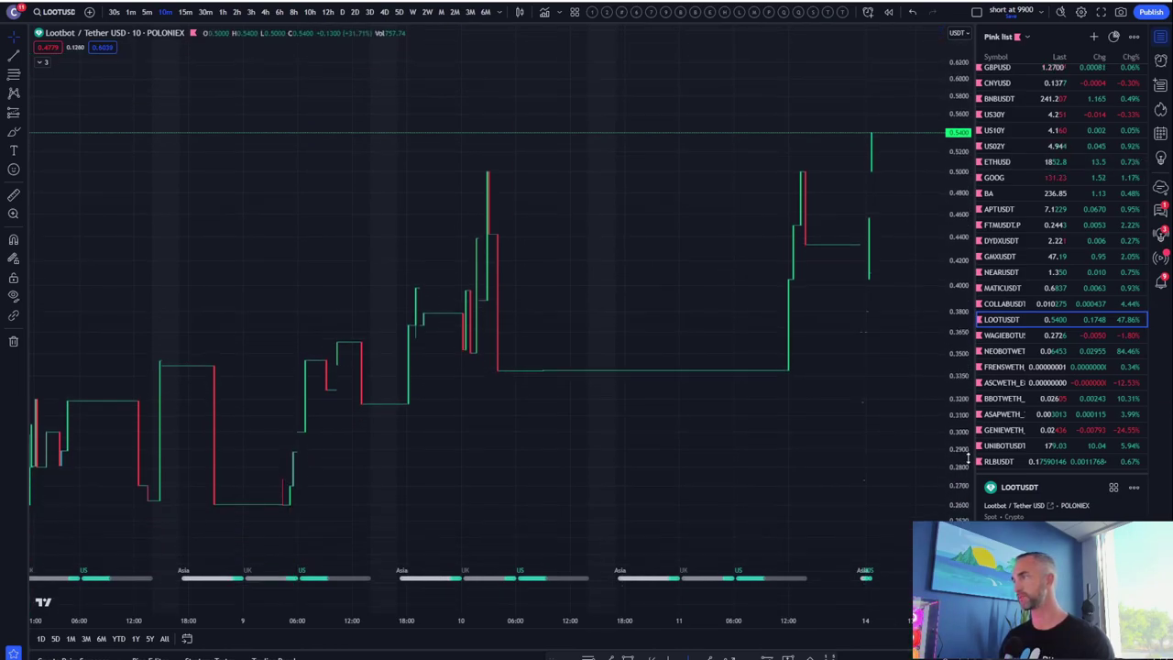
{"action": "scroll", "coordinate": [763, 467], "scroll_direction": "down", "scroll_amount": 5}
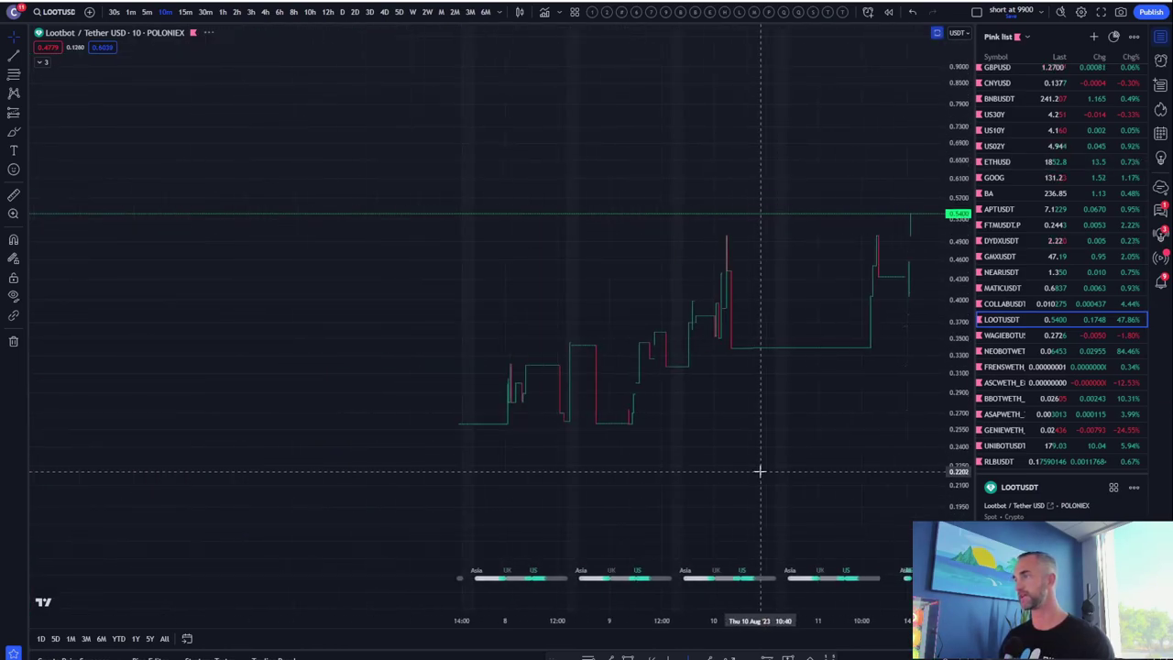
{"action": "left_click", "coordinate": [222, 12]}
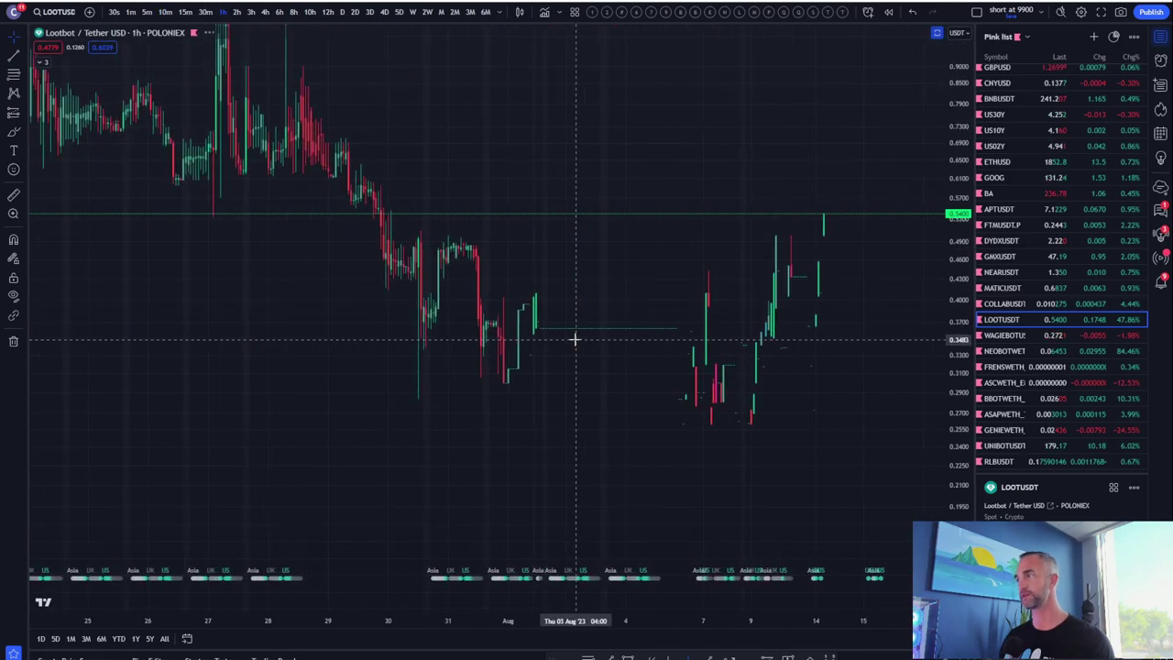
Draw a Fibonacci retracement on the LOOTUSDT chart from the high at about 1.7868 down to about 0.1047 and compare price with its levels
{"action": "scroll", "coordinate": [575, 339], "scroll_direction": "down", "scroll_amount": 3}
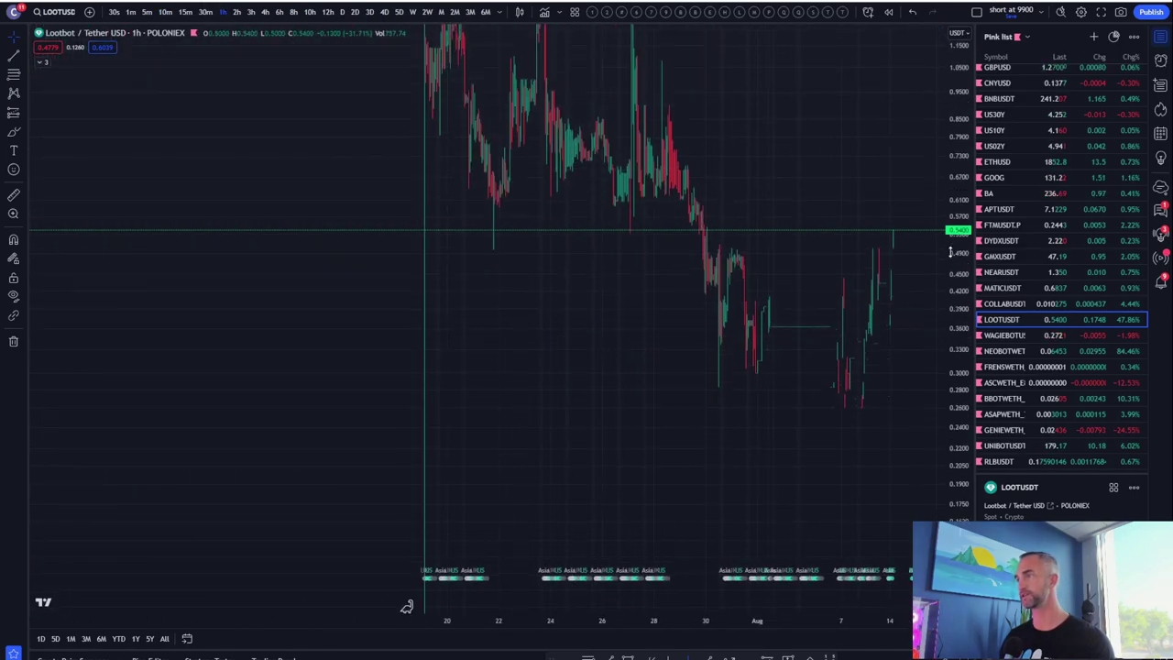
{"action": "scroll", "coordinate": [950, 252], "scroll_direction": "down", "scroll_amount": 6}
{"action": "left_click_drag", "start_coordinate": [880, 175], "coordinate": [811, 176]}
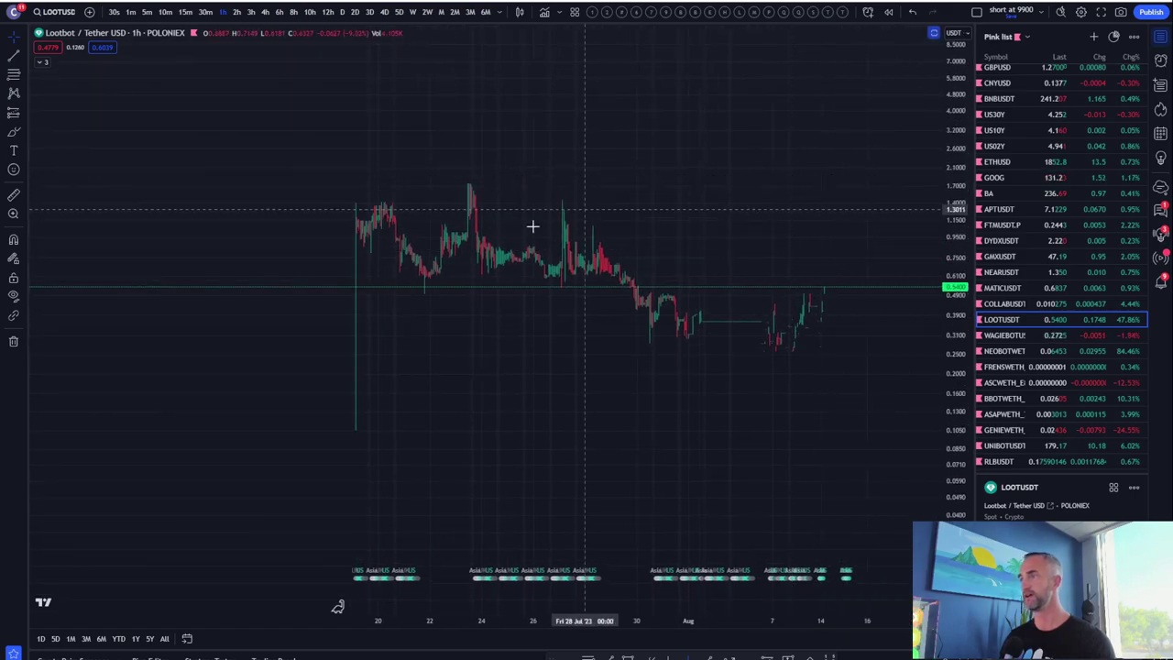
{"action": "left_click", "coordinate": [11, 75]}
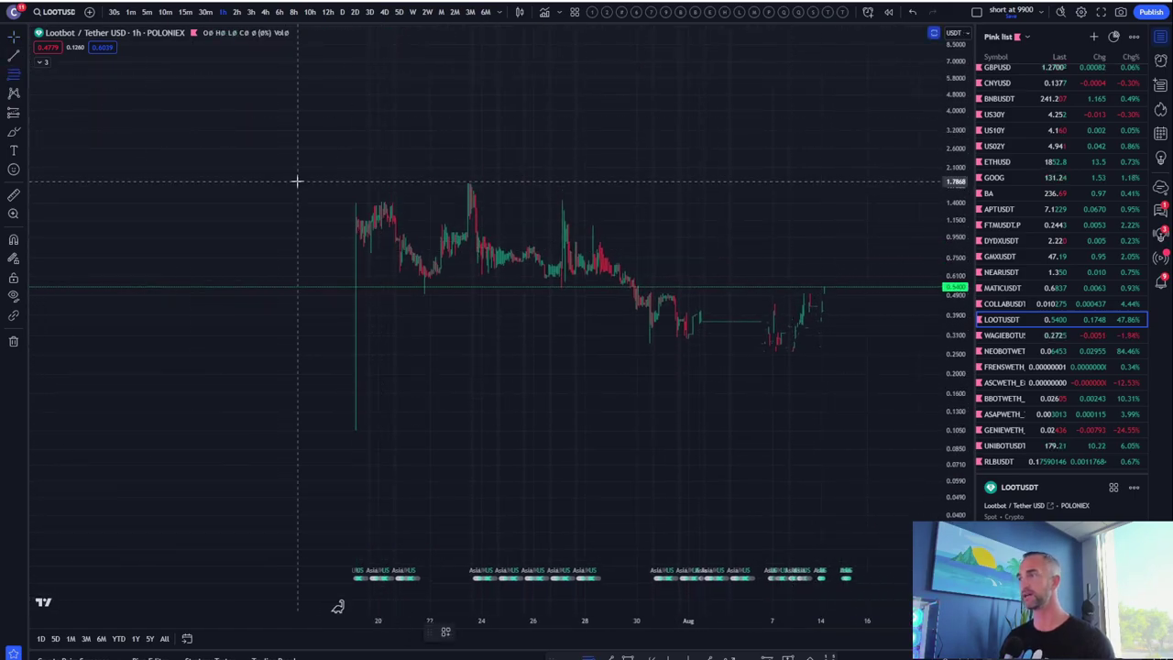
{"action": "left_click", "coordinate": [296, 180]}
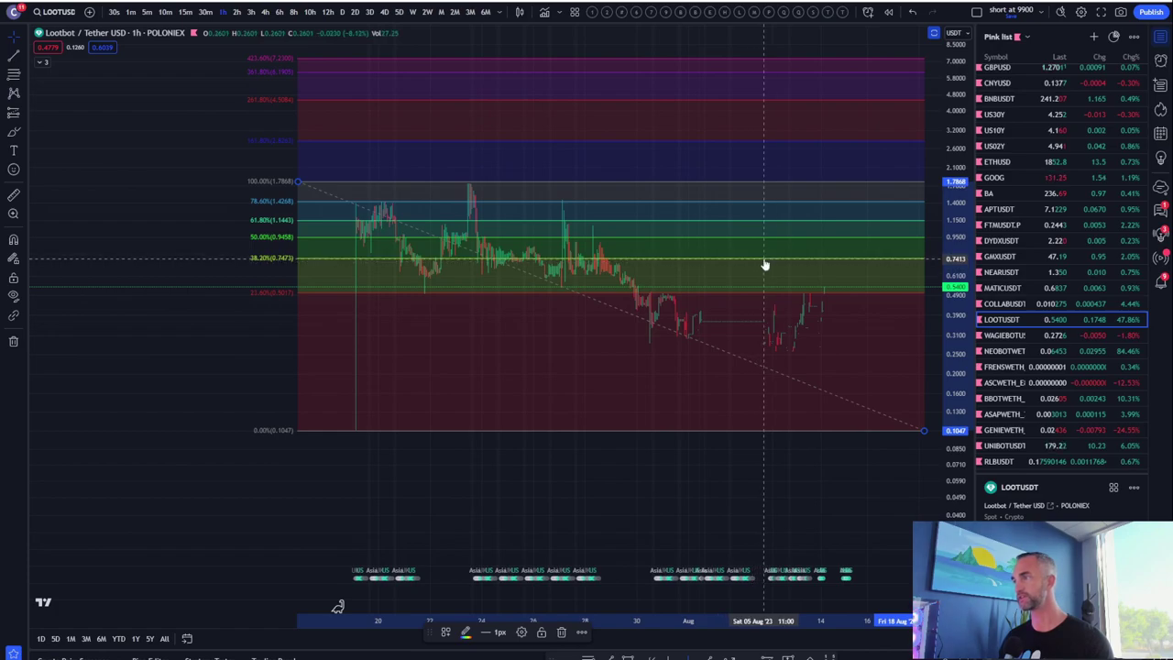
{"action": "left_click_drag", "start_coordinate": [968, 244], "coordinate": [968, 92]}
{"action": "scroll", "coordinate": [541, 299], "scroll_direction": "up", "scroll_amount": 3}
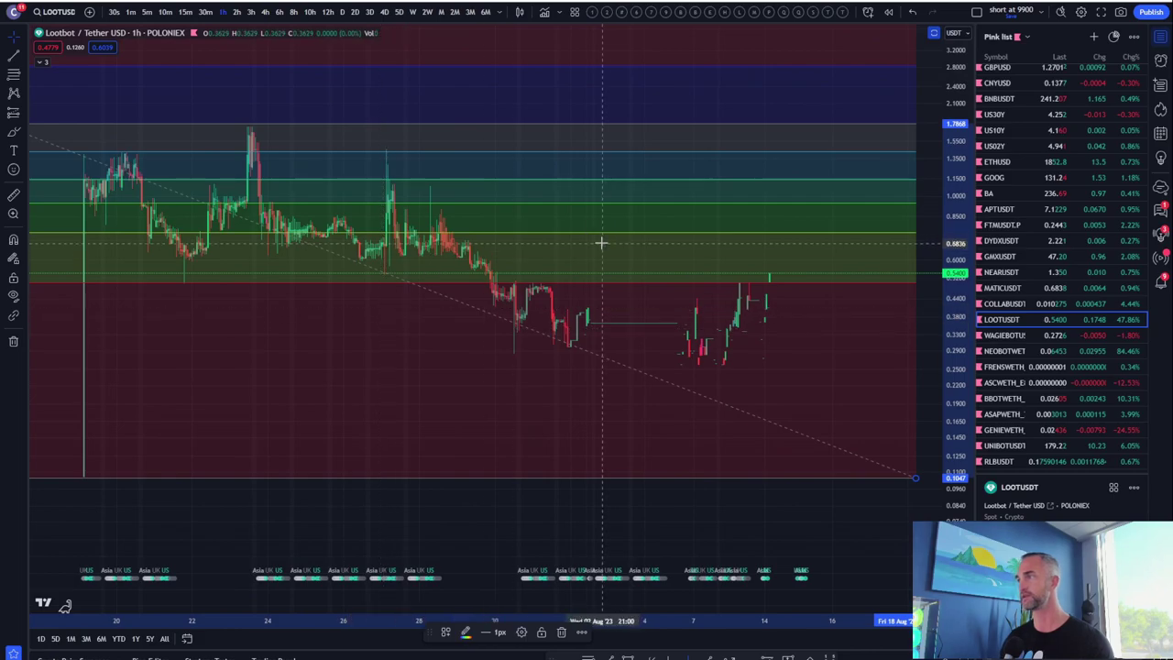
{"action": "scroll", "coordinate": [682, 202], "scroll_direction": "down", "scroll_amount": 3}
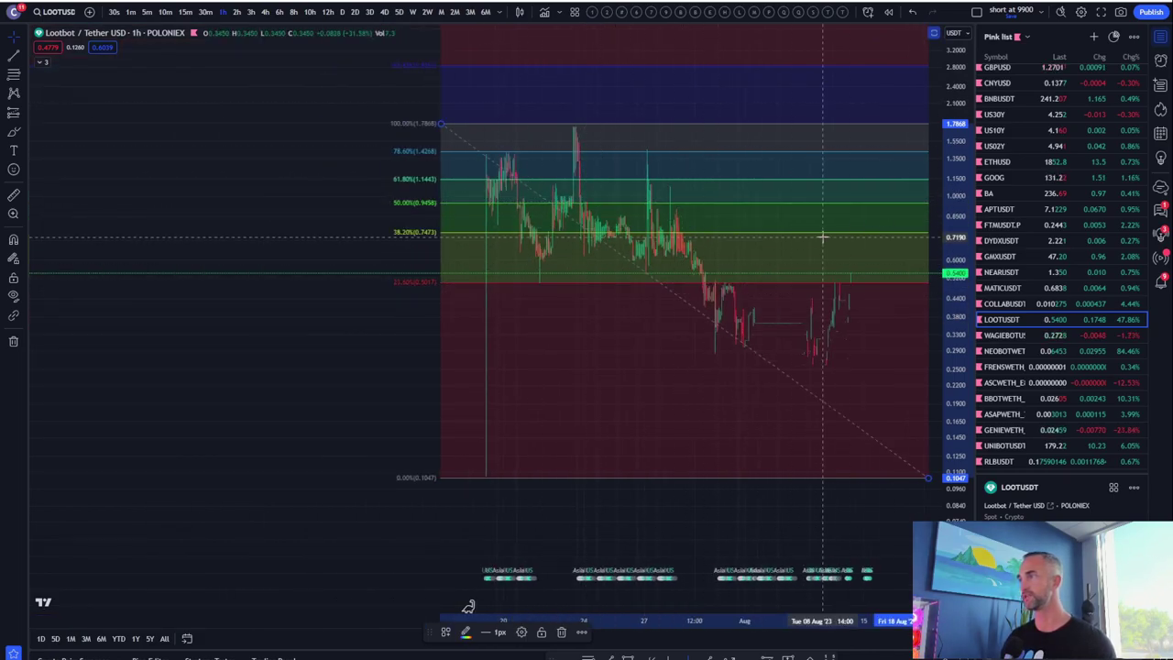
{"action": "left_click_drag", "start_coordinate": [336, 275], "coordinate": [248, 311]}
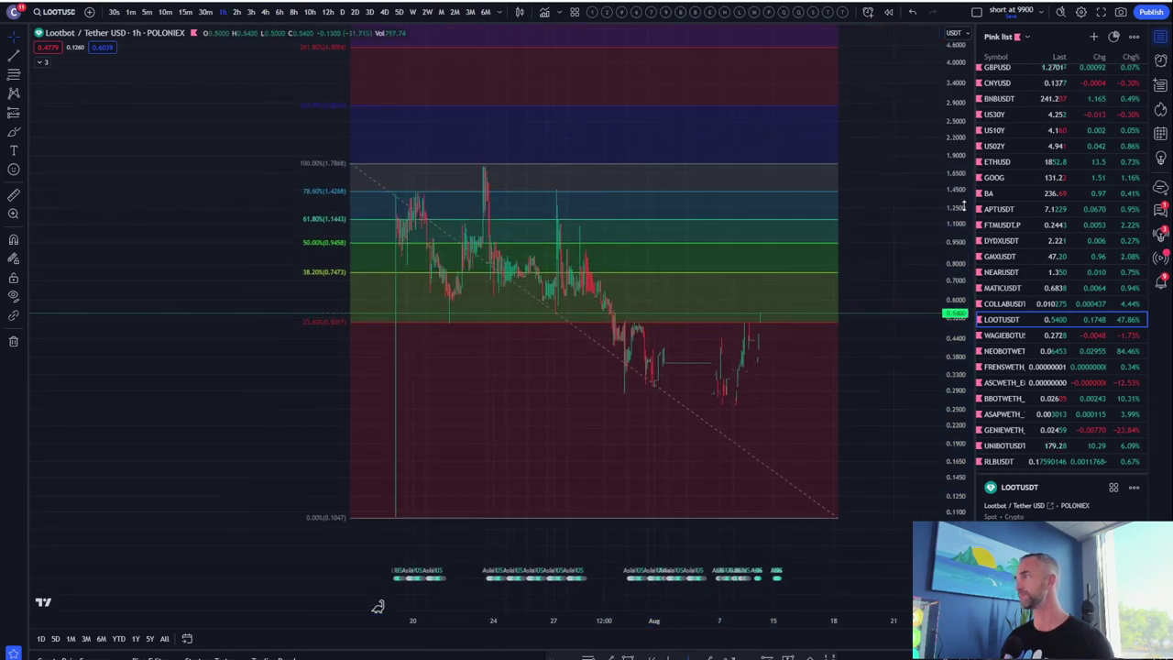
Load the APTUSDT chart and examine the price action since the August 9 spike against the descending trendline
{"action": "left_click", "coordinate": [1009, 211]}
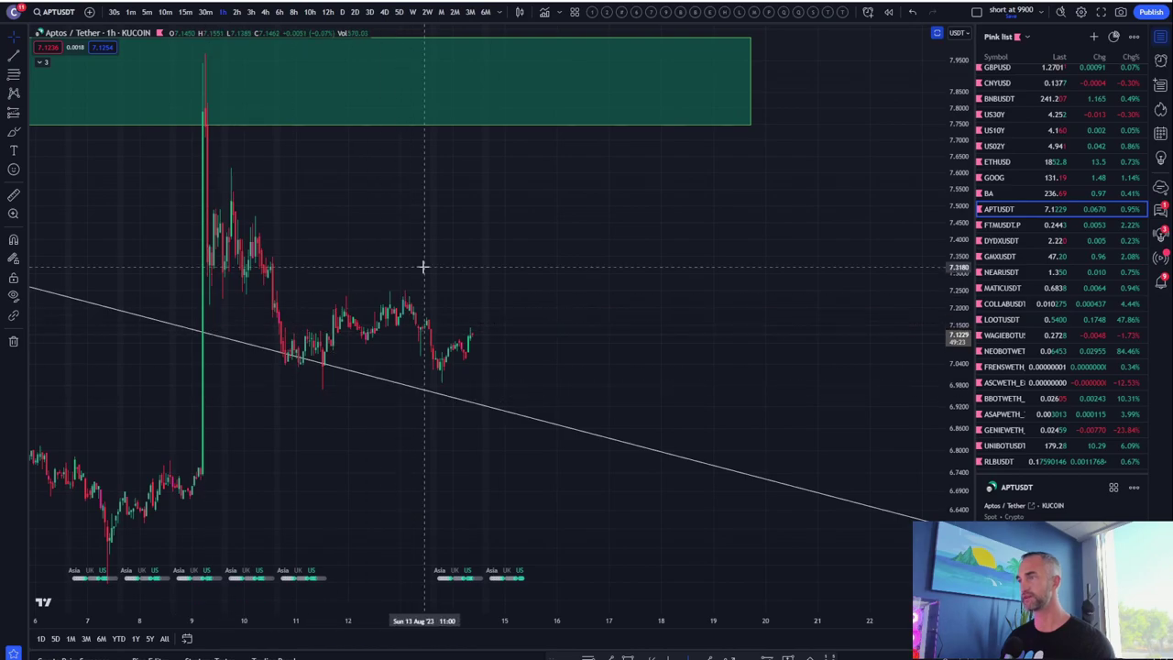
{"action": "left_click_drag", "start_coordinate": [427, 264], "coordinate": [663, 288]}
{"action": "scroll", "coordinate": [412, 375], "scroll_direction": "up", "scroll_amount": 3}
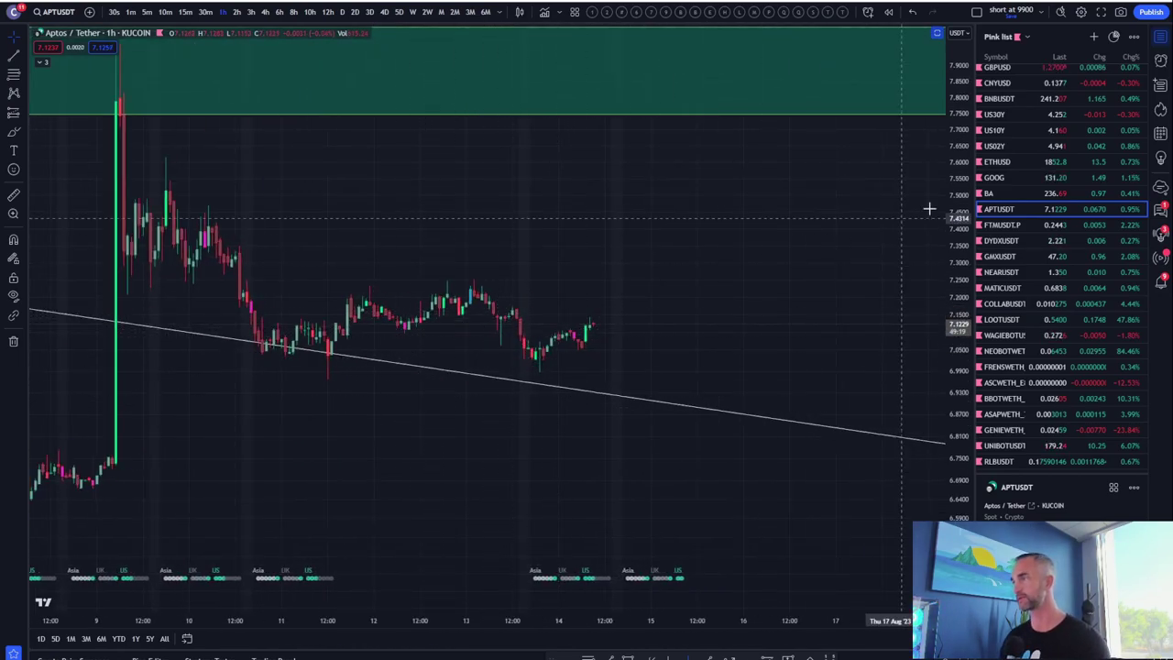
Load the GOOG chart, set its timeframe to daily and examine the 2023 uptrend
{"action": "left_click", "coordinate": [1018, 184]}
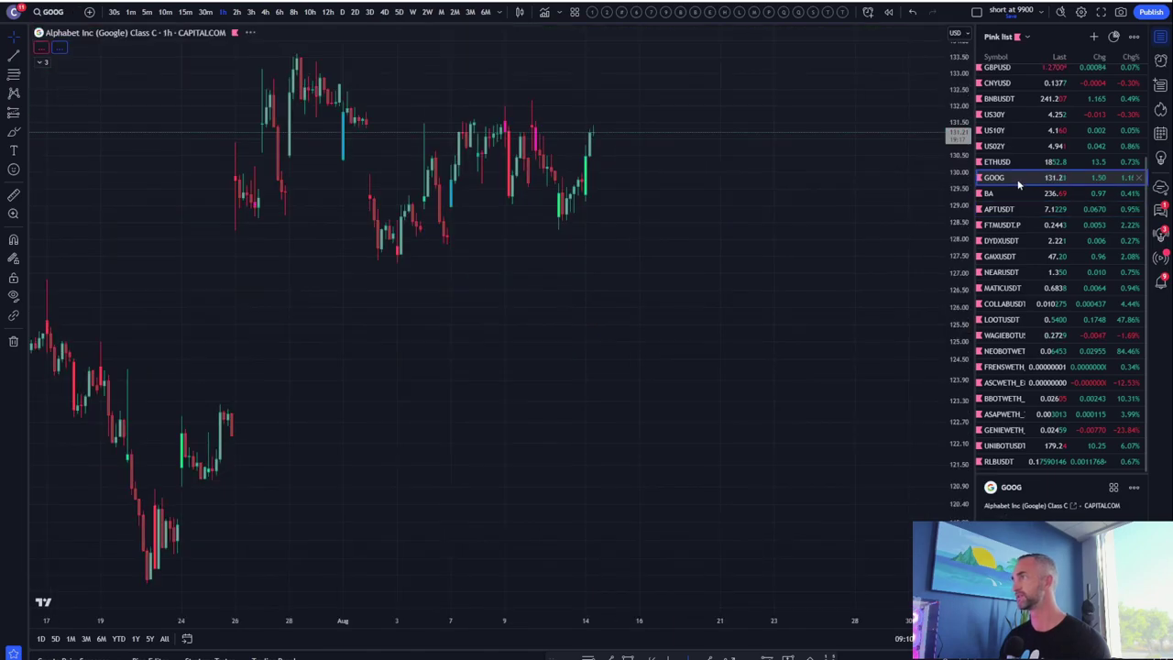
{"action": "scroll", "coordinate": [1018, 183], "scroll_direction": "up", "scroll_amount": 3}
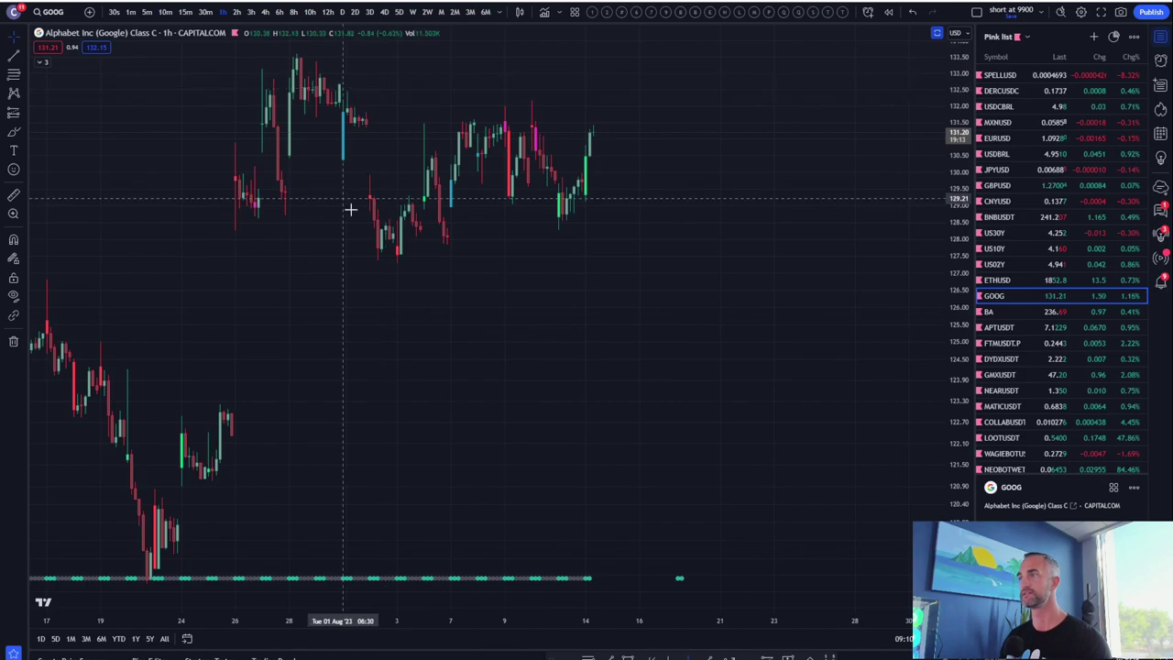
{"action": "left_click", "coordinate": [343, 12]}
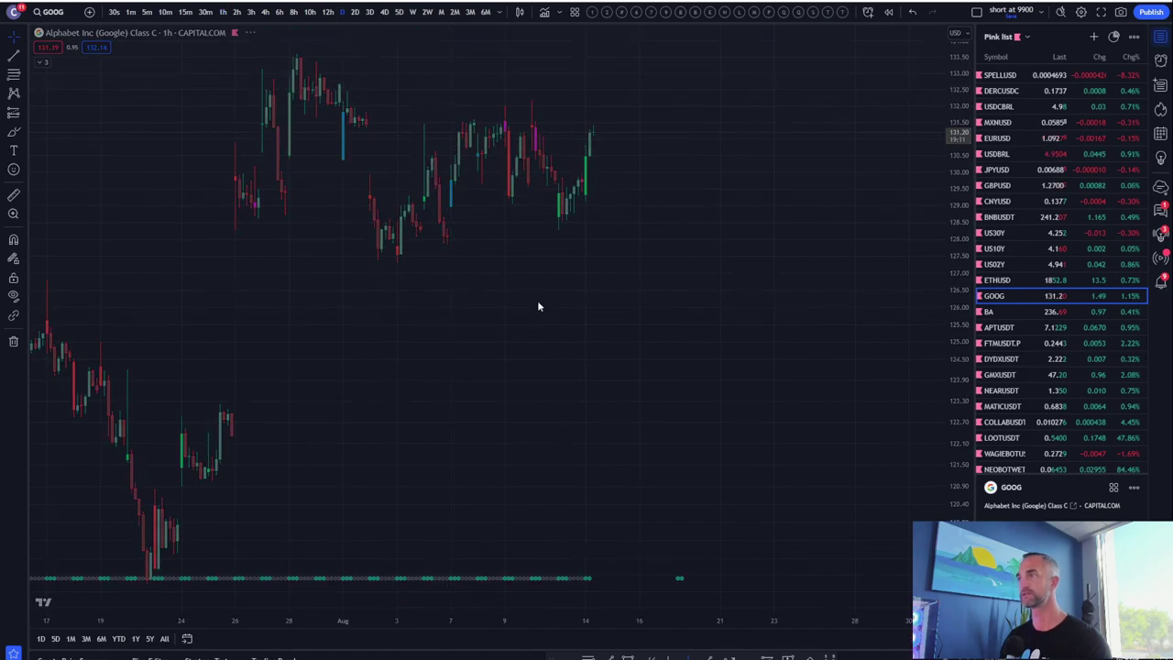
{"action": "double_click", "coordinate": [954, 431]}
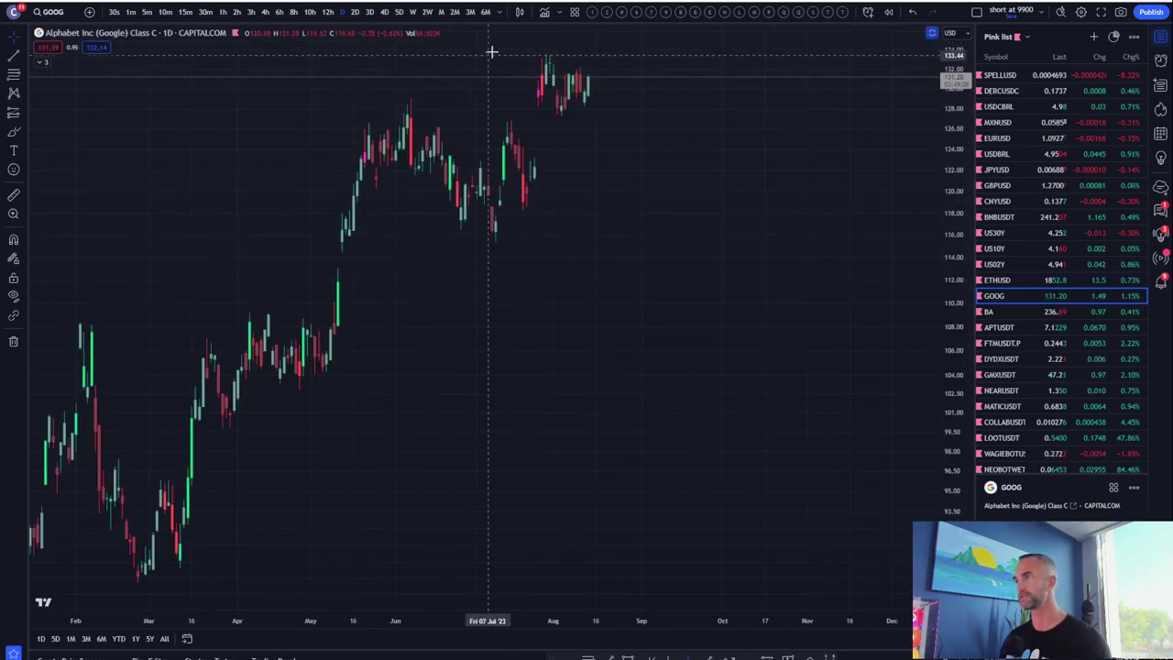
{"action": "scroll", "coordinate": [502, 83], "scroll_direction": "up", "scroll_amount": 4}
{"action": "left_click_drag", "start_coordinate": [398, 234], "coordinate": [885, 230]}
{"action": "scroll", "coordinate": [887, 230], "scroll_direction": "up", "scroll_amount": 12}
{"action": "scroll", "coordinate": [885, 230], "scroll_direction": "down", "scroll_amount": 5}
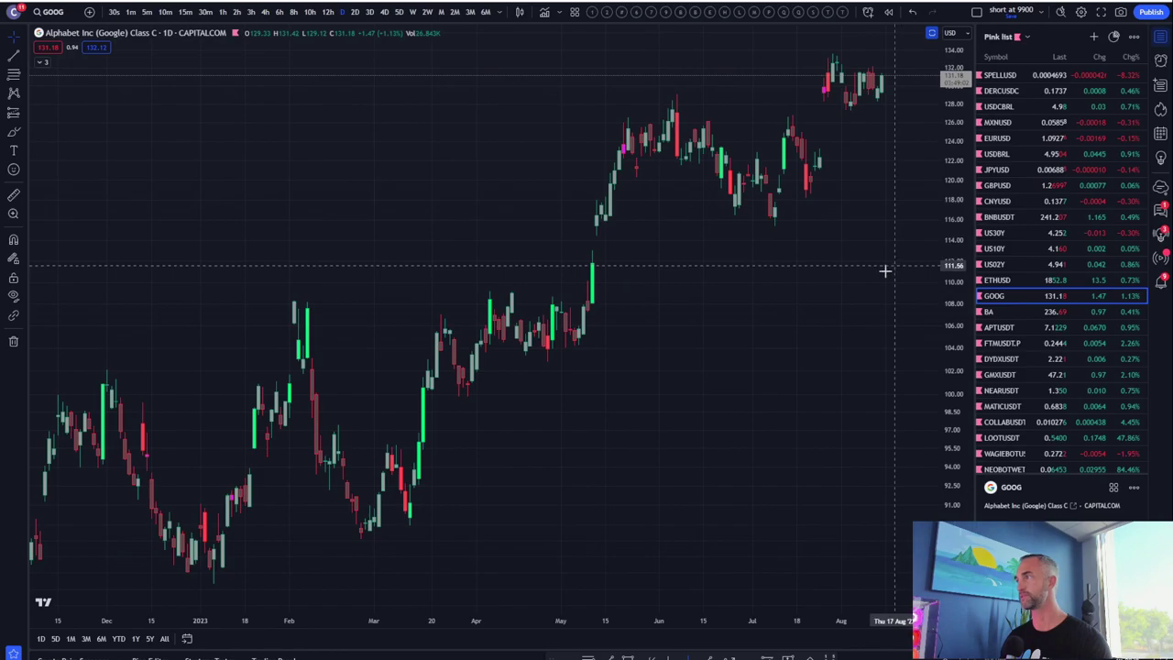
{"action": "left_click_drag", "start_coordinate": [885, 270], "coordinate": [803, 304]}
Check GOOG's volume and oscillator panes, maximise the price pane again and examine the price history back to 2021
{"action": "double_click", "coordinate": [804, 215]}
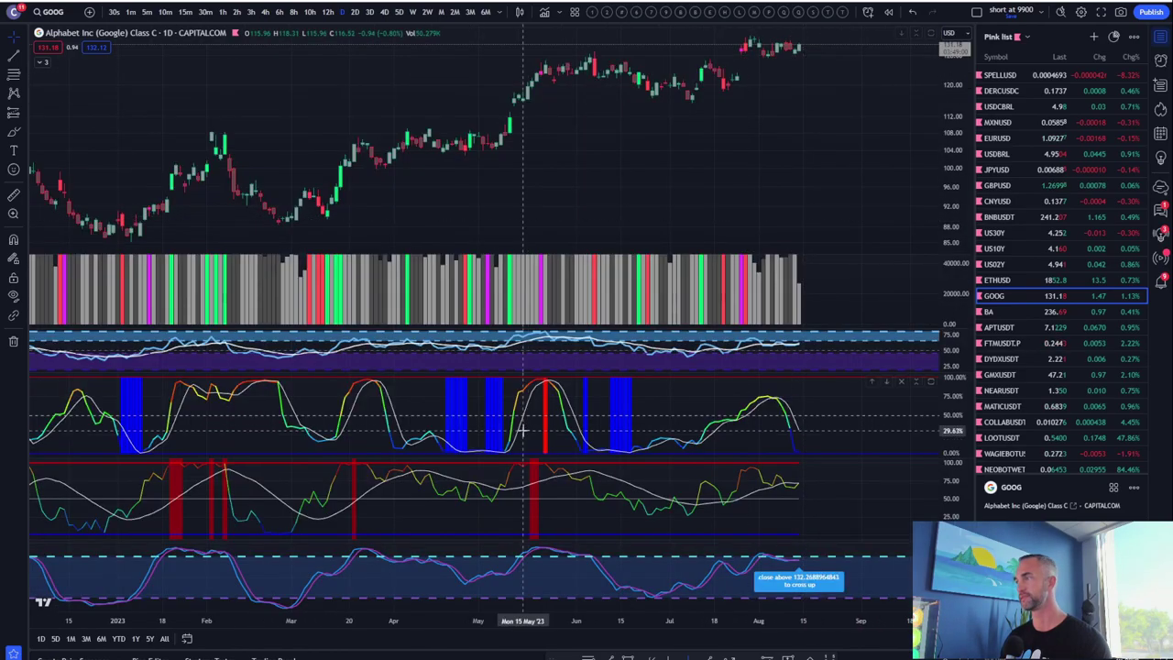
{"action": "left_click_drag", "start_coordinate": [950, 279], "coordinate": [948, 324]}
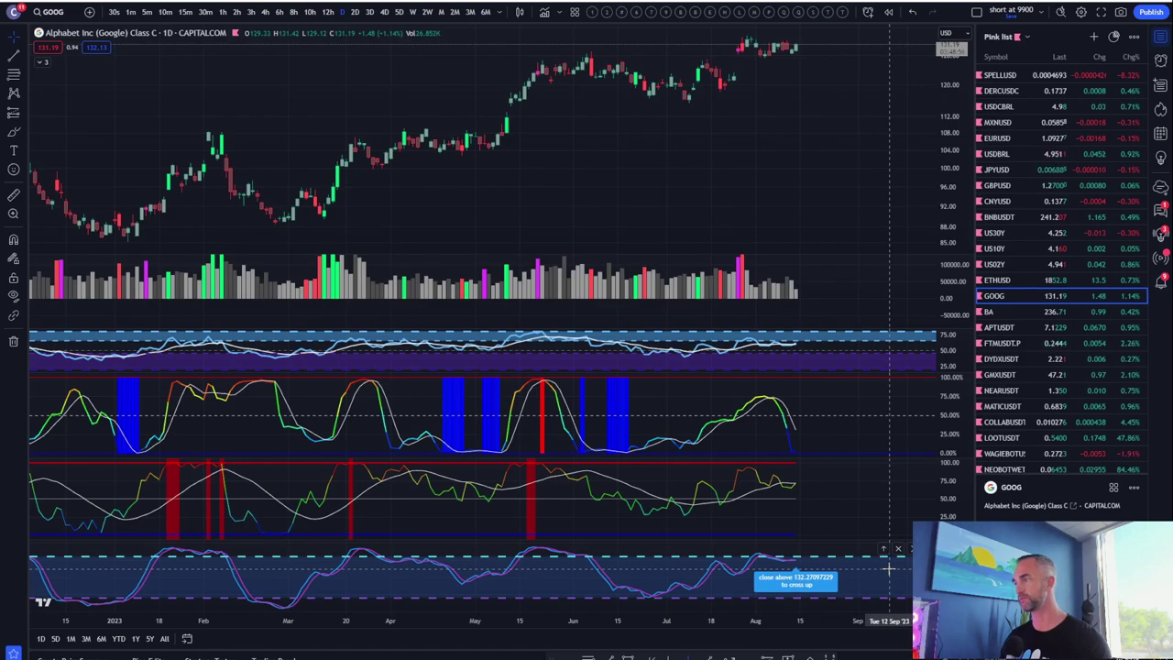
{"action": "left_click_drag", "start_coordinate": [916, 98], "coordinate": [820, 183]}
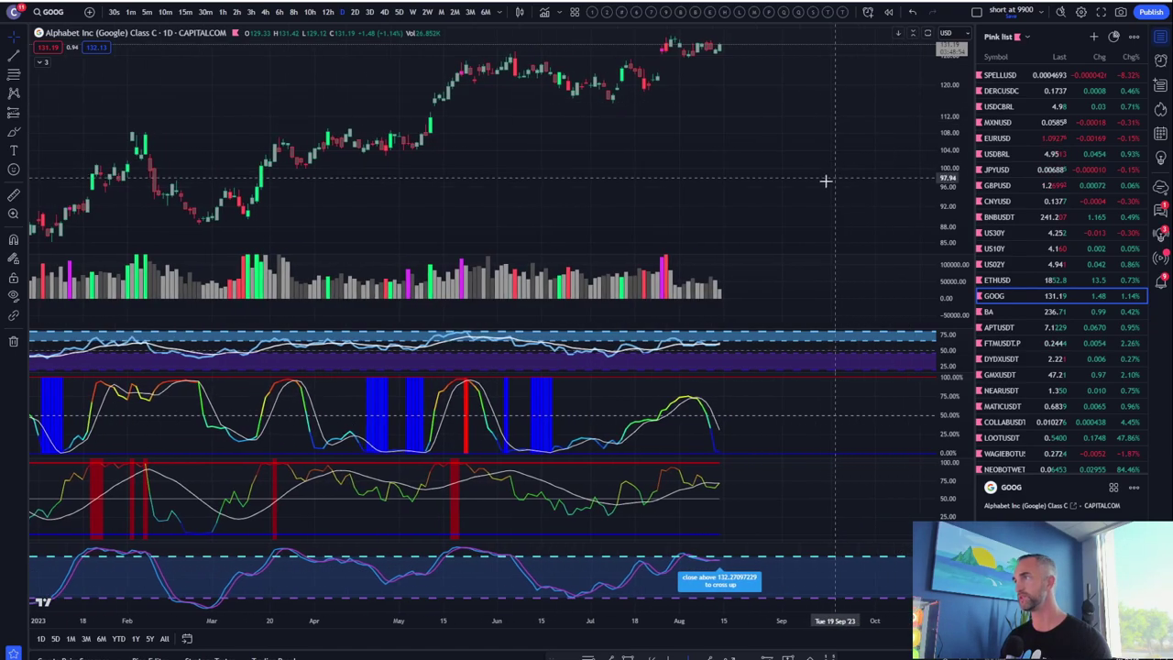
{"action": "double_click", "coordinate": [730, 78]}
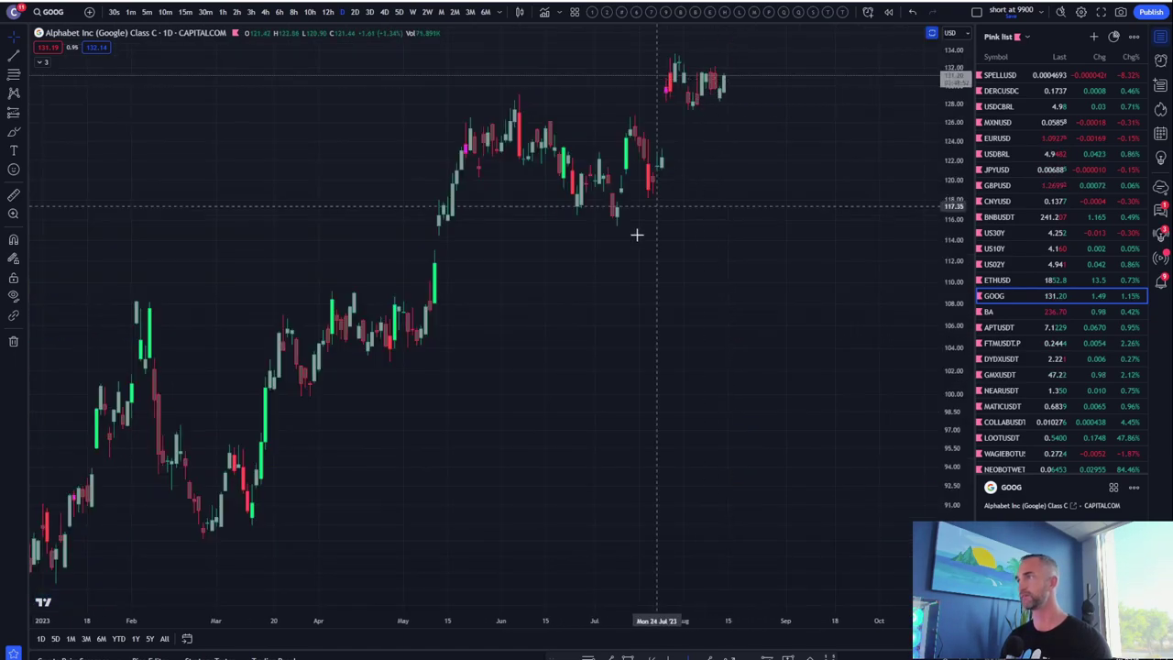
{"action": "scroll", "coordinate": [388, 277], "scroll_direction": "down", "scroll_amount": 6}
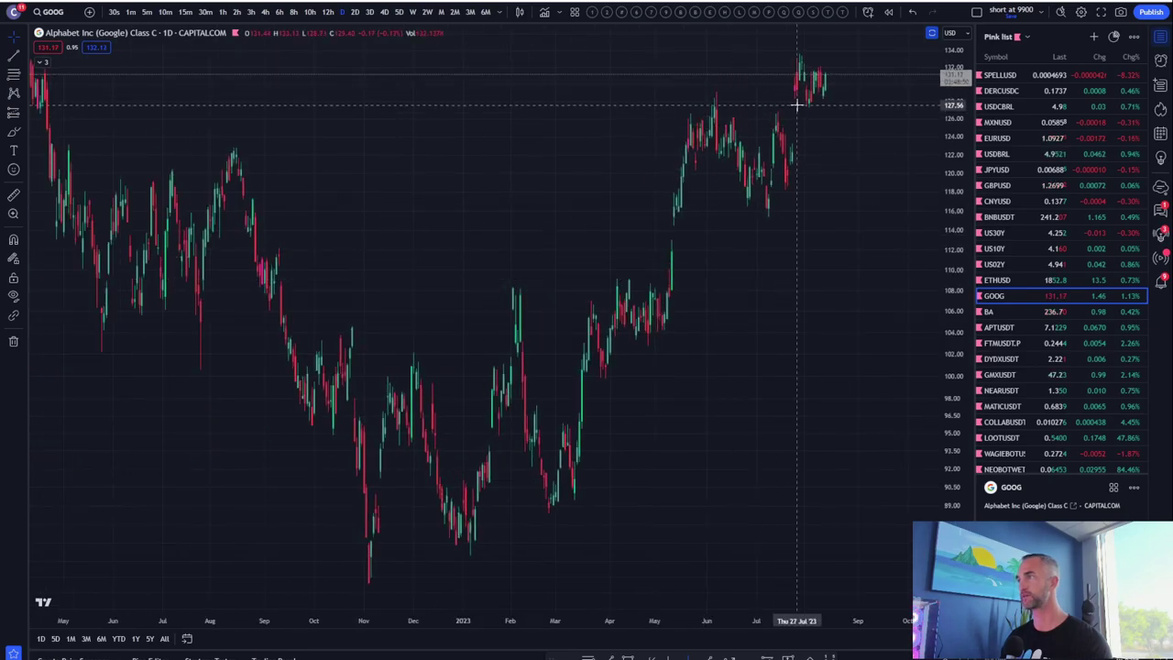
{"action": "scroll", "coordinate": [192, 219], "scroll_direction": "down", "scroll_amount": 3}
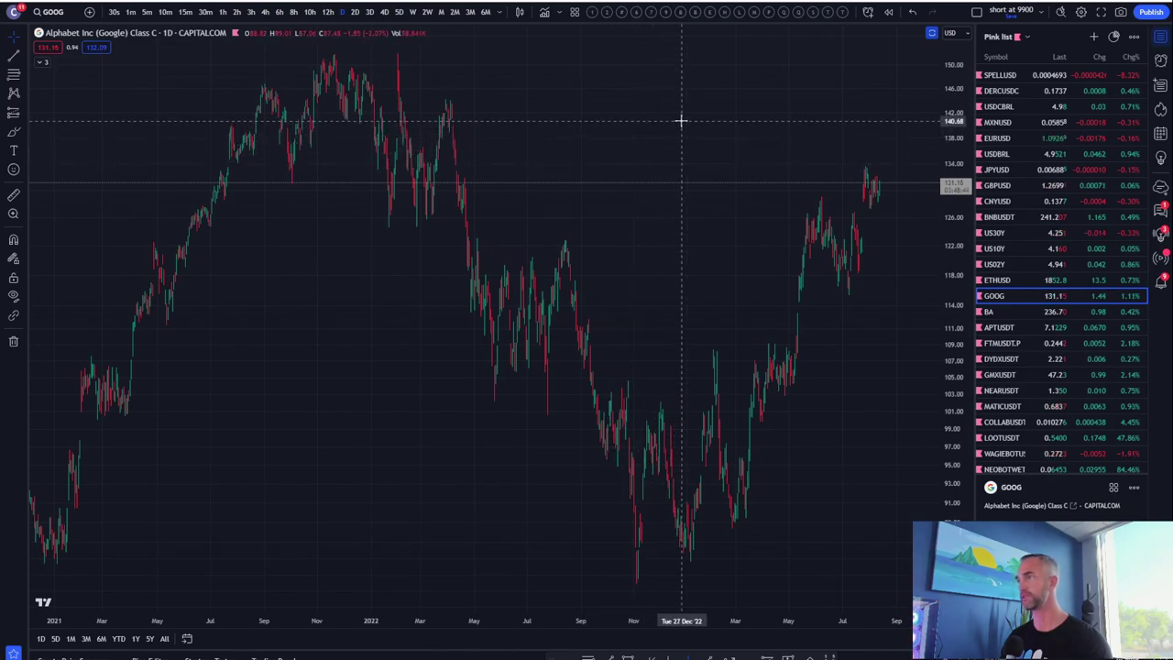
Load the US30Y yield chart, set its timeframe to 2 weeks and fit the recent highs and the horizontal levels in view
{"action": "left_click", "coordinate": [1018, 247]}
{"action": "left_click", "coordinate": [1017, 233]}
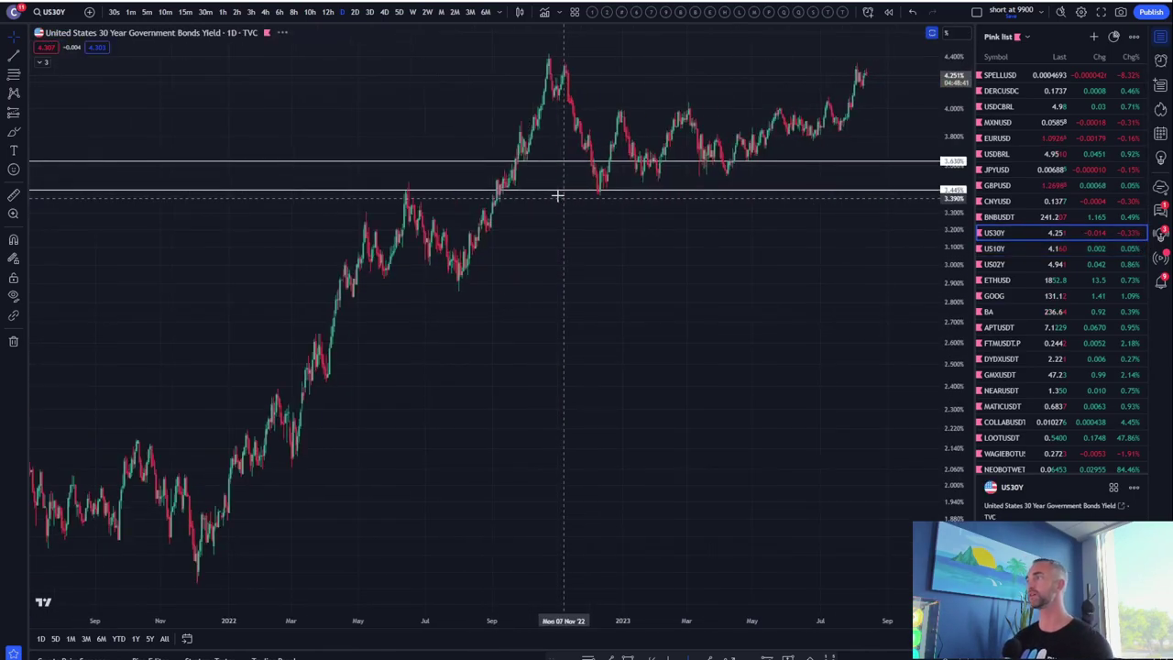
{"action": "left_click", "coordinate": [426, 12]}
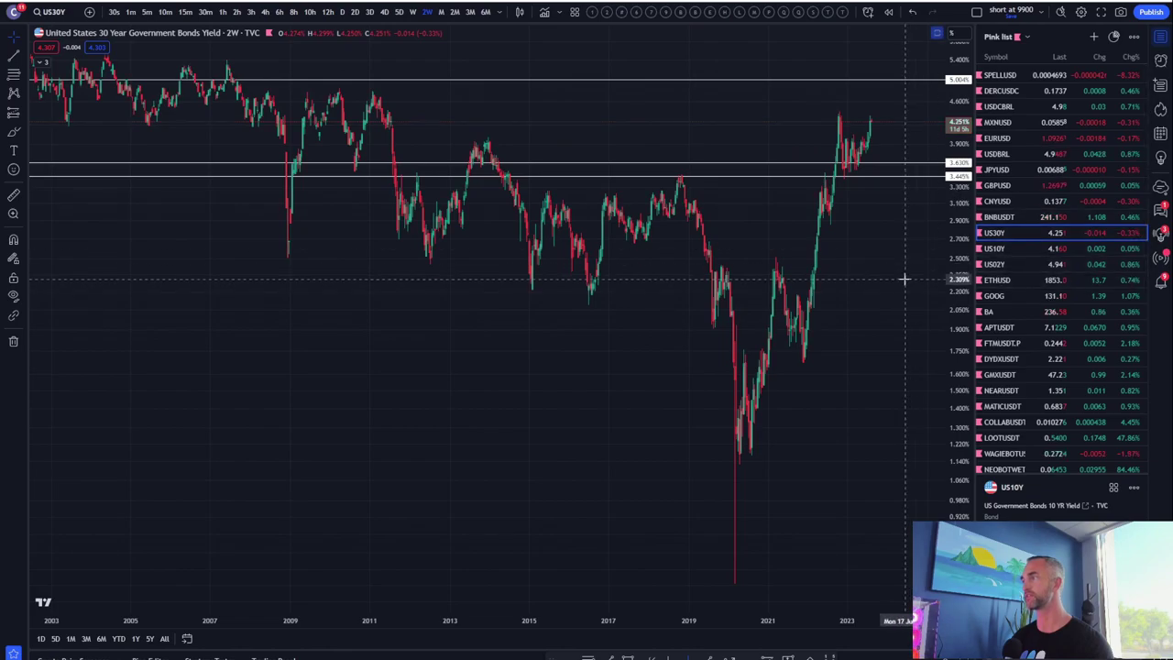
{"action": "scroll", "coordinate": [827, 281], "scroll_direction": "up", "scroll_amount": 5}
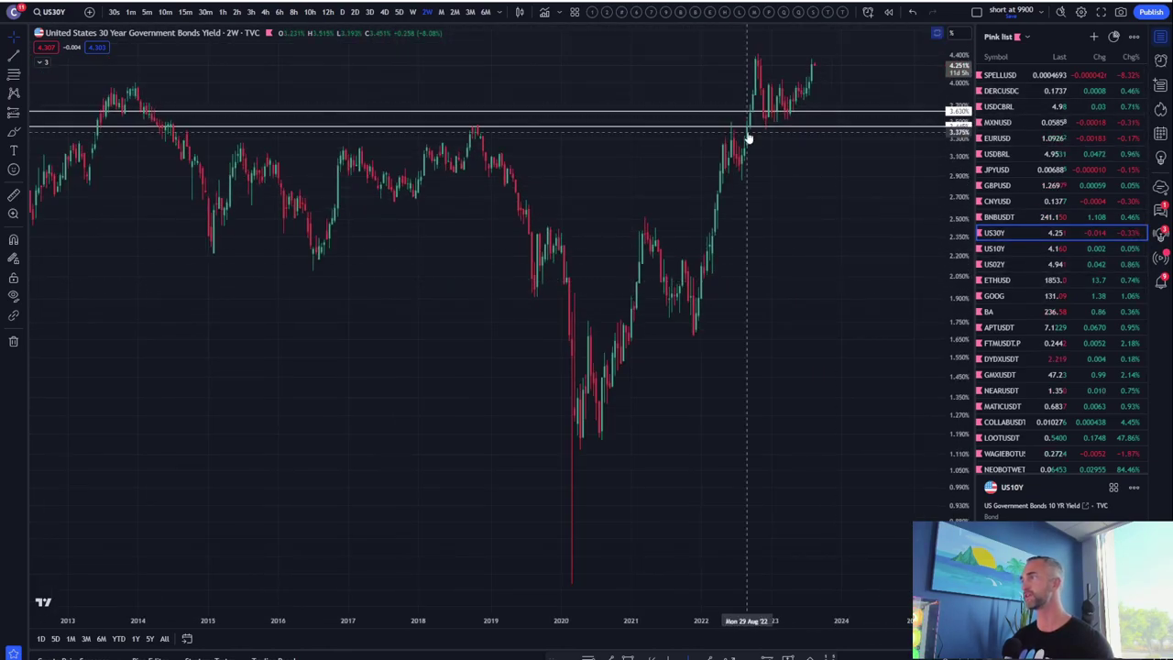
{"action": "scroll", "coordinate": [748, 139], "scroll_direction": "up", "scroll_amount": 1}
{"action": "left_click_drag", "start_coordinate": [956, 249], "coordinate": [956, 302]}
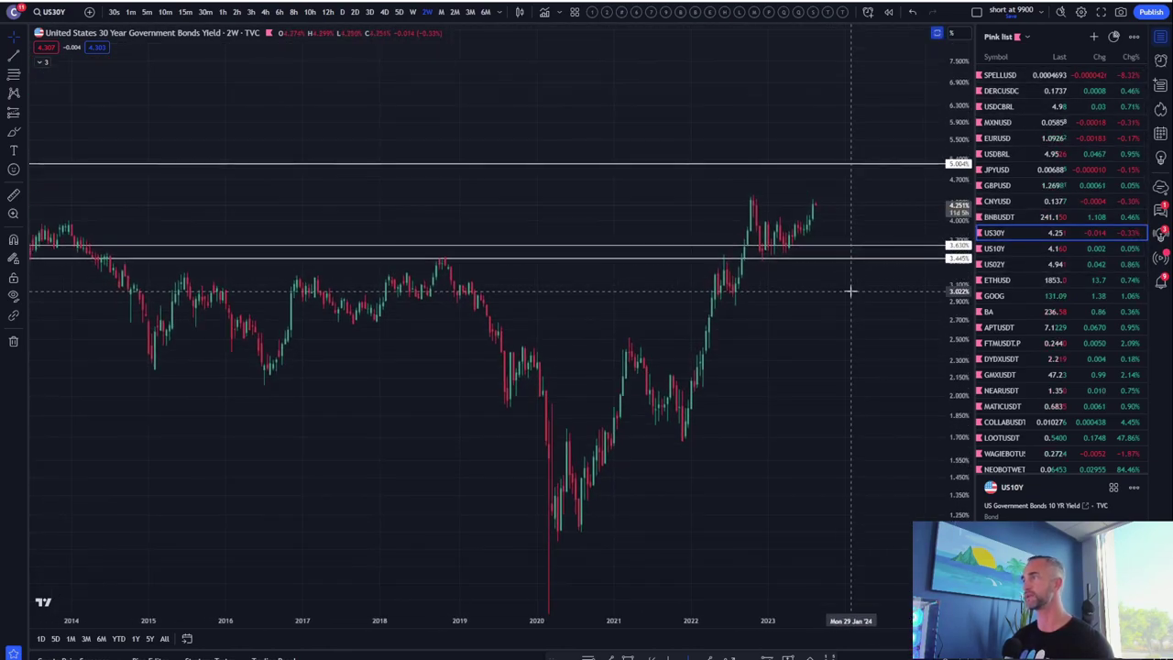
Move the 5.004% horizontal line on the US30Y chart to 4.853% and the 3.630% line to 5.418%
{"action": "scroll", "coordinate": [851, 291], "scroll_direction": "down", "scroll_amount": 3}
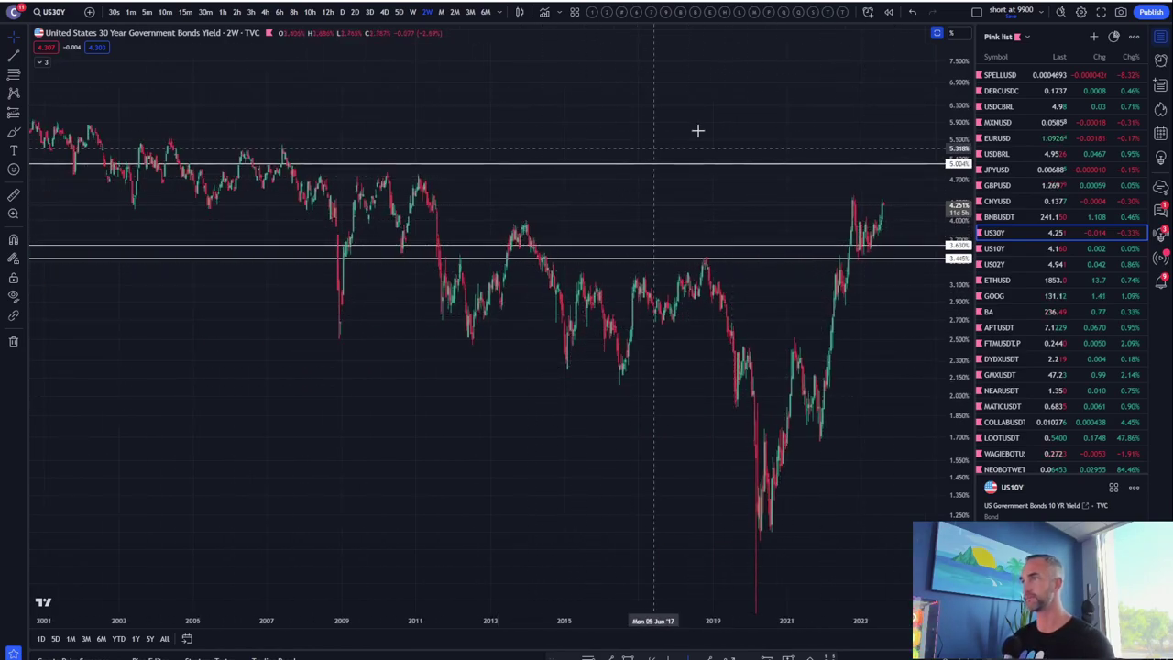
{"action": "left_click_drag", "start_coordinate": [670, 169], "coordinate": [661, 177]}
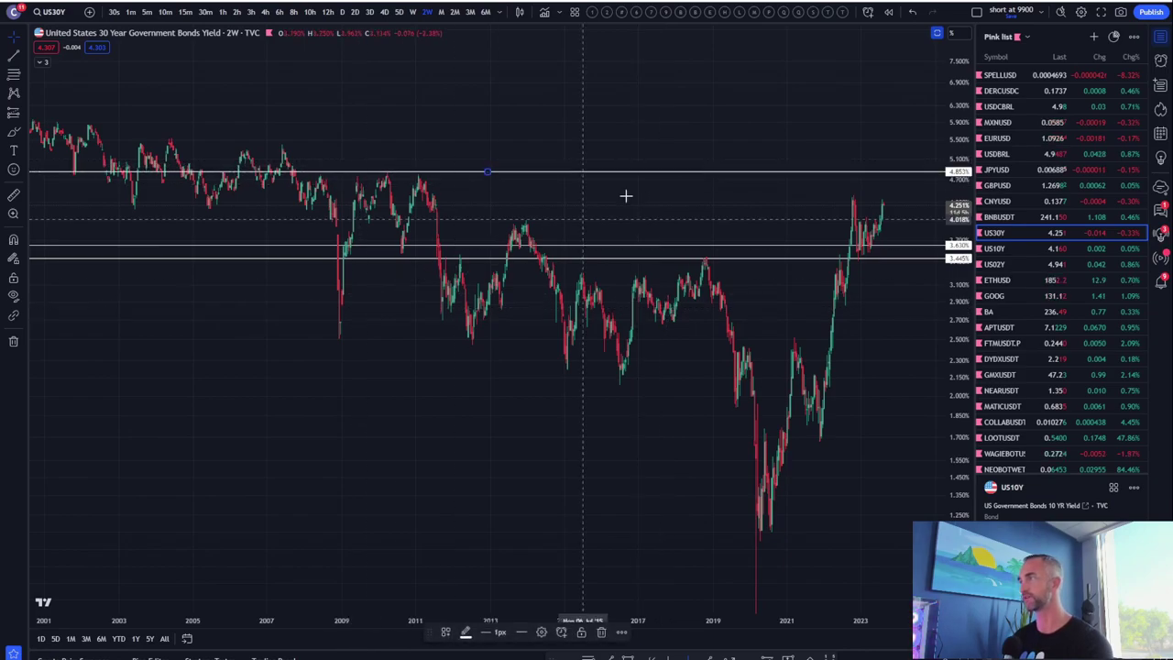
{"action": "left_click_drag", "start_coordinate": [521, 252], "coordinate": [655, 149]}
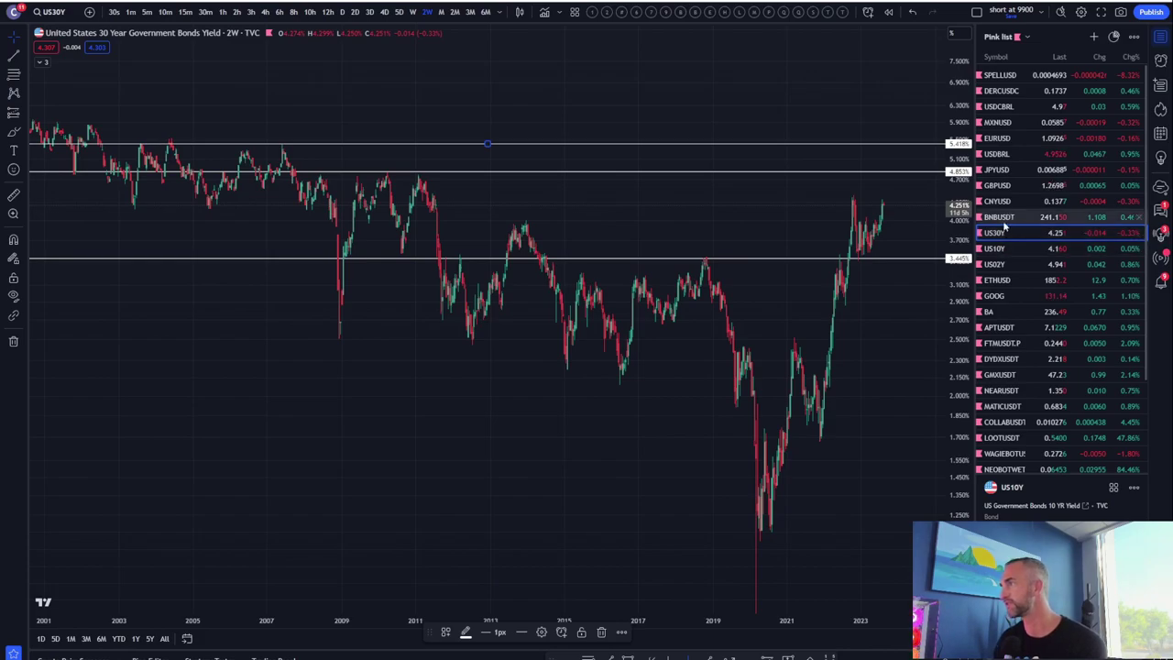
Load the US10Y yield chart and examine it against the two upper horizontal levels and the rising trendline from the 2020 low
{"action": "left_click", "coordinate": [1003, 244]}
{"action": "scroll", "coordinate": [642, 301], "scroll_direction": "up", "scroll_amount": 5}
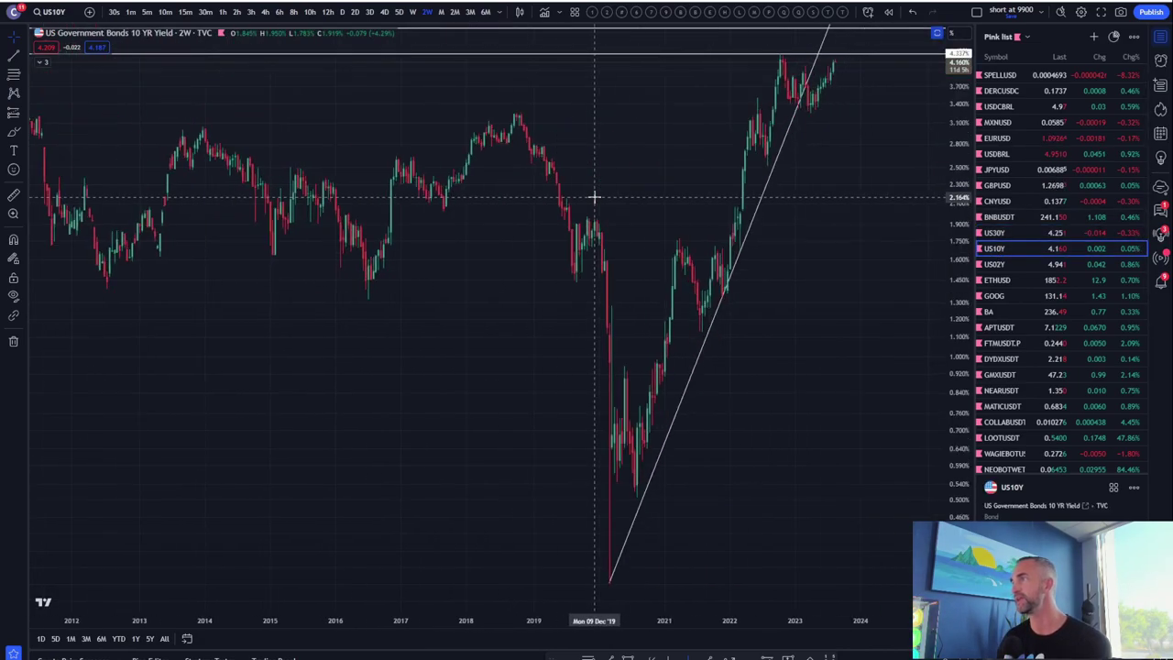
{"action": "scroll", "coordinate": [596, 196], "scroll_direction": "up", "scroll_amount": 3}
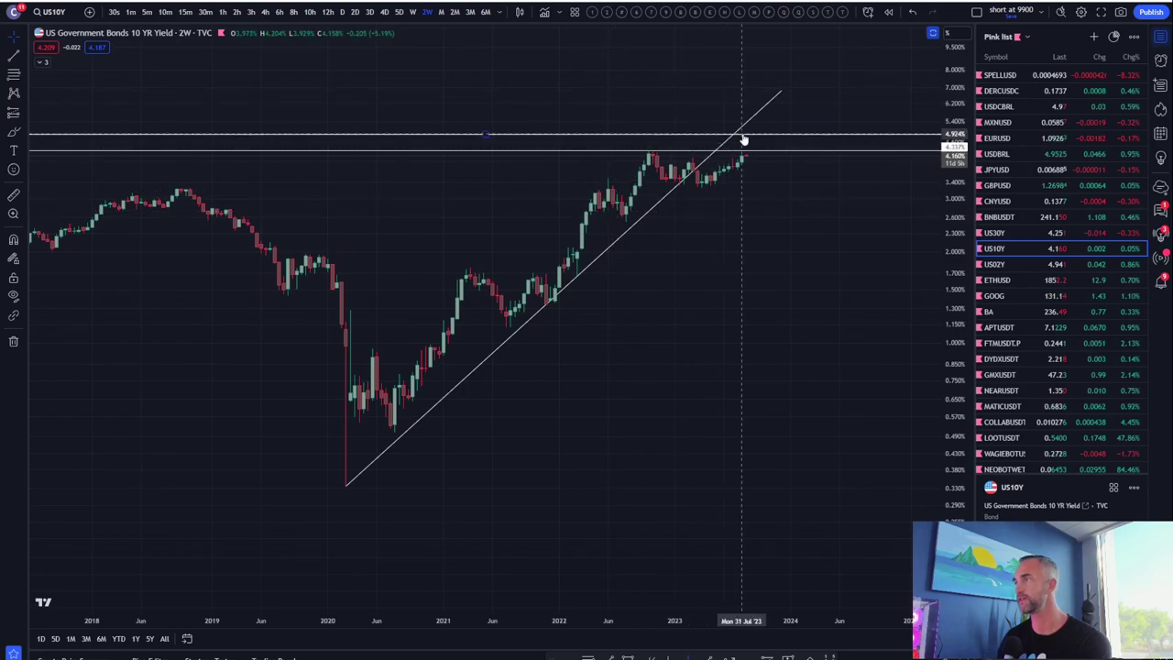
{"action": "scroll", "coordinate": [641, 216], "scroll_direction": "down", "scroll_amount": 2}
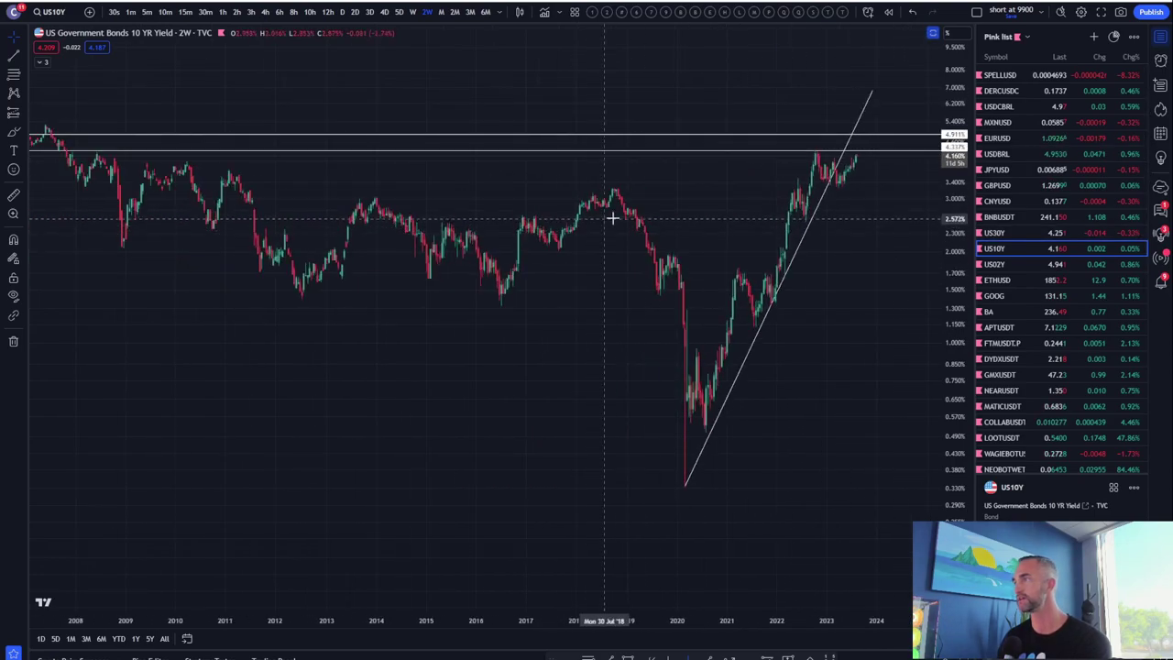
{"action": "scroll", "coordinate": [652, 219], "scroll_direction": "up", "scroll_amount": 1}
{"action": "scroll", "coordinate": [641, 221], "scroll_direction": "up", "scroll_amount": 2}
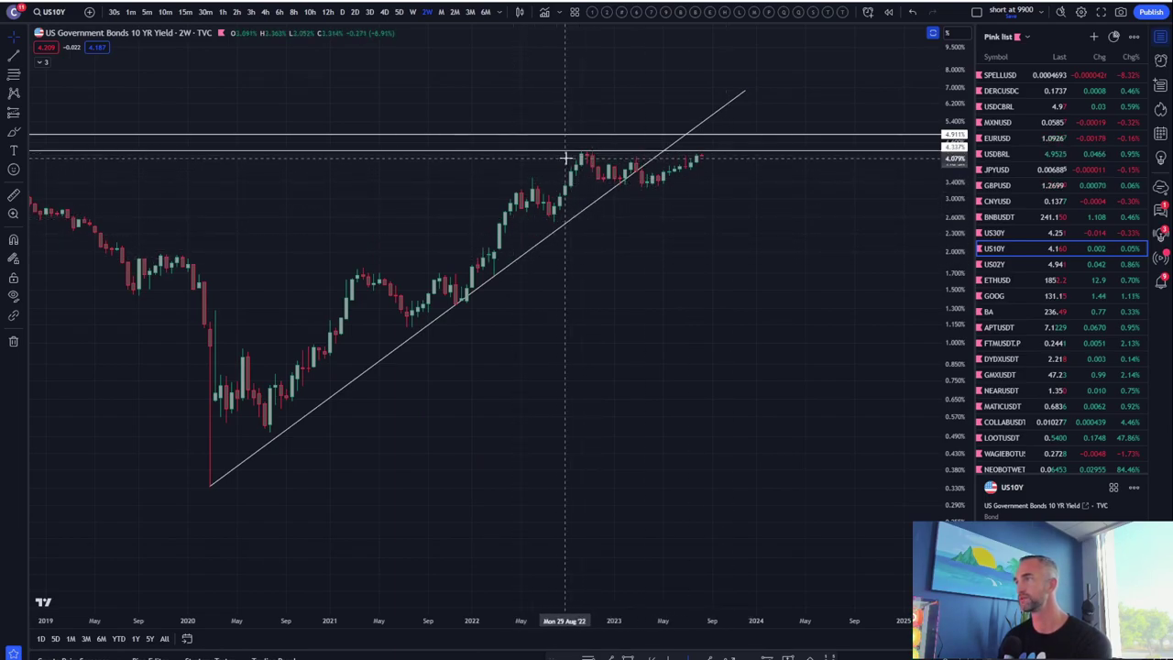
Set the US10Y chart to the weekly timeframe, check its oscillator panes and maximise the price pane again
{"action": "left_click", "coordinate": [412, 12]}
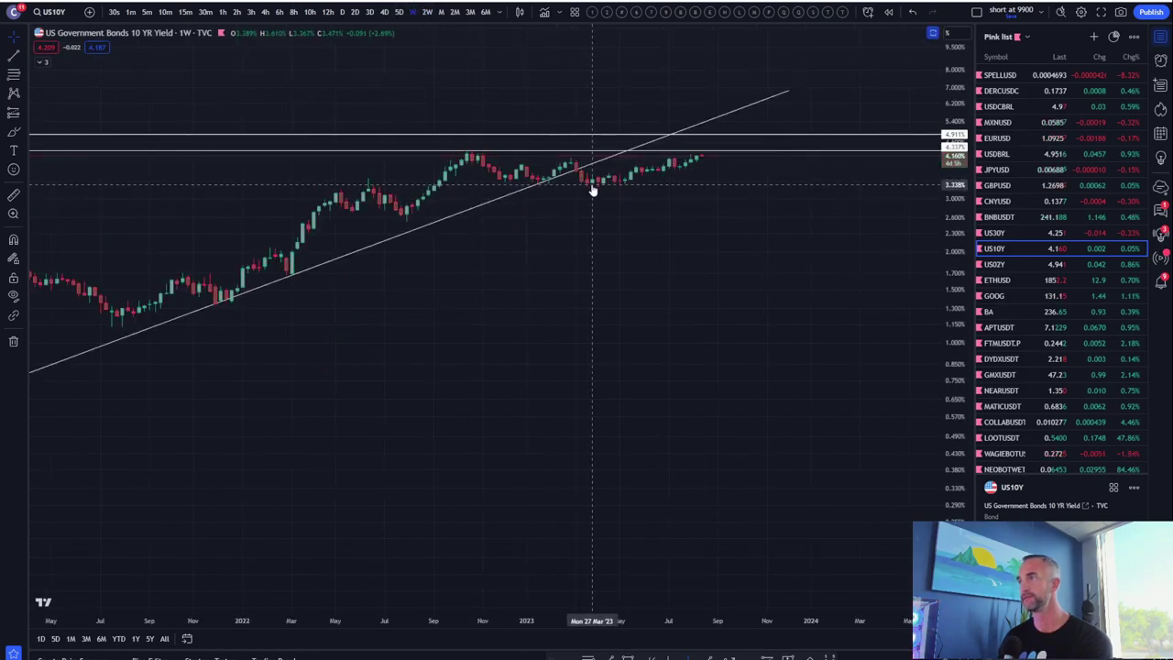
{"action": "double_click", "coordinate": [657, 214]}
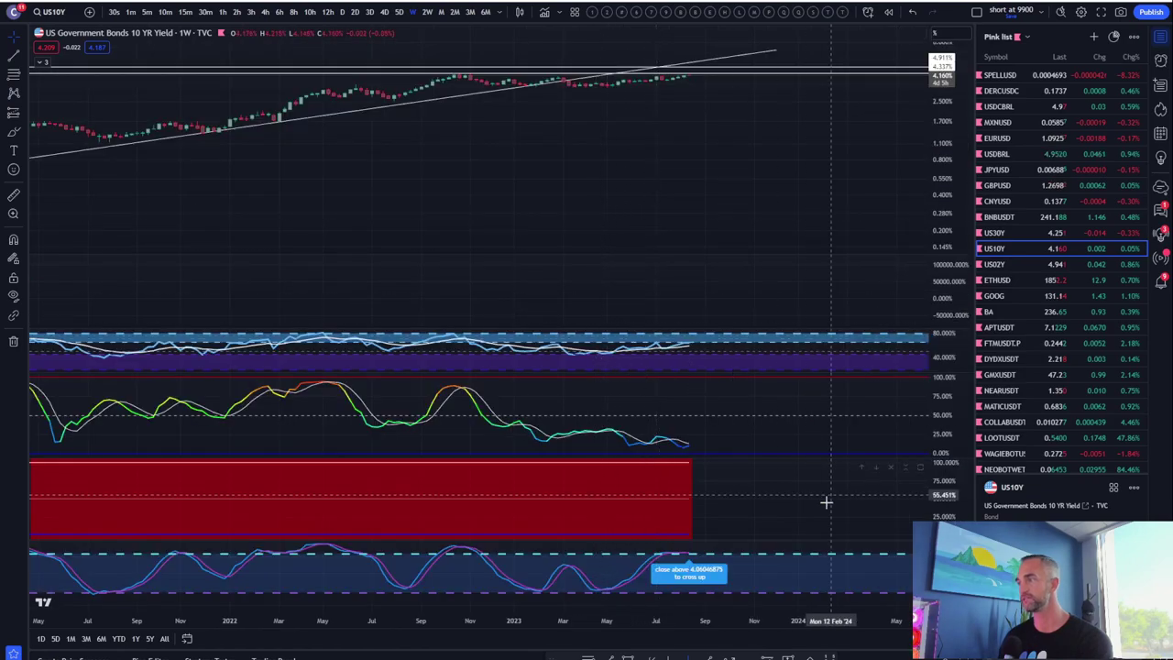
{"action": "double_click", "coordinate": [772, 575]}
{"action": "double_click", "coordinate": [757, 359]}
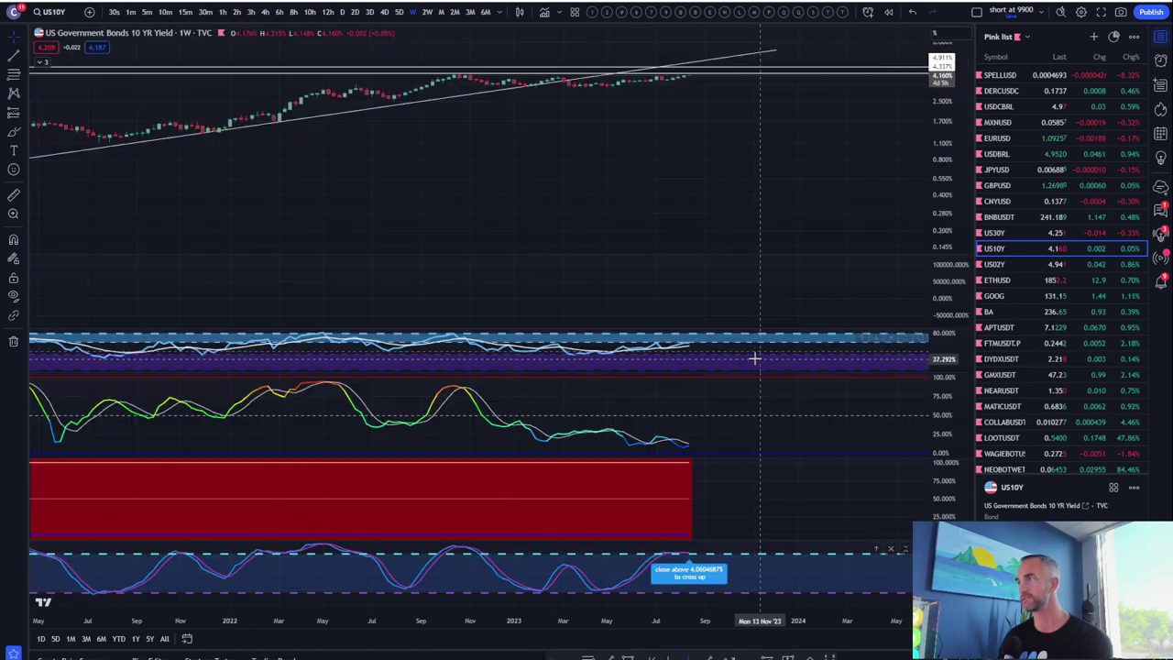
{"action": "double_click", "coordinate": [749, 186]}
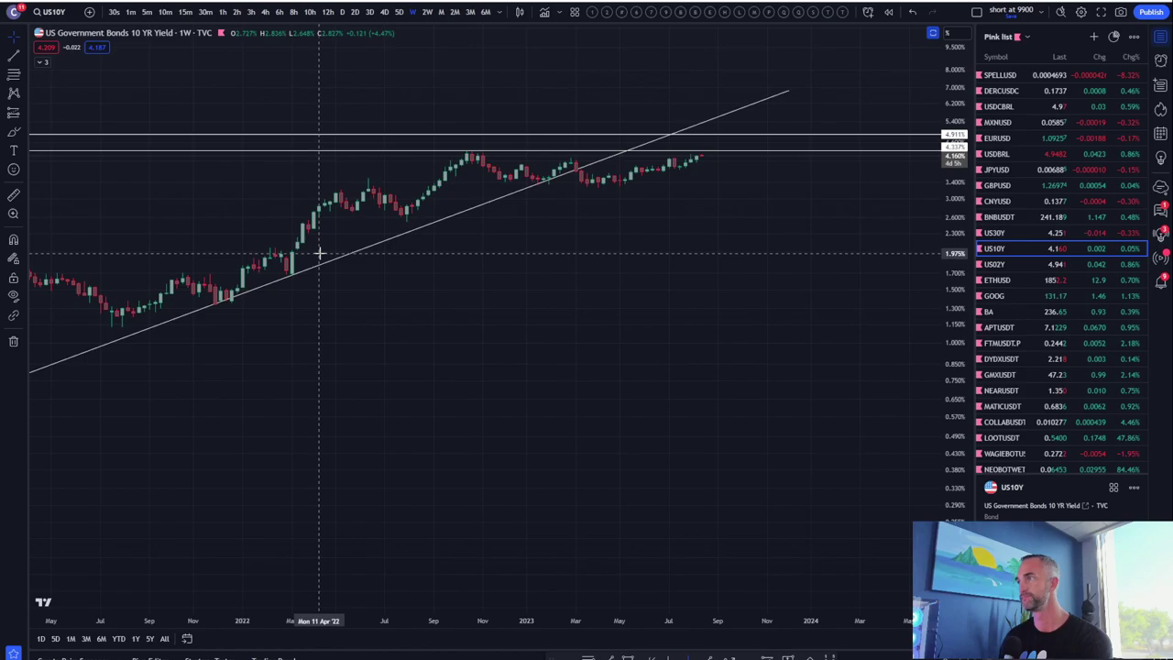
Recheck the US10Y oscillator panes, maximise the price pane again and switch the chart to the daily timeframe
{"action": "left_click_drag", "start_coordinate": [968, 217], "coordinate": [962, 91]}
{"action": "scroll", "coordinate": [540, 165], "scroll_direction": "down", "scroll_amount": 7}
{"action": "double_click", "coordinate": [825, 238]}
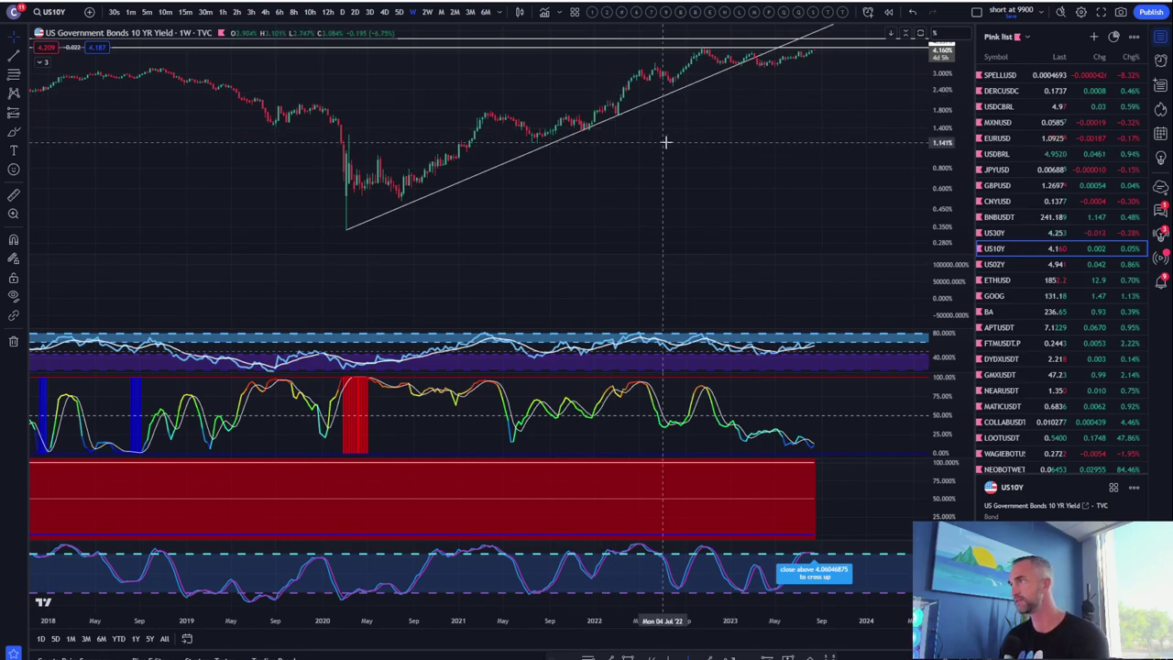
{"action": "double_click", "coordinate": [728, 120]}
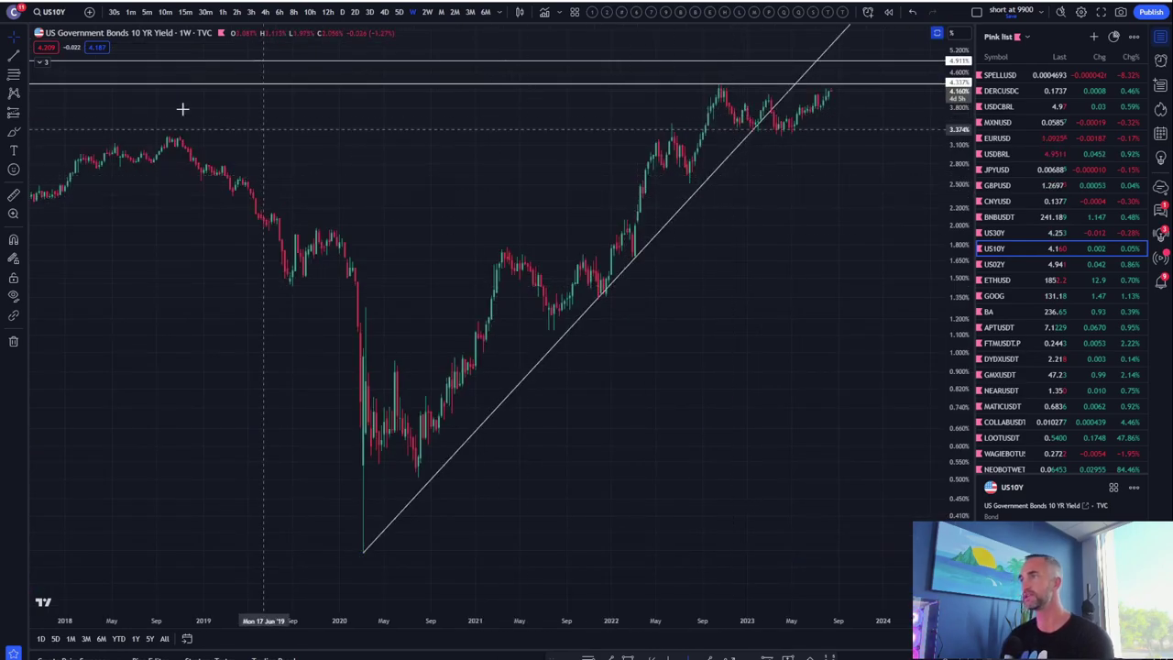
{"action": "left_click", "coordinate": [343, 14]}
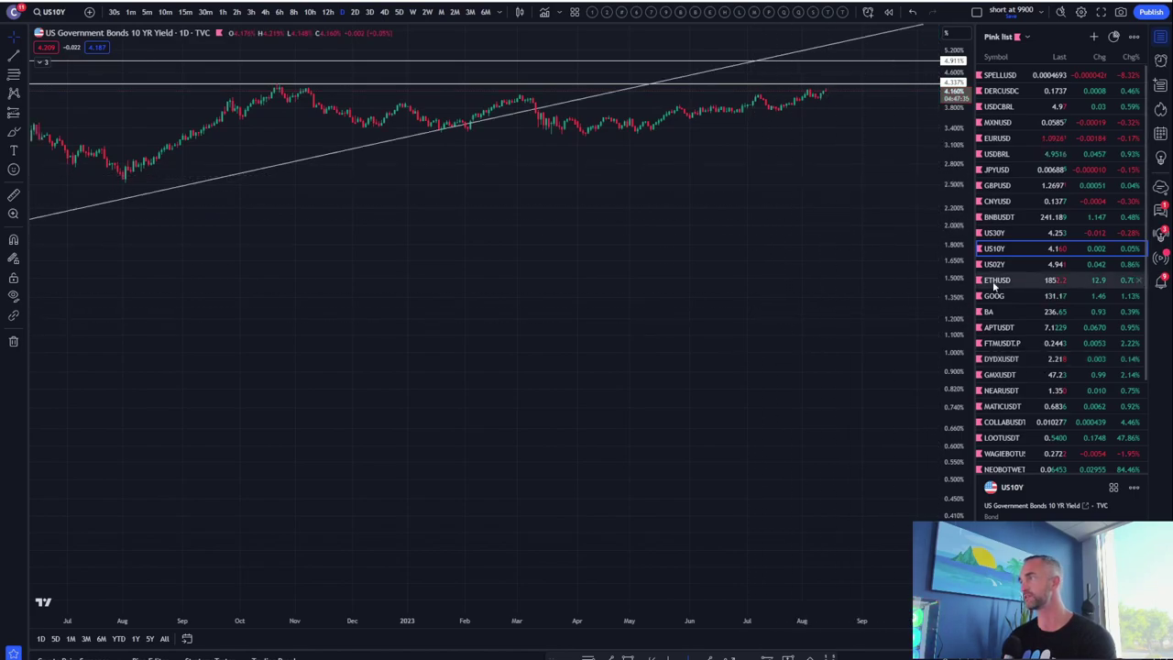
Load the US02Y yield chart and examine its March and July 2023 highs against the 5.826% horizontal line
{"action": "left_click", "coordinate": [1016, 233]}
{"action": "left_click", "coordinate": [1008, 265]}
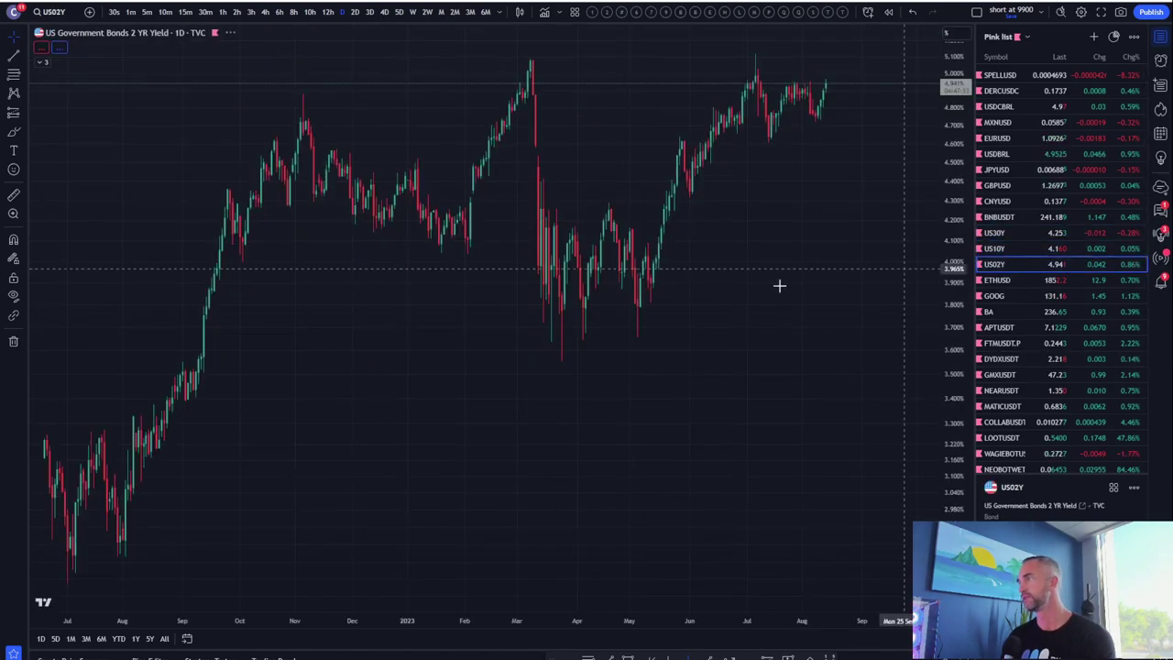
{"action": "scroll", "coordinate": [946, 227], "scroll_direction": "down", "scroll_amount": 3}
{"action": "left_click_drag", "start_coordinate": [946, 228], "coordinate": [946, 341]}
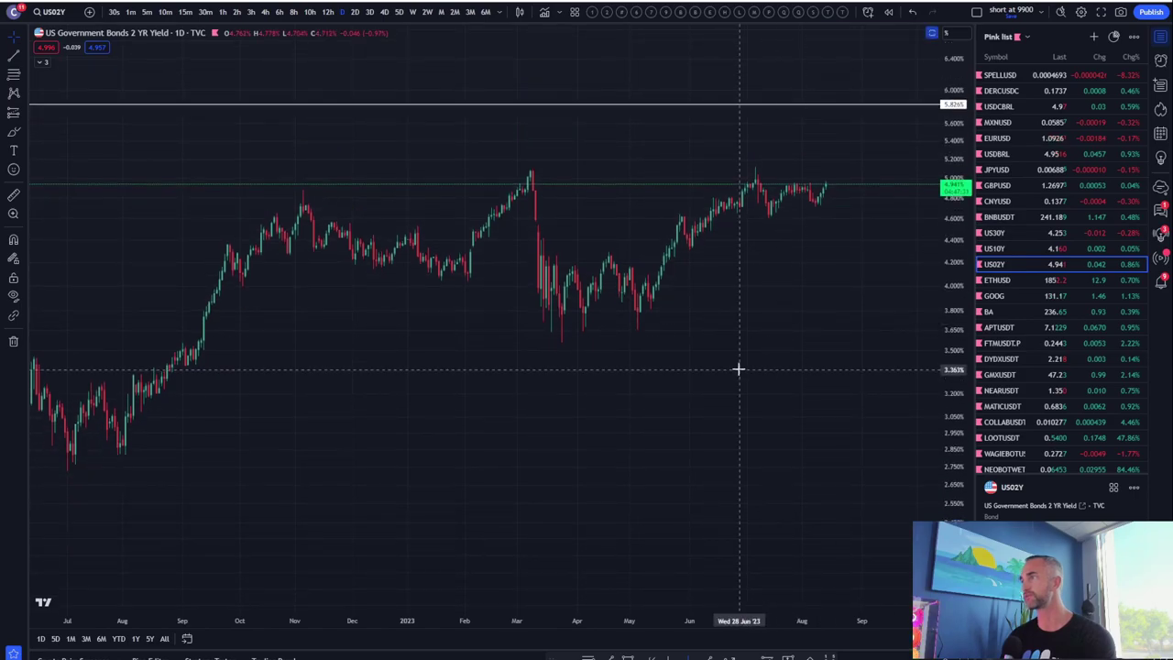
{"action": "scroll", "coordinate": [838, 228], "scroll_direction": "down", "scroll_amount": 6}
{"action": "scroll", "coordinate": [715, 301], "scroll_direction": "up", "scroll_amount": 7}
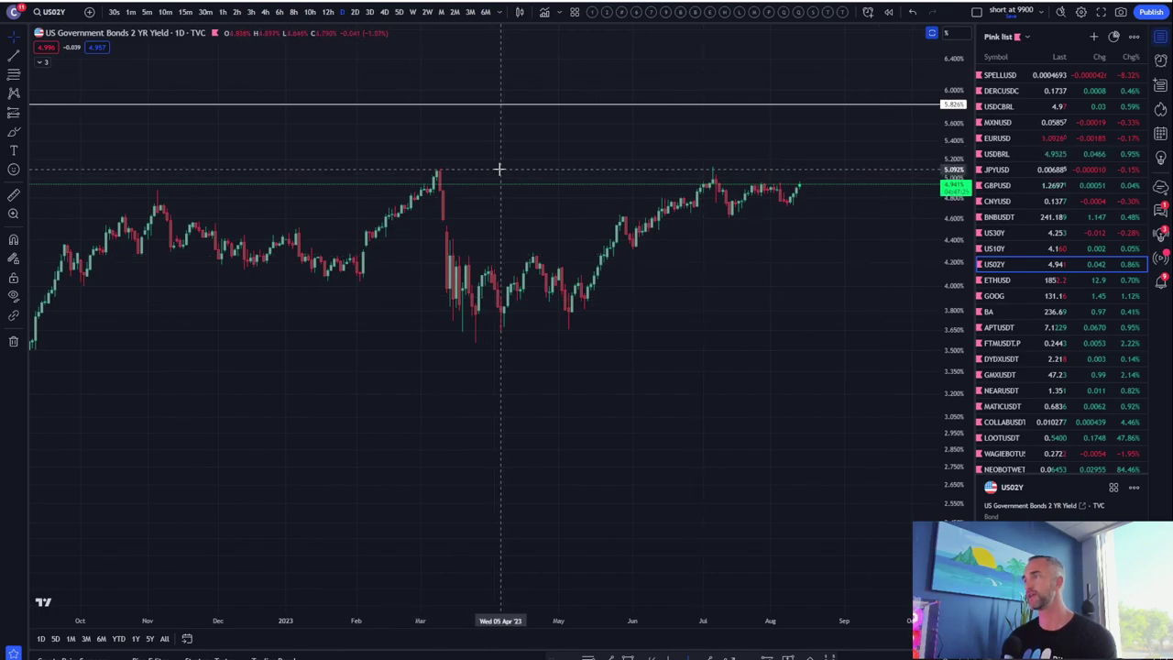
{"action": "scroll", "coordinate": [494, 169], "scroll_direction": "down", "scroll_amount": 3}
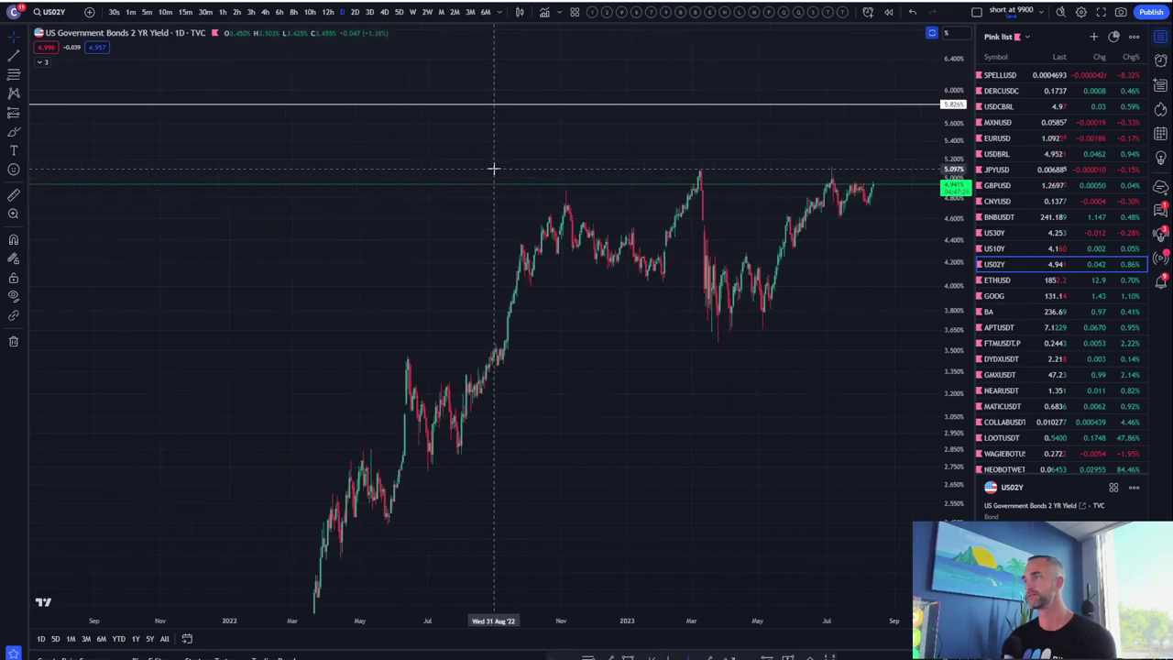
Draw a Fibonacci retracement on US02Y from the July high at 4.998% to 4.626% and move the horizontal line to 5.238%
{"action": "scroll", "coordinate": [589, 125], "scroll_direction": "up", "scroll_amount": 5}
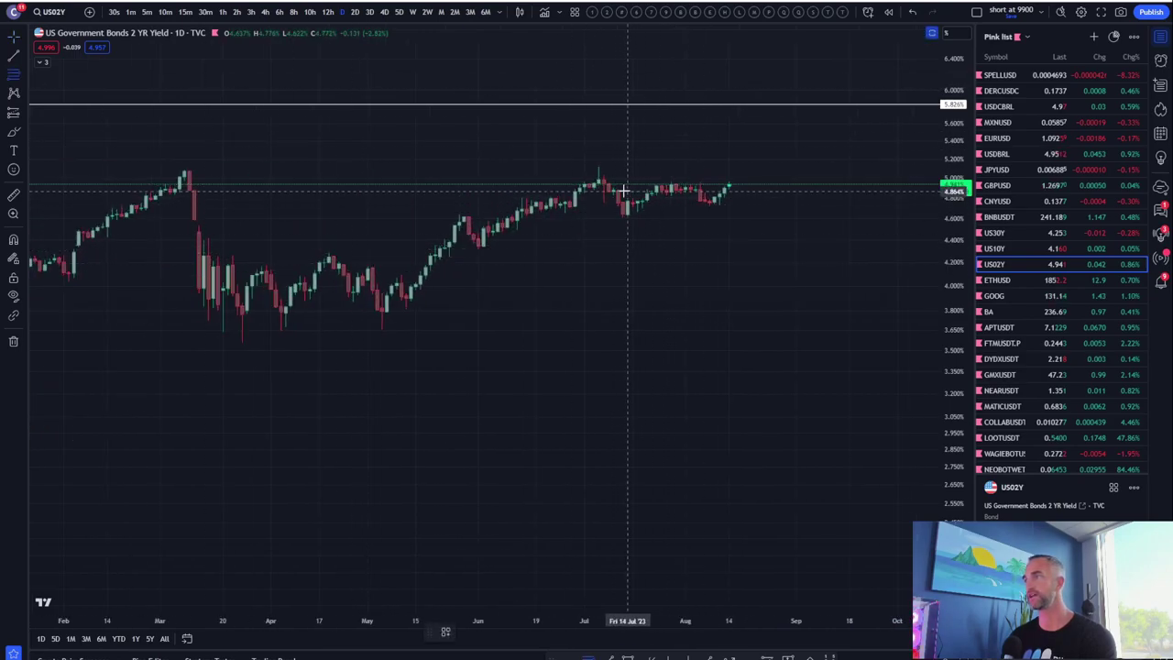
{"action": "mouse_move", "coordinate": [594, 177]}
{"action": "left_mouse_down"}
{"action": "mouse_move", "coordinate": [864, 204]}
{"action": "mouse_move", "coordinate": [873, 216]}
{"action": "left_mouse_up"}
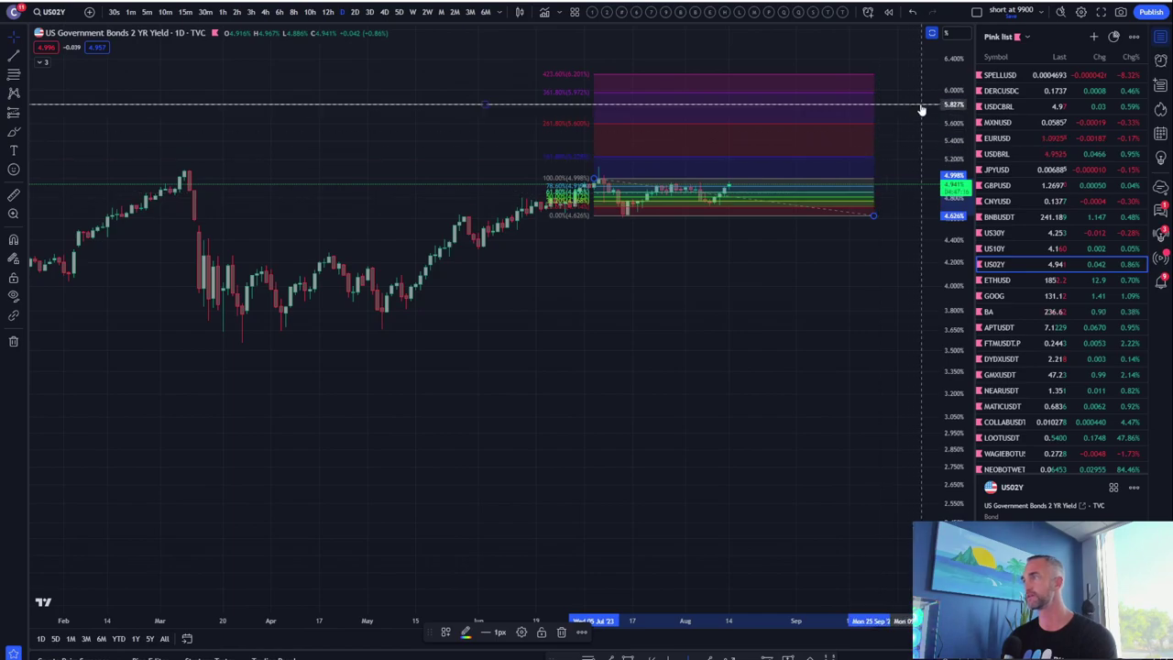
{"action": "left_click_drag", "start_coordinate": [921, 108], "coordinate": [921, 156]}
Examine the recent US02Y daily candles closely against the Fibonacci retracement levels and the 5.238% line
{"action": "scroll", "coordinate": [472, 276], "scroll_direction": "up", "scroll_amount": 3}
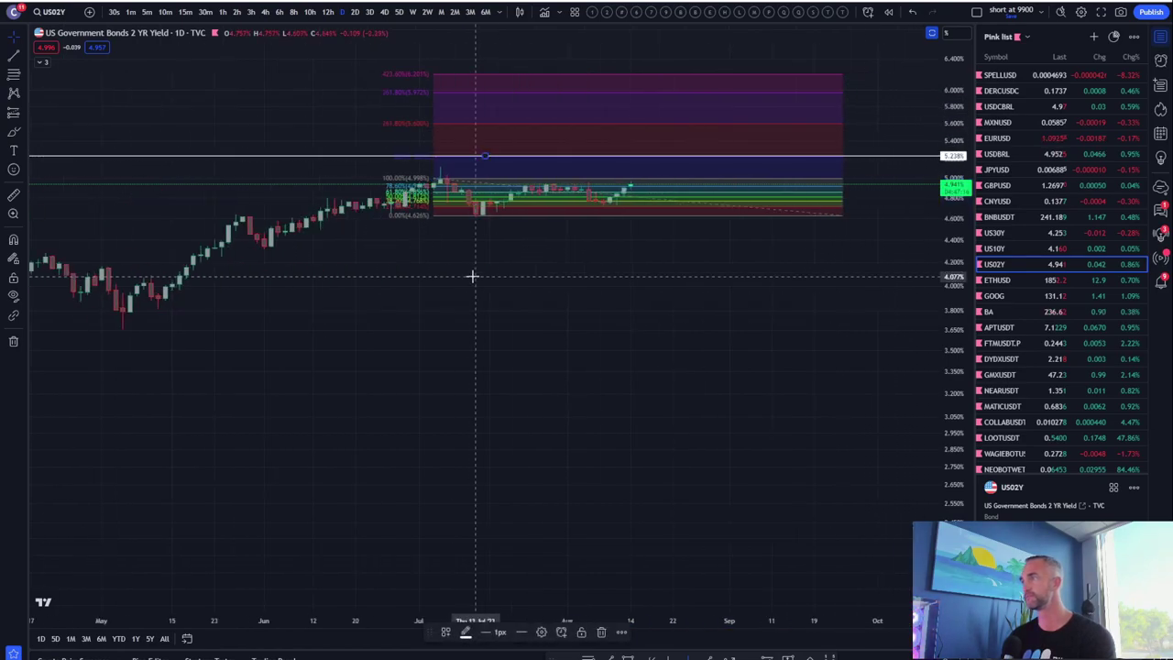
{"action": "left_click_drag", "start_coordinate": [953, 365], "coordinate": [954, 227]}
{"action": "left_click_drag", "start_coordinate": [625, 238], "coordinate": [600, 275]}
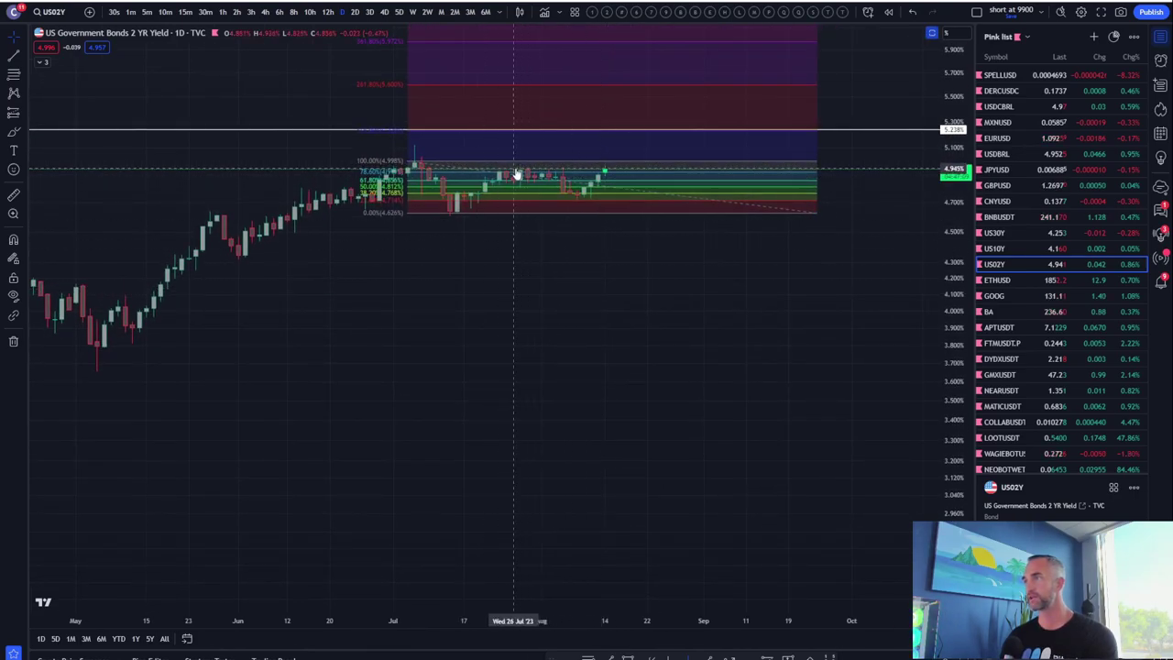
{"action": "left_click_drag", "start_coordinate": [955, 275], "coordinate": [955, 160]}
{"action": "left_click_drag", "start_coordinate": [859, 282], "coordinate": [823, 356]}
{"action": "left_click_drag", "start_coordinate": [971, 230], "coordinate": [961, 243]}
{"action": "left_click_drag", "start_coordinate": [539, 246], "coordinate": [475, 313]}
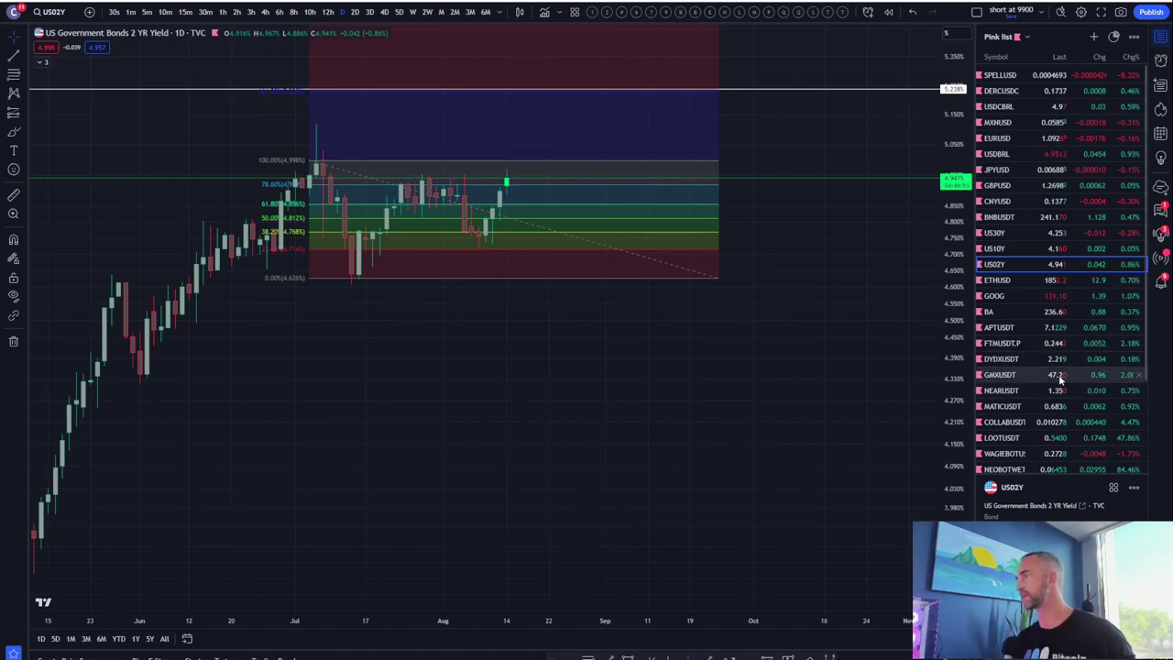
{"action": "left_click", "coordinate": [1041, 12]}
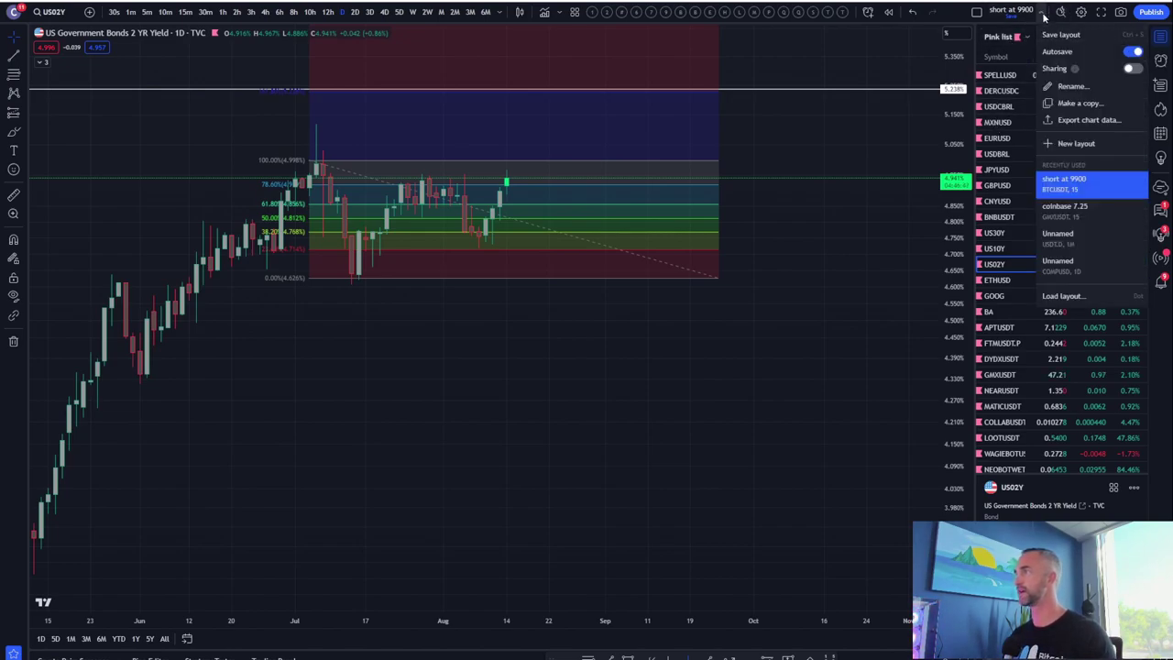
{"action": "left_click", "coordinate": [1042, 14]}
{"action": "left_click", "coordinate": [1026, 38]}
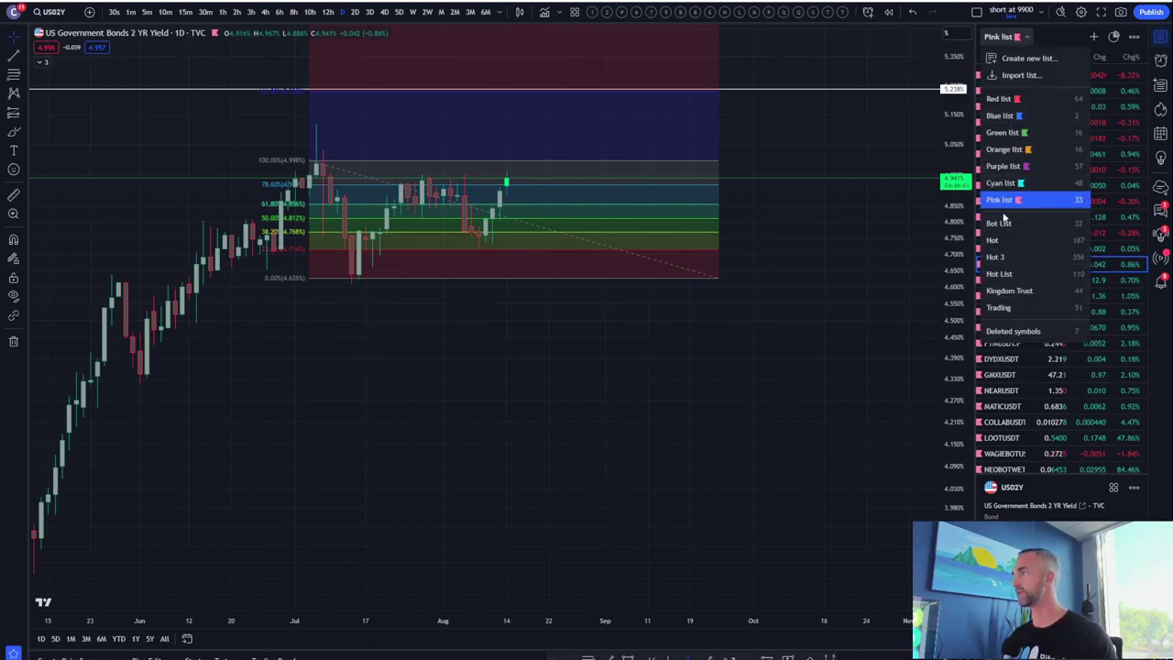
{"action": "left_click", "coordinate": [999, 99]}
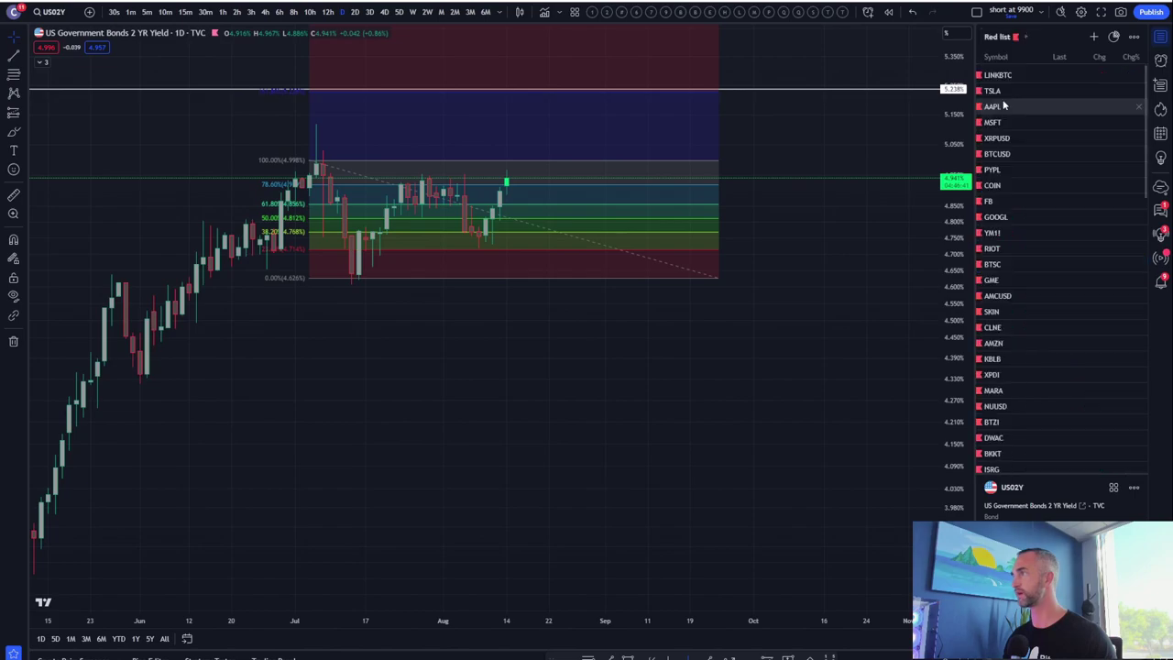
Set the chart to the 4-hour timeframe, switch the watchlist to Hot 3 and load BTCUSDT.P
{"action": "left_click", "coordinate": [265, 11]}
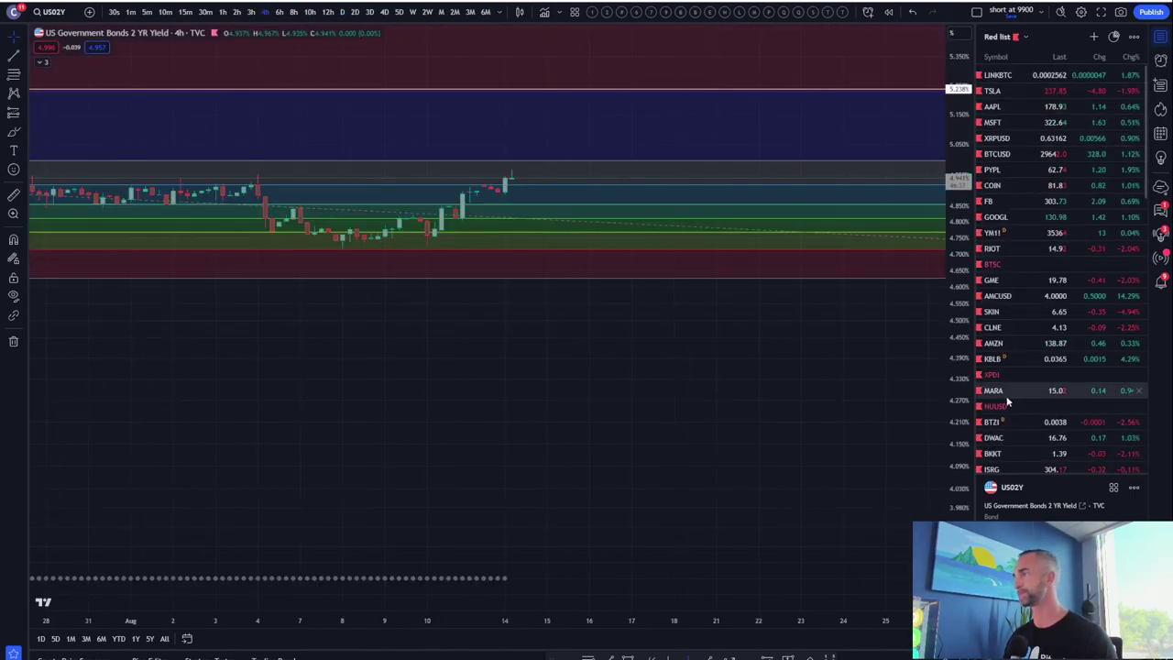
{"action": "left_click", "coordinate": [1026, 35]}
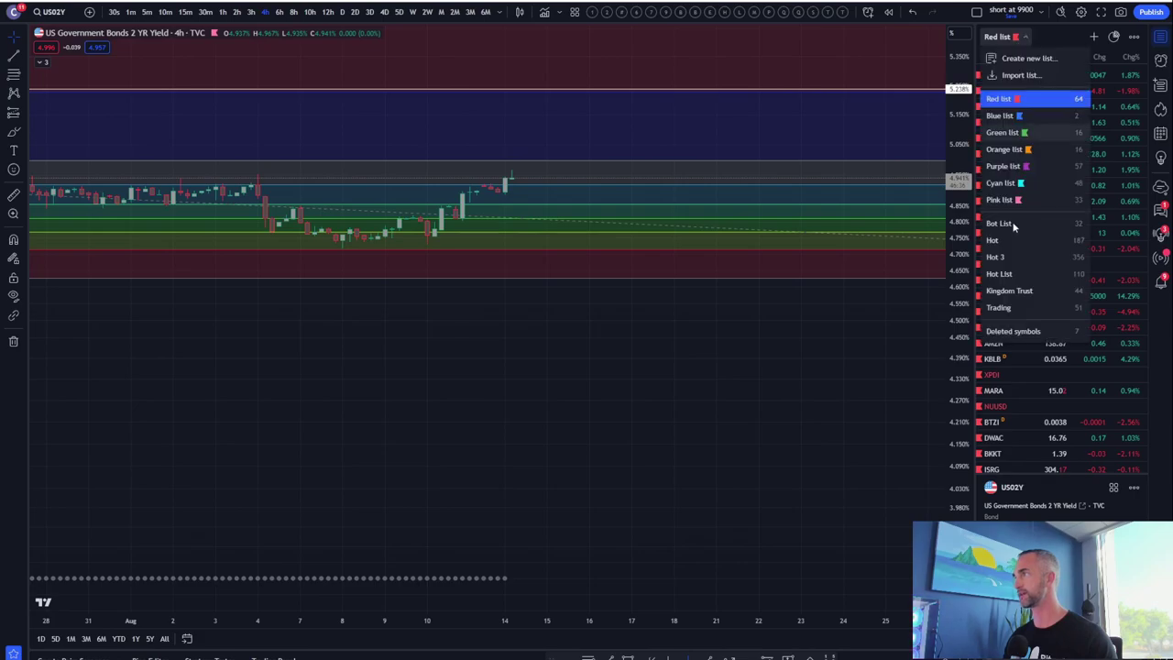
{"action": "left_click", "coordinate": [997, 265]}
{"action": "scroll", "coordinate": [1008, 422], "scroll_direction": "down", "scroll_amount": 15}
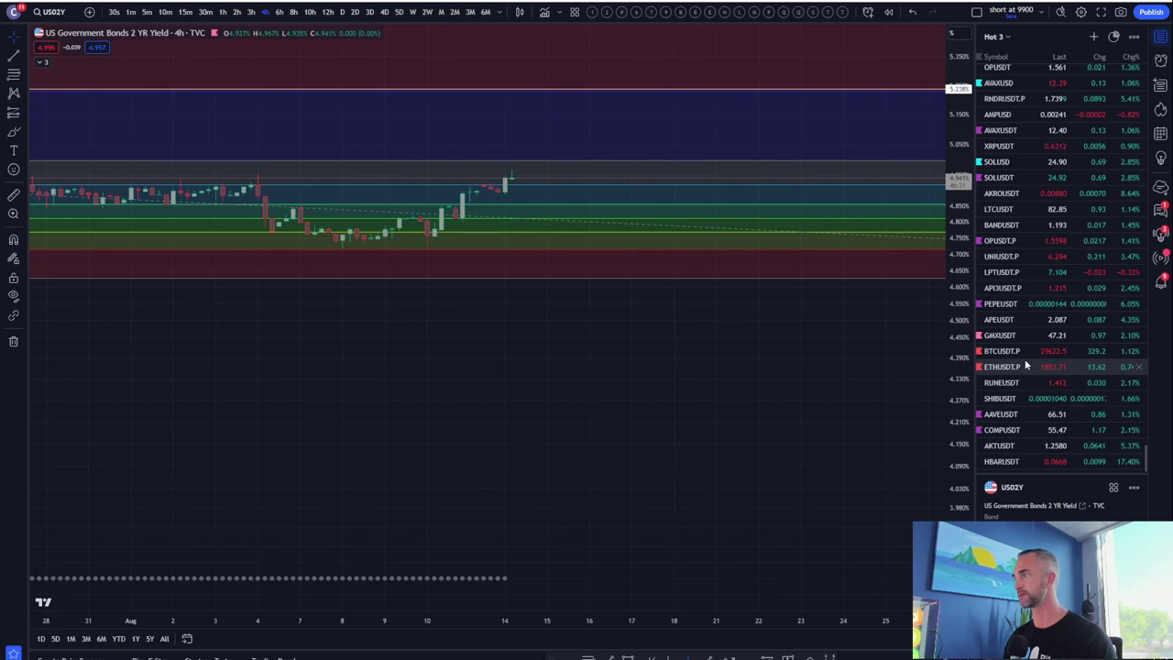
{"action": "left_click", "coordinate": [1026, 352]}
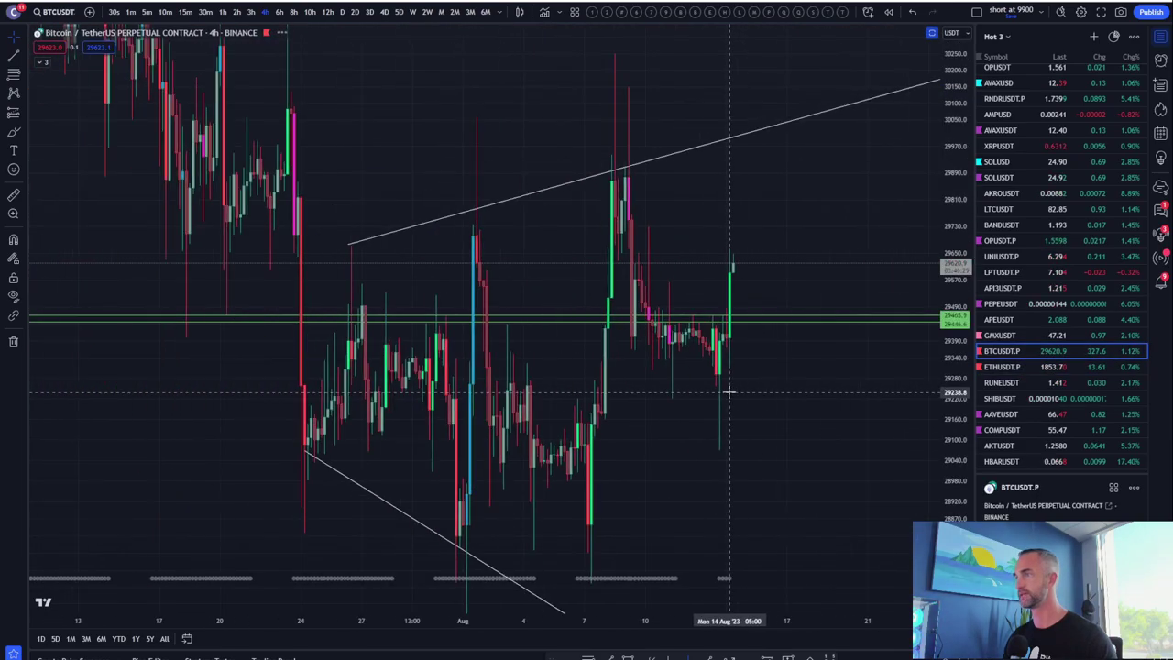
Move the lower green horizontal line on the BTCUSDT.P chart to 28989.6 and the upper green line to 30083.2
{"action": "left_click_drag", "start_coordinate": [955, 320], "coordinate": [955, 541]}
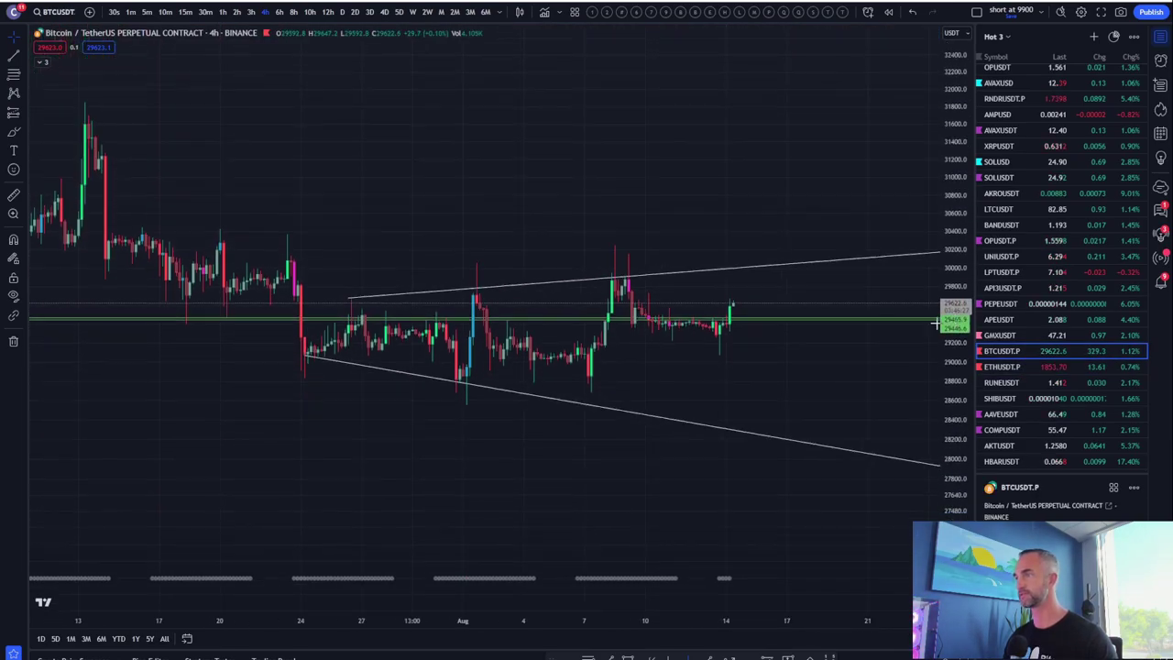
{"action": "left_click_drag", "start_coordinate": [613, 120], "coordinate": [609, 106]}
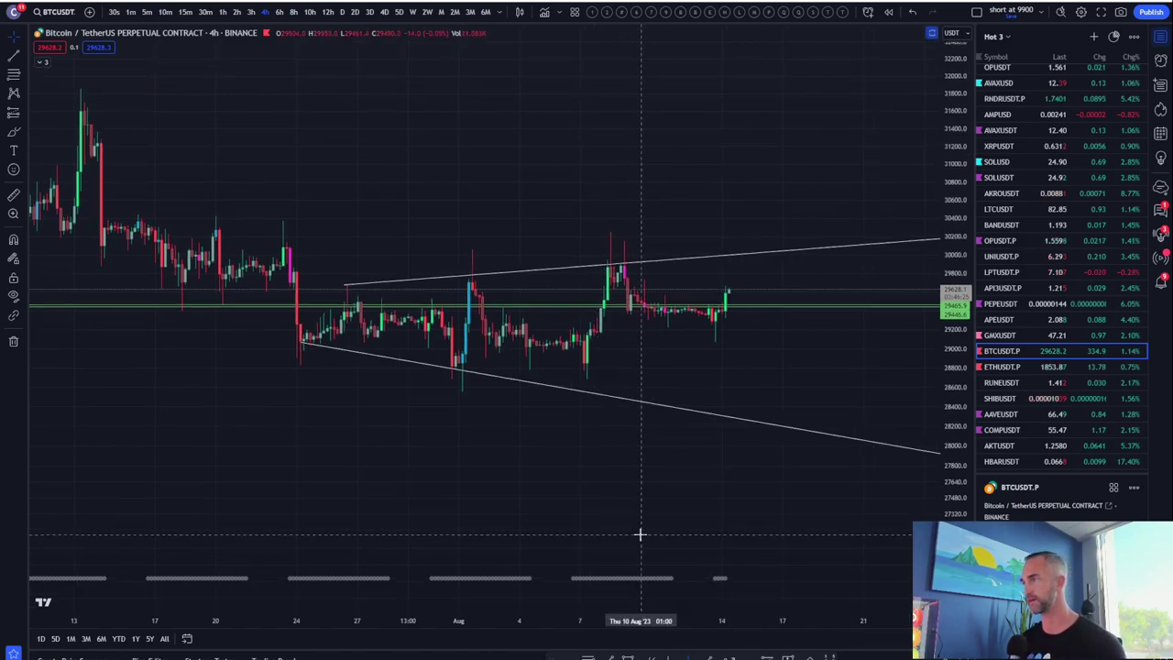
{"action": "left_click_drag", "start_coordinate": [626, 524], "coordinate": [559, 482]}
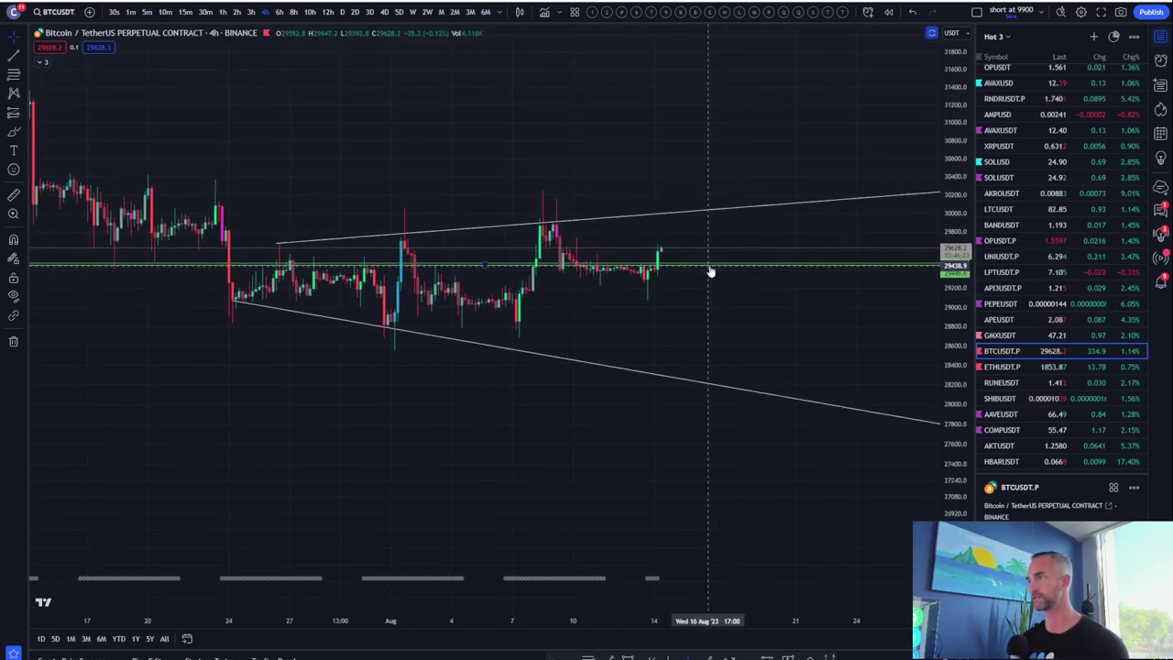
{"action": "left_click", "coordinate": [710, 270]}
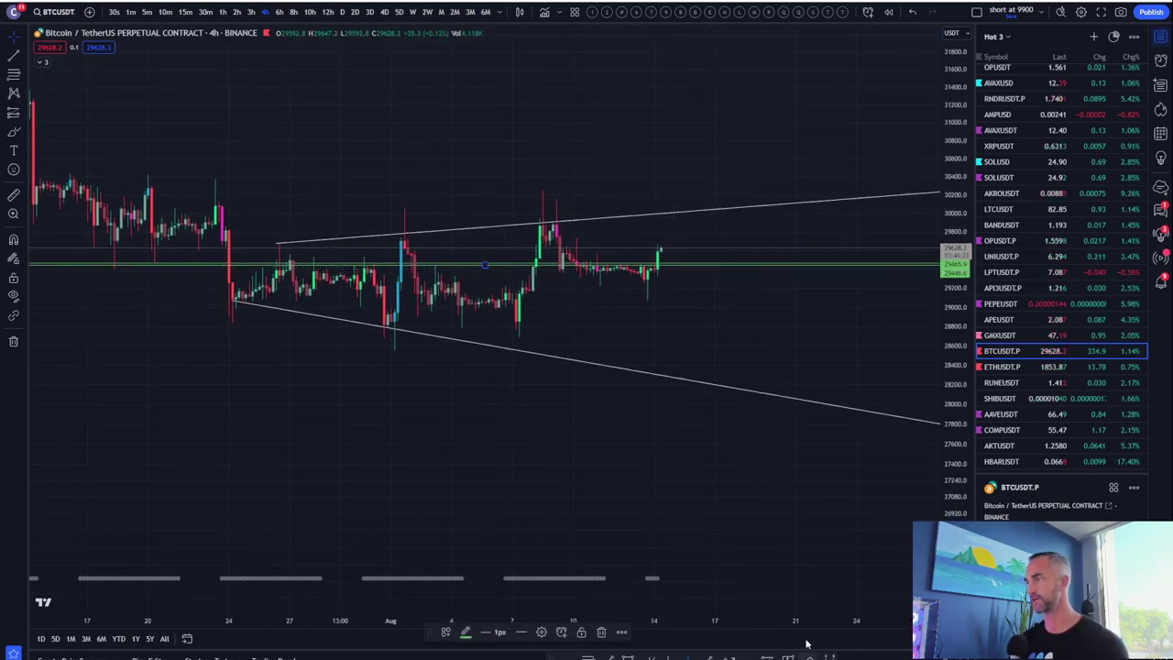
{"action": "left_click_drag", "start_coordinate": [693, 273], "coordinate": [686, 312]}
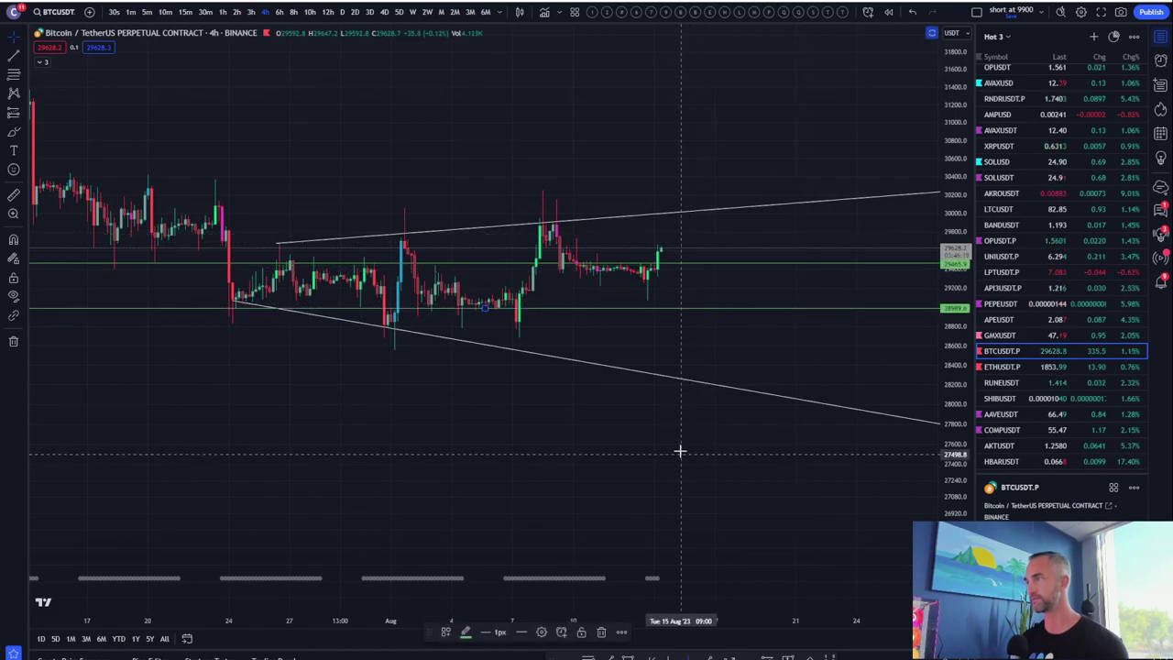
{"action": "left_click_drag", "start_coordinate": [731, 267], "coordinate": [736, 205]}
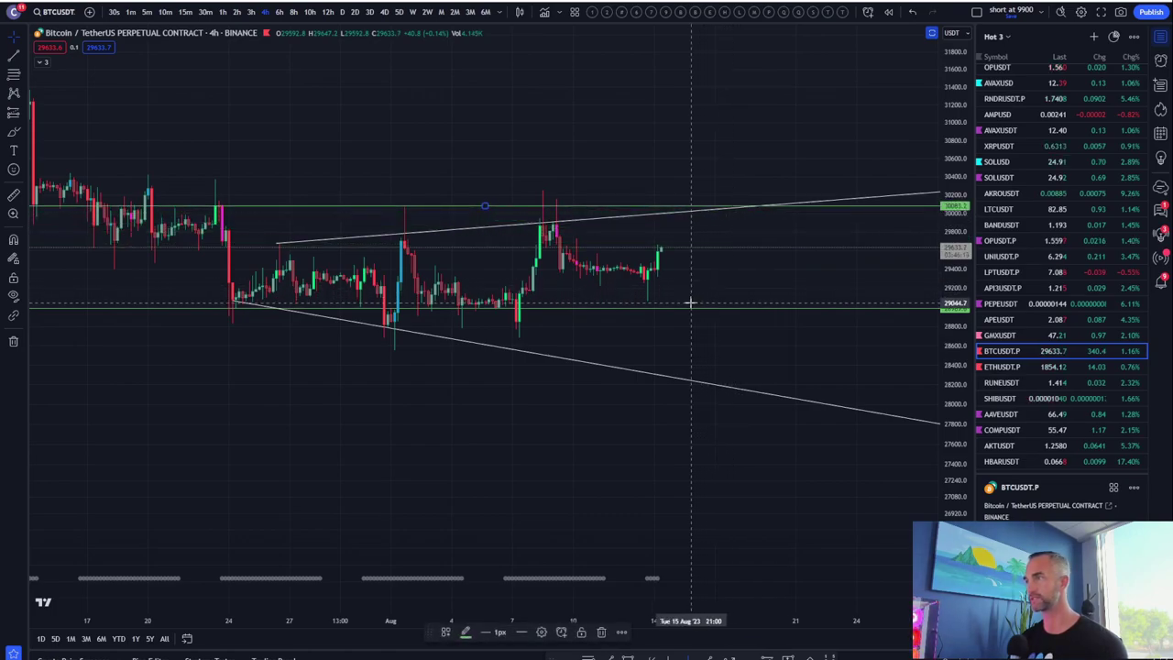
Move the lower green horizontal line down to 28548.9 at the early-August low
{"action": "left_click_drag", "start_coordinate": [690, 303], "coordinate": [640, 394]}
{"action": "left_click_drag", "start_coordinate": [650, 443], "coordinate": [721, 367]}
{"action": "left_click_drag", "start_coordinate": [956, 308], "coordinate": [958, 380]}
{"action": "left_click_drag", "start_coordinate": [657, 315], "coordinate": [649, 352]}
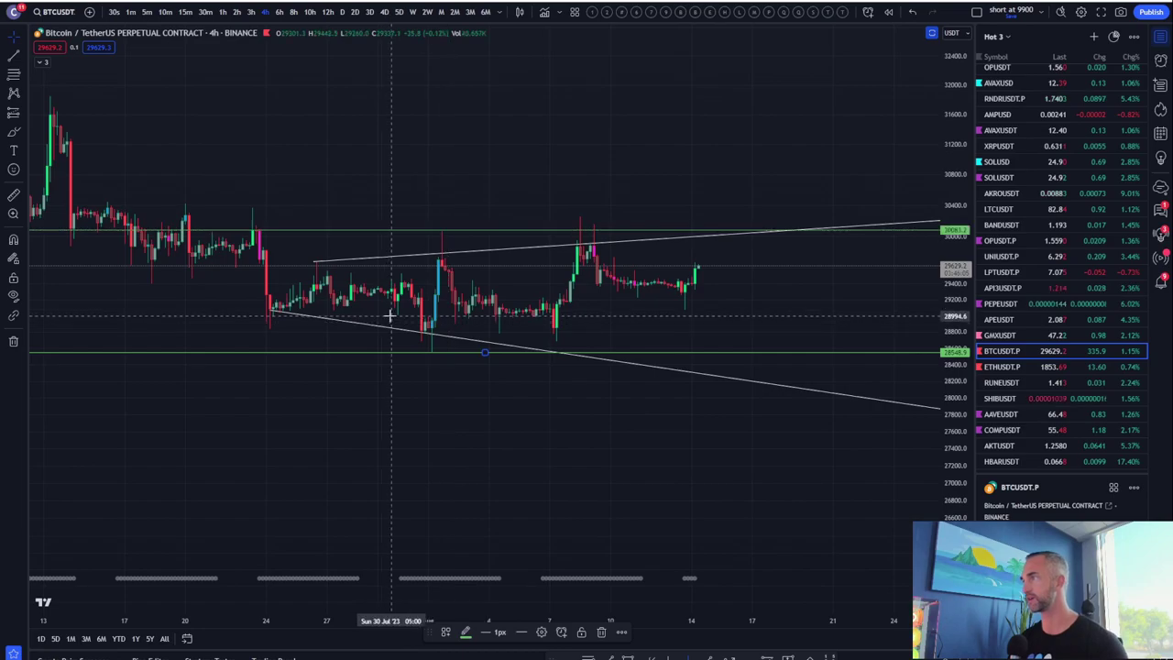
{"action": "left_click", "coordinate": [419, 233]}
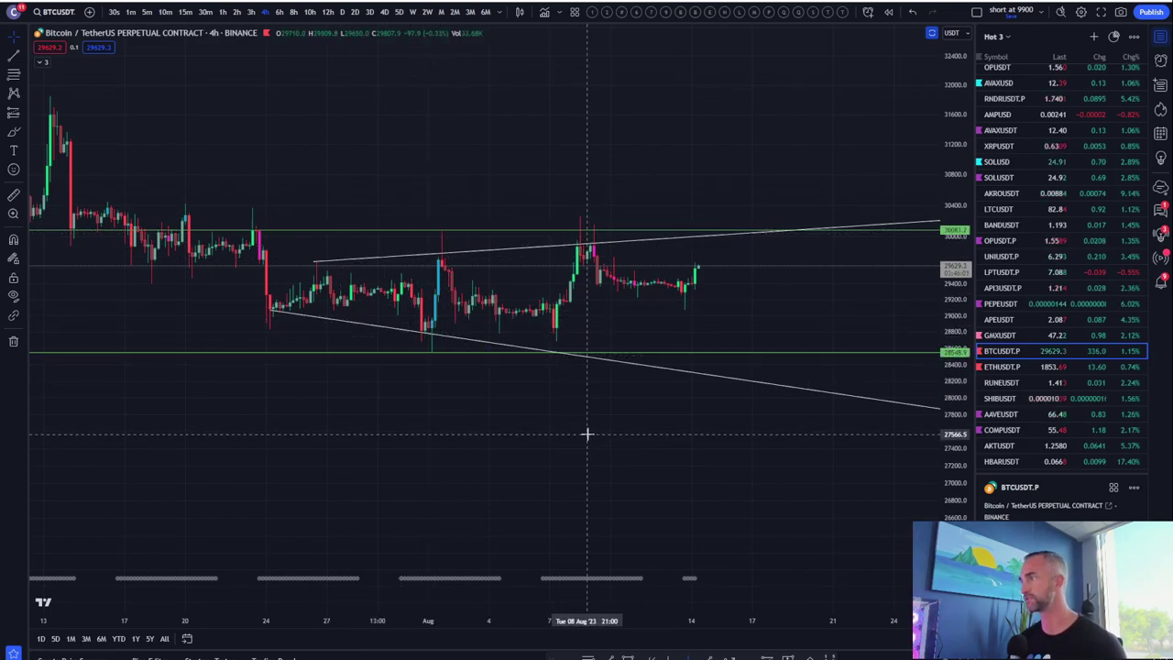
Examine Bitcoin's 4-hour price action since June against the two diverging trendlines and the two green horizontal levels
{"action": "scroll", "coordinate": [545, 188], "scroll_direction": "left", "scroll_amount": 5}
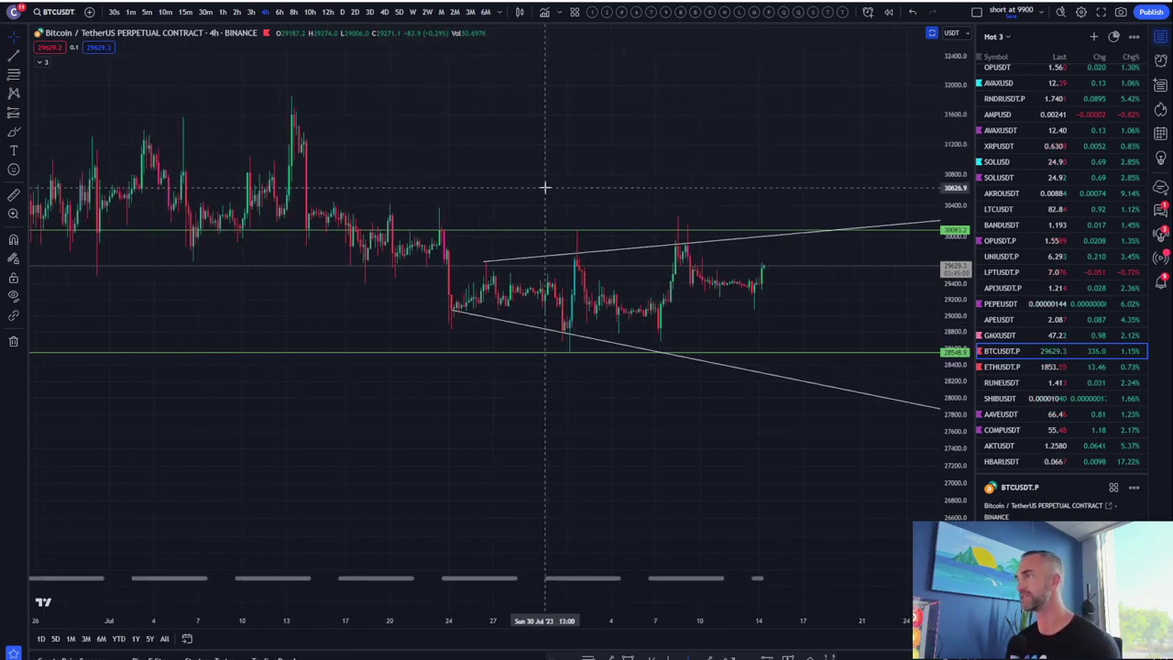
{"action": "scroll", "coordinate": [545, 188], "scroll_direction": "down", "scroll_amount": 5}
{"action": "scroll", "coordinate": [644, 212], "scroll_direction": "down", "scroll_amount": 5}
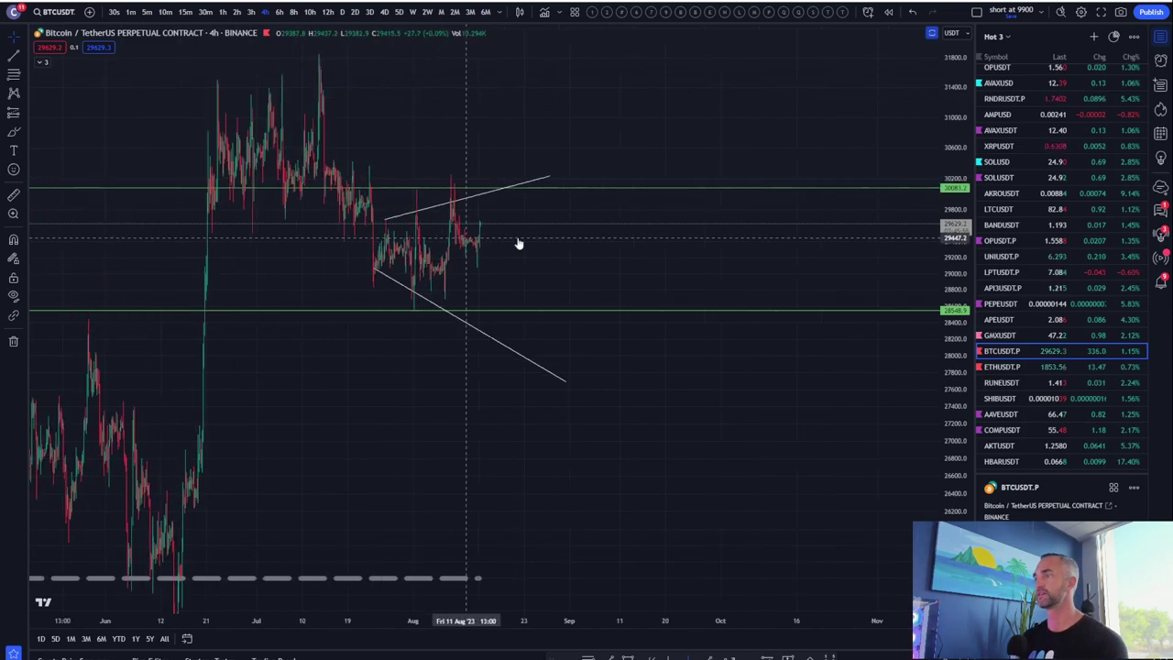
{"action": "left_click_drag", "start_coordinate": [505, 272], "coordinate": [886, 262]}
{"action": "scroll", "coordinate": [675, 312], "scroll_direction": "up", "scroll_amount": 5}
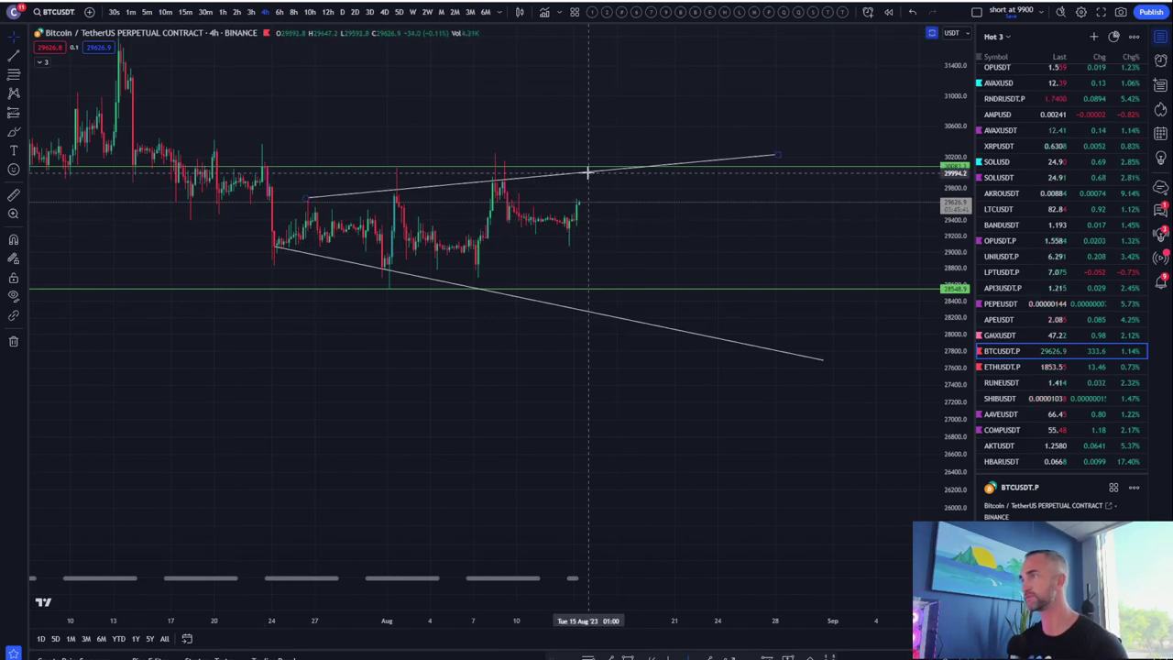
{"action": "left_click_drag", "start_coordinate": [646, 228], "coordinate": [841, 197]}
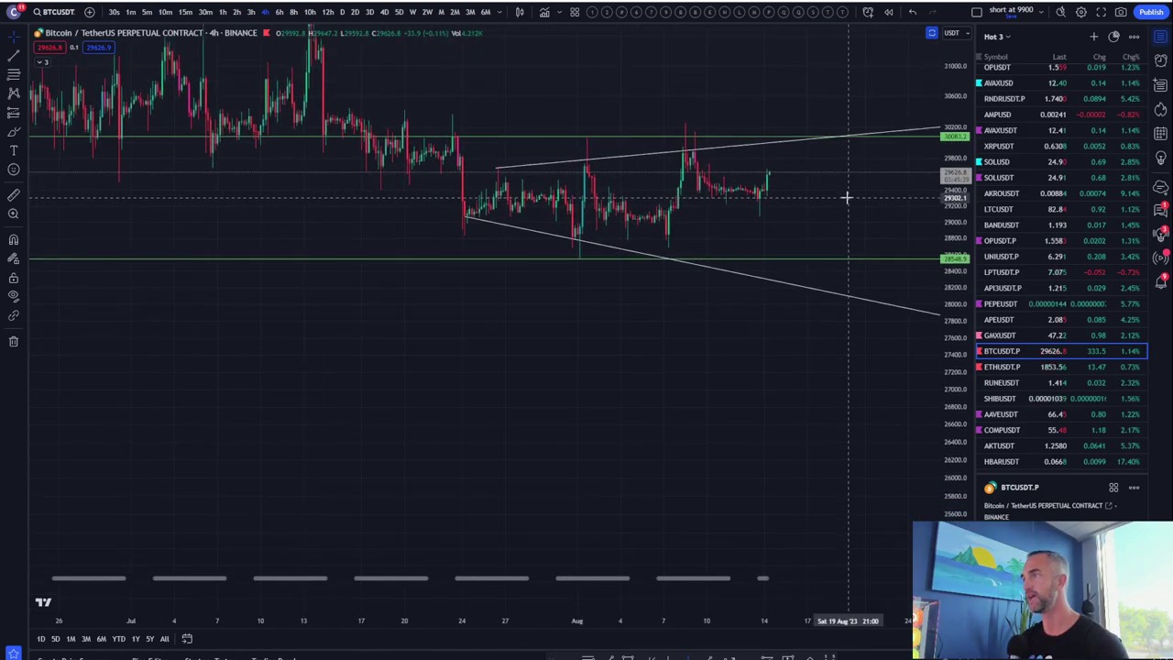
{"action": "scroll", "coordinate": [646, 183], "scroll_direction": "up", "scroll_amount": 4}
{"action": "scroll", "coordinate": [348, 280], "scroll_direction": "up", "scroll_amount": 2}
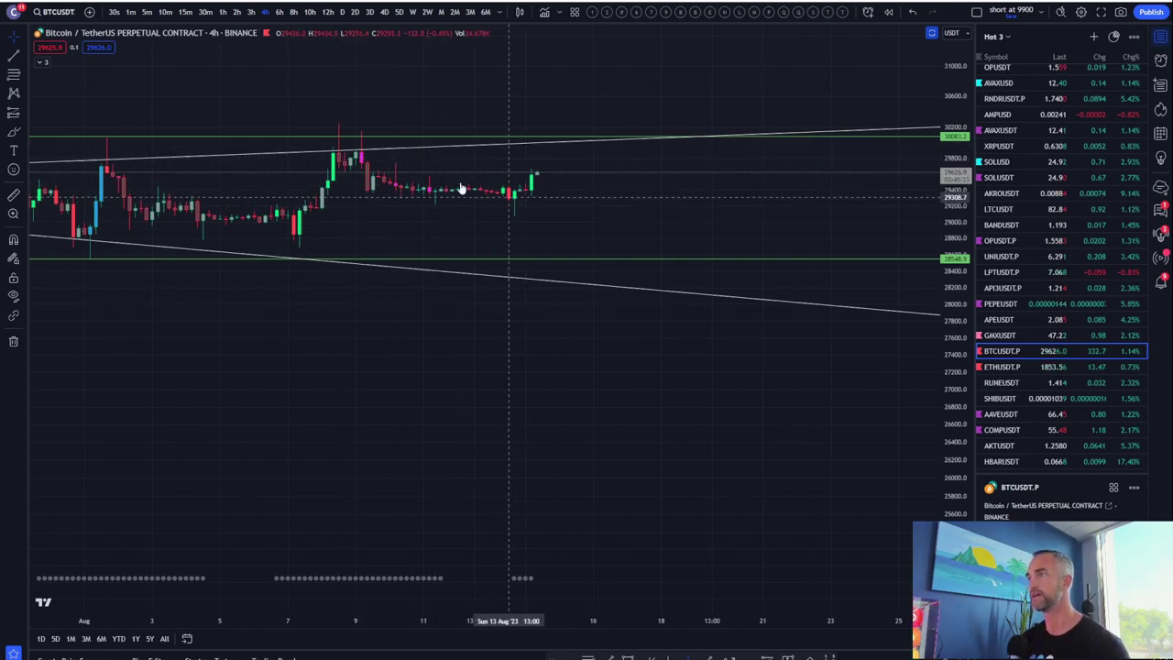
Switch BTCUSDT.P to the 15-minute timeframe and fit the recent candles and both green levels in view
{"action": "left_click", "coordinate": [185, 12]}
{"action": "scroll", "coordinate": [461, 232], "scroll_direction": "down", "scroll_amount": 6}
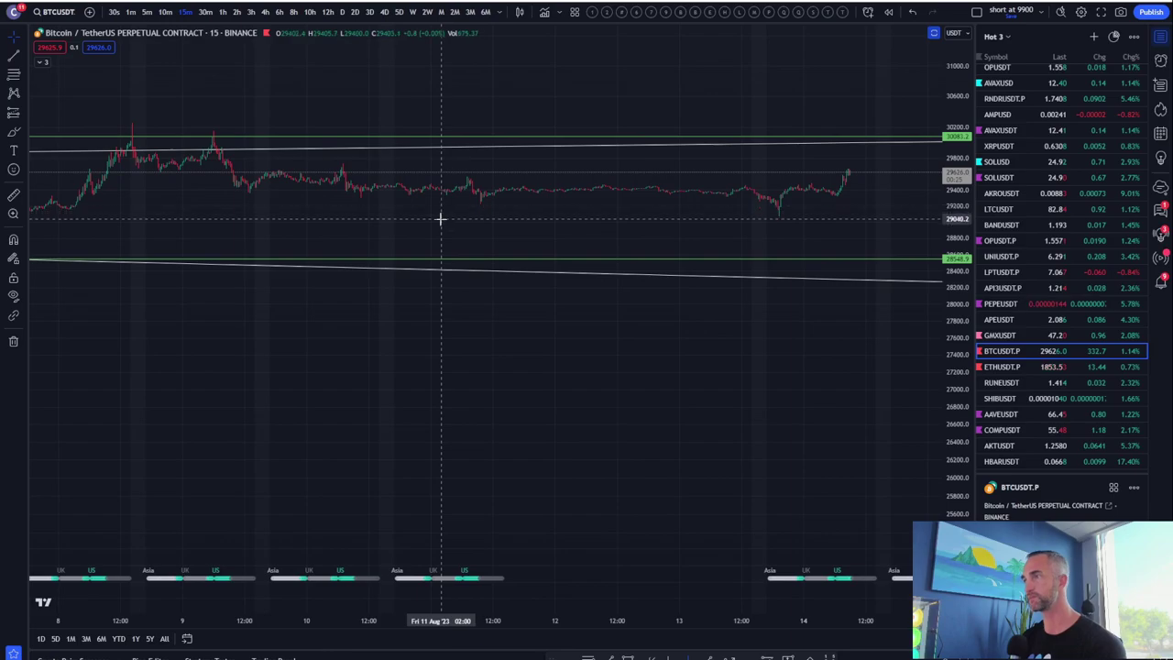
{"action": "scroll", "coordinate": [969, 236], "scroll_direction": "up", "scroll_amount": 4}
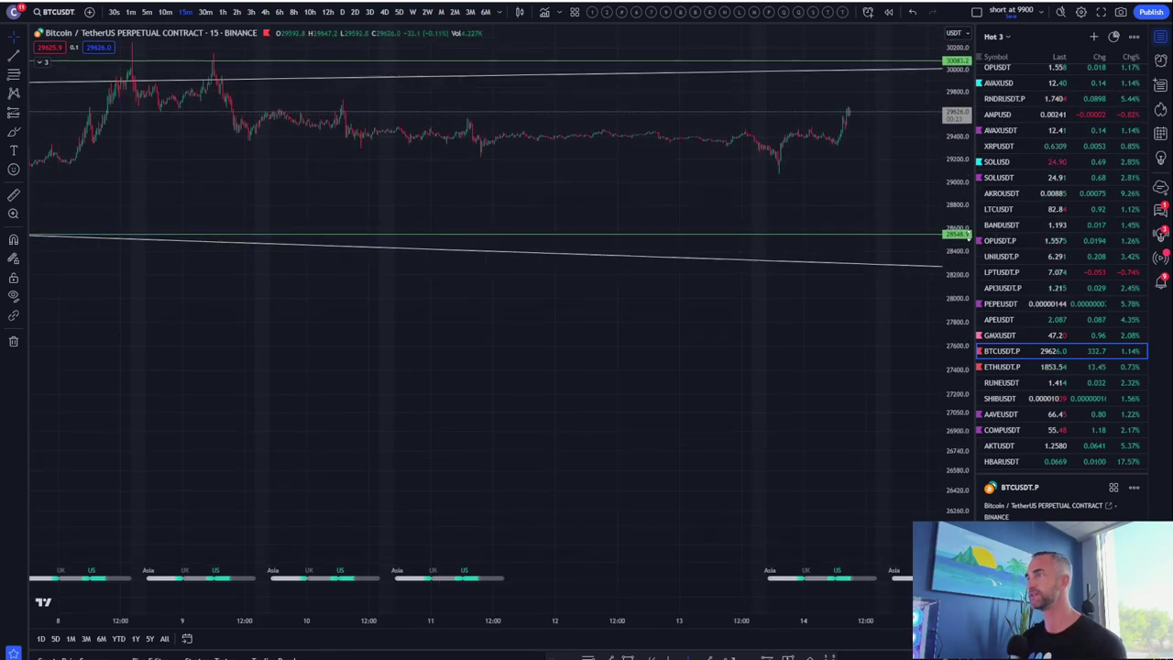
{"action": "scroll", "coordinate": [969, 236], "scroll_direction": "up", "scroll_amount": 1}
{"action": "left_click_drag", "start_coordinate": [540, 186], "coordinate": [456, 303]}
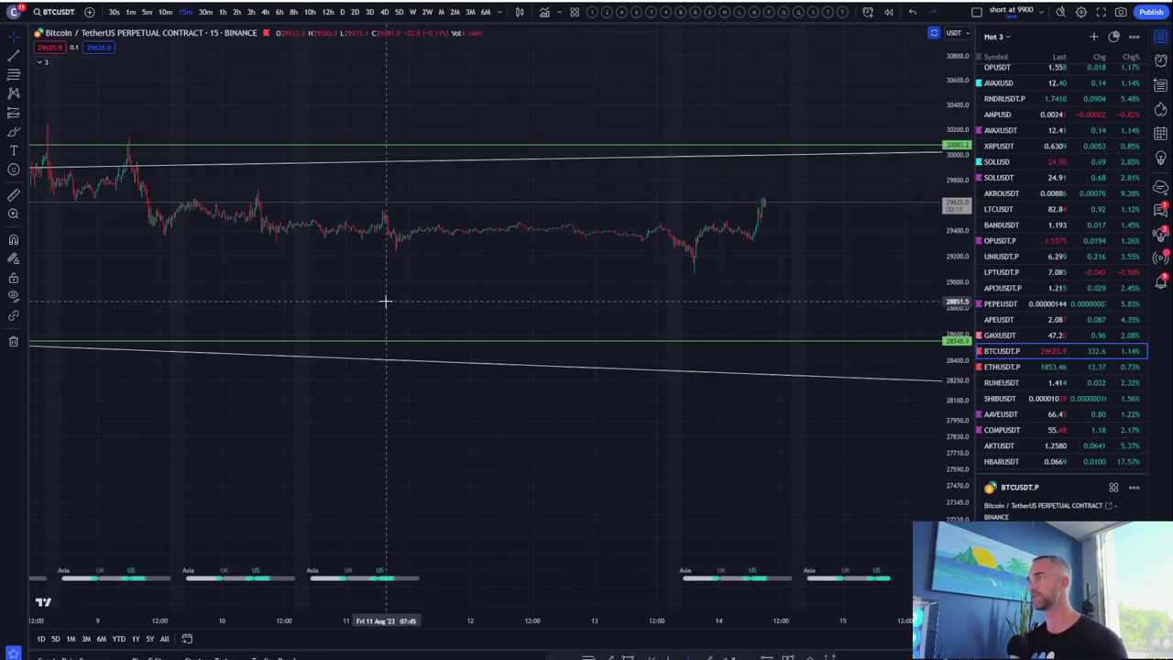
Examine Bitcoin's recent 15-minute price action between the two green levels, briefly bringing up the volume and oscillator panes
{"action": "scroll", "coordinate": [513, 256], "scroll_direction": "up", "scroll_amount": 2}
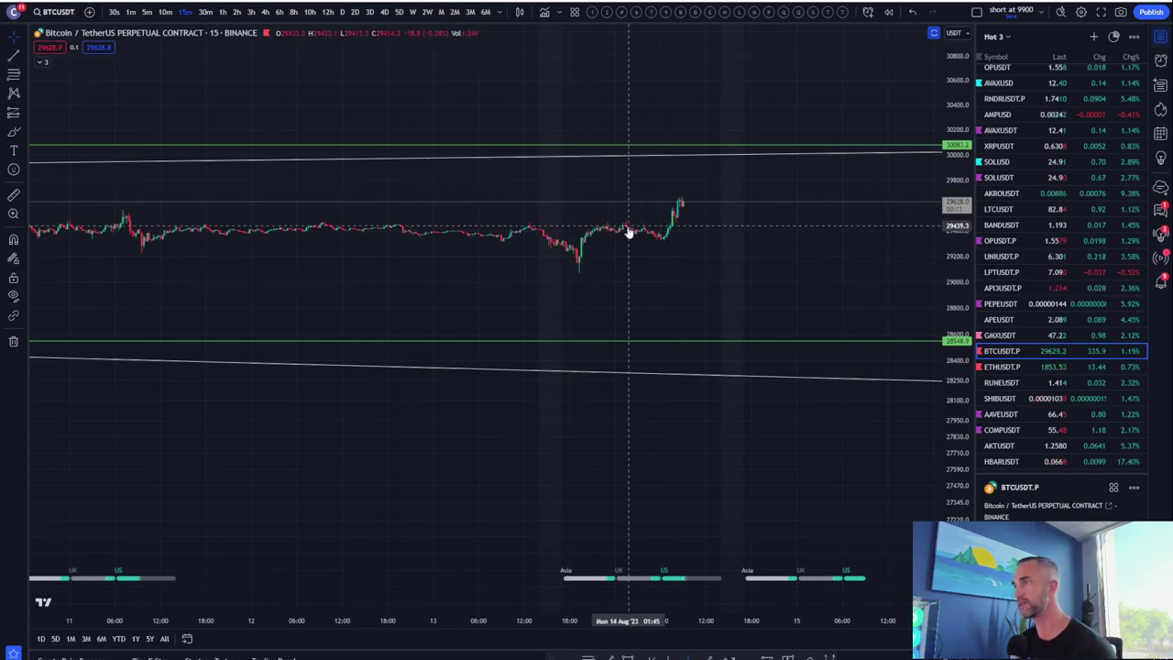
{"action": "left_click_drag", "start_coordinate": [621, 264], "coordinate": [615, 283]}
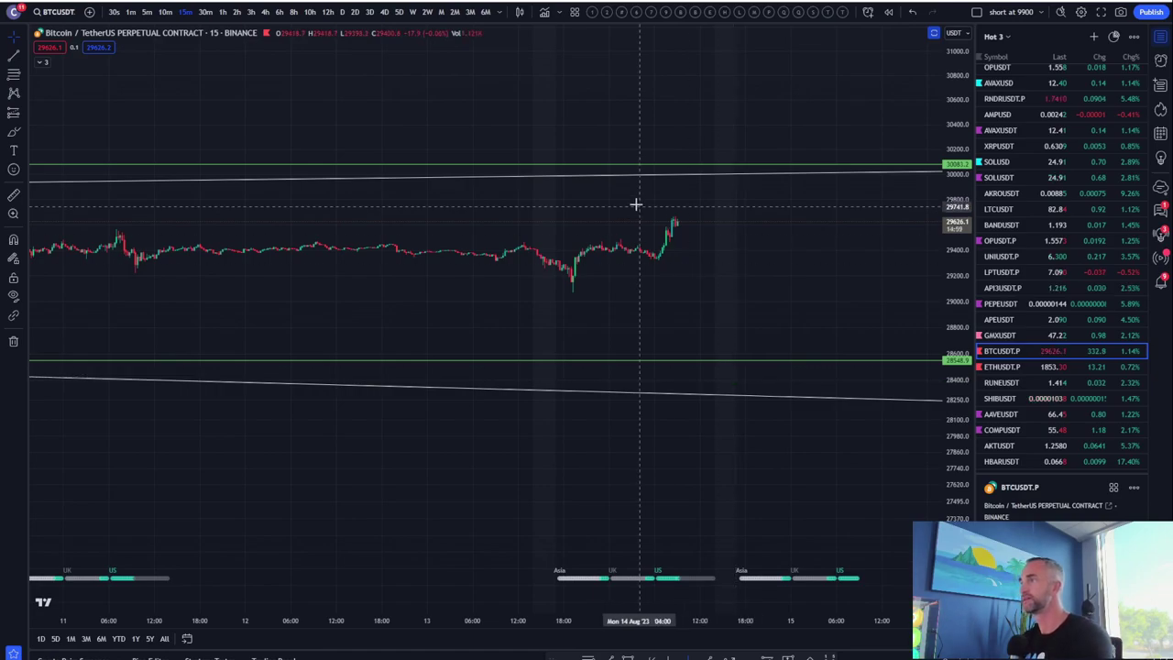
{"action": "scroll", "coordinate": [547, 239], "scroll_direction": "up", "scroll_amount": 3}
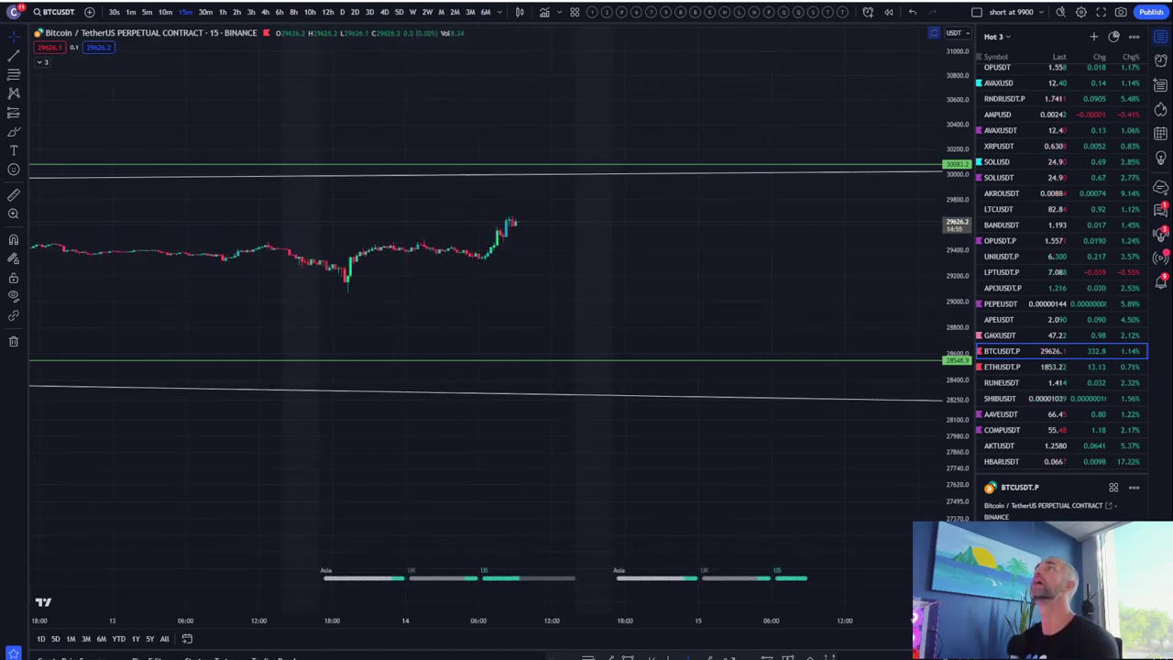
{"action": "double_click", "coordinate": [482, 309]}
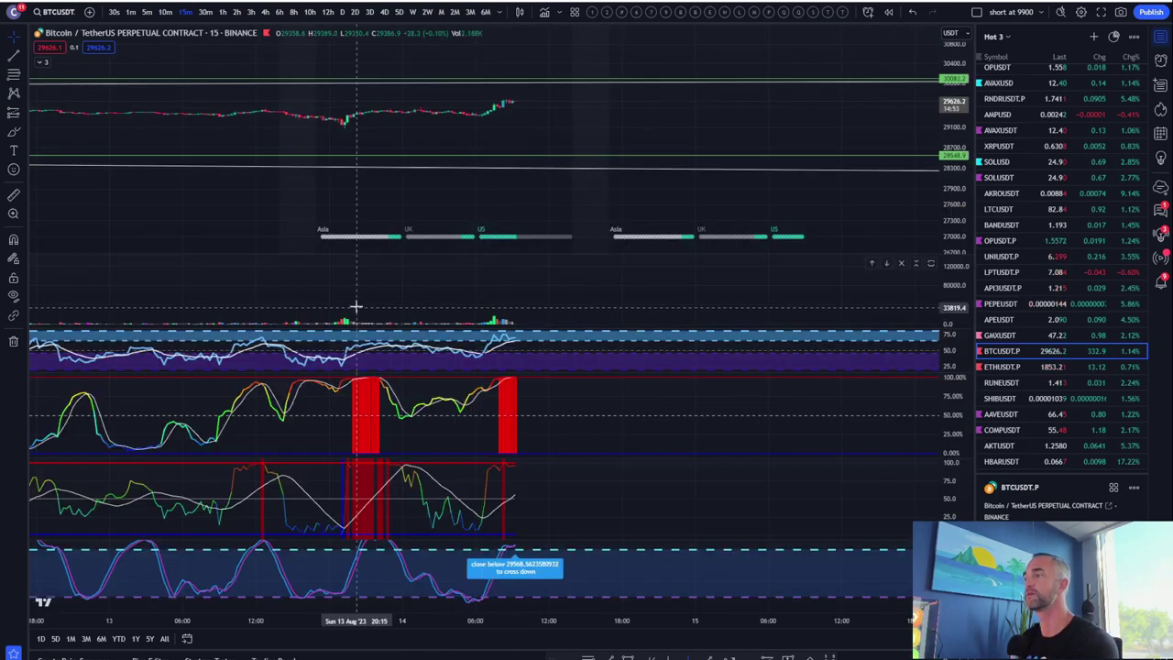
{"action": "scroll", "coordinate": [356, 306], "scroll_direction": "up", "scroll_amount": 4}
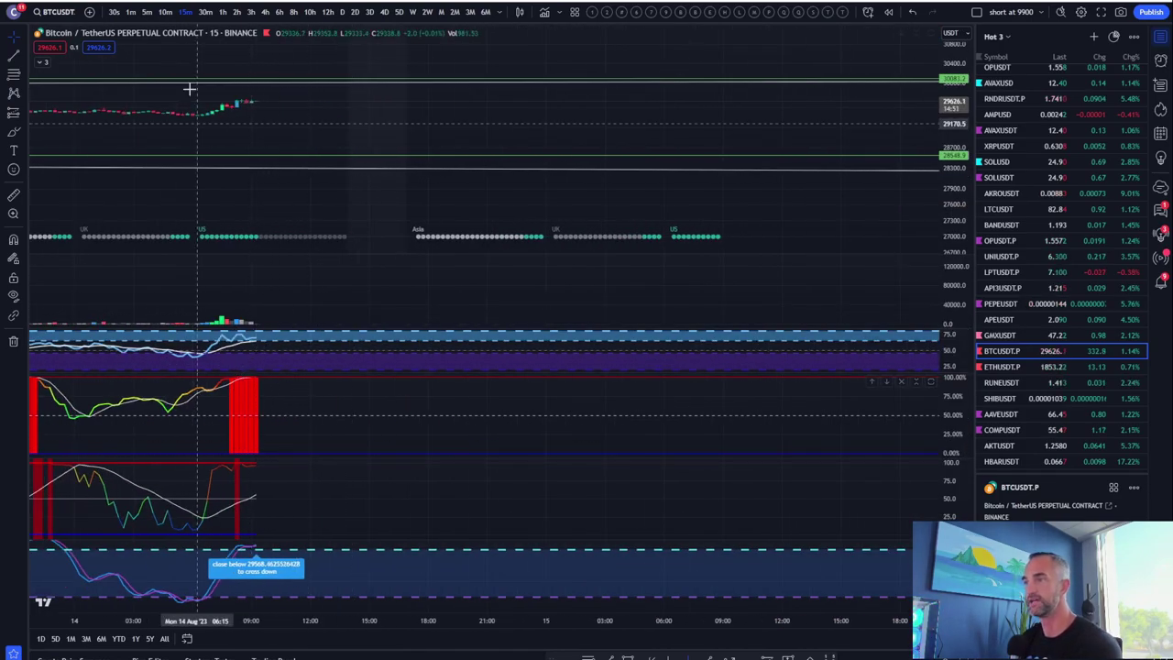
{"action": "double_click", "coordinate": [244, 130]}
{"action": "scroll", "coordinate": [282, 322], "scroll_direction": "down", "scroll_amount": 4}
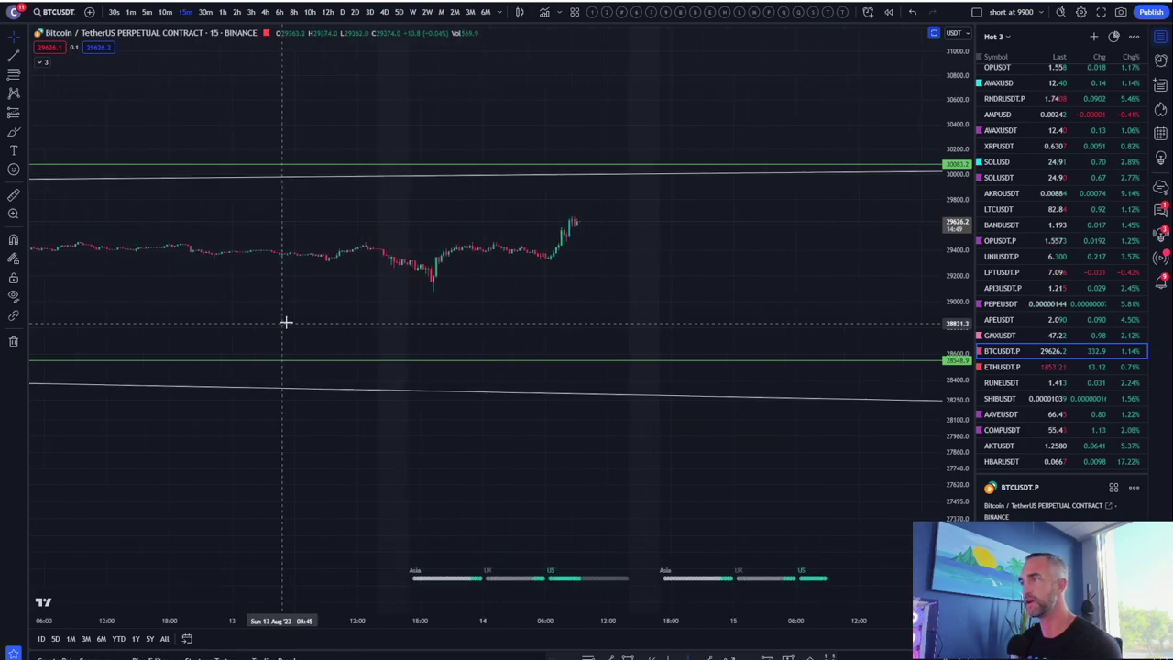
{"action": "scroll", "coordinate": [351, 436], "scroll_direction": "up", "scroll_amount": 2}
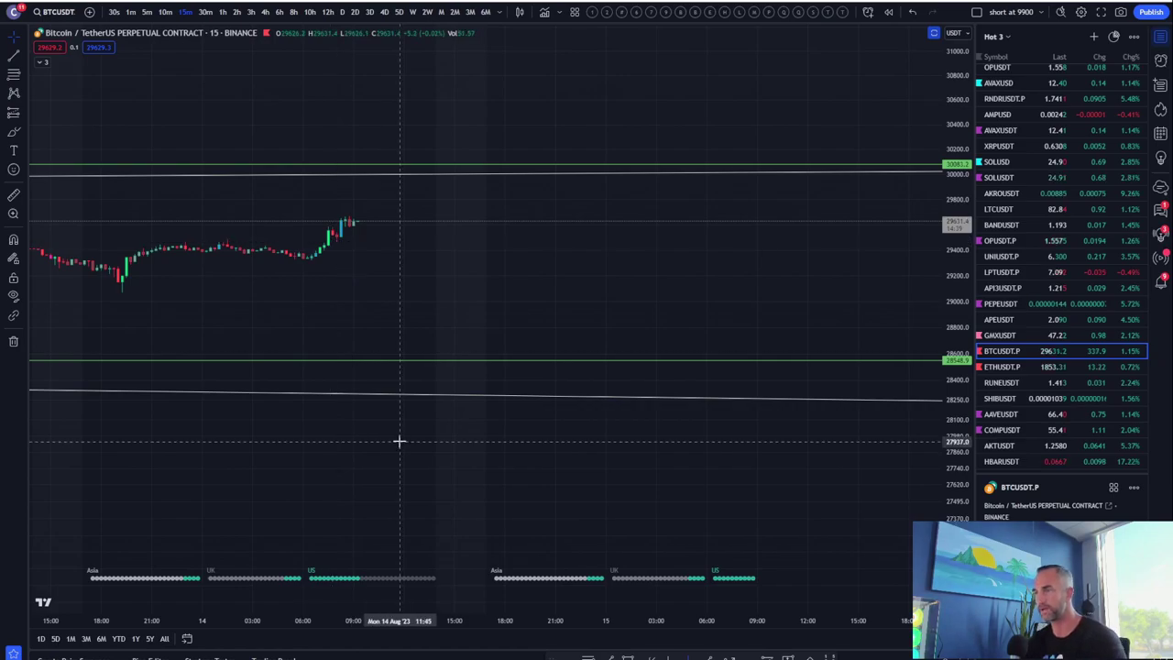
Open the NQ1! 15-minute chart and lower the peak of the projected white path to about 15,600
{"action": "scroll", "coordinate": [1054, 229], "scroll_direction": "down", "scroll_amount": 10}
{"action": "scroll", "coordinate": [1054, 229], "scroll_direction": "up", "scroll_amount": 12}
{"action": "scroll", "coordinate": [1025, 185], "scroll_direction": "up", "scroll_amount": 3}
{"action": "left_click", "coordinate": [1018, 94]}
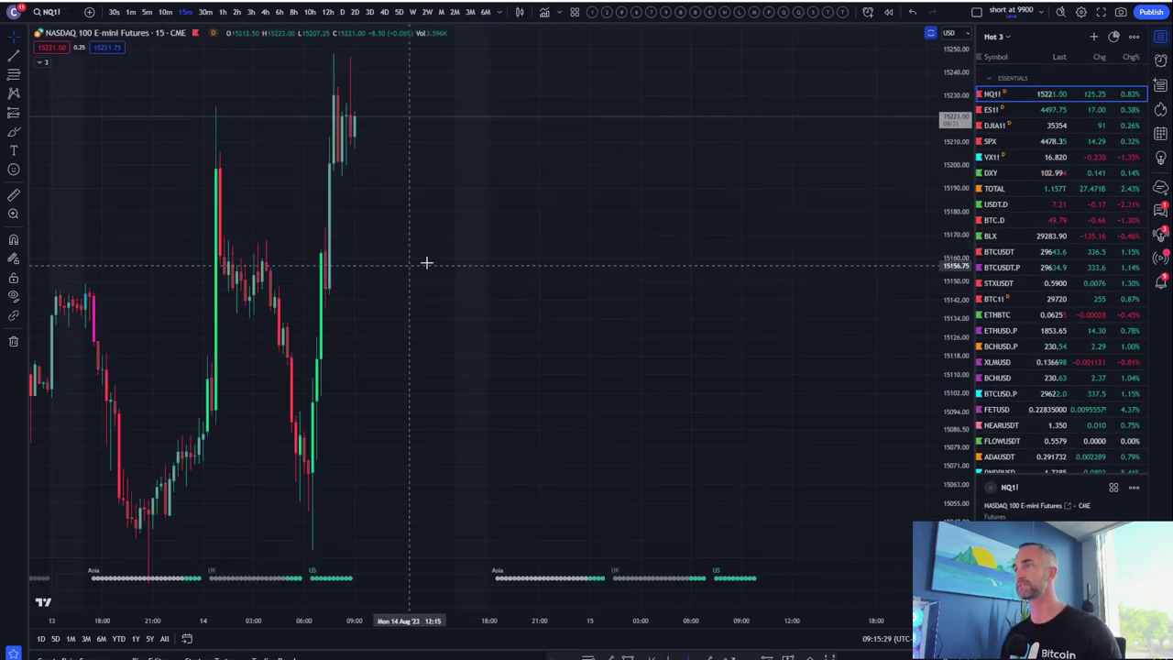
{"action": "scroll", "coordinate": [912, 179], "scroll_direction": "down", "scroll_amount": 5}
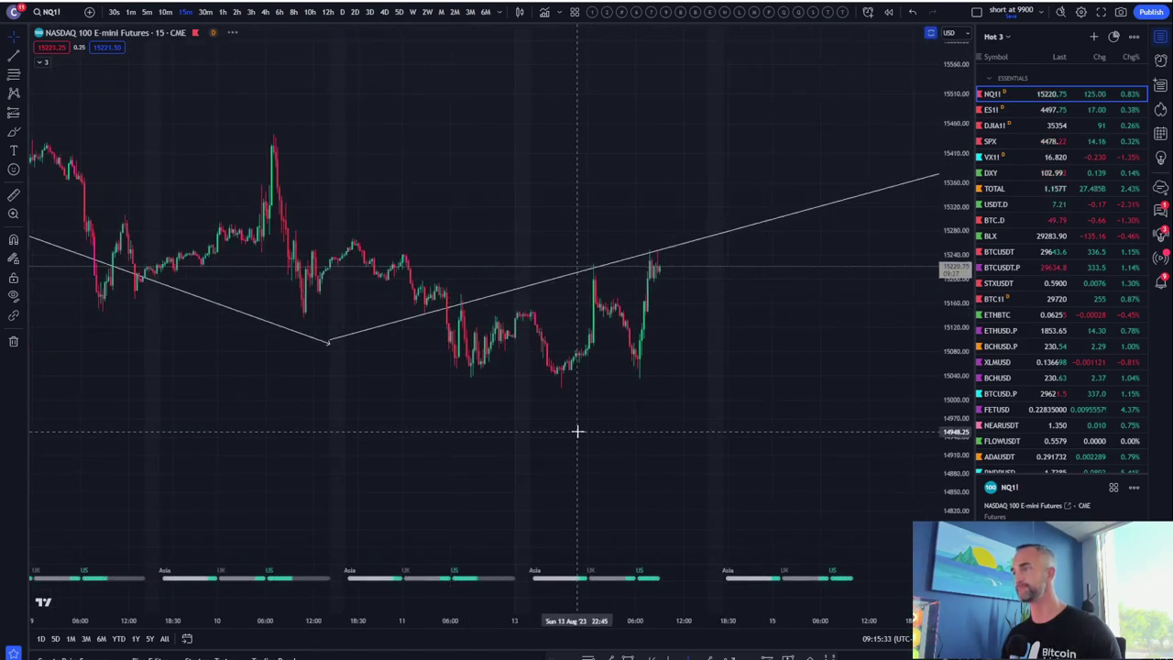
{"action": "scroll", "coordinate": [482, 320], "scroll_direction": "down", "scroll_amount": 5}
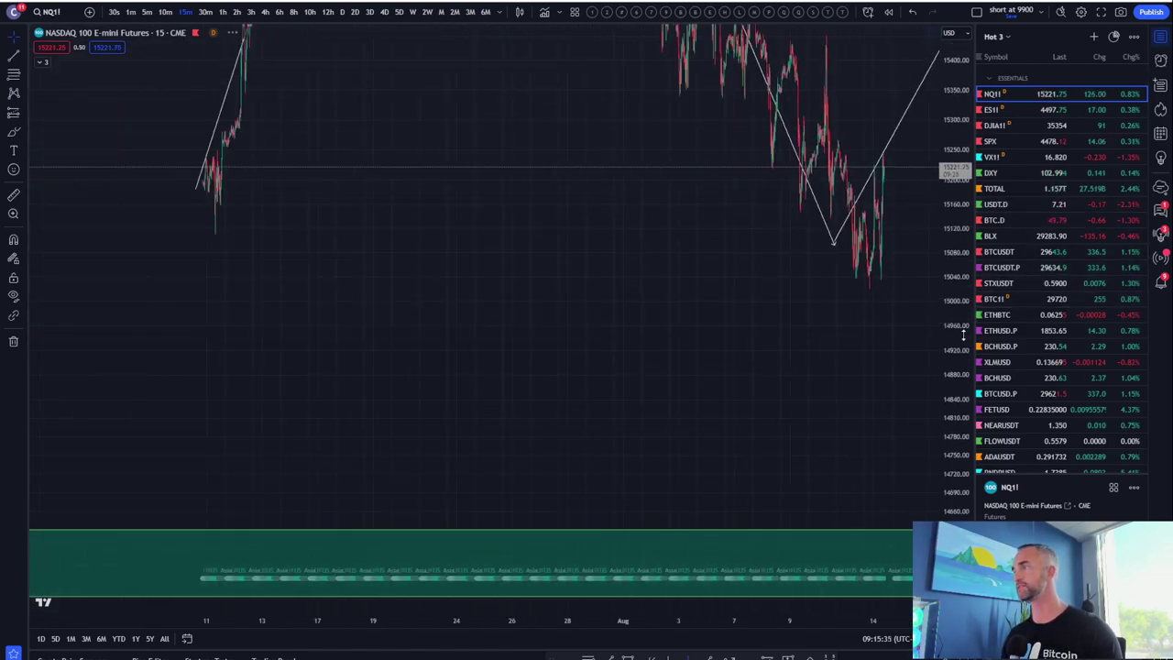
{"action": "scroll", "coordinate": [649, 396], "scroll_direction": "down", "scroll_amount": 5}
{"action": "scroll", "coordinate": [825, 157], "scroll_direction": "down", "scroll_amount": 2}
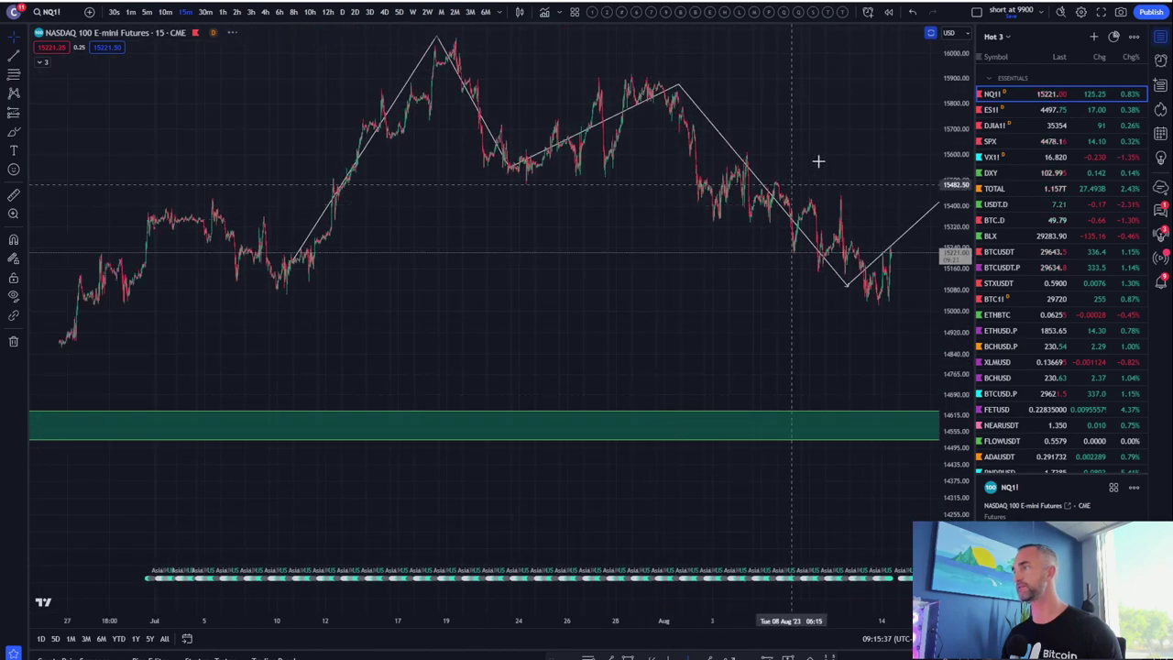
{"action": "left_click_drag", "start_coordinate": [825, 157], "coordinate": [571, 134]}
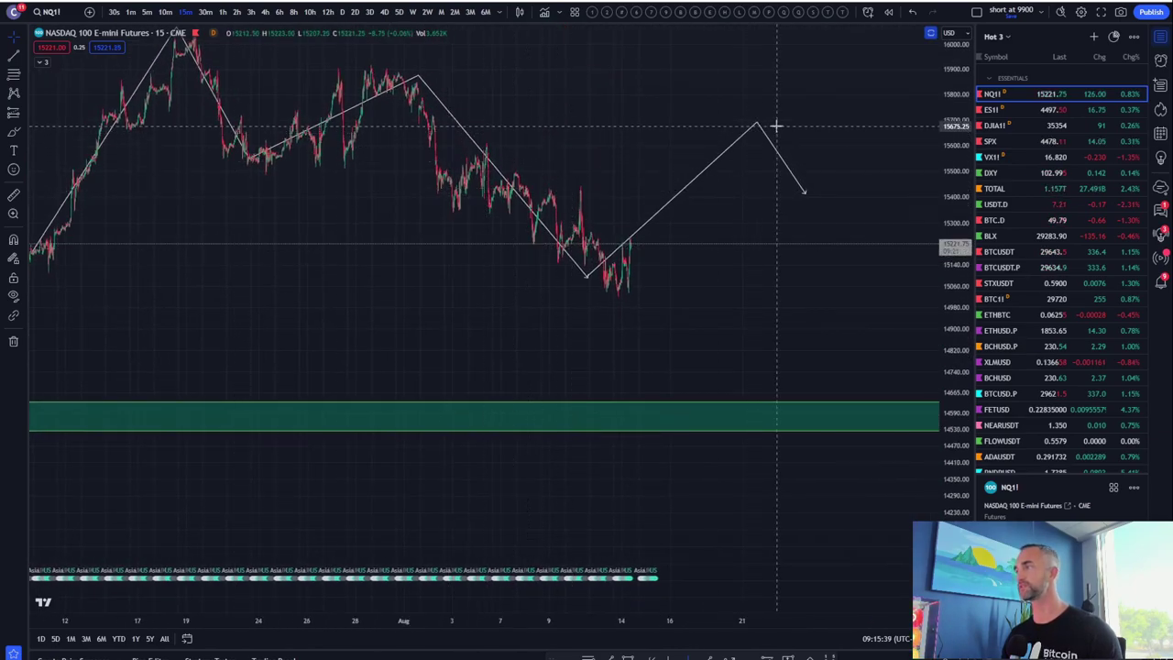
{"action": "mouse_move", "coordinate": [759, 126]}
{"action": "left_mouse_down"}
{"action": "mouse_move", "coordinate": [526, 131]}
{"action": "mouse_move", "coordinate": [717, 140]}
{"action": "mouse_move", "coordinate": [714, 155]}
{"action": "mouse_move", "coordinate": [722, 144]}
{"action": "left_mouse_up"}
Switch NQ1! to the 4-hour timeframe and show the volume and oscillator panes beneath the price
{"action": "left_click", "coordinate": [265, 12]}
{"action": "left_click_drag", "start_coordinate": [709, 308], "coordinate": [922, 279]}
{"action": "scroll", "coordinate": [780, 308], "scroll_direction": "up", "scroll_amount": 6}
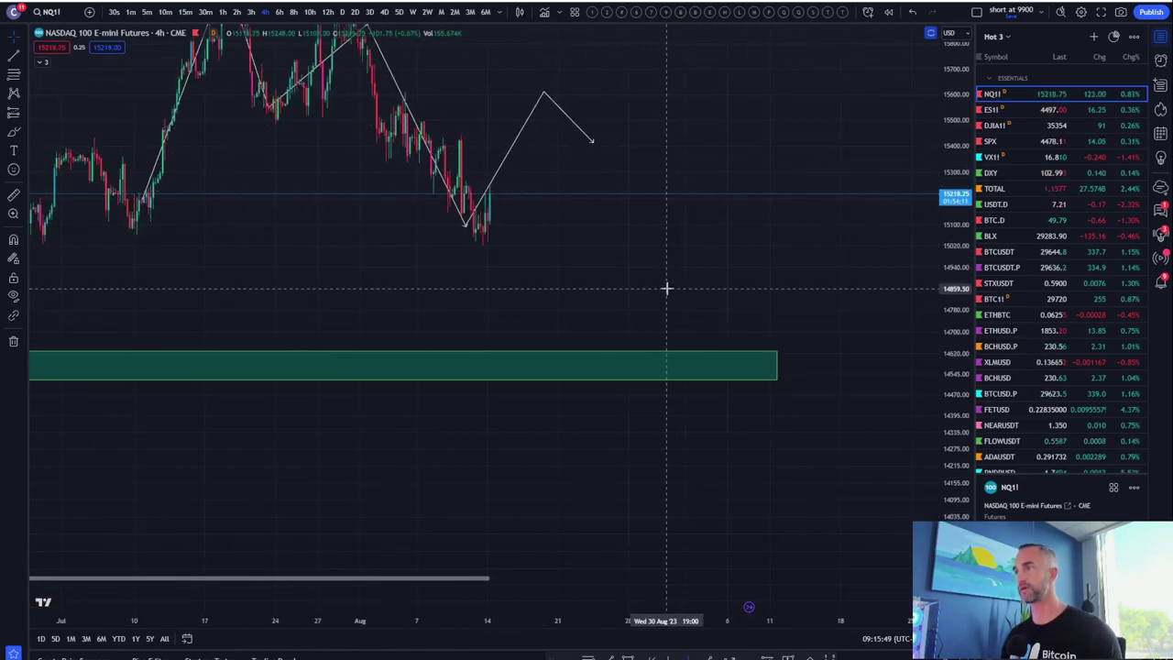
{"action": "left_click_drag", "start_coordinate": [668, 287], "coordinate": [691, 313]}
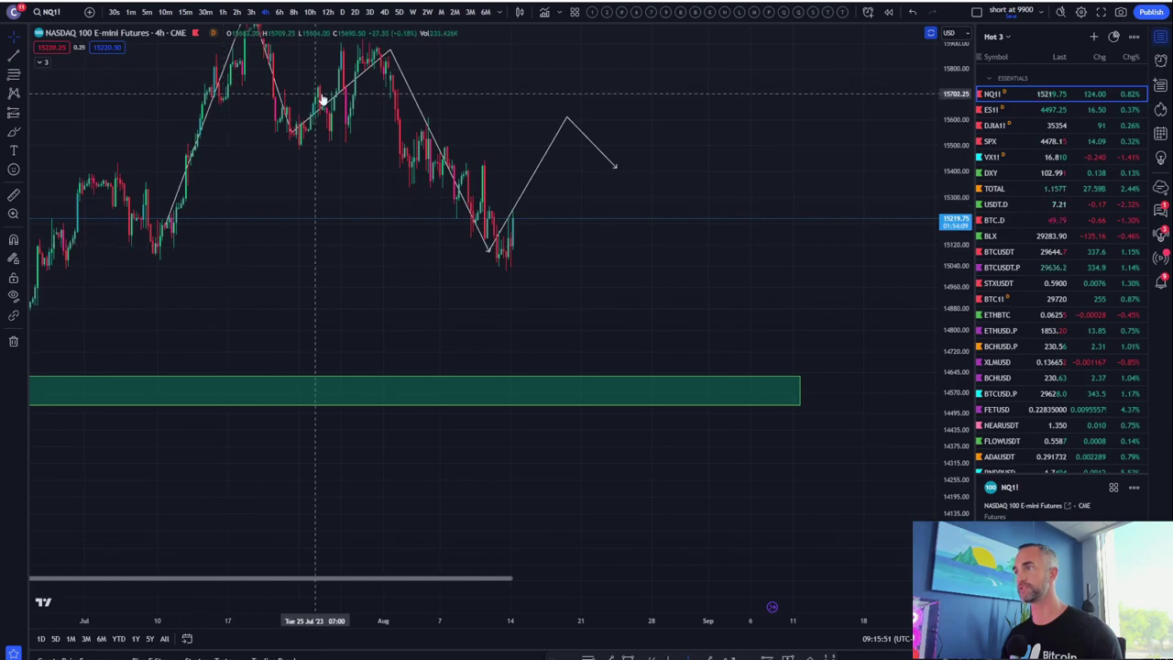
{"action": "scroll", "coordinate": [351, 283], "scroll_direction": "right", "scroll_amount": 5}
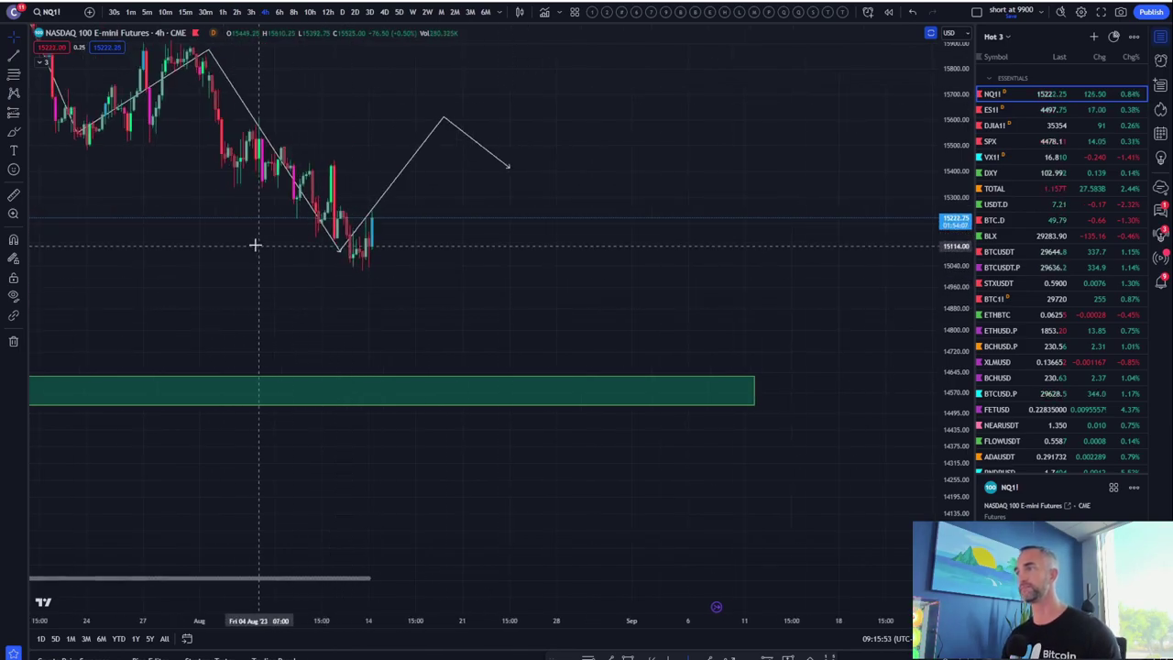
{"action": "left_click_drag", "start_coordinate": [408, 295], "coordinate": [750, 227]}
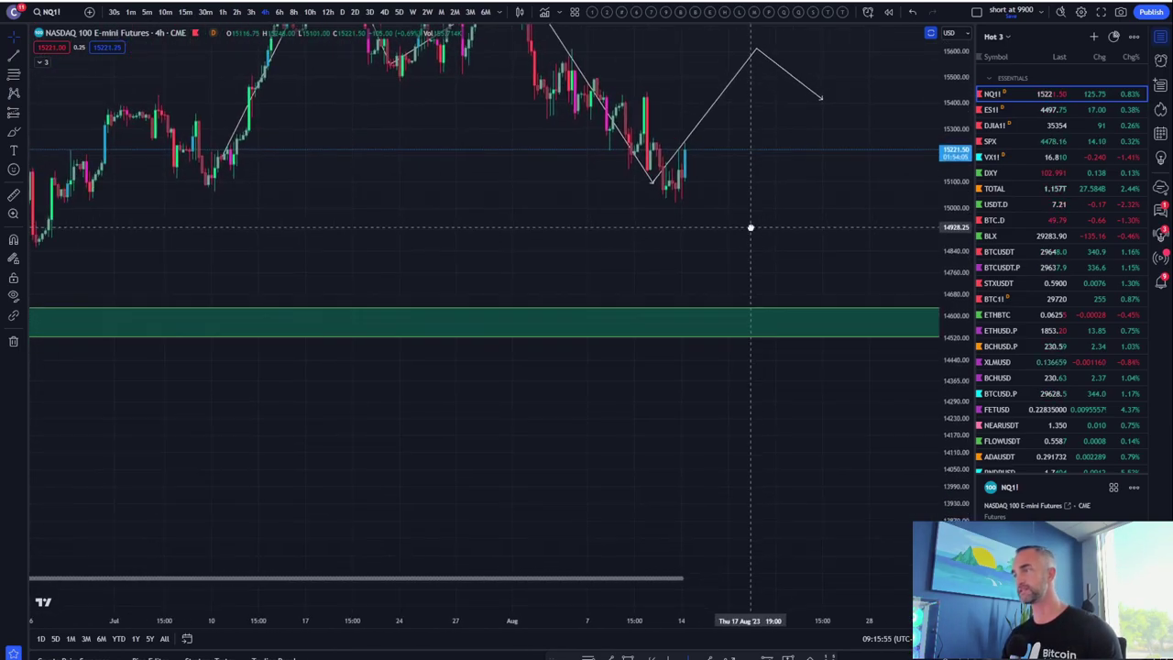
{"action": "double_click", "coordinate": [701, 256]}
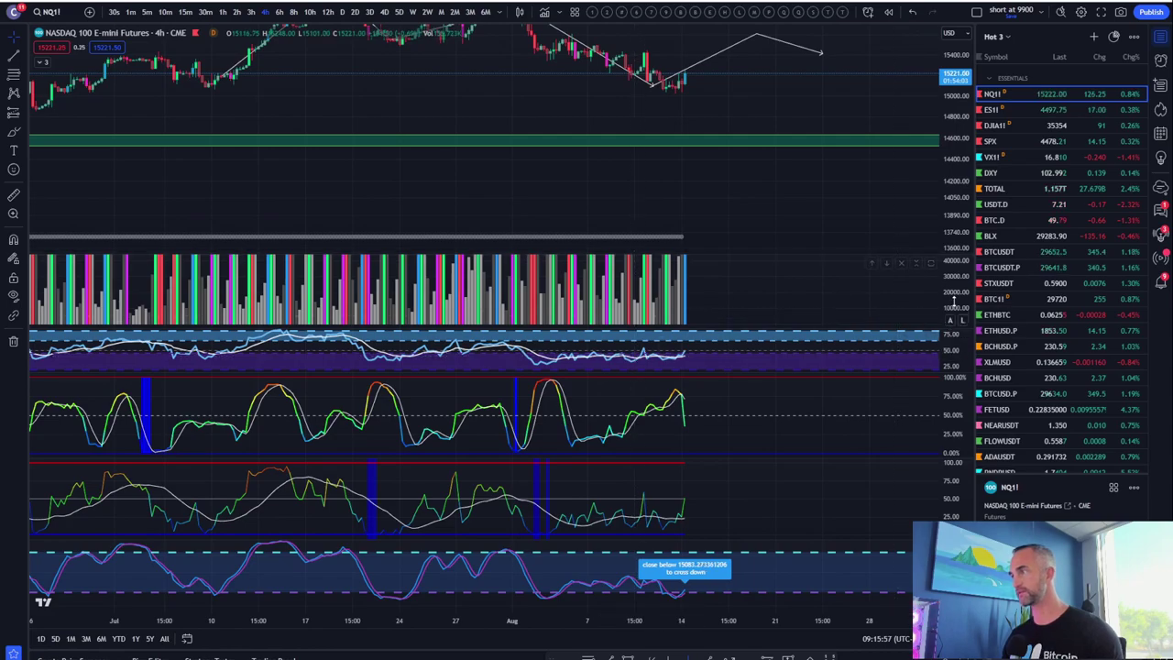
Move the arrow end of the projected NQ1! path down to the upper edge of the green zone
{"action": "scroll", "coordinate": [602, 92], "scroll_direction": "down", "scroll_amount": 5}
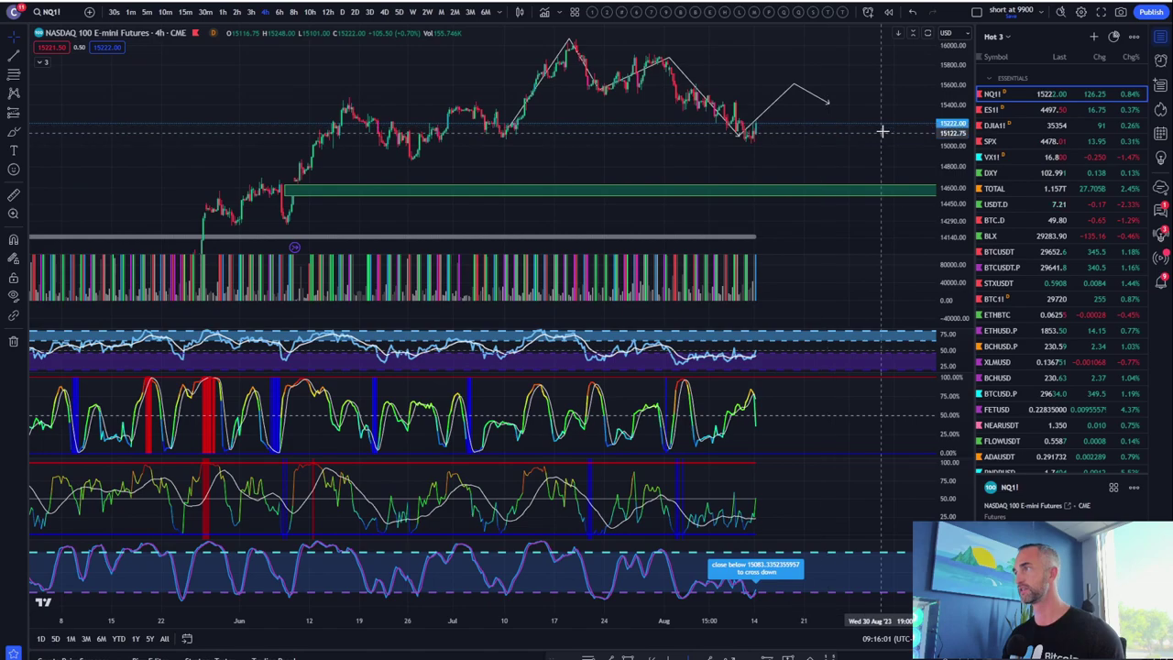
{"action": "double_click", "coordinate": [886, 181]}
{"action": "scroll", "coordinate": [770, 71], "scroll_direction": "down", "scroll_amount": 3}
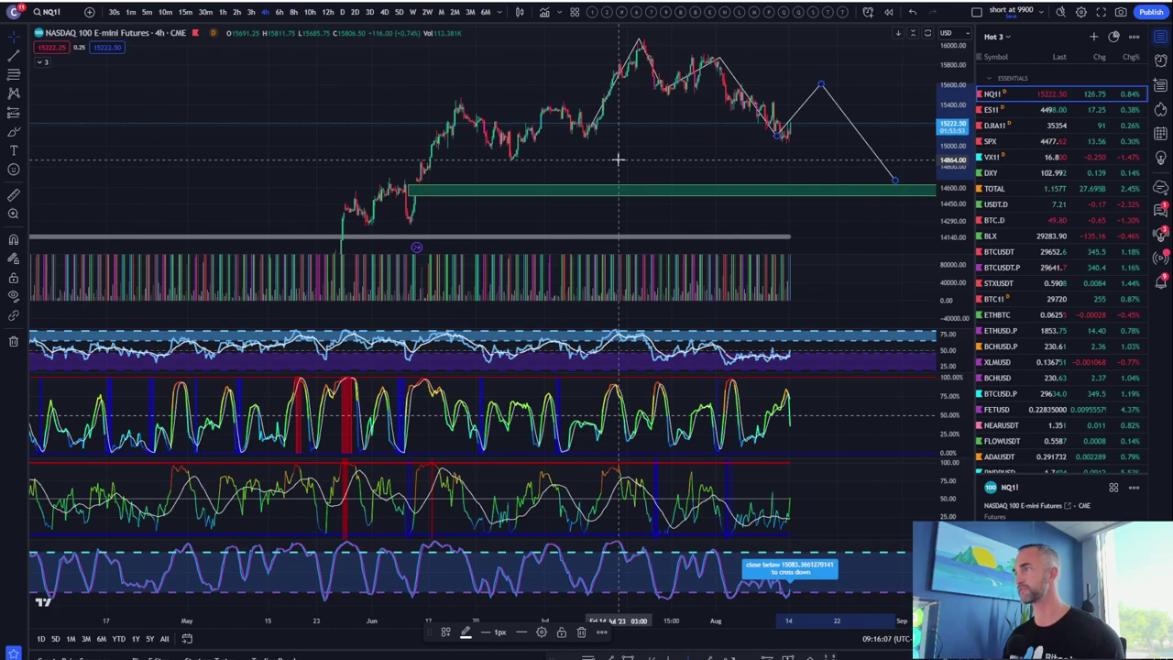
{"action": "left_click_drag", "start_coordinate": [768, 161], "coordinate": [639, 159]}
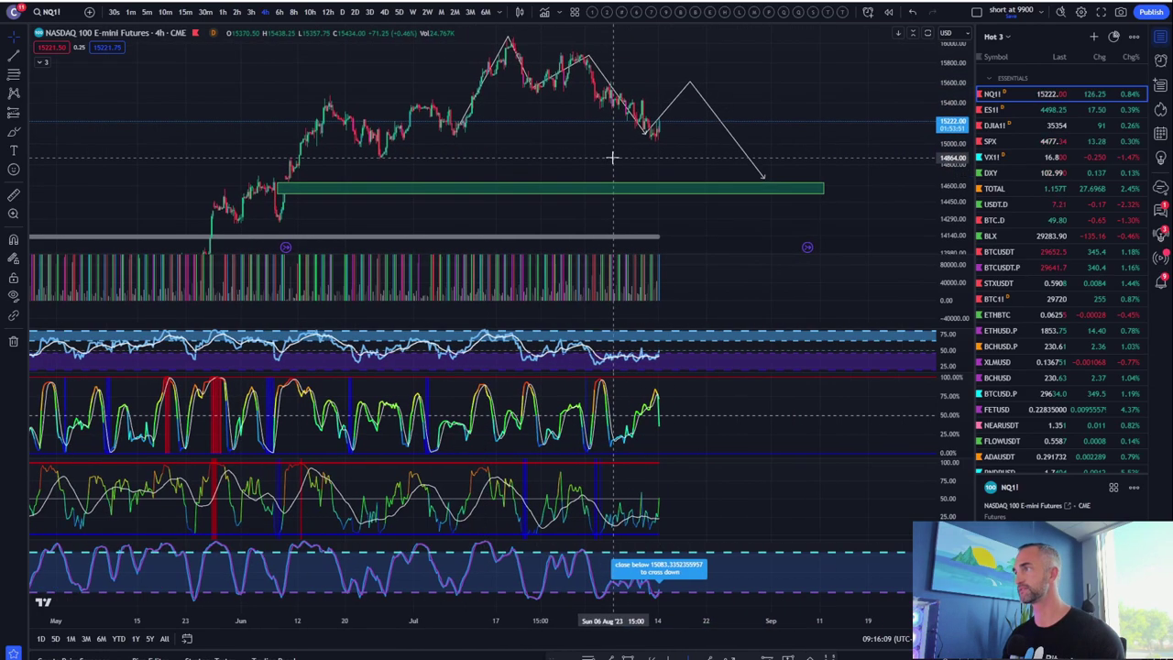
{"action": "left_click_drag", "start_coordinate": [903, 200], "coordinate": [881, 172]}
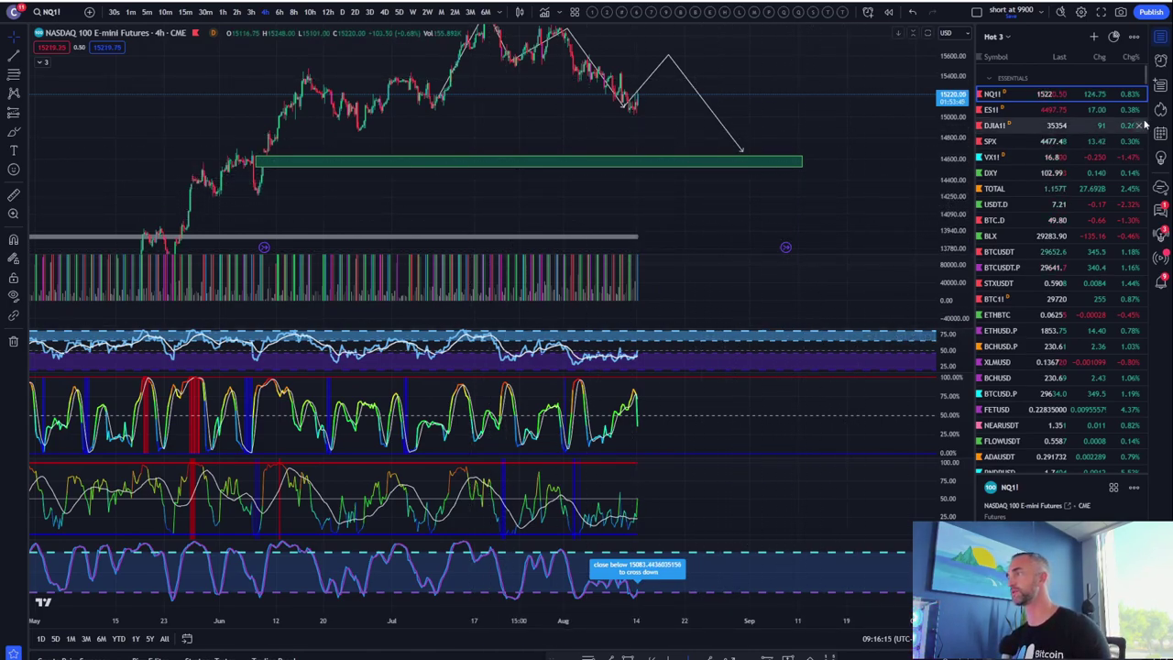
Open the DXY 4-hour chart and bring its recent candles and descending trendline into view
{"action": "left_click", "coordinate": [1027, 172]}
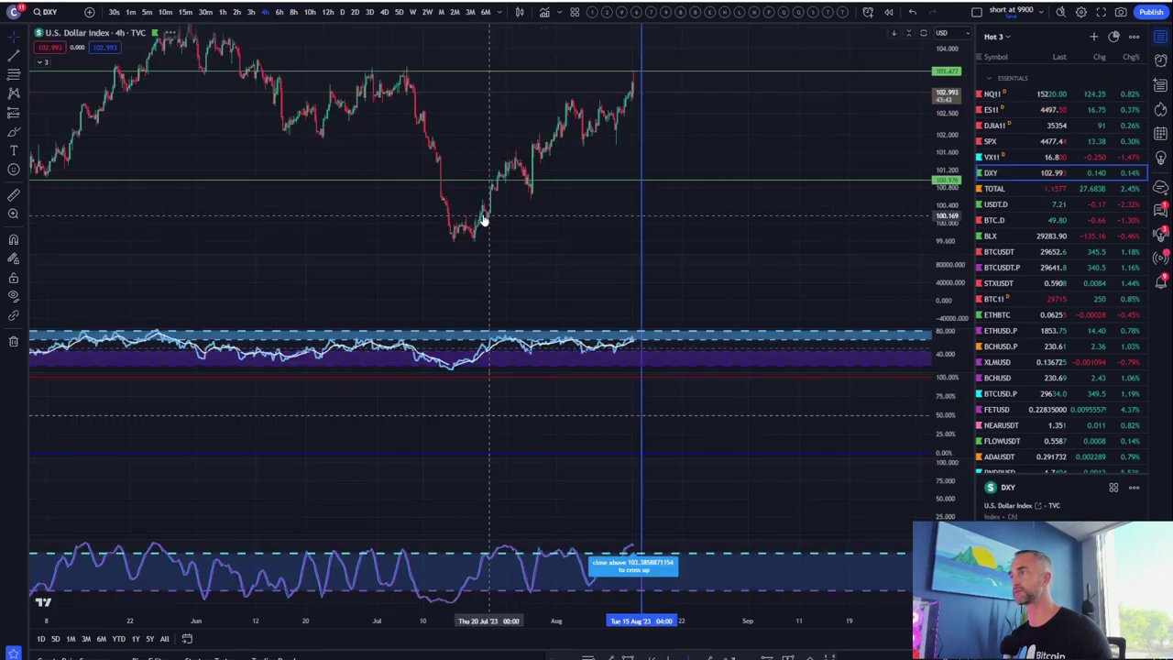
{"action": "scroll", "coordinate": [409, 217], "scroll_direction": "up", "scroll_amount": 3}
{"action": "left_click_drag", "start_coordinate": [565, 154], "coordinate": [700, 159]}
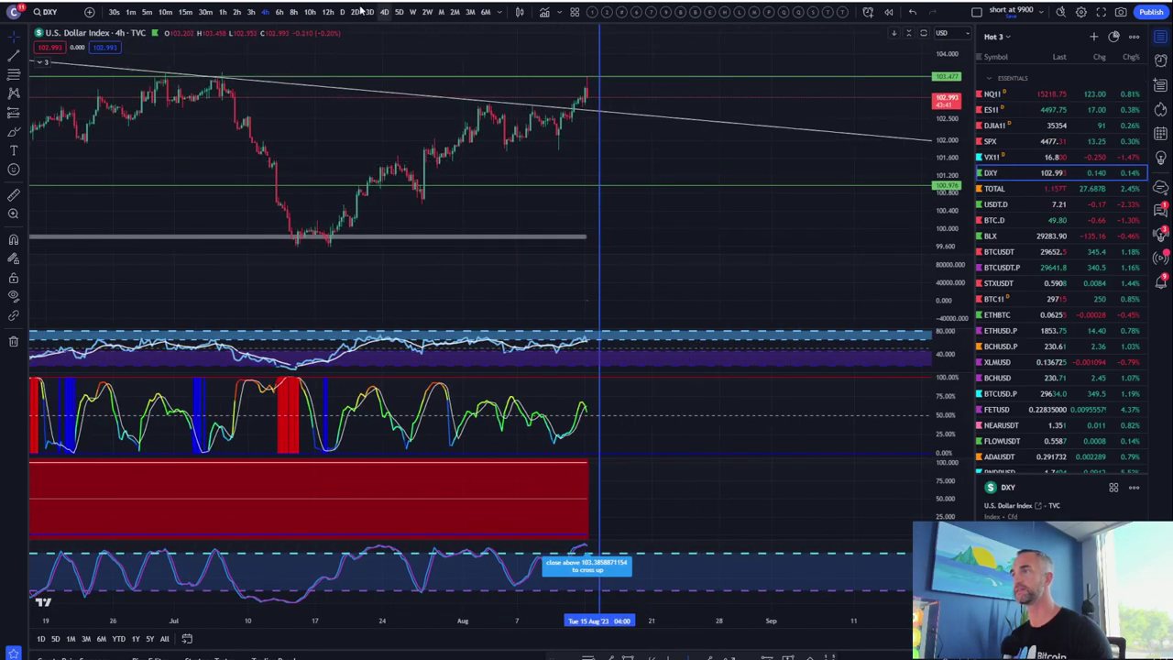
Switch DXY to the 15-minute timeframe and hide its indicator panes to show only the price chart
{"action": "left_click", "coordinate": [187, 13]}
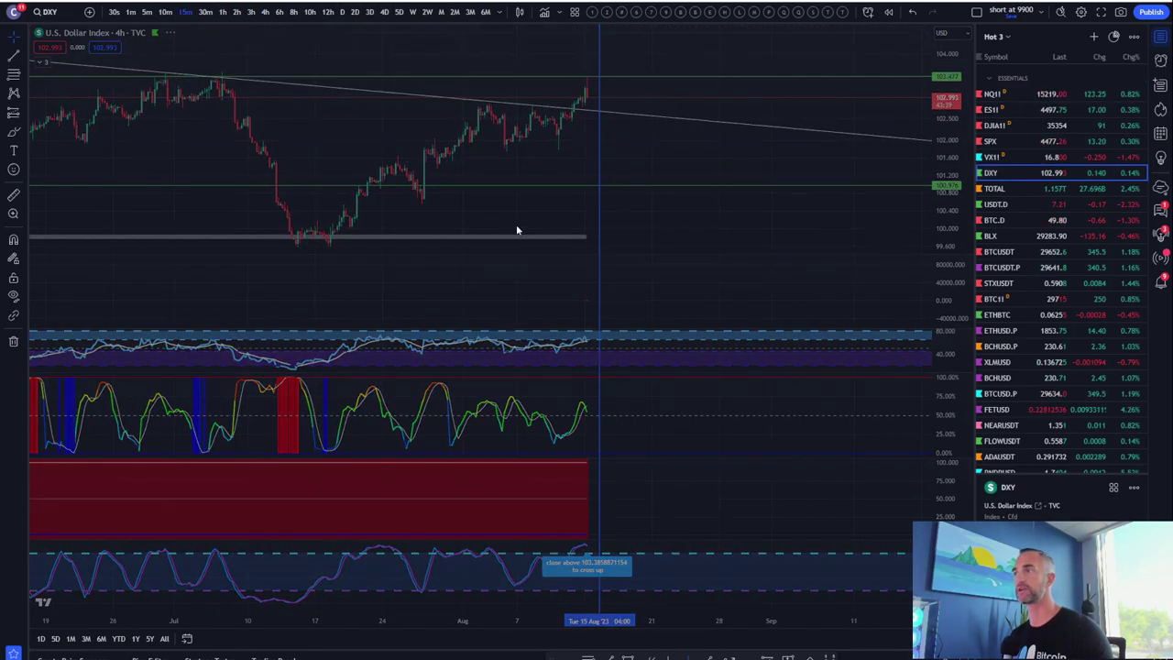
{"action": "scroll", "coordinate": [520, 232], "scroll_direction": "down", "scroll_amount": 2}
{"action": "scroll", "coordinate": [825, 154], "scroll_direction": "up", "scroll_amount": 4}
{"action": "scroll", "coordinate": [776, 179], "scroll_direction": "down", "scroll_amount": 3}
{"action": "left_click_drag", "start_coordinate": [824, 174], "coordinate": [592, 193]}
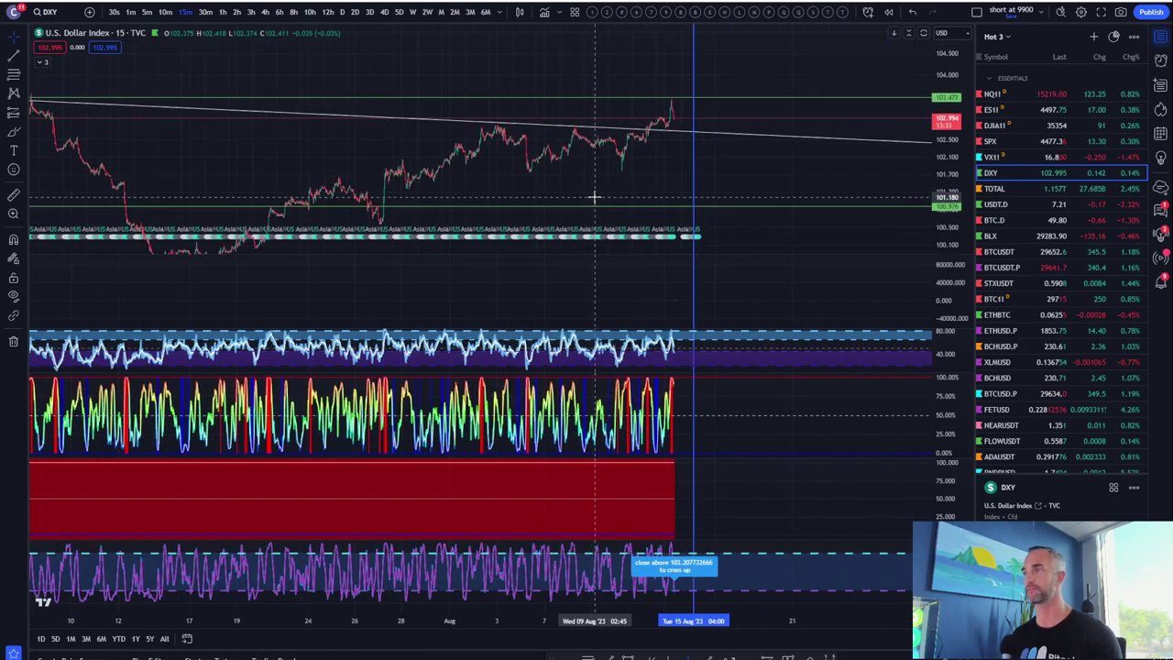
{"action": "double_click", "coordinate": [838, 157]}
{"action": "scroll", "coordinate": [990, 422], "scroll_direction": "down", "scroll_amount": 5}
{"action": "scroll", "coordinate": [955, 471], "scroll_direction": "down", "scroll_amount": 5}
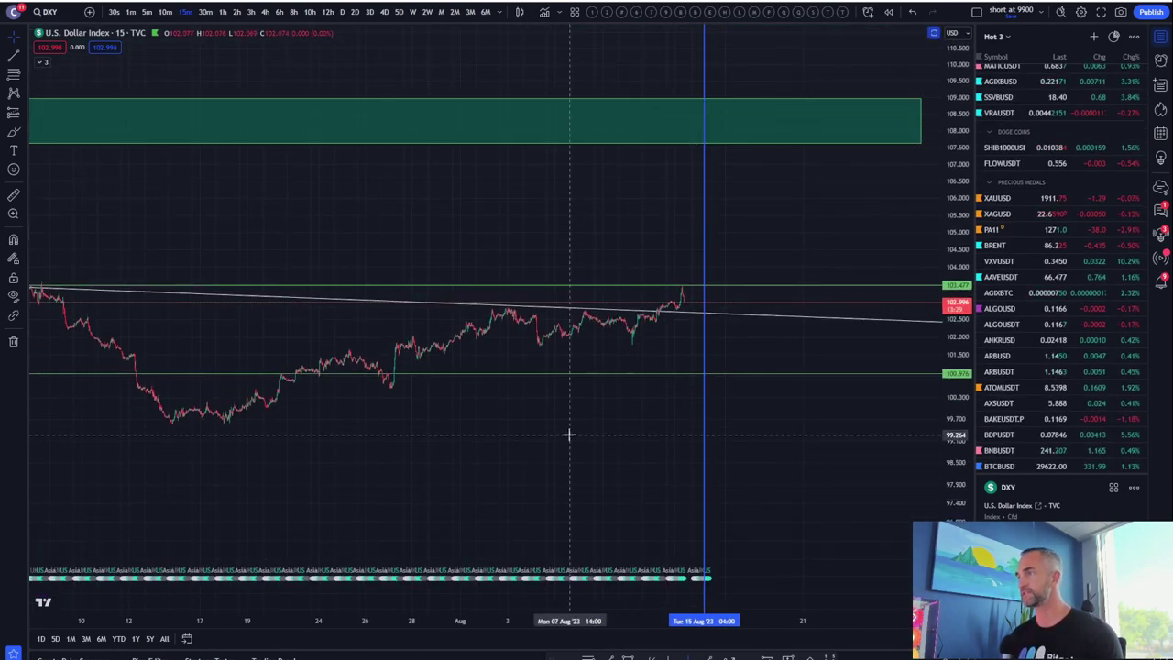
Return DXY to the 4-hour timeframe and examine price against the descending trendline from late 2022 and the green levels
{"action": "left_click", "coordinate": [264, 12]}
{"action": "scroll", "coordinate": [673, 454], "scroll_direction": "up", "scroll_amount": 5}
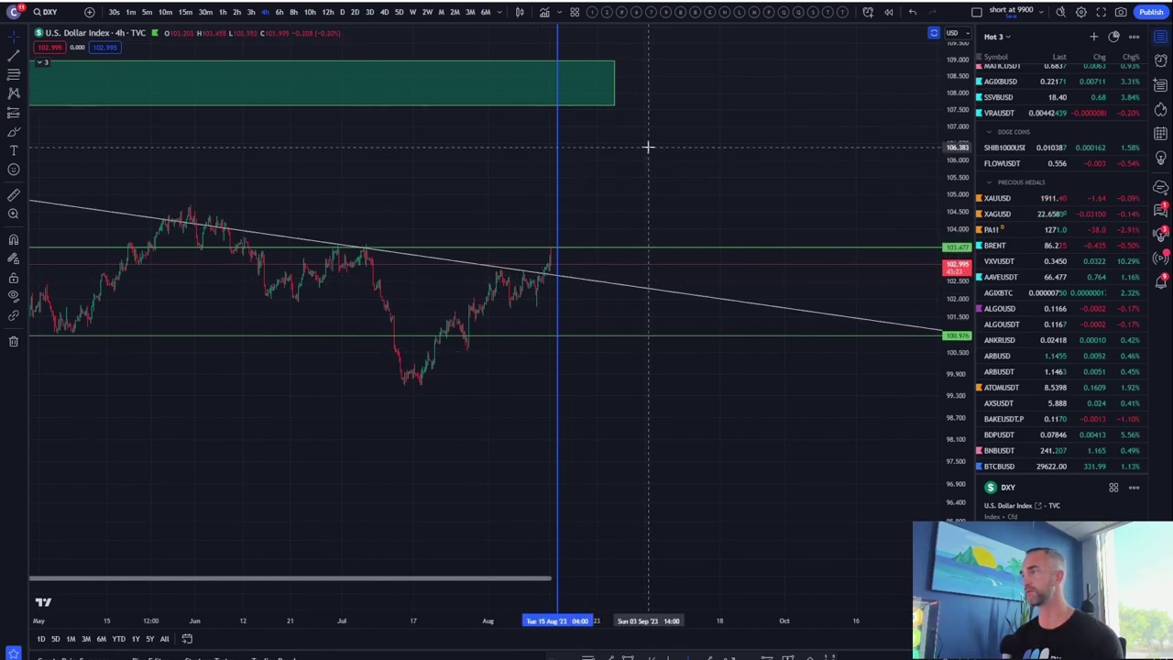
{"action": "left_click_drag", "start_coordinate": [648, 146], "coordinate": [833, 149]}
{"action": "scroll", "coordinate": [617, 249], "scroll_direction": "up", "scroll_amount": 3}
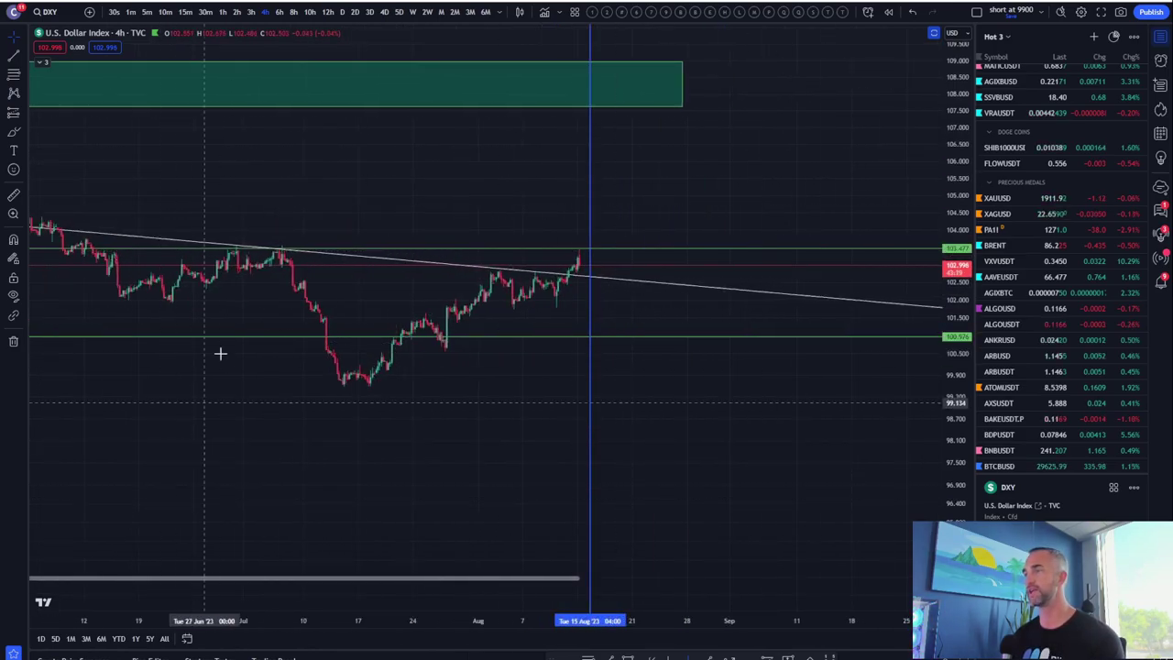
{"action": "scroll", "coordinate": [99, 302], "scroll_direction": "down", "scroll_amount": 6}
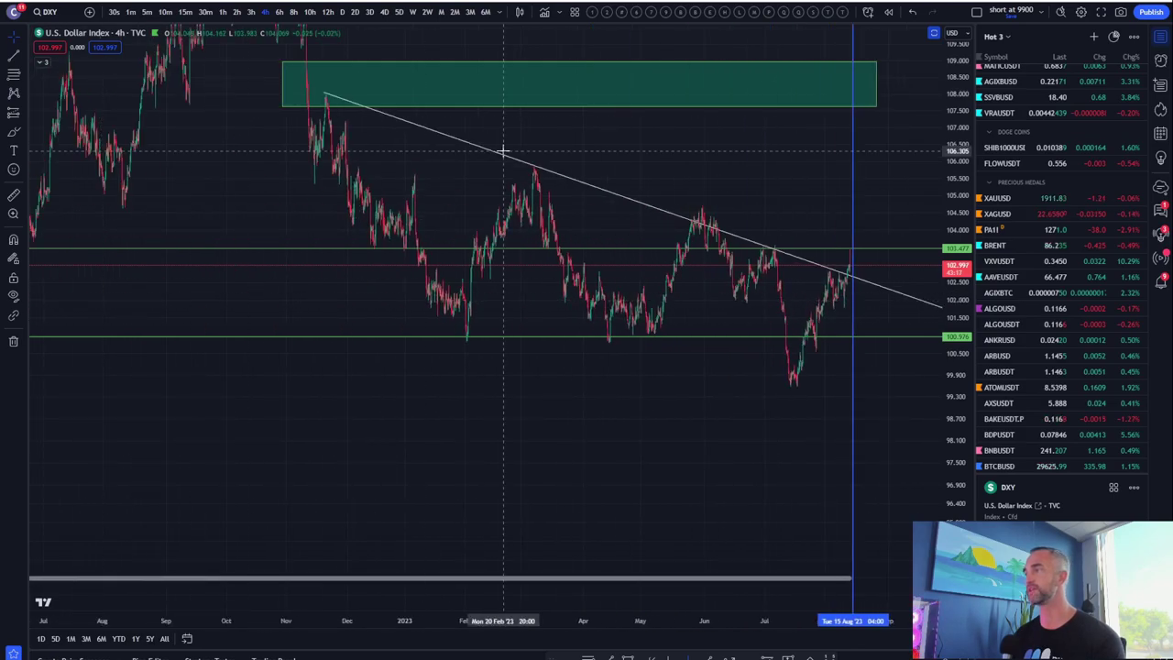
{"action": "left_click_drag", "start_coordinate": [652, 144], "coordinate": [600, 152]}
{"action": "scroll", "coordinate": [534, 223], "scroll_direction": "up", "scroll_amount": 3}
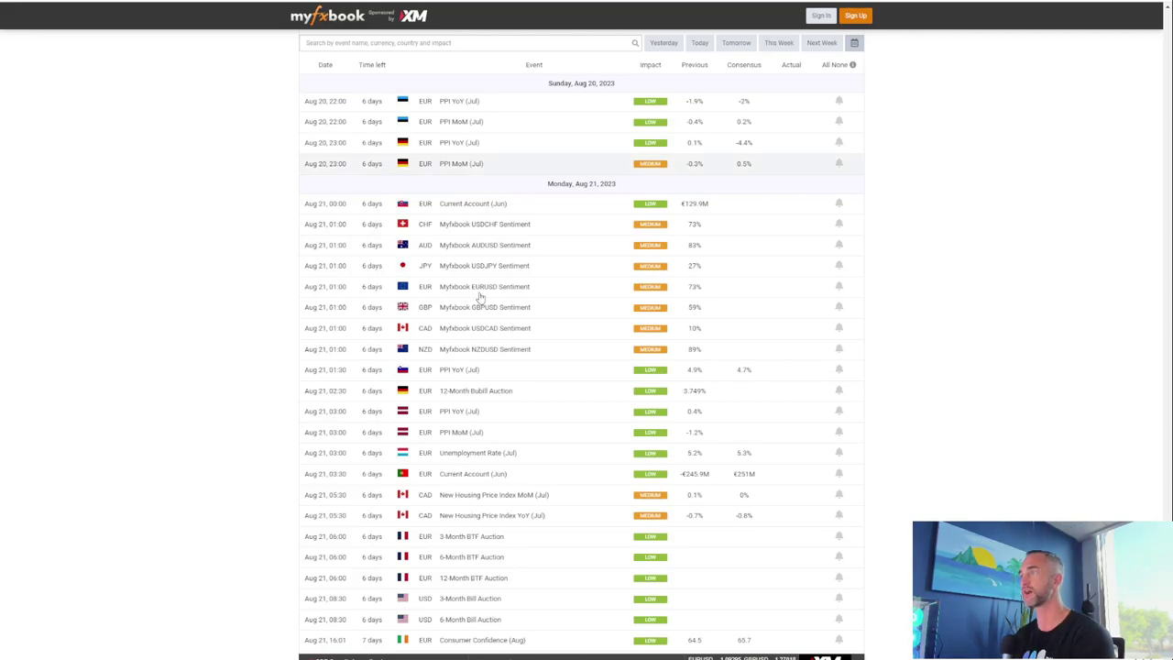
Return to the start of the economic calendar and read the Monday, Aug 14 events with their impact ratings
{"action": "scroll", "coordinate": [461, 342], "scroll_direction": "down", "scroll_amount": 10}
{"action": "scroll", "coordinate": [463, 344], "scroll_direction": "up", "scroll_amount": 10}
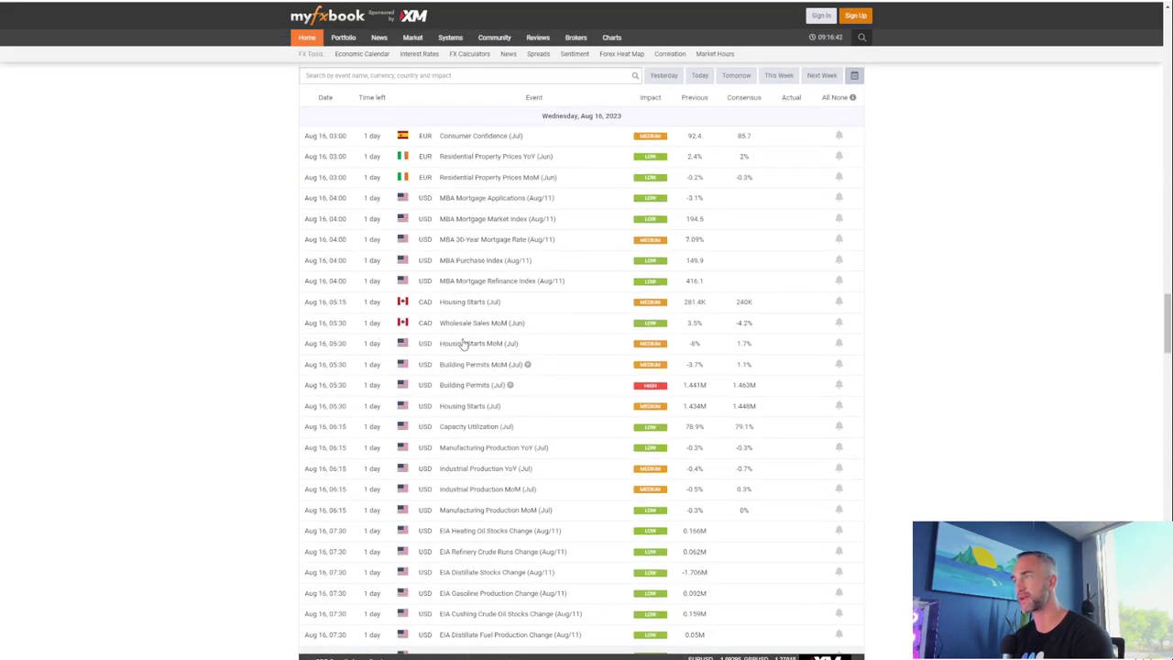
{"action": "scroll", "coordinate": [463, 344], "scroll_direction": "up", "scroll_amount": 8}
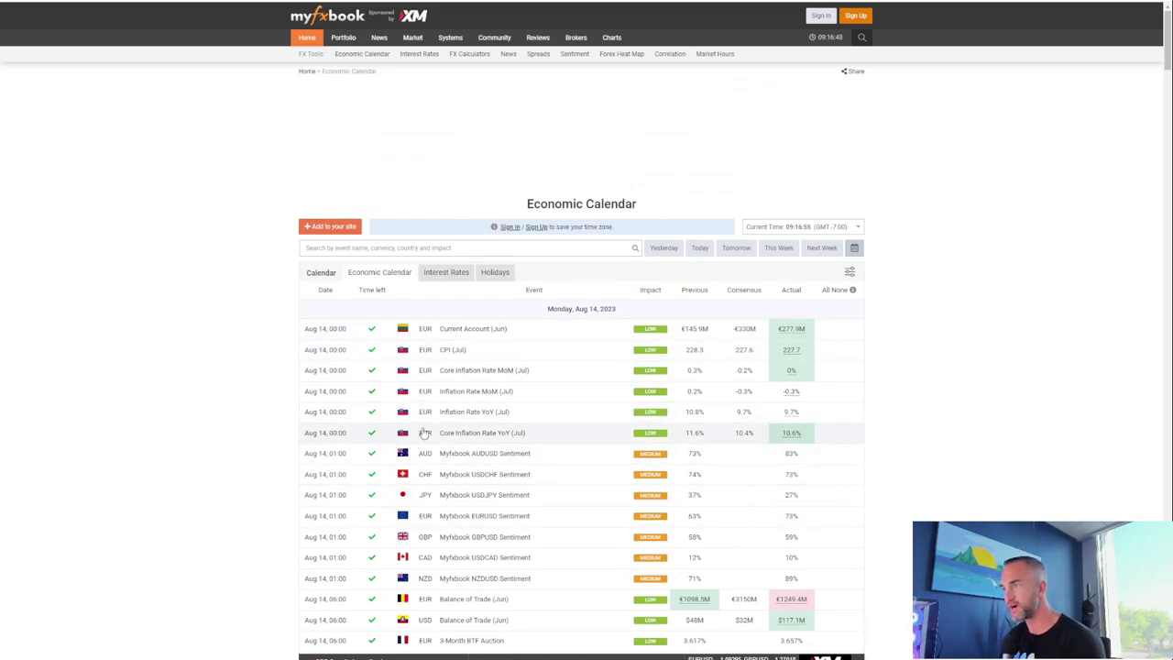
{"action": "scroll", "coordinate": [476, 408], "scroll_direction": "down", "scroll_amount": 5}
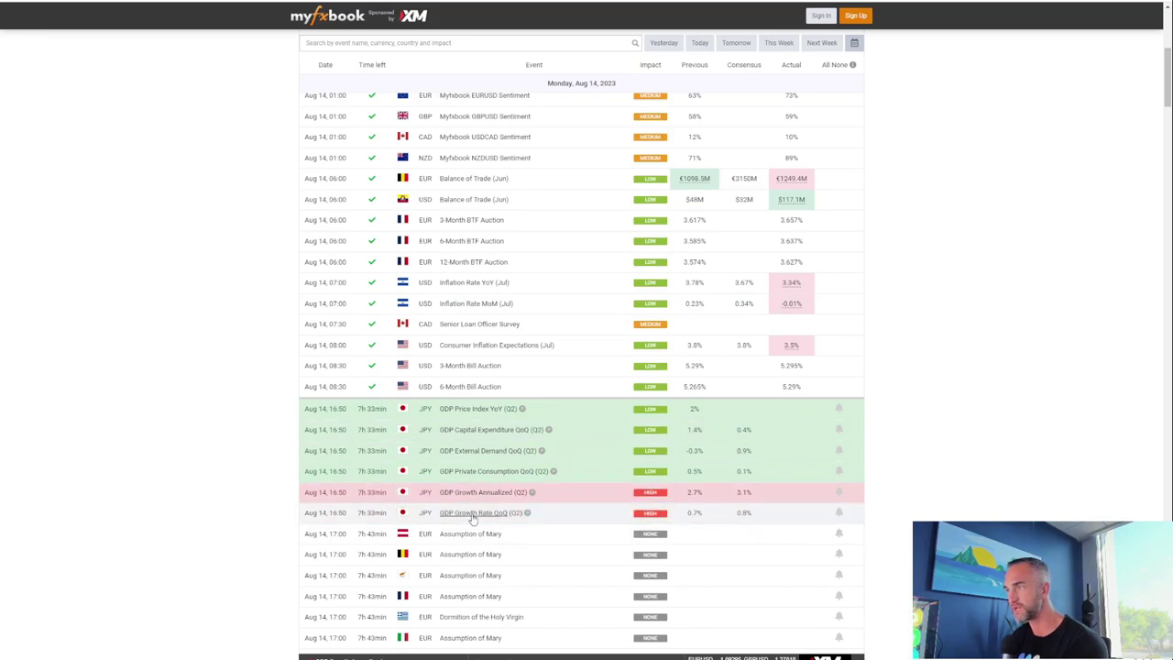
{"action": "scroll", "coordinate": [437, 451], "scroll_direction": "down", "scroll_amount": 1}
{"action": "scroll", "coordinate": [437, 451], "scroll_direction": "down", "scroll_amount": 2}
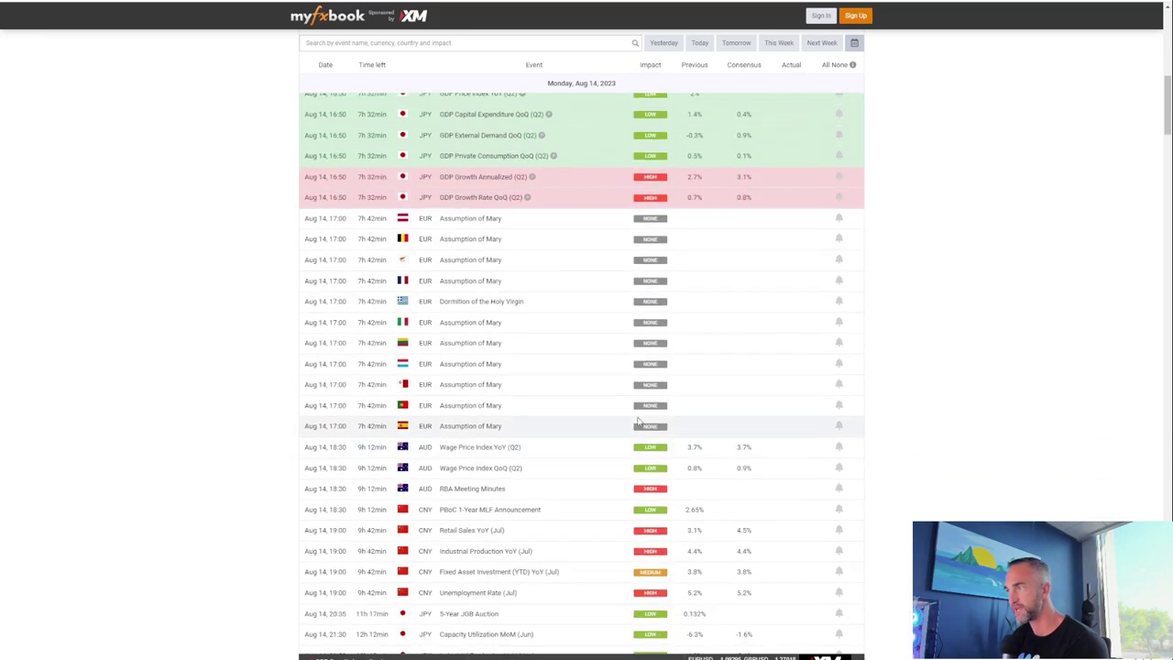
{"action": "scroll", "coordinate": [438, 518], "scroll_direction": "down", "scroll_amount": 2}
{"action": "scroll", "coordinate": [439, 518], "scroll_direction": "down", "scroll_amount": 3}
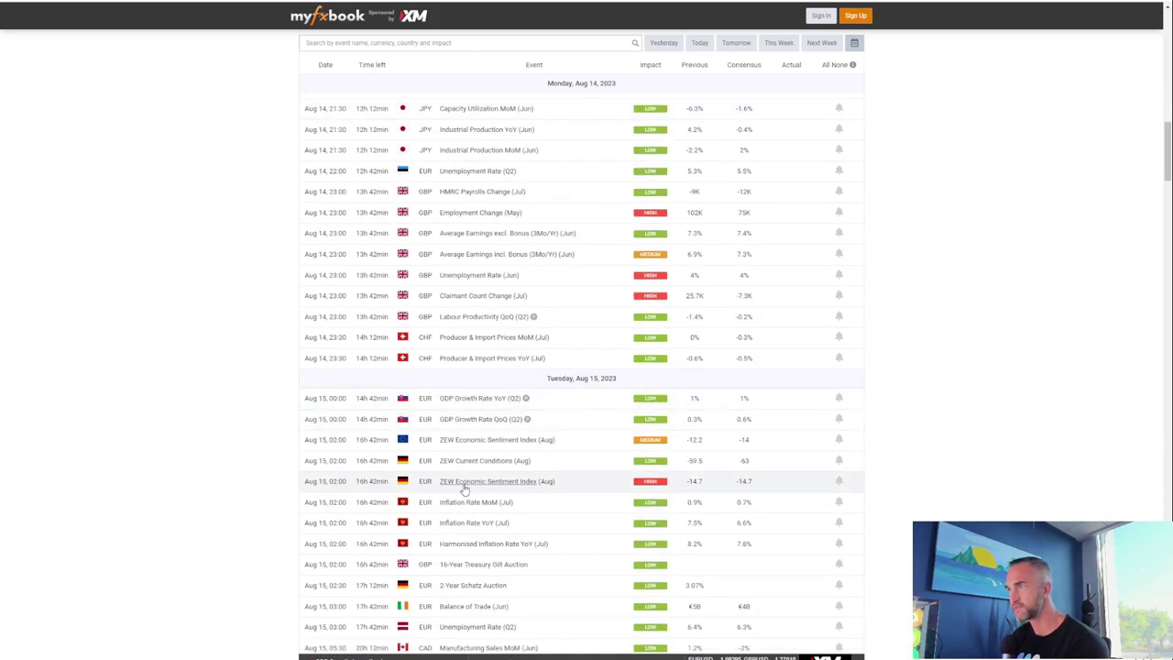
Review the calendar events from Tuesday, Aug 15 to Friday, Aug 18, checking the high-impact USD releases
{"action": "scroll", "coordinate": [465, 489], "scroll_direction": "down", "scroll_amount": 4}
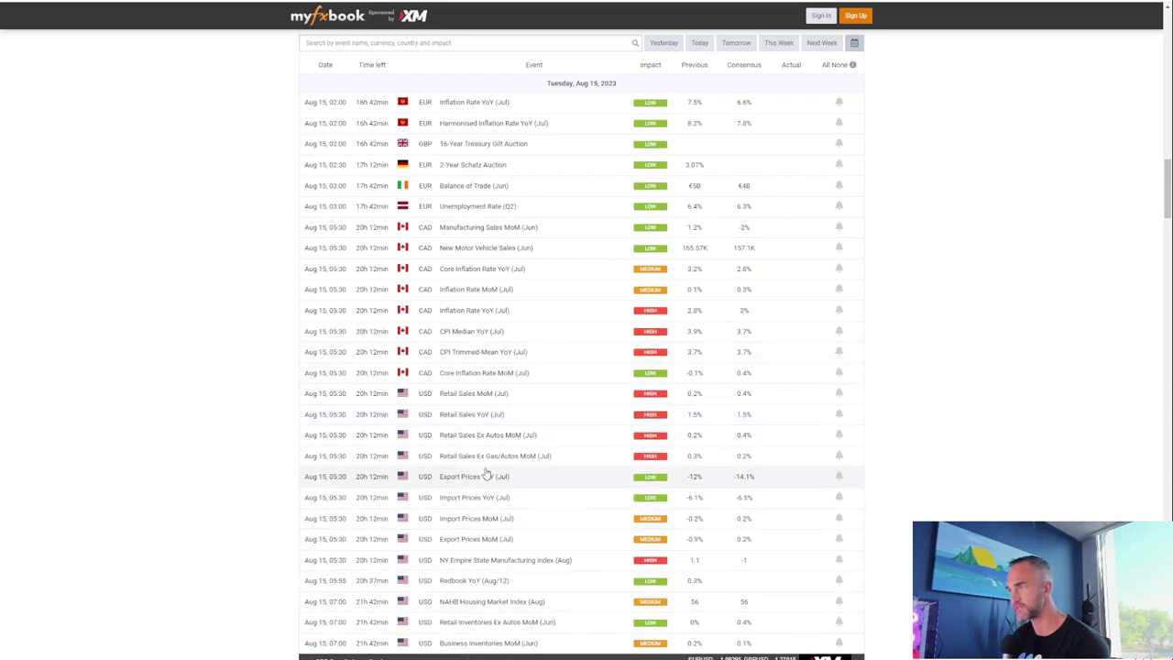
{"action": "scroll", "coordinate": [489, 441], "scroll_direction": "down", "scroll_amount": 4}
{"action": "scroll", "coordinate": [489, 441], "scroll_direction": "down", "scroll_amount": 4}
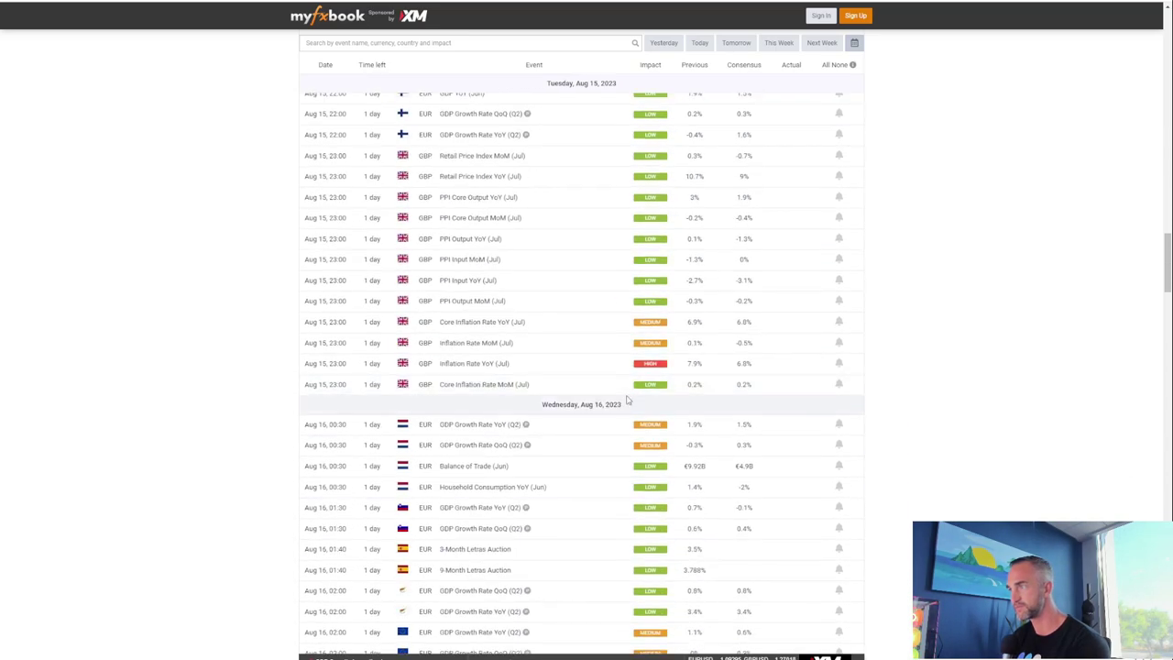
{"action": "scroll", "coordinate": [499, 420], "scroll_direction": "down", "scroll_amount": 3}
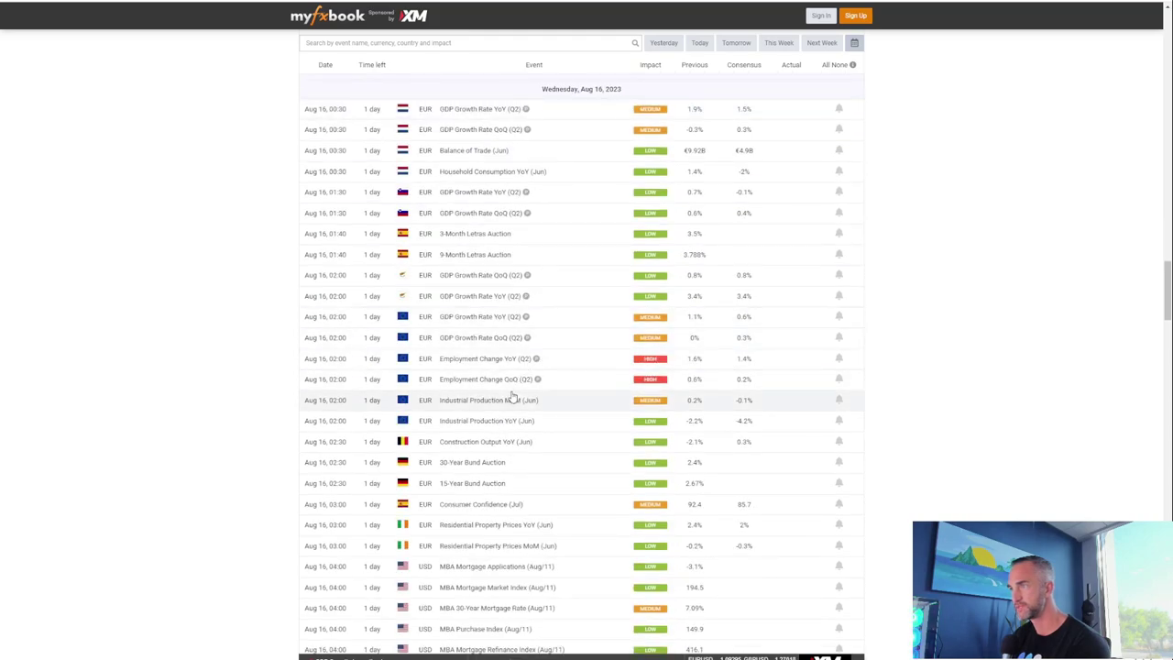
{"action": "scroll", "coordinate": [513, 396], "scroll_direction": "down", "scroll_amount": 4}
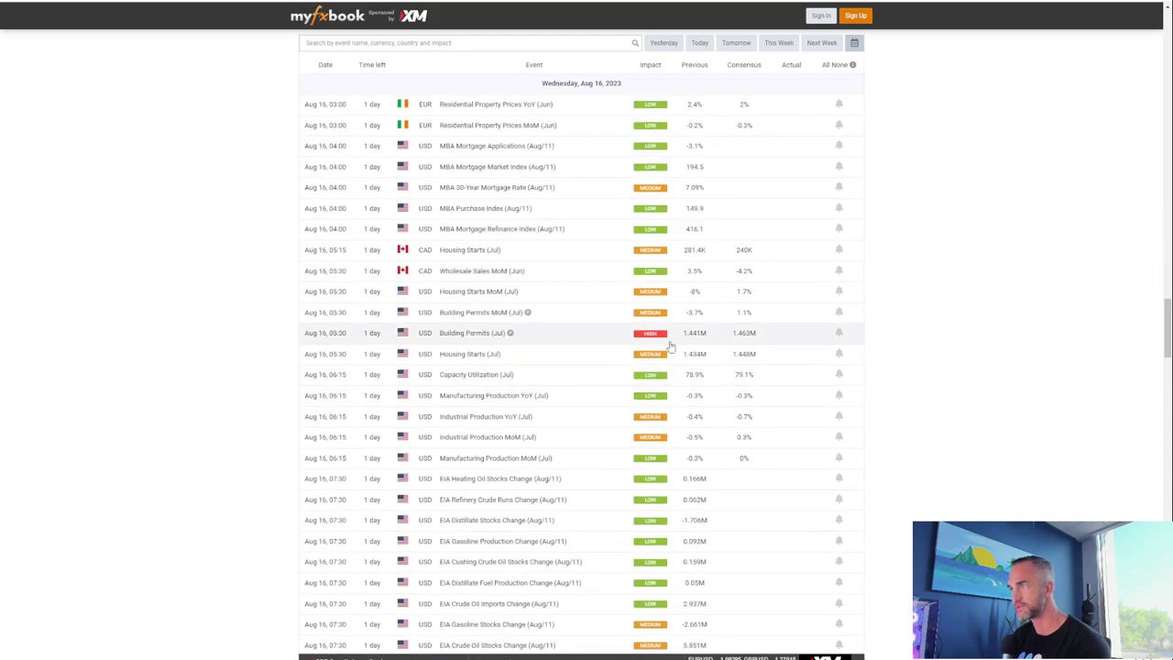
{"action": "scroll", "coordinate": [503, 370], "scroll_direction": "down", "scroll_amount": 4}
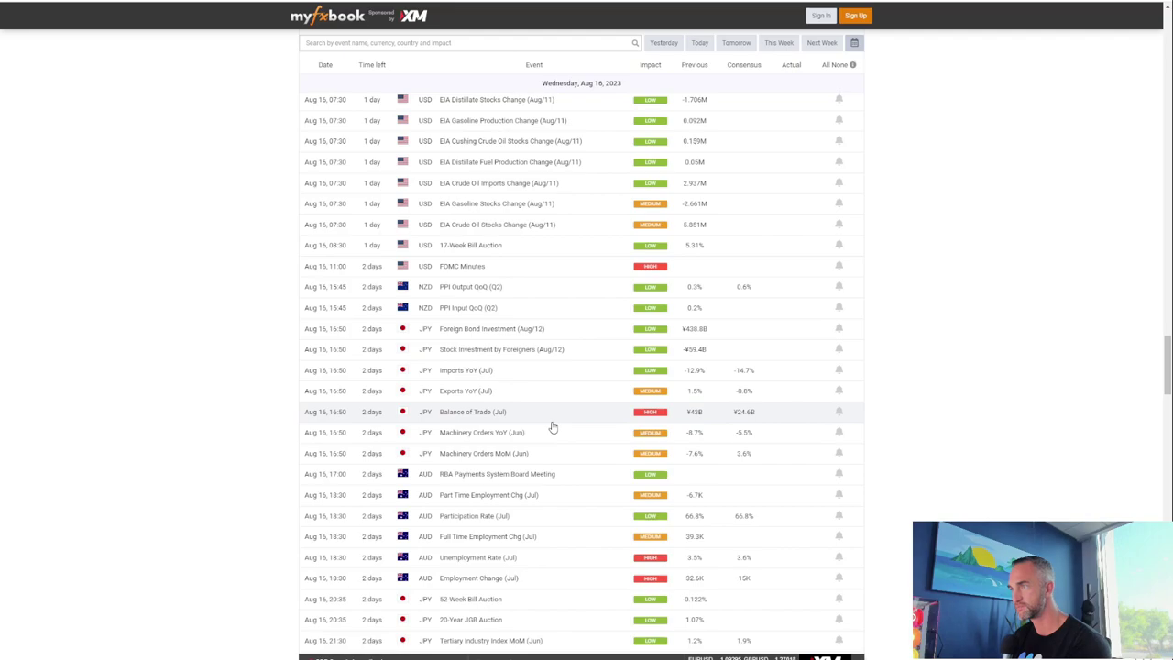
{"action": "scroll", "coordinate": [553, 427], "scroll_direction": "down", "scroll_amount": 4}
{"action": "scroll", "coordinate": [404, 363], "scroll_direction": "down", "scroll_amount": 4}
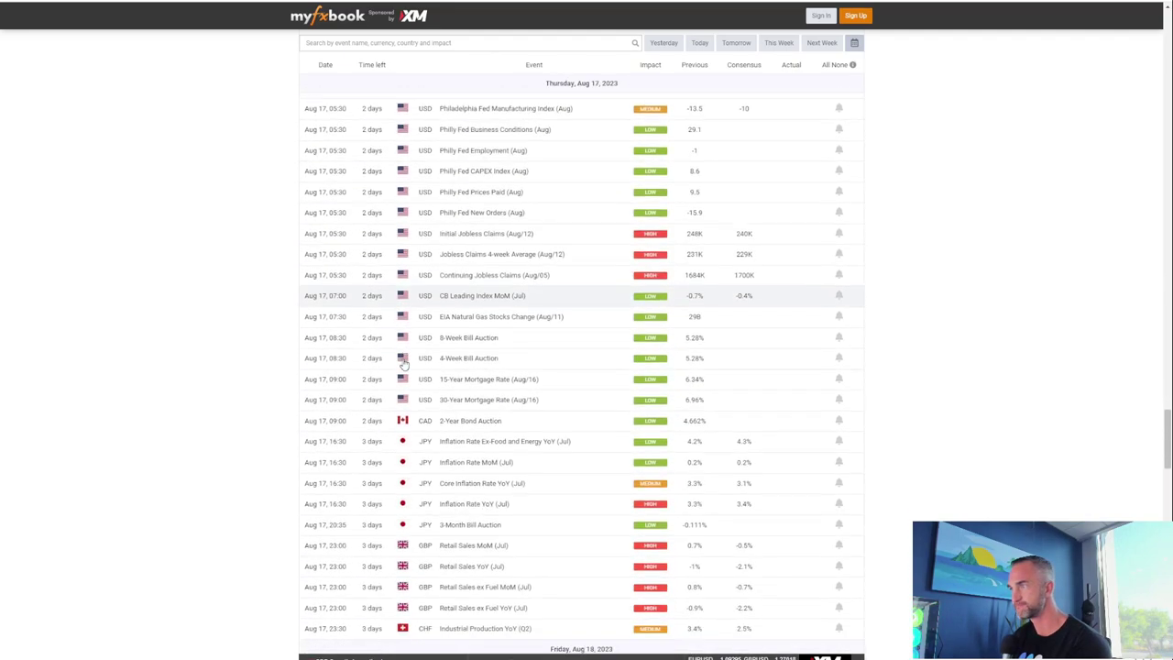
{"action": "scroll", "coordinate": [405, 363], "scroll_direction": "down", "scroll_amount": 1}
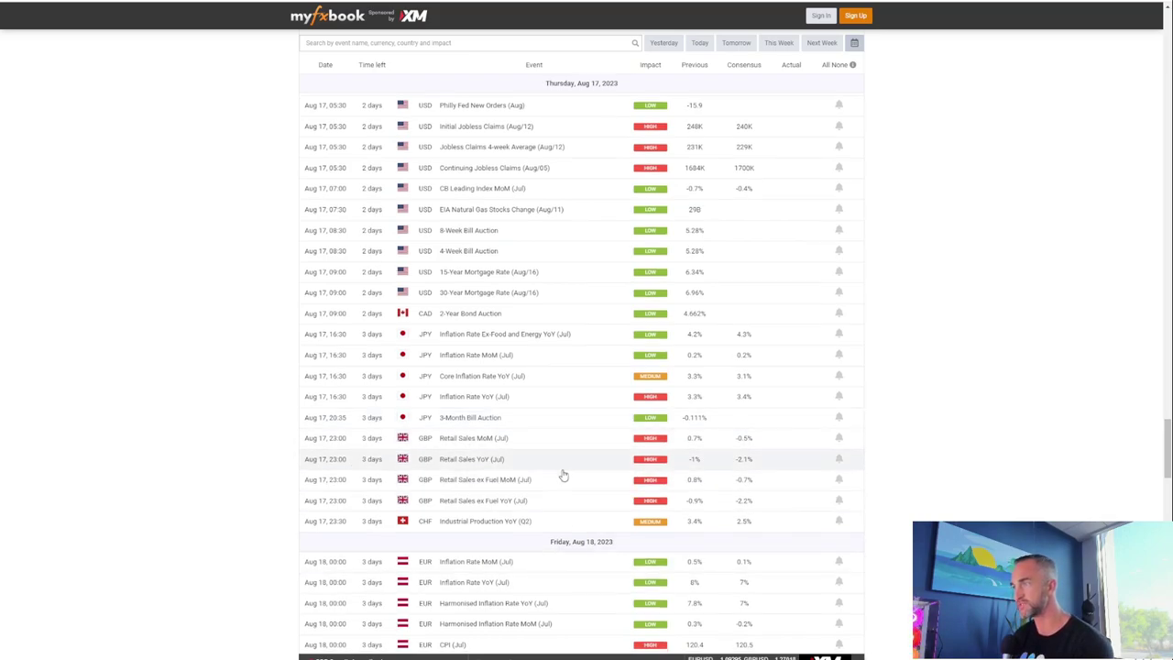
{"action": "scroll", "coordinate": [564, 475], "scroll_direction": "down", "scroll_amount": 10}
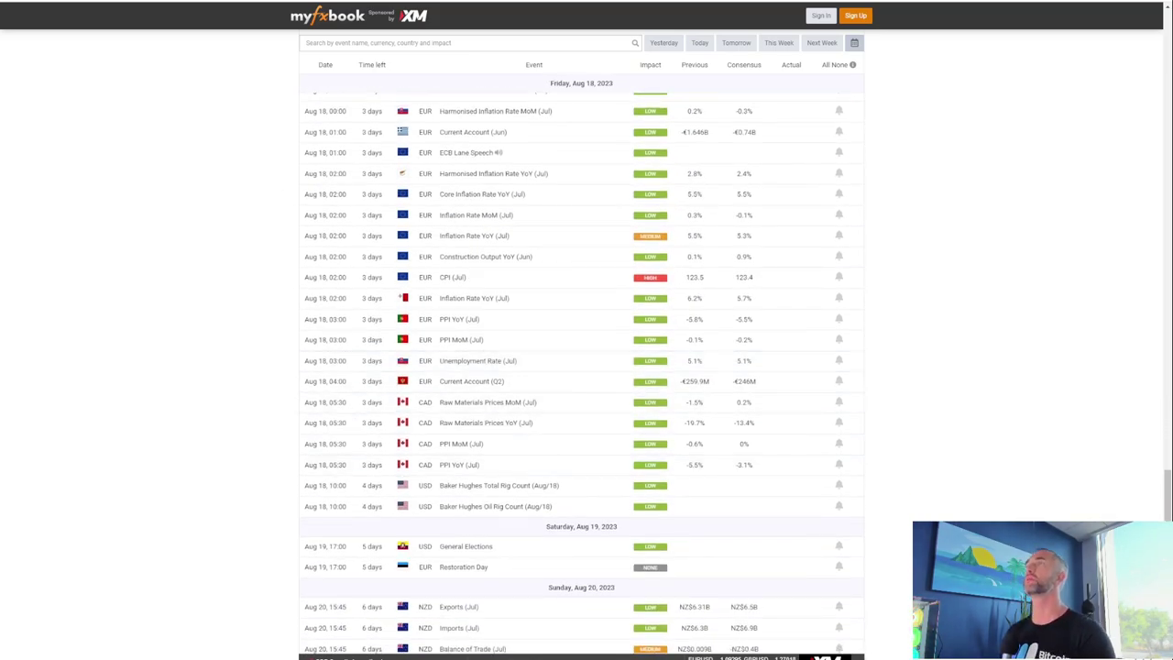
Switch back to the DXY 4-hour chart in TradingView and examine price around the descending trendline and upper green level
{"action": "key", "text": "ctrl+Tab"}
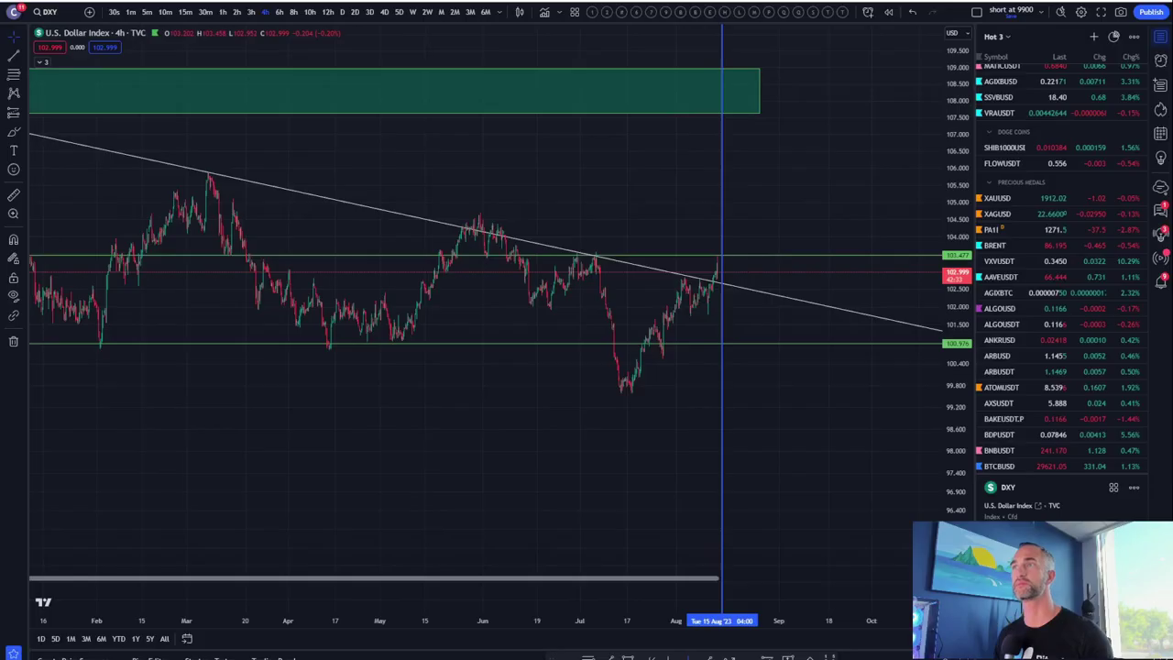
{"action": "scroll", "coordinate": [402, 299], "scroll_direction": "up", "scroll_amount": 5}
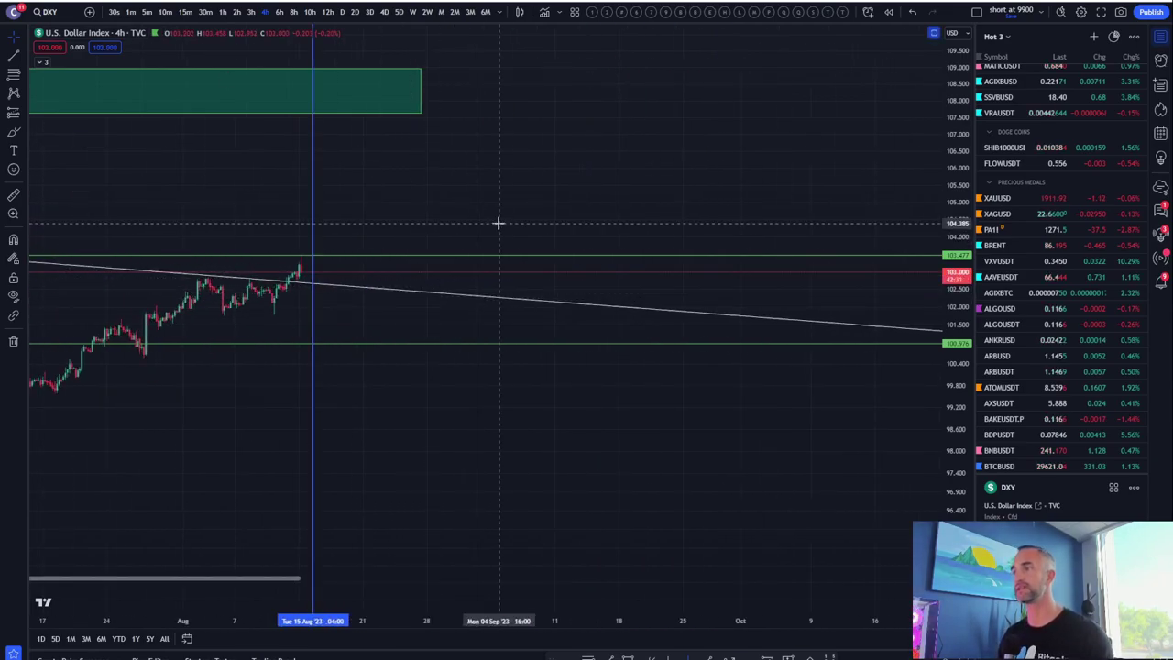
{"action": "left_click_drag", "start_coordinate": [498, 223], "coordinate": [743, 181]}
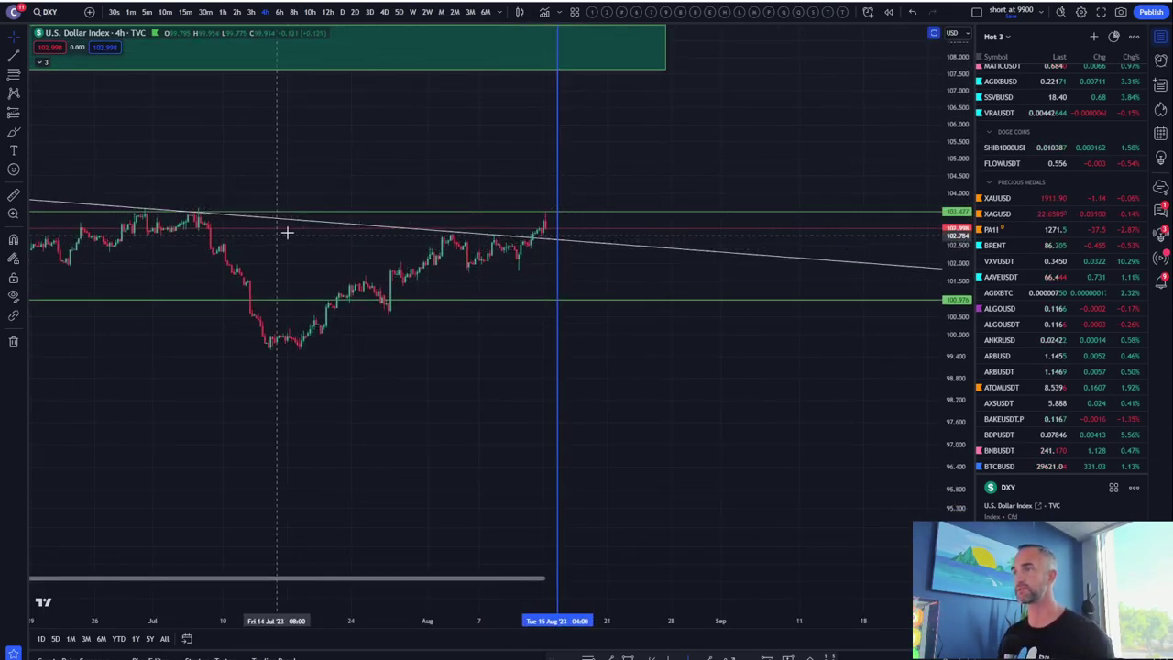
{"action": "scroll", "coordinate": [322, 235], "scroll_direction": "down", "scroll_amount": 5}
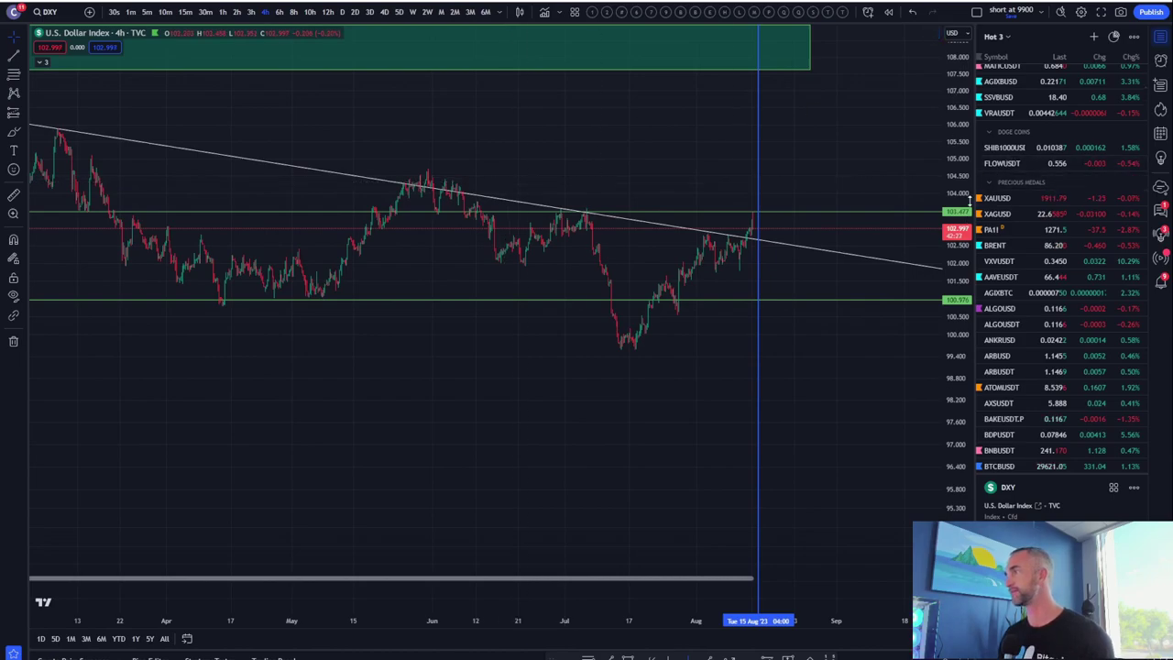
Open the XAUUSD 4-hour chart and examine gold's price against the lower green zone and the rising trendline
{"action": "left_click", "coordinate": [999, 213]}
{"action": "left_click", "coordinate": [999, 198]}
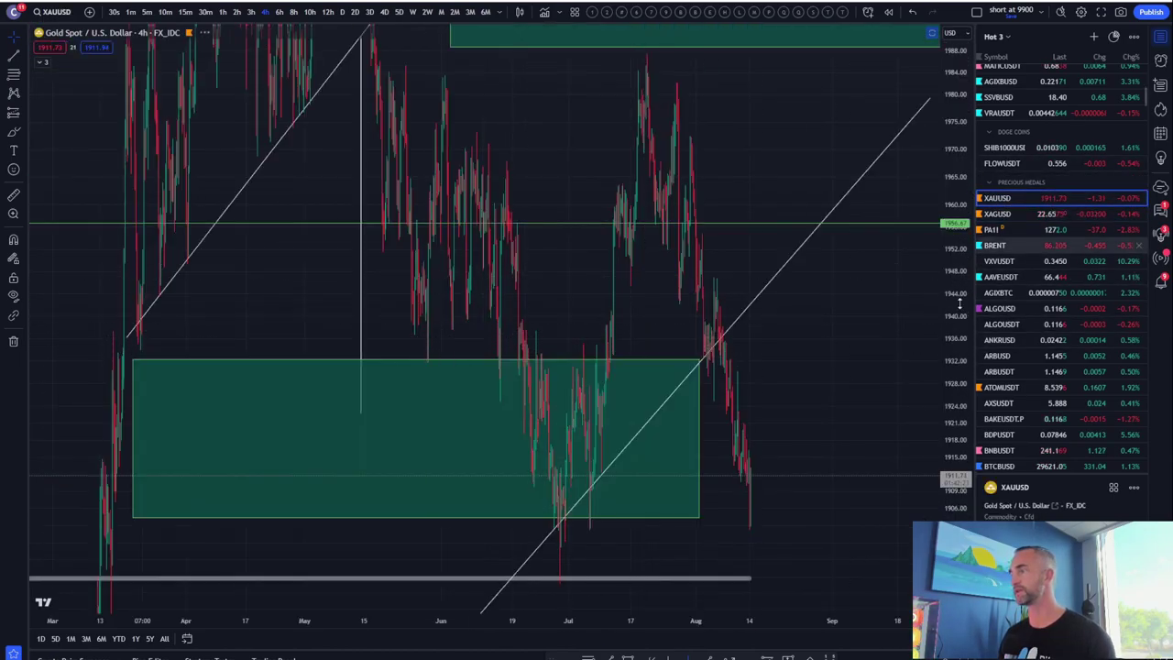
{"action": "scroll", "coordinate": [950, 356], "scroll_direction": "down", "scroll_amount": 8}
{"action": "scroll", "coordinate": [691, 484], "scroll_direction": "up", "scroll_amount": 6}
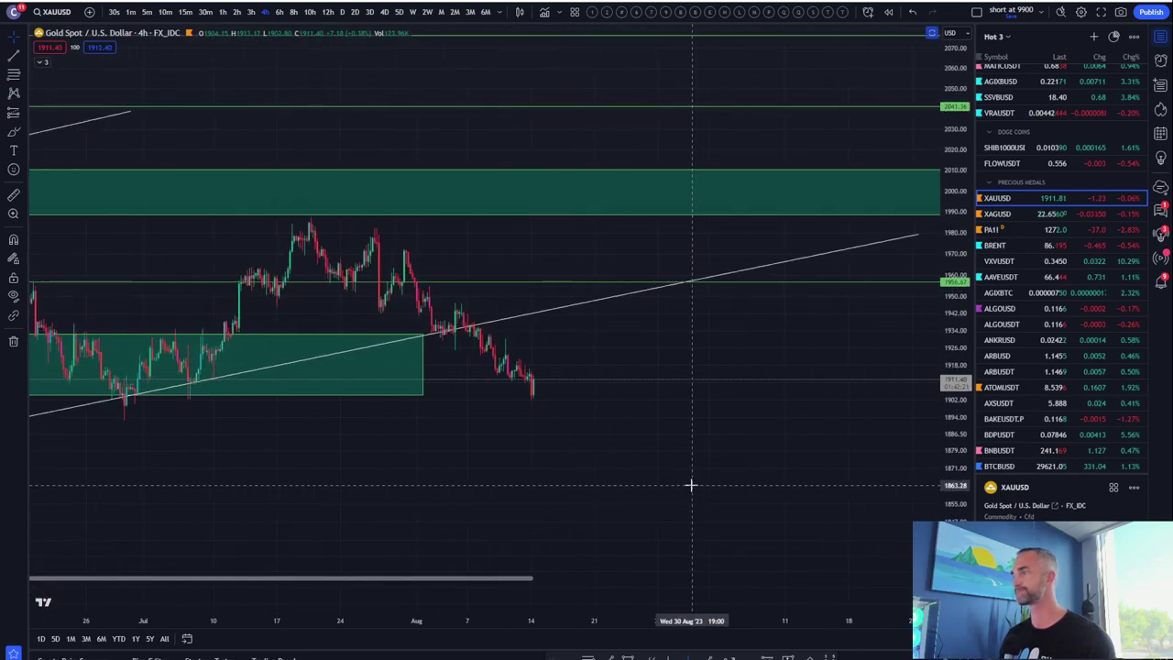
{"action": "left_click_drag", "start_coordinate": [616, 487], "coordinate": [703, 412]}
{"action": "scroll", "coordinate": [704, 412], "scroll_direction": "down", "scroll_amount": 4}
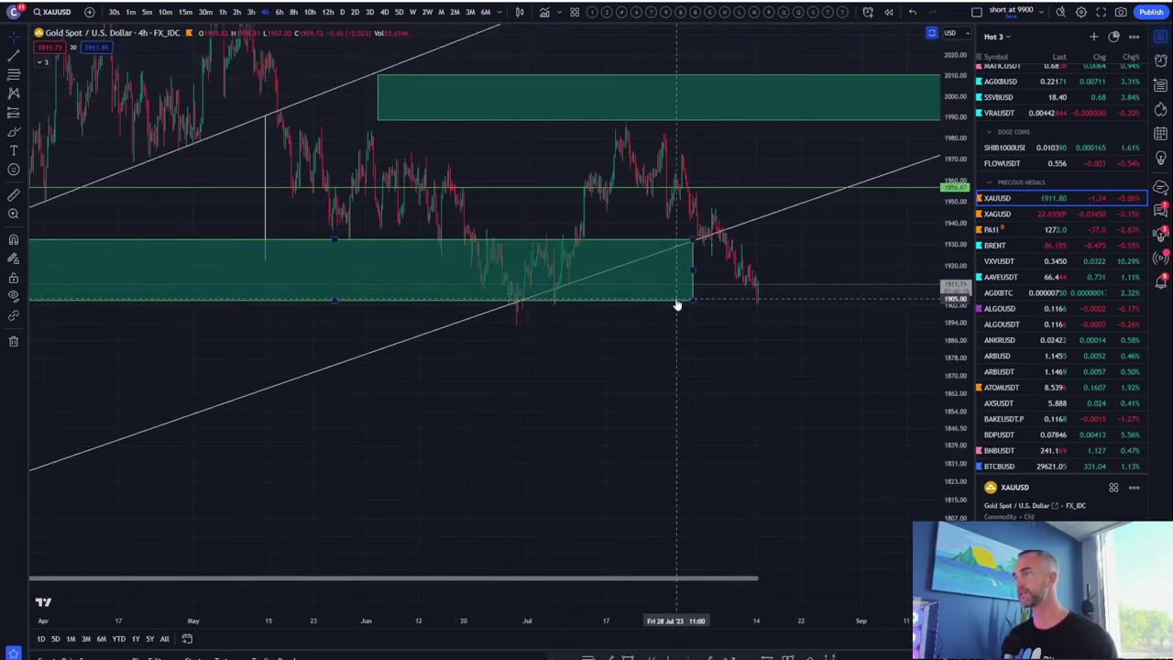
{"action": "scroll", "coordinate": [674, 307], "scroll_direction": "down", "scroll_amount": 5}
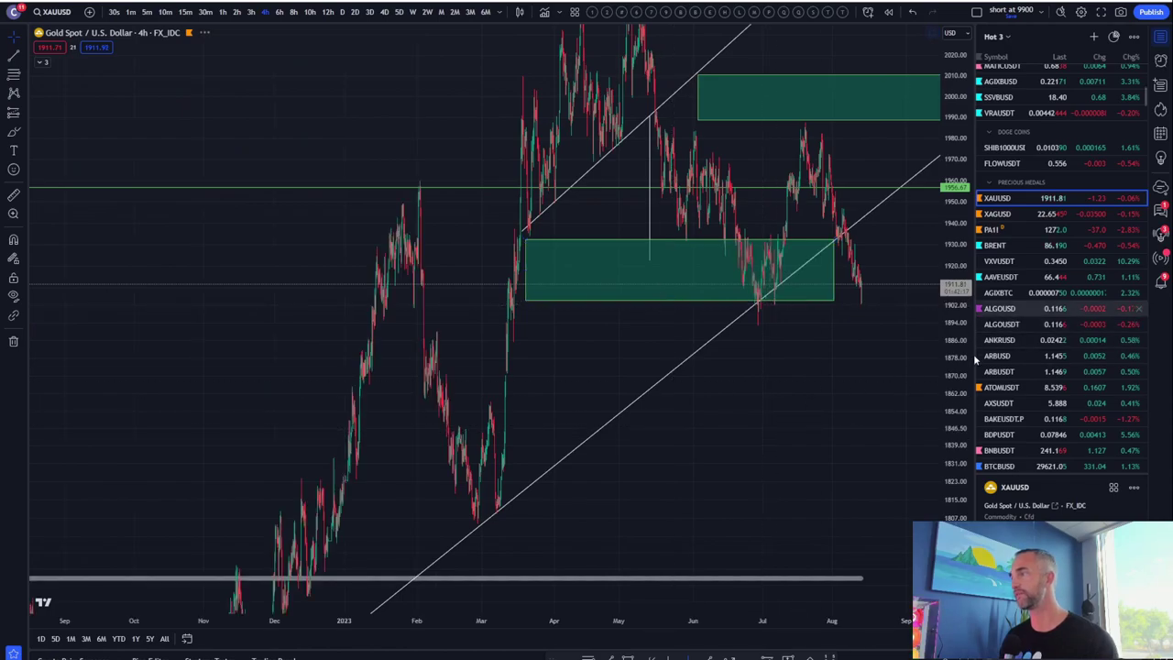
Draw a Fibonacci retracement on gold from the late-February 2023 low at 1808.37 to the high at 2082.63
{"action": "scroll", "coordinate": [964, 375], "scroll_direction": "down", "scroll_amount": 7}
{"action": "left_click_drag", "start_coordinate": [807, 467], "coordinate": [688, 467]}
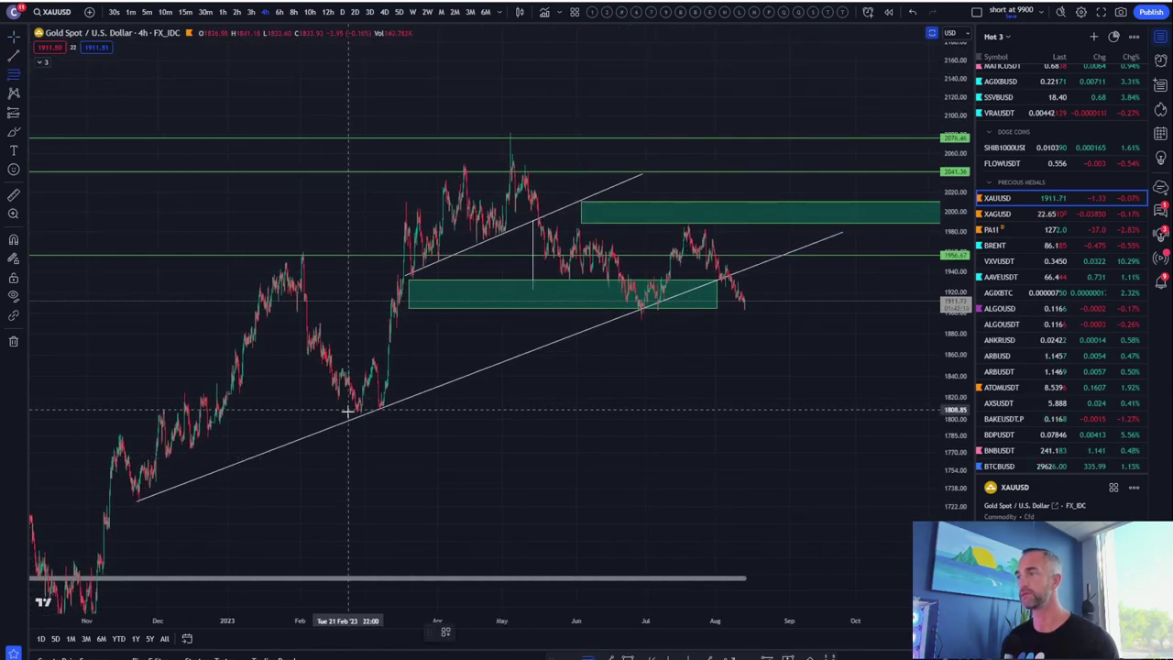
{"action": "mouse_move", "coordinate": [359, 410]}
{"action": "left_mouse_down"}
{"action": "mouse_move", "coordinate": [733, 307]}
{"action": "mouse_move", "coordinate": [914, 132]}
{"action": "left_mouse_up"}
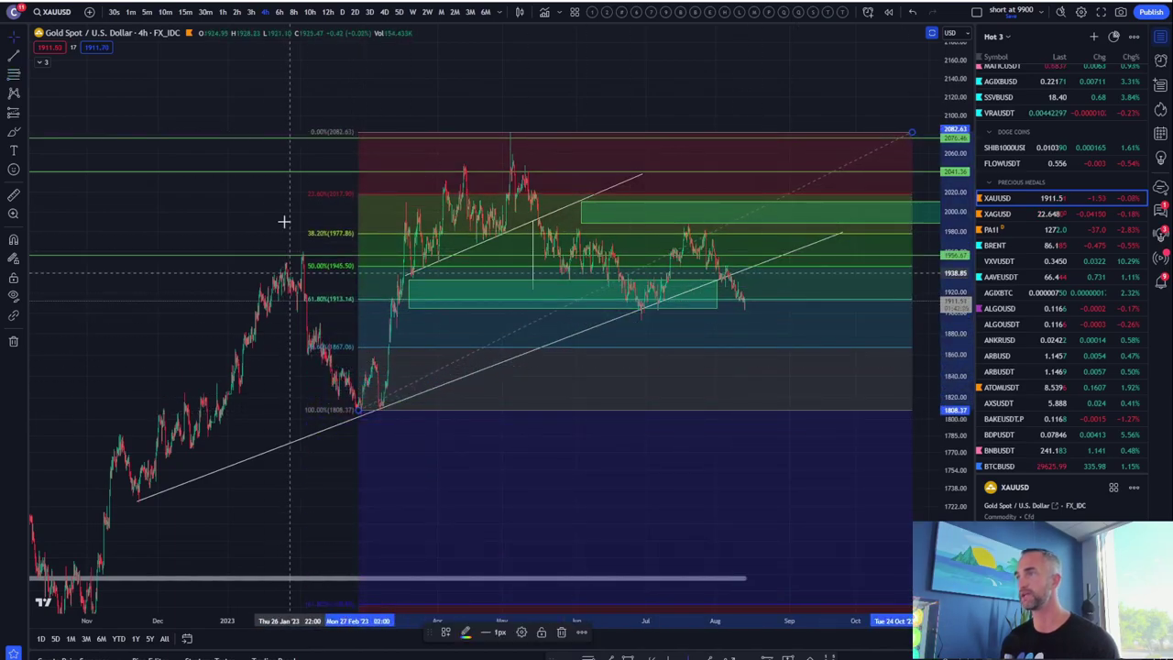
Switch XAUUSD to the daily timeframe and adjust the Fibonacci retracement to run from 1804.51 to 2082.63
{"action": "left_click", "coordinate": [346, 13]}
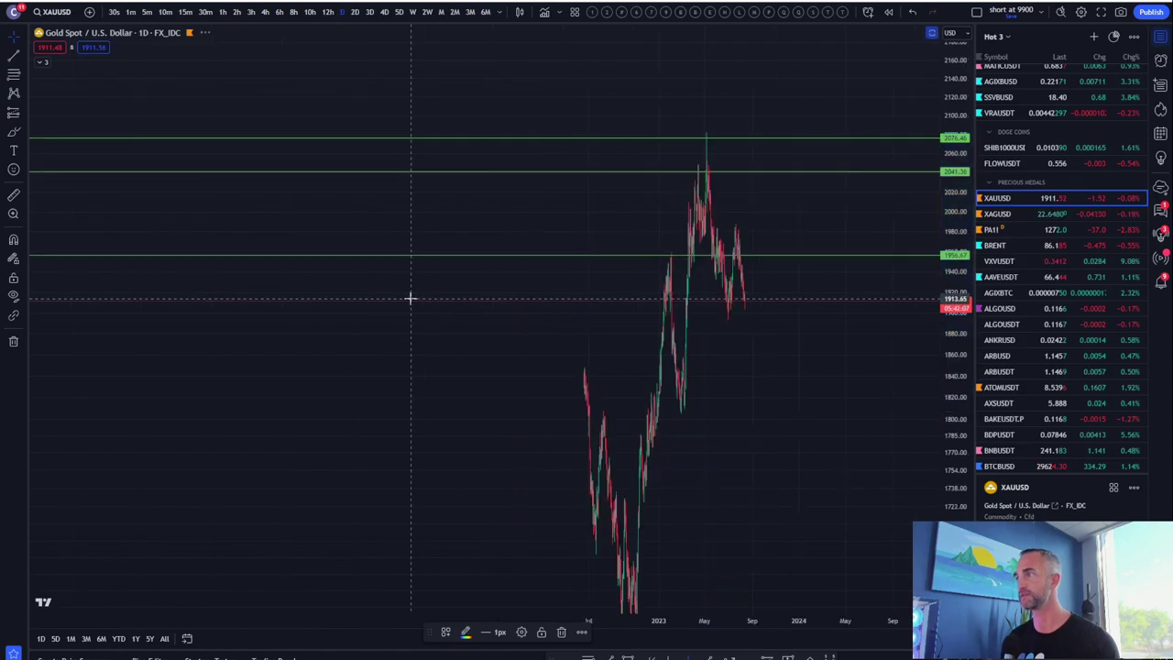
{"action": "scroll", "coordinate": [784, 332], "scroll_direction": "up", "scroll_amount": 5}
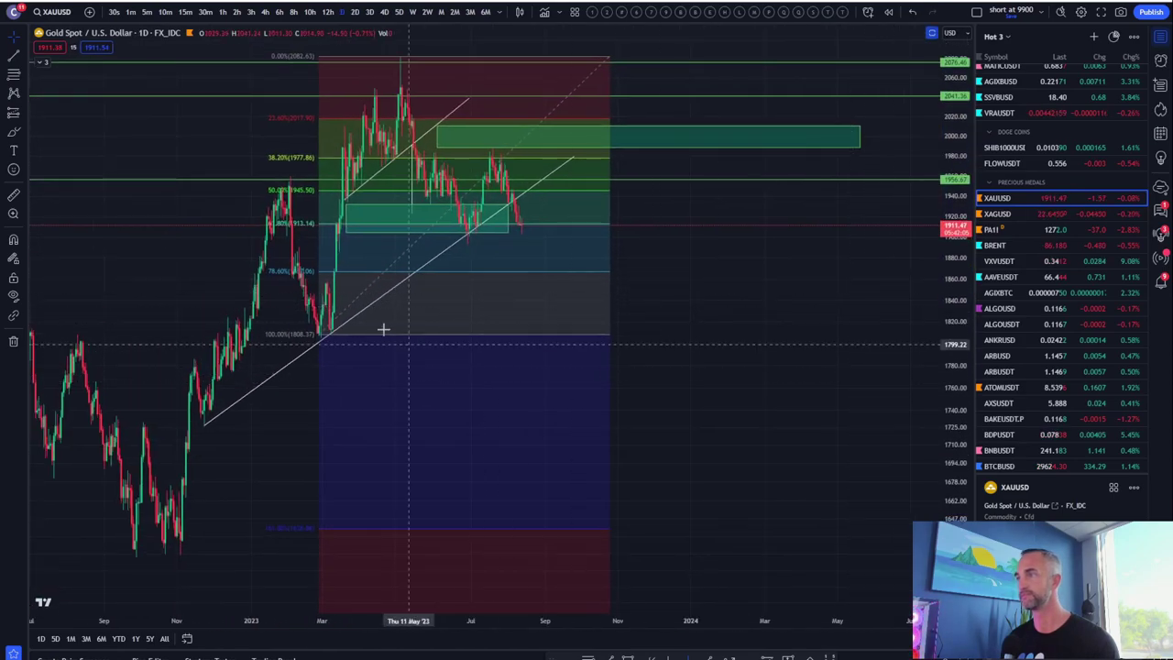
{"action": "left_click_drag", "start_coordinate": [314, 340], "coordinate": [298, 343]}
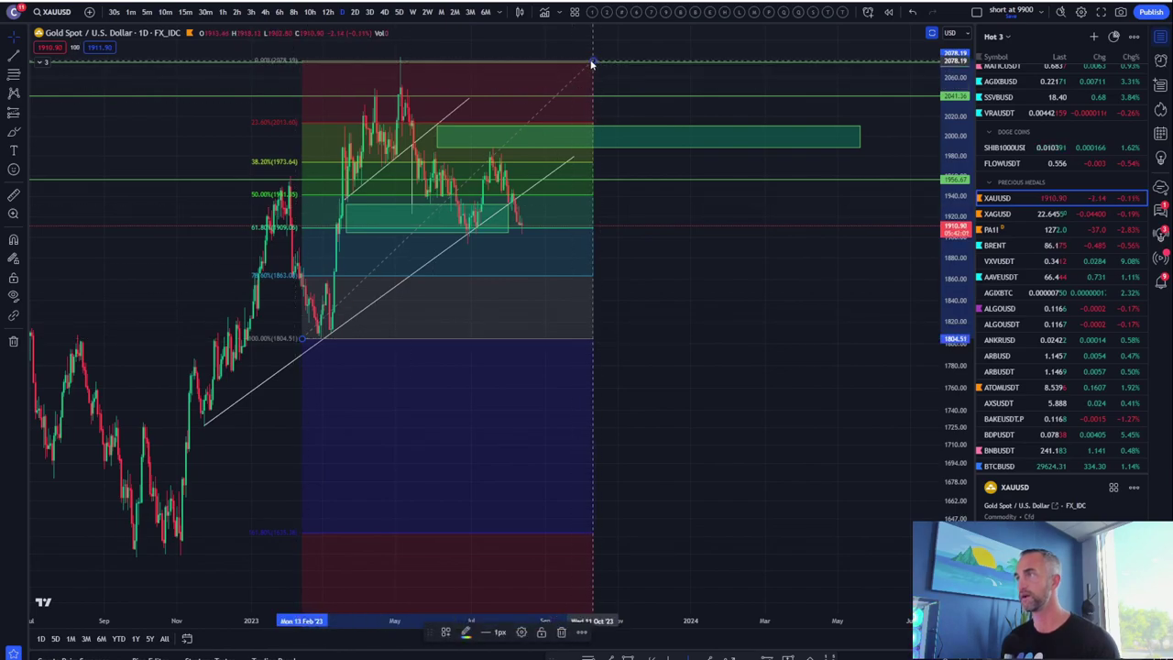
{"action": "left_click_drag", "start_coordinate": [593, 62], "coordinate": [636, 58]}
Examine gold's daily price history against the Fibonacci levels, the rising trendline and the lower green zone
{"action": "scroll", "coordinate": [923, 212], "scroll_direction": "down", "scroll_amount": 4}
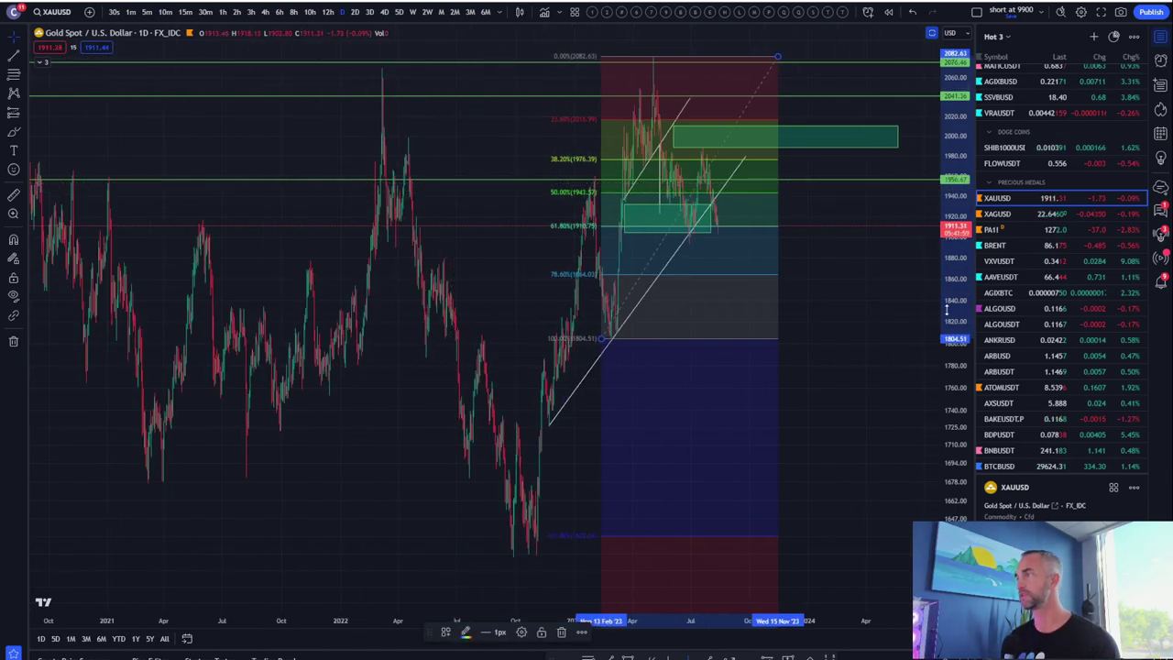
{"action": "scroll", "coordinate": [953, 309], "scroll_direction": "down", "scroll_amount": 5}
{"action": "scroll", "coordinate": [782, 377], "scroll_direction": "up", "scroll_amount": 5}
{"action": "left_click_drag", "start_coordinate": [687, 386], "coordinate": [919, 333]}
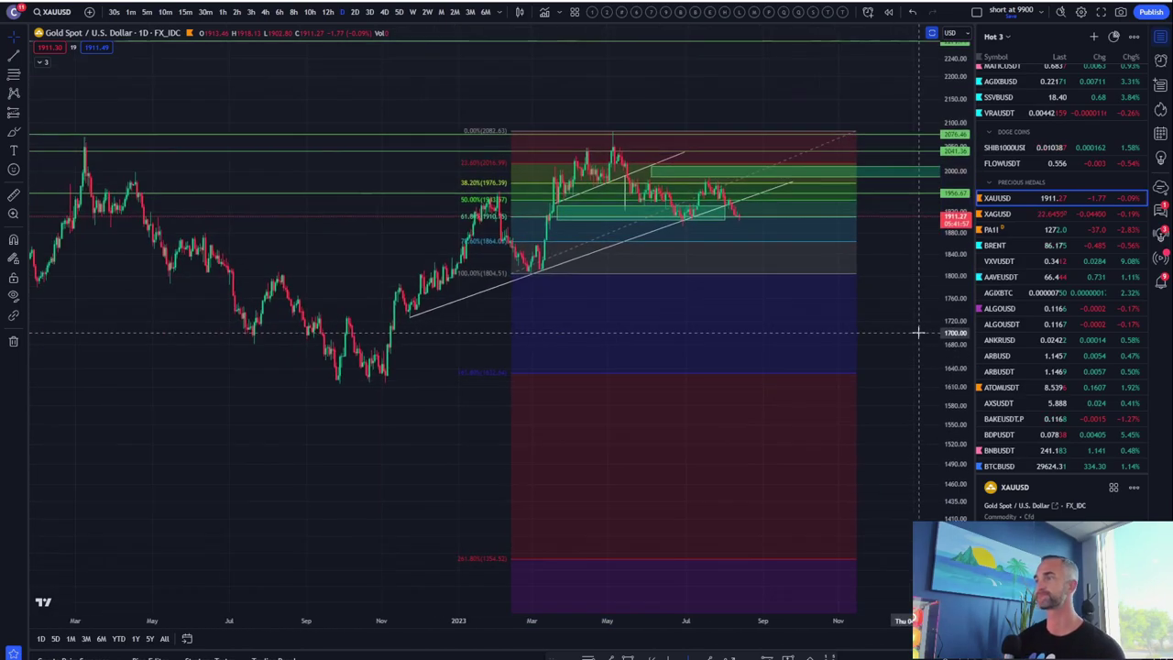
{"action": "scroll", "coordinate": [917, 333], "scroll_direction": "up", "scroll_amount": 3}
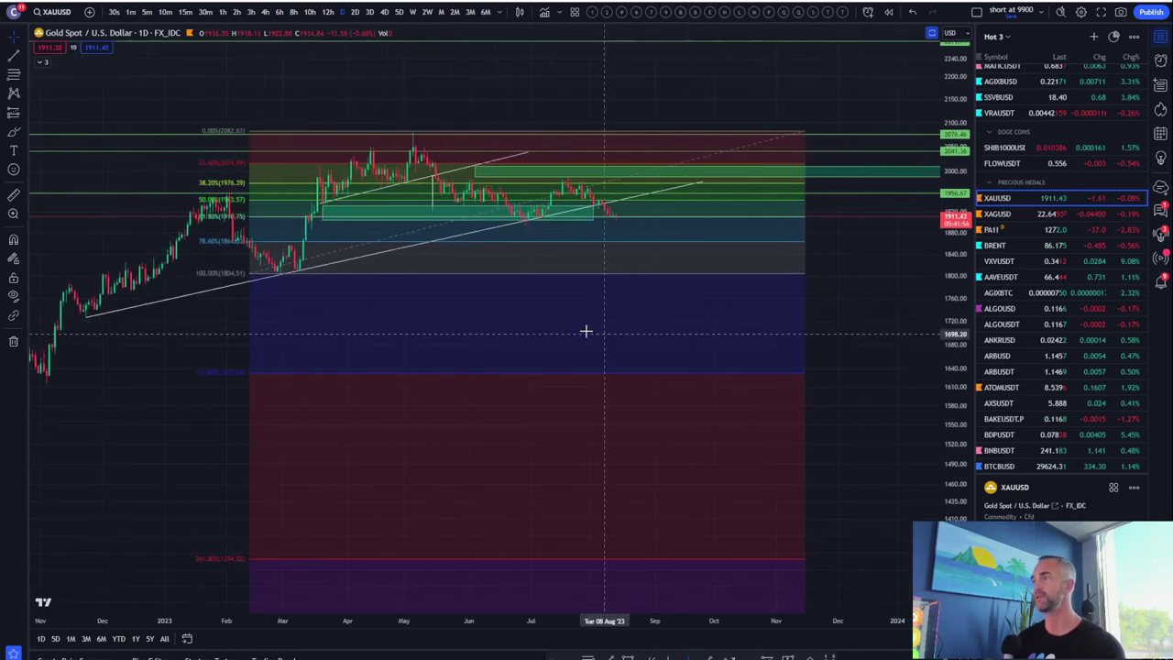
{"action": "left_click", "coordinate": [453, 207]}
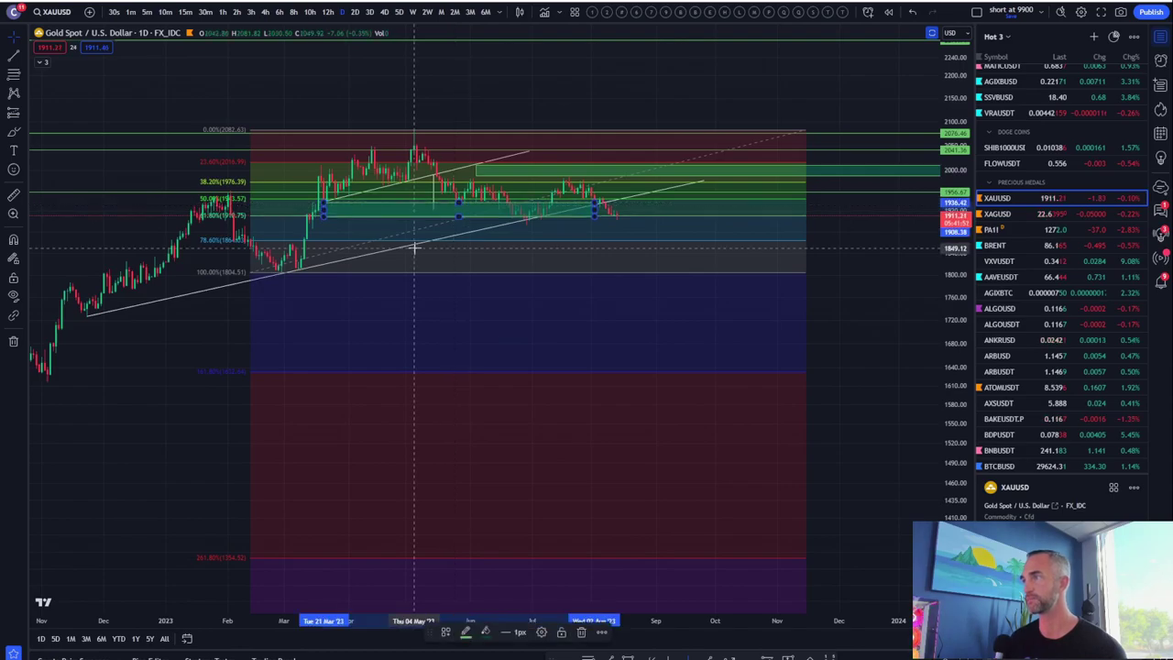
{"action": "scroll", "coordinate": [973, 190], "scroll_direction": "up", "scroll_amount": 5}
{"action": "left_click_drag", "start_coordinate": [959, 194], "coordinate": [958, 273]}
{"action": "left_click_drag", "start_coordinate": [901, 222], "coordinate": [812, 343]}
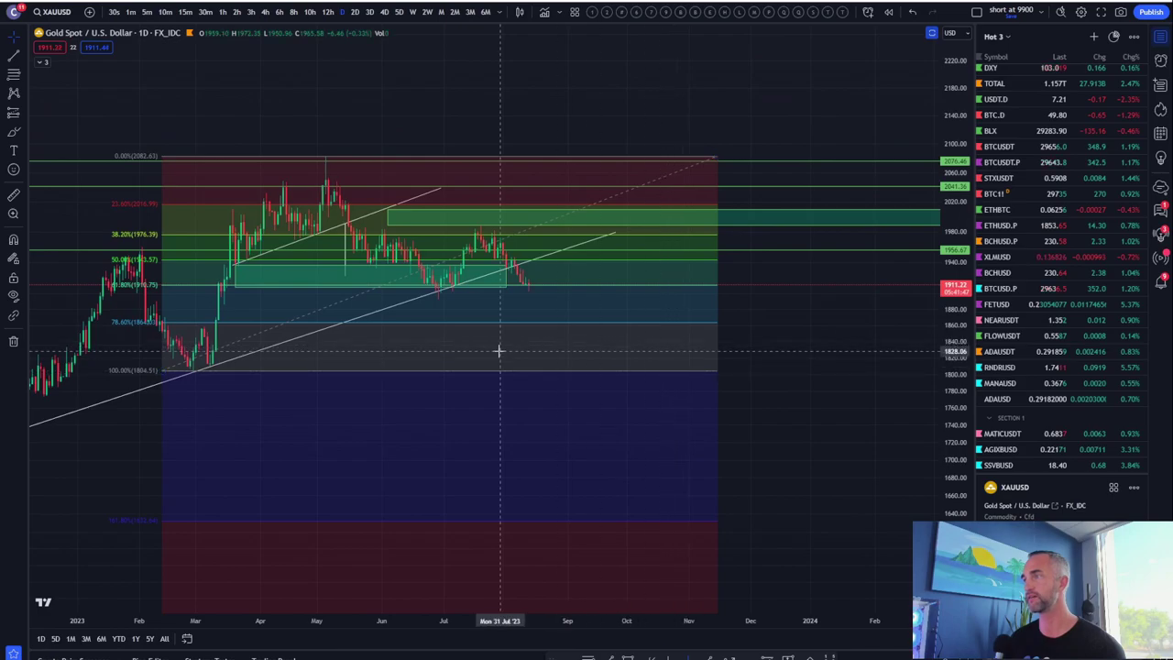
{"action": "scroll", "coordinate": [499, 350], "scroll_direction": "down", "scroll_amount": 5}
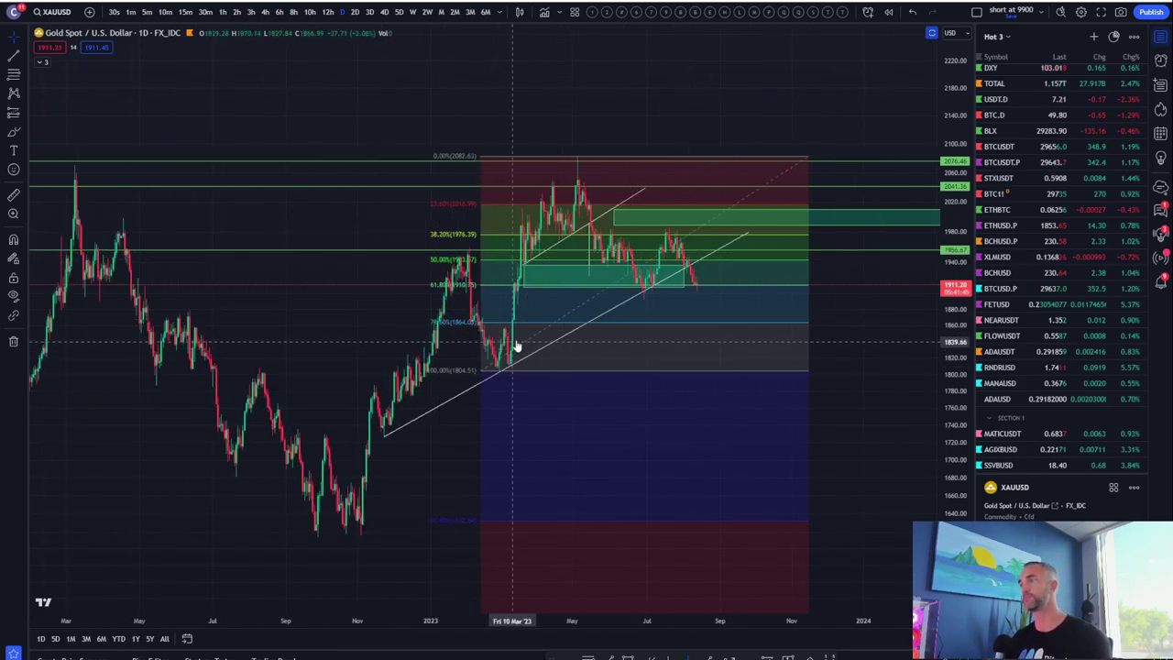
Move the lower green zone on gold to 1942.56–1911.51, between the 50% and 61.8% retracement levels, ending at Aug 10
{"action": "left_click", "coordinate": [564, 267]}
{"action": "left_click_drag", "start_coordinate": [564, 268], "coordinate": [574, 264]}
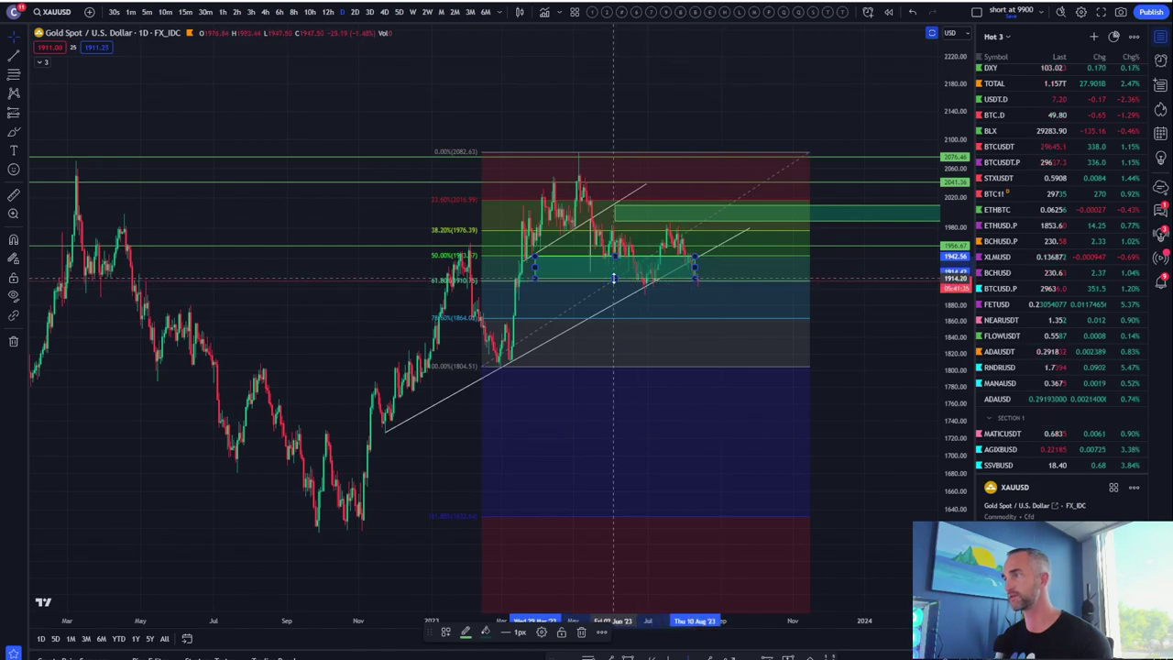
{"action": "scroll", "coordinate": [680, 286], "scroll_direction": "up", "scroll_amount": 2}
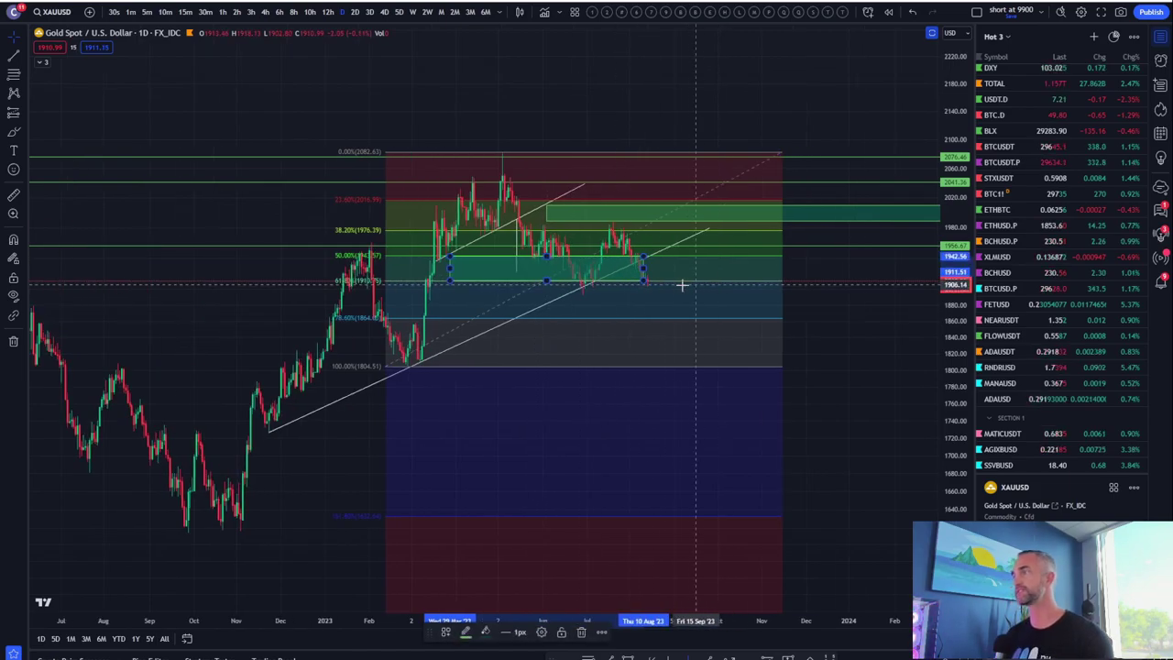
{"action": "left_click_drag", "start_coordinate": [946, 261], "coordinate": [946, 216]}
{"action": "scroll", "coordinate": [822, 403], "scroll_direction": "up", "scroll_amount": 5}
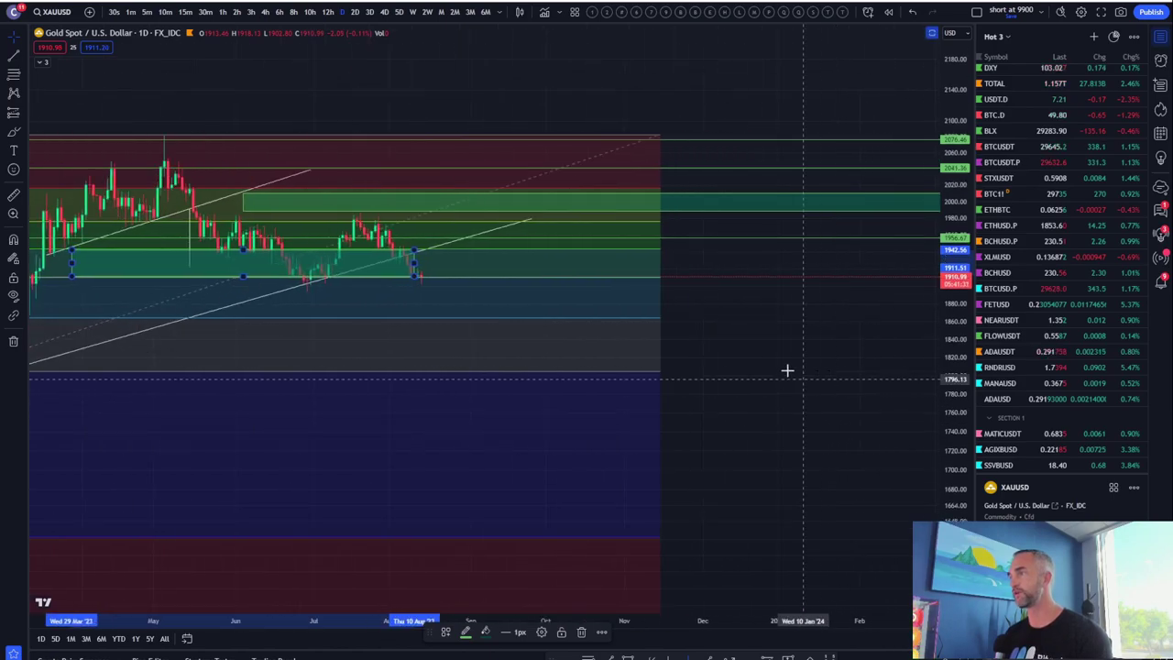
Delete the Fibonacci retracement from the gold chart
{"action": "left_click_drag", "start_coordinate": [642, 394], "coordinate": [758, 403]}
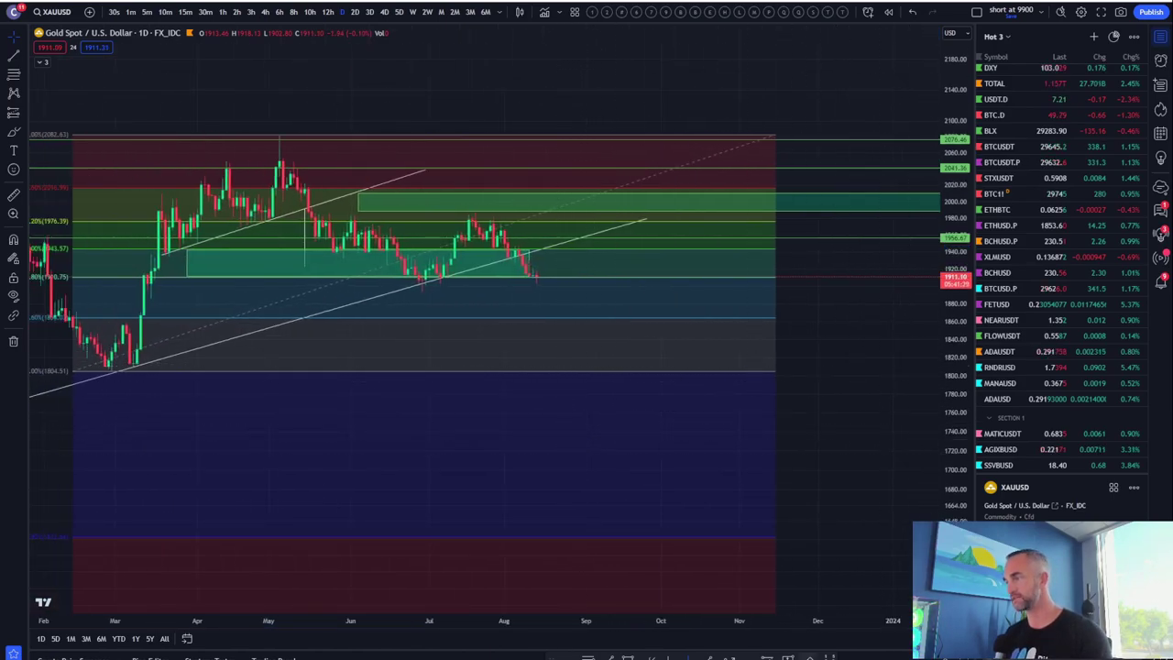
{"action": "key", "text": "Delete"}
{"action": "scroll", "coordinate": [562, 445], "scroll_direction": "down", "scroll_amount": 4}
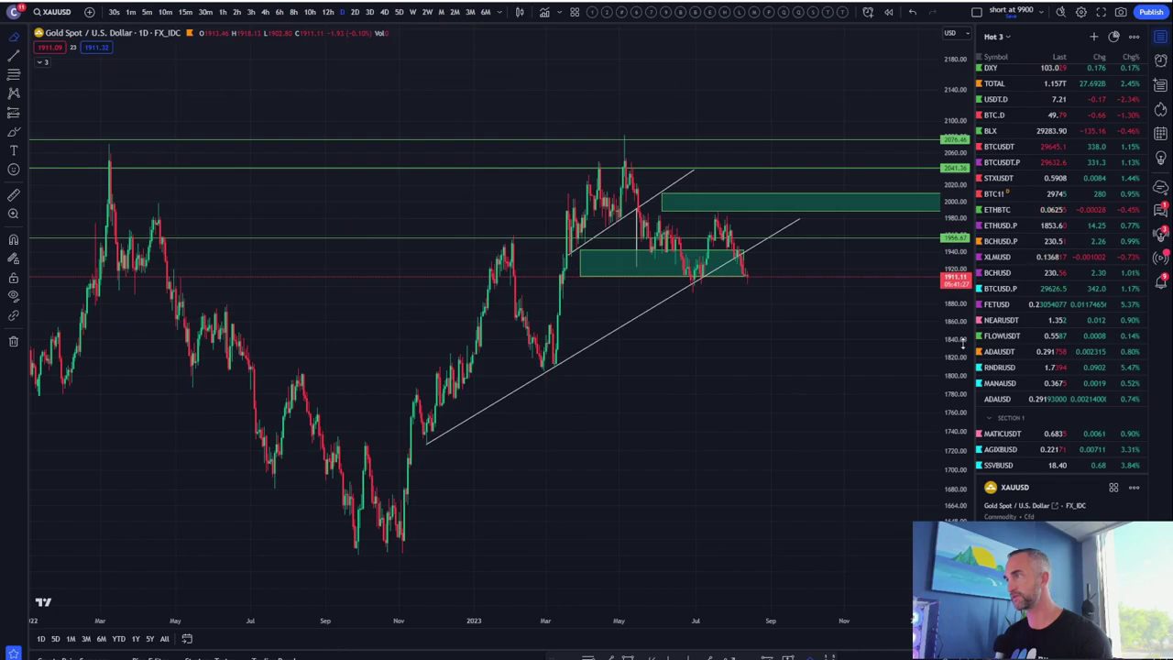
{"action": "scroll", "coordinate": [889, 377], "scroll_direction": "up", "scroll_amount": 3}
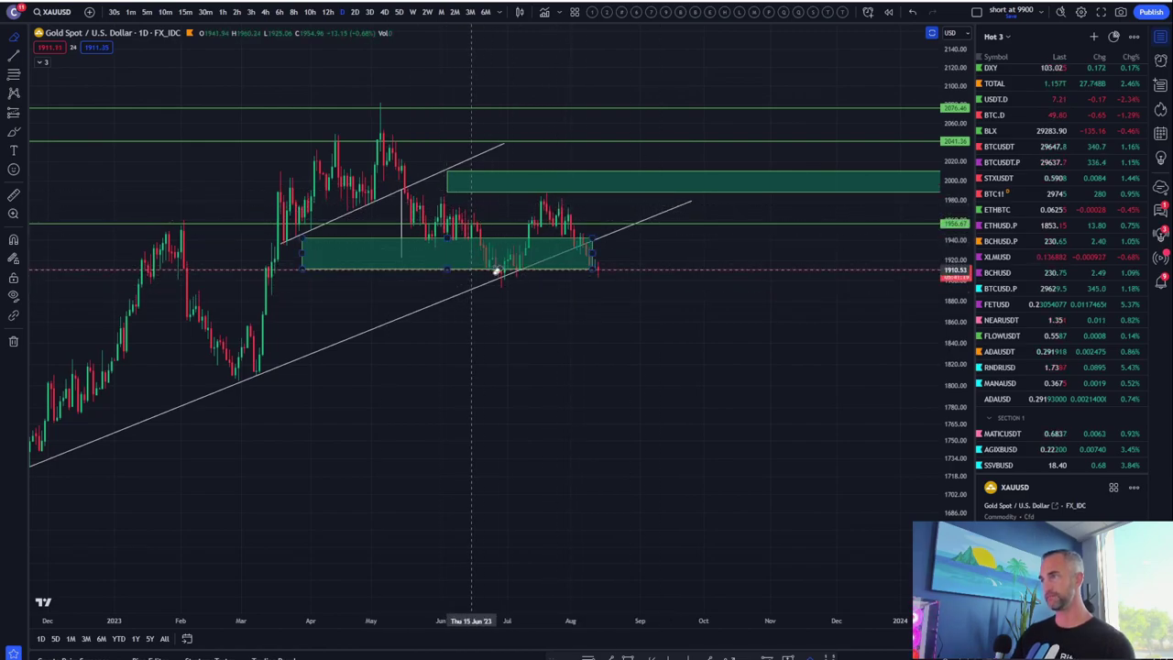
Examine gold's daily price action against the green zones and rising trendline, and check the oscillators in the lower indicator panes
{"action": "left_click_drag", "start_coordinate": [602, 296], "coordinate": [778, 309]}
{"action": "scroll", "coordinate": [741, 325], "scroll_direction": "up", "scroll_amount": 3}
{"action": "double_click", "coordinate": [739, 323]}
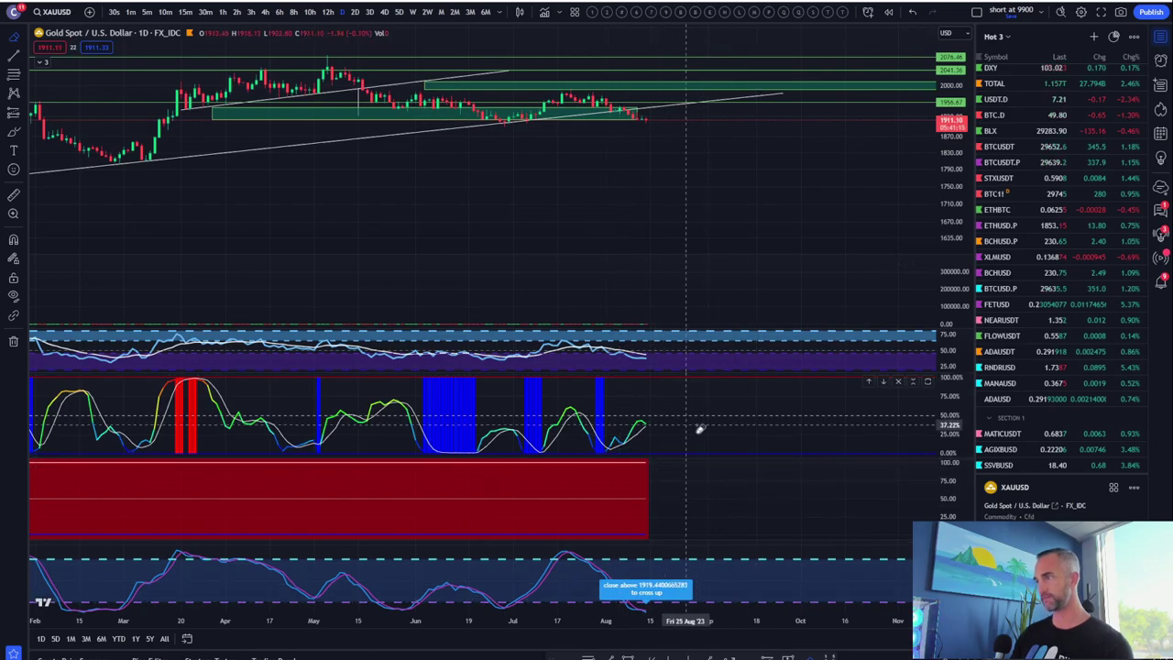
{"action": "double_click", "coordinate": [689, 161]}
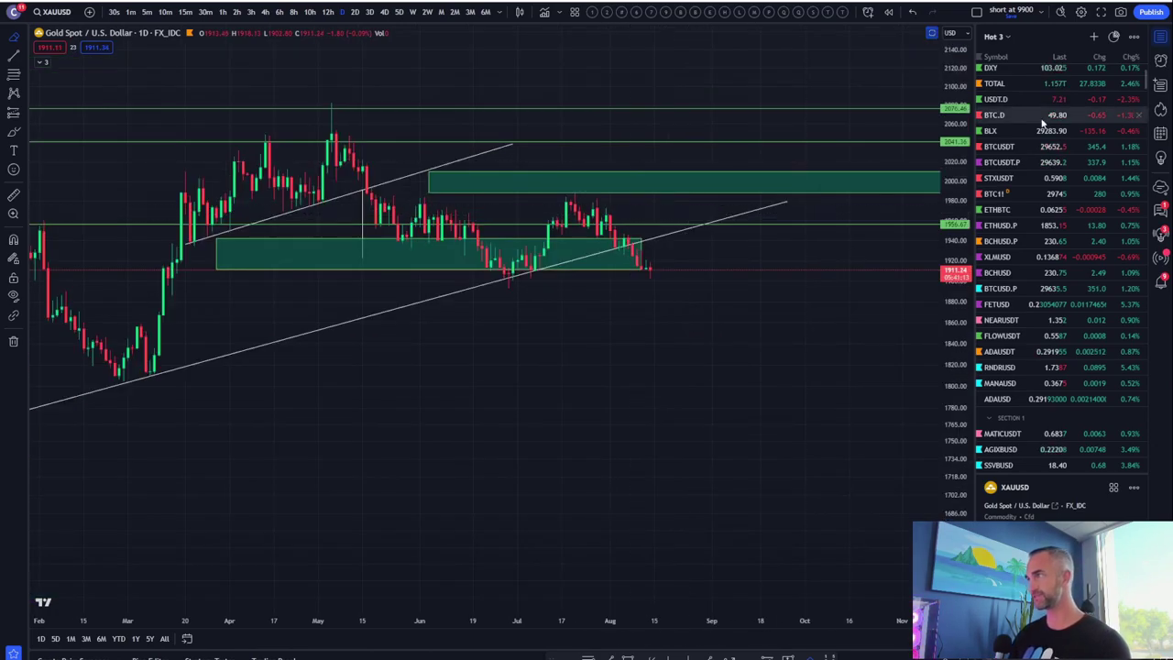
{"action": "scroll", "coordinate": [791, 348], "scroll_direction": "down", "scroll_amount": 3}
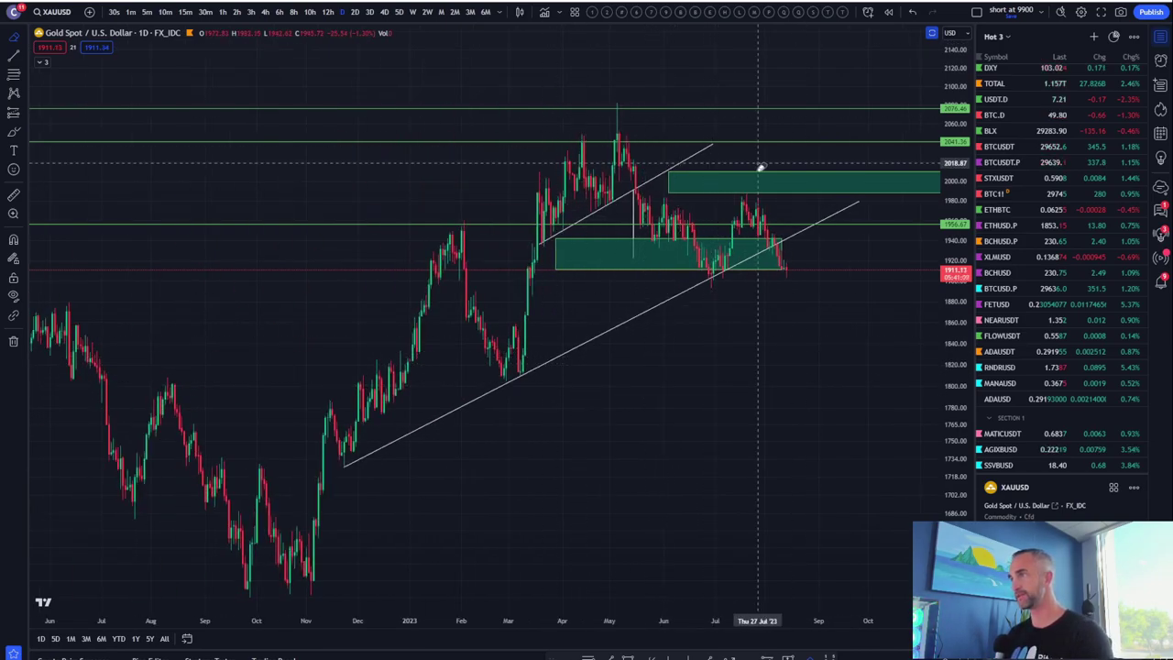
{"action": "scroll", "coordinate": [796, 315], "scroll_direction": "up", "scroll_amount": 3}
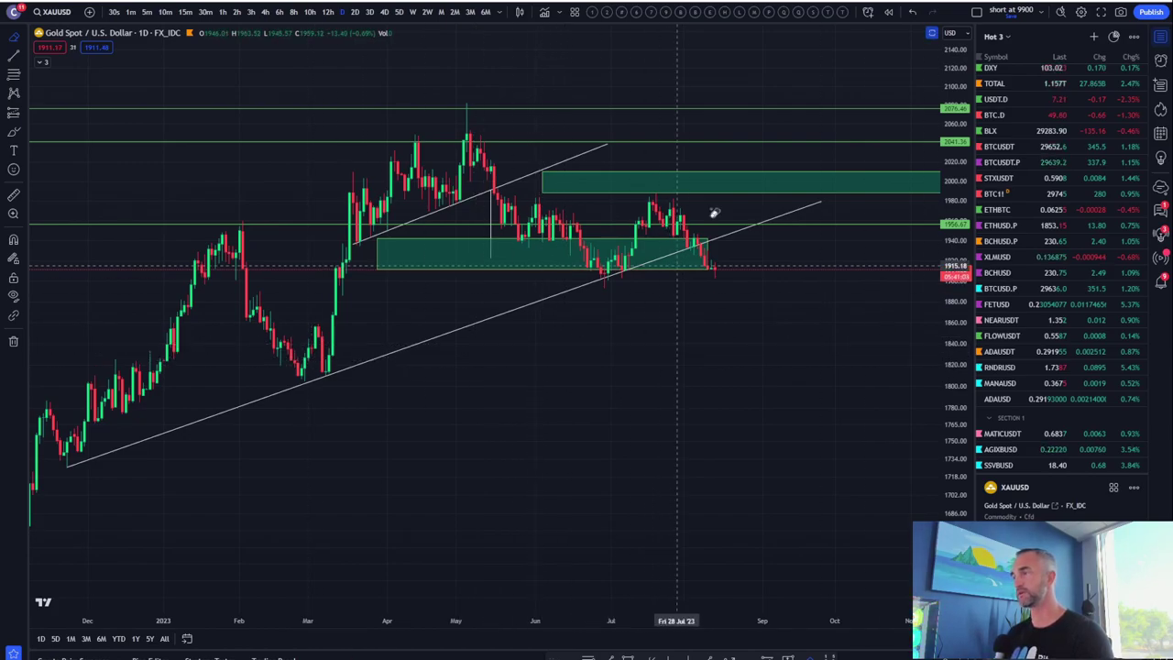
{"action": "scroll", "coordinate": [577, 366], "scroll_direction": "down", "scroll_amount": 3}
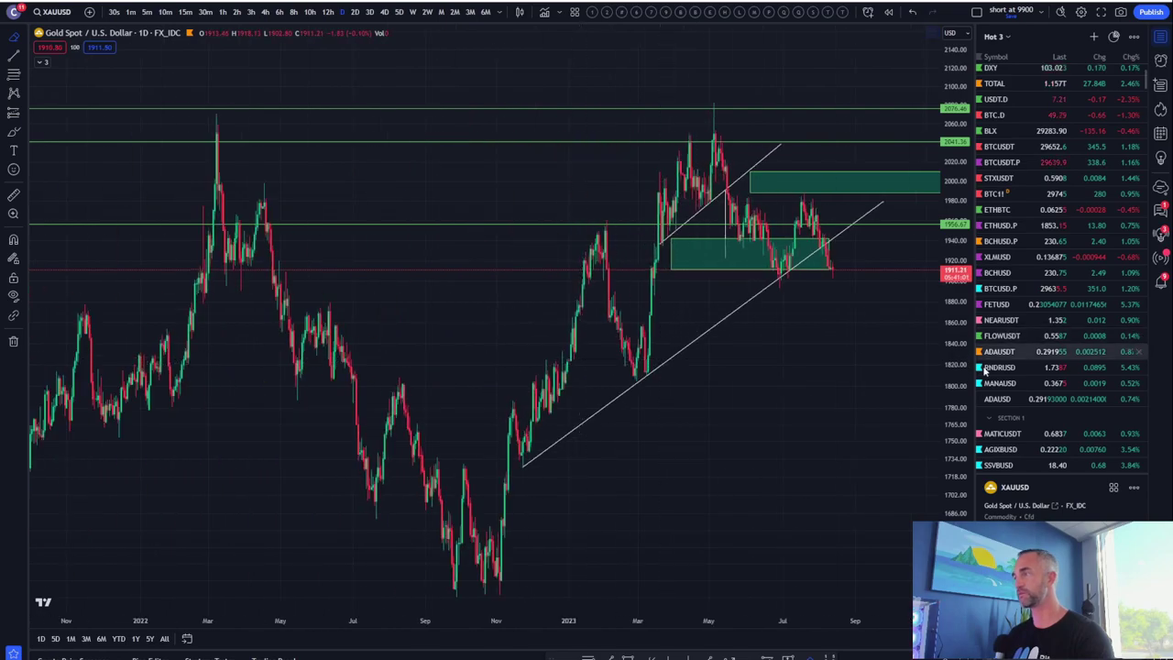
{"action": "left_click_drag", "start_coordinate": [968, 374], "coordinate": [962, 409]}
{"action": "scroll", "coordinate": [853, 477], "scroll_direction": "up", "scroll_amount": 5}
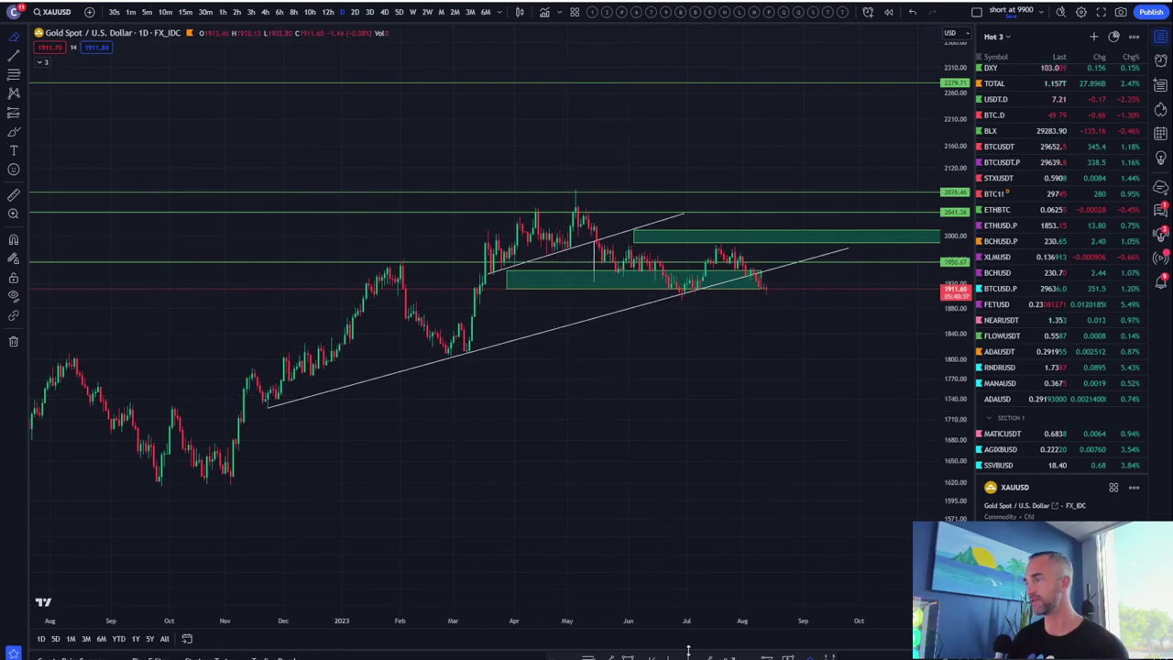
Place a horizontal line on the gold chart at 1885.49
{"action": "left_click", "coordinate": [620, 304]}
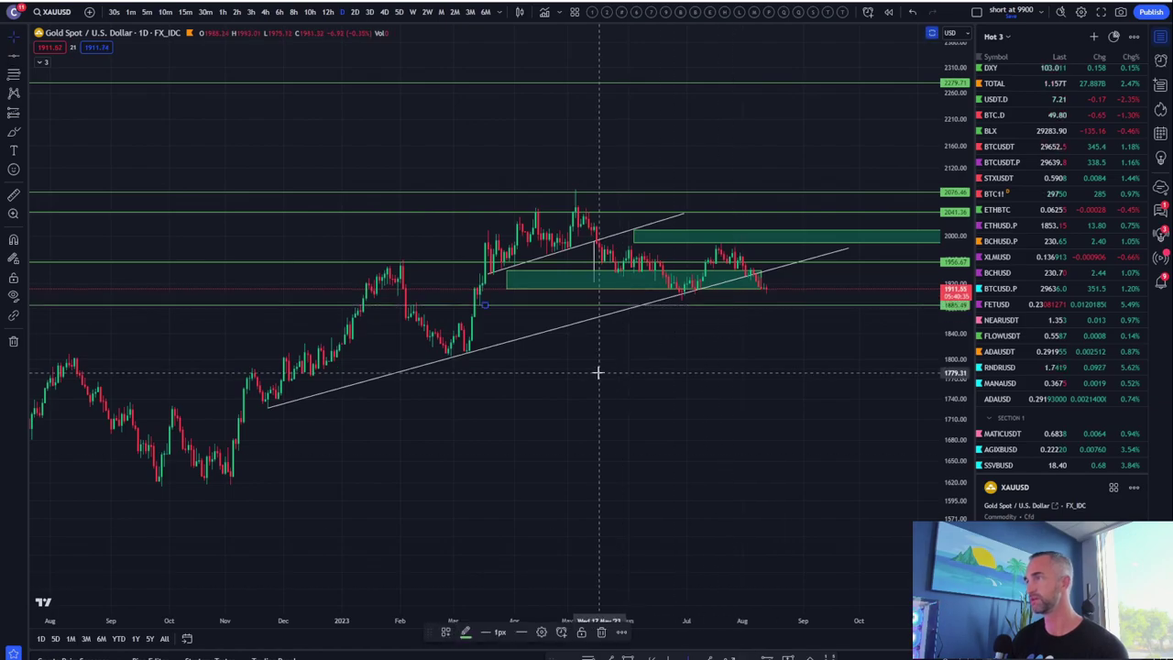
{"action": "scroll", "coordinate": [610, 374], "scroll_direction": "down", "scroll_amount": 3}
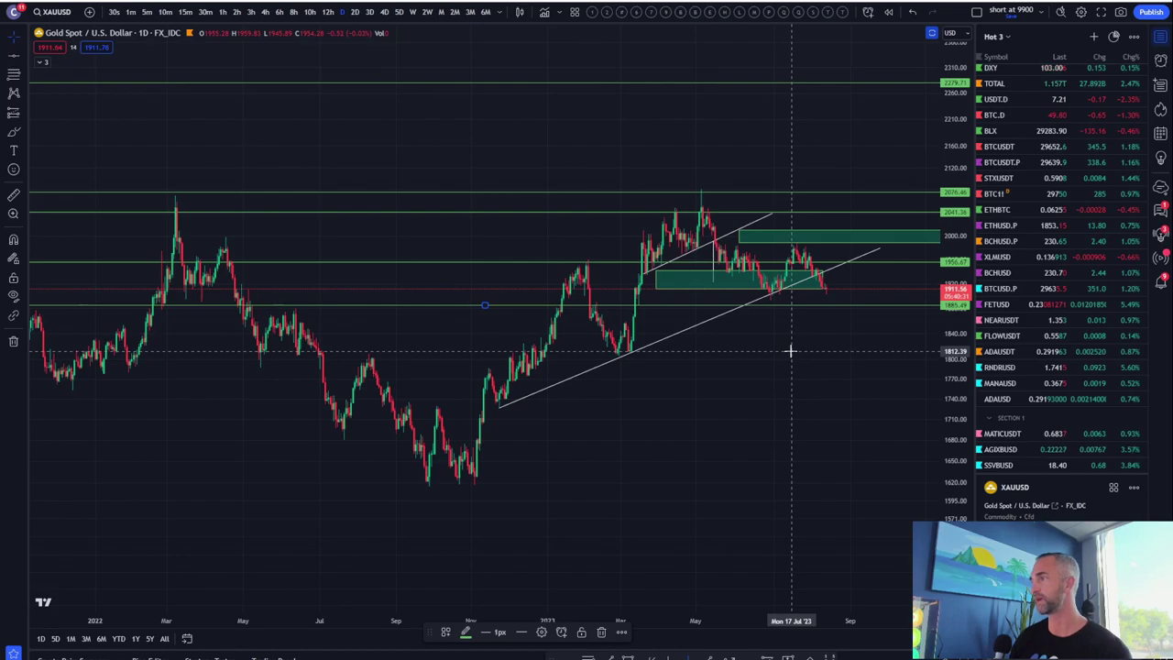
{"action": "scroll", "coordinate": [767, 335], "scroll_direction": "up", "scroll_amount": 2}
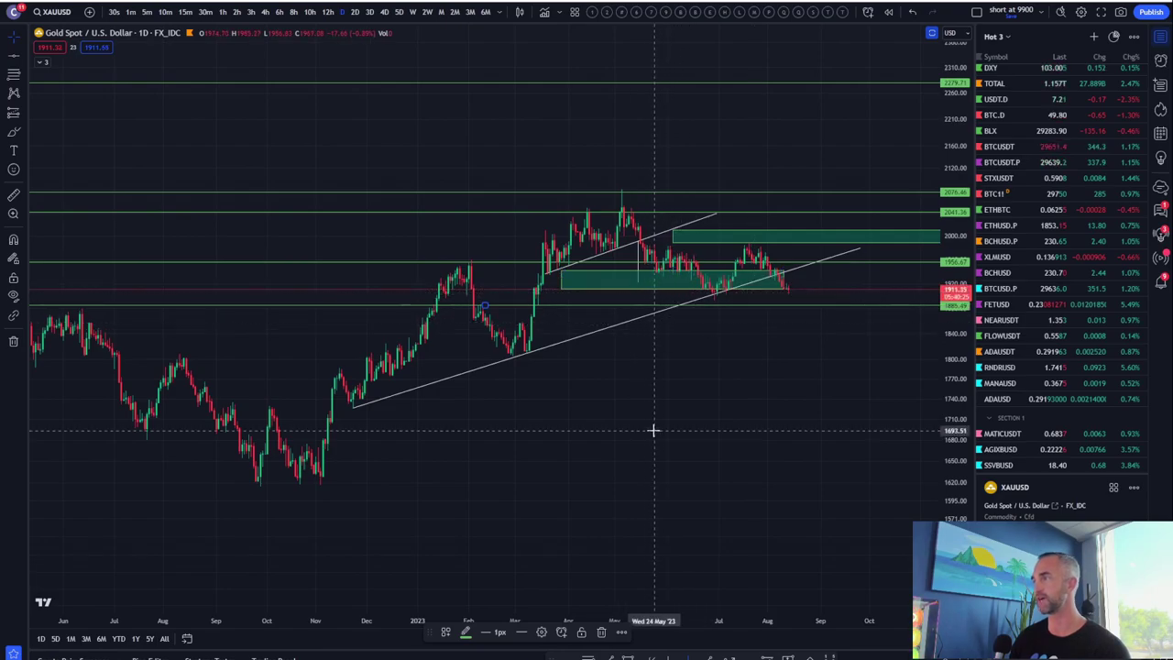
{"action": "left_click_drag", "start_coordinate": [967, 337], "coordinate": [962, 364]}
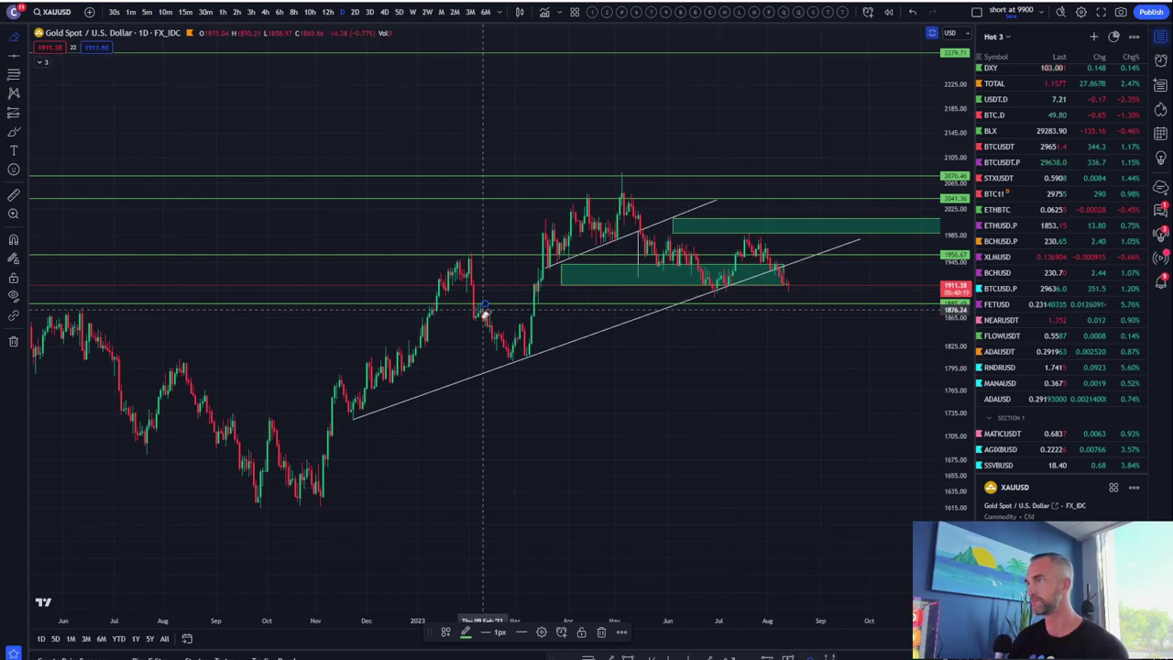
Remove the 2076.46 and 2041.36 horizontal lines, the upper green zone and the upper trendline from gold
{"action": "left_click", "coordinate": [469, 197]}
{"action": "left_click", "coordinate": [484, 176]}
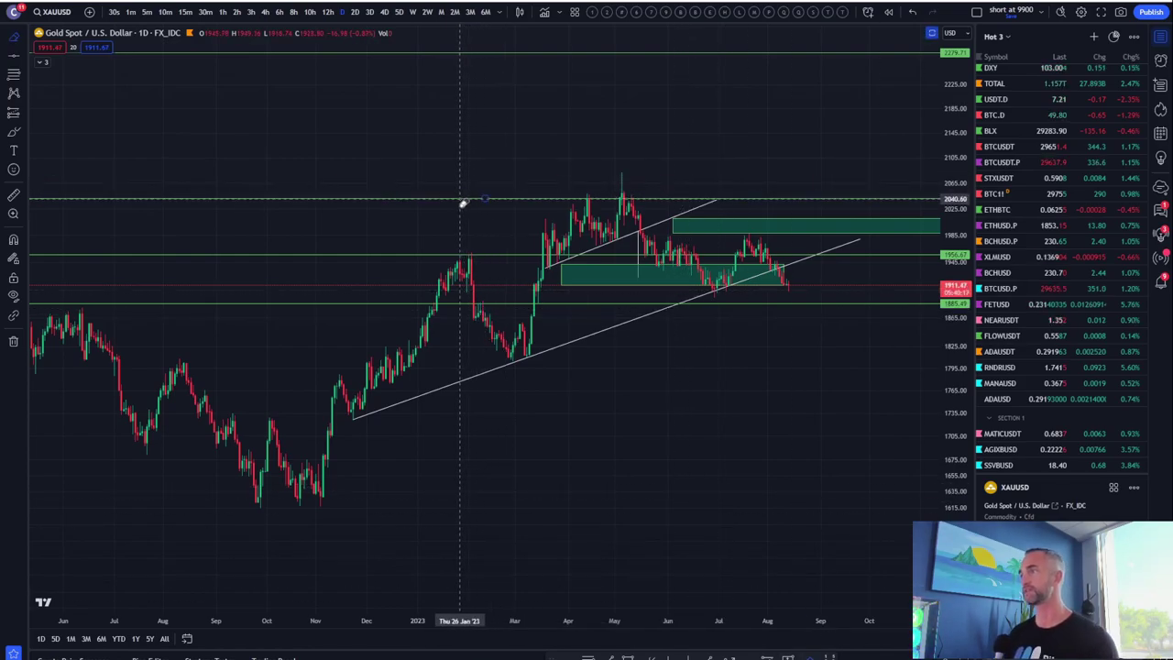
{"action": "left_click", "coordinate": [788, 231]}
{"action": "key", "text": "Delete"}
{"action": "left_click", "coordinate": [701, 207]}
{"action": "key", "text": "Delete"}
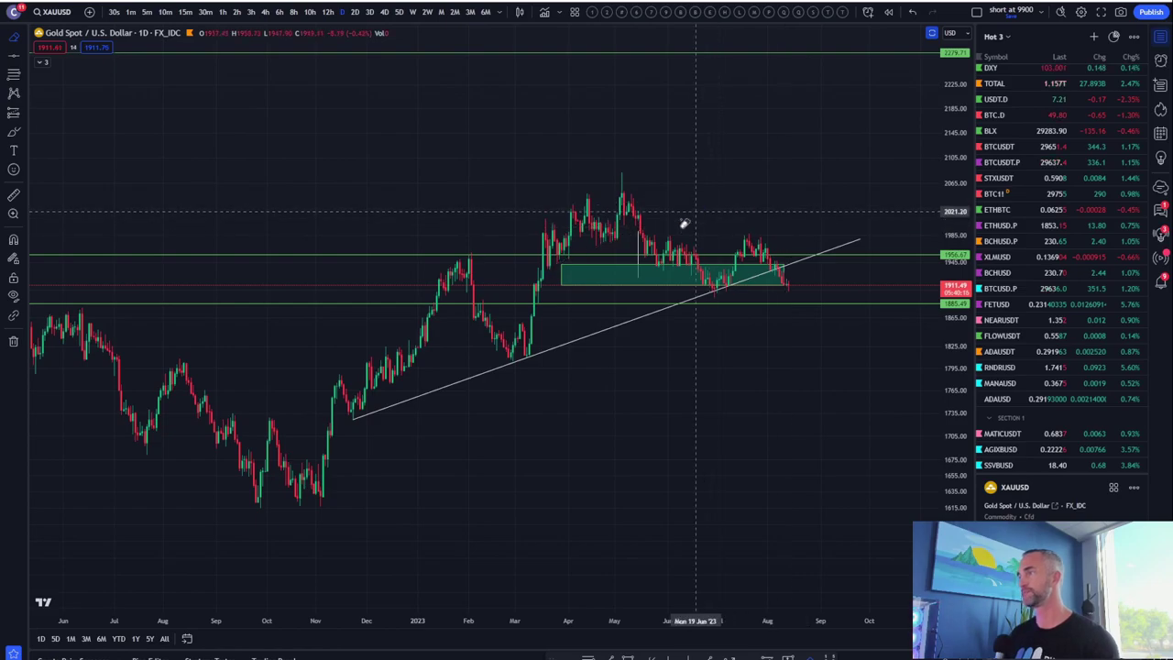
Remove the lower green zone, the short vertical line, the 1956.67 and 1885.49 lines and the long rising trendline from gold
{"action": "left_click", "coordinate": [630, 274]}
{"action": "left_click", "coordinate": [627, 255]}
{"action": "left_click", "coordinate": [627, 259]}
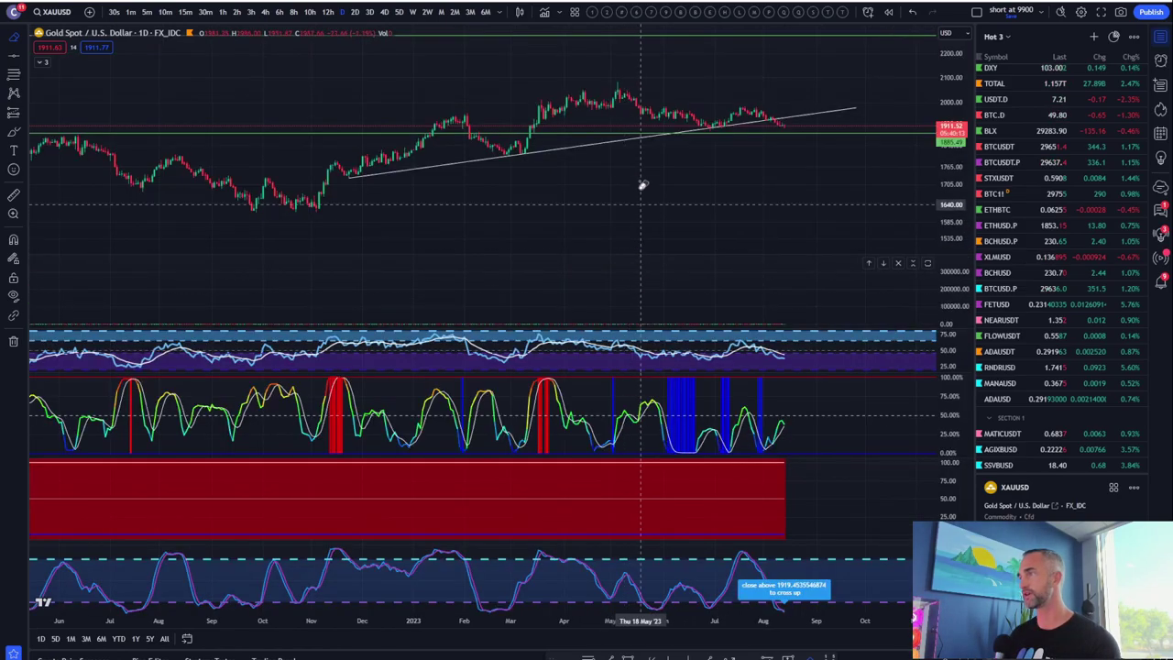
{"action": "left_click", "coordinate": [629, 136]}
{"action": "key", "text": "Delete"}
{"action": "left_click", "coordinate": [626, 147]}
{"action": "key", "text": "Delete"}
{"action": "scroll", "coordinate": [624, 168], "scroll_direction": "down", "scroll_amount": 3}
{"action": "double_click", "coordinate": [794, 175]}
{"action": "scroll", "coordinate": [736, 317], "scroll_direction": "up", "scroll_amount": 5}
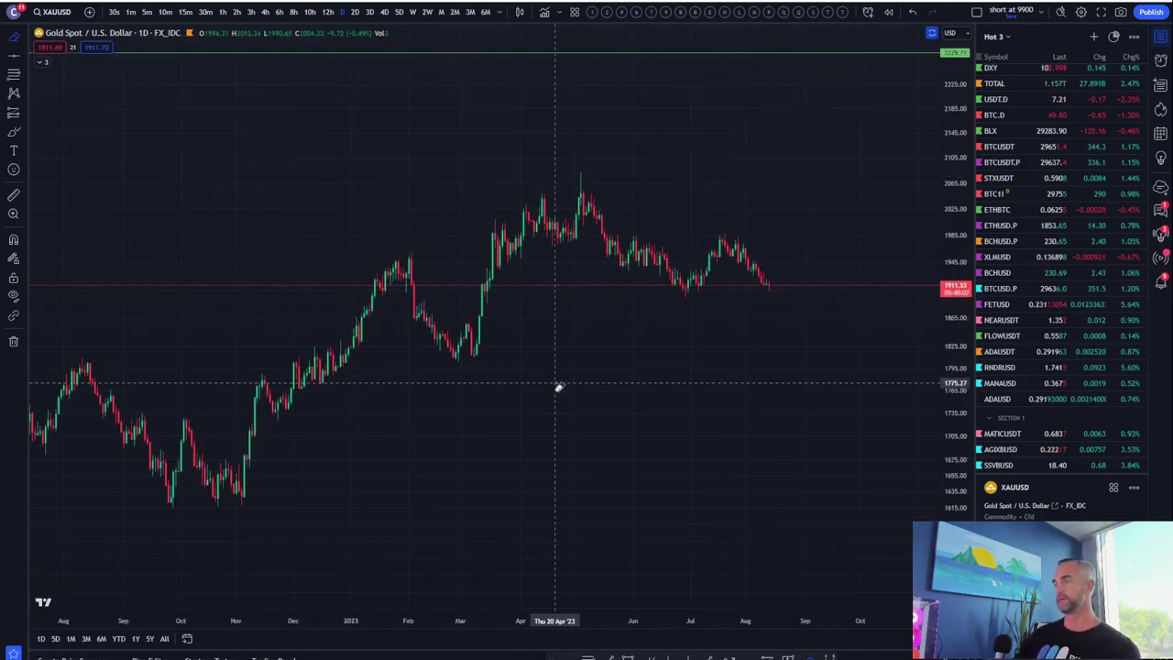
Mark gold's range with a new horizontal line at 1977.44 and move the 2279.71 line down to 1885.72
{"action": "scroll", "coordinate": [558, 387], "scroll_direction": "up", "scroll_amount": 2}
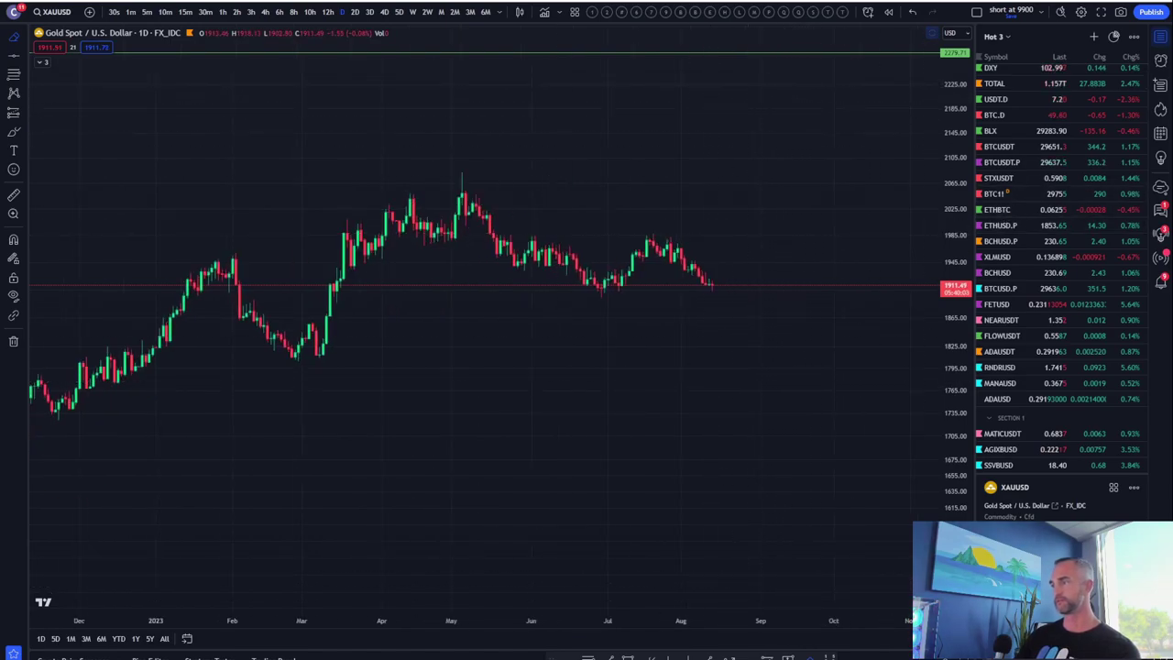
{"action": "left_click", "coordinate": [674, 240]}
{"action": "mouse_move", "coordinate": [741, 52]}
{"action": "left_mouse_down"}
{"action": "mouse_move", "coordinate": [694, 296]}
{"action": "mouse_move", "coordinate": [710, 288]}
{"action": "left_mouse_up"}
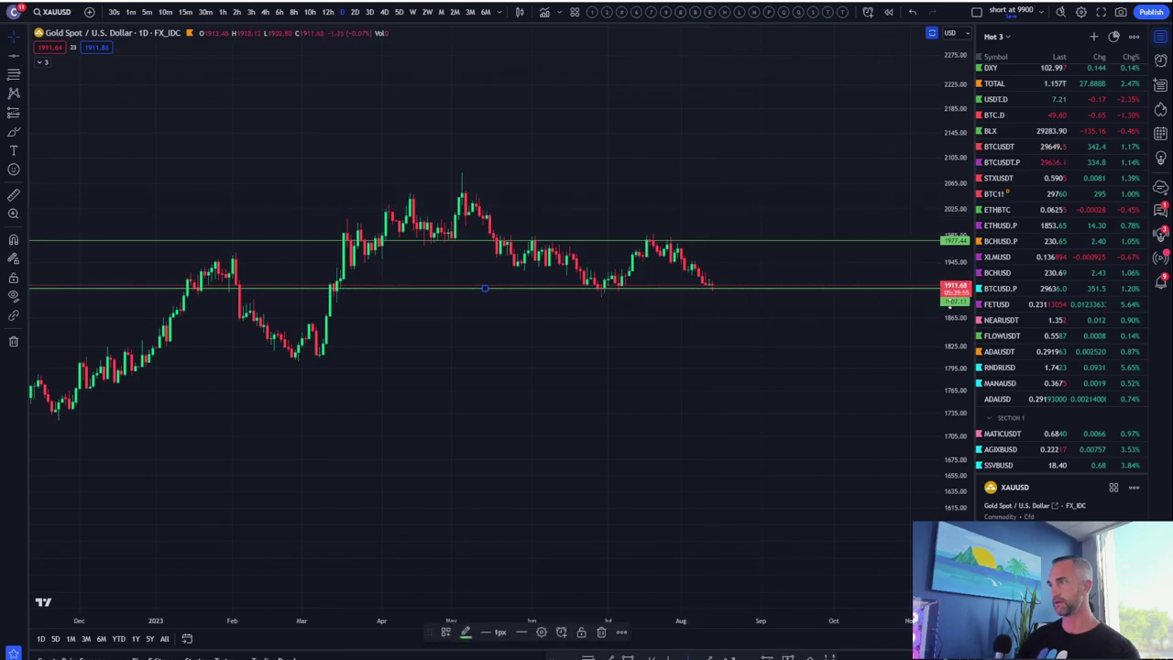
{"action": "scroll", "coordinate": [948, 304], "scroll_direction": "up", "scroll_amount": 3}
{"action": "key", "text": "Escape"}
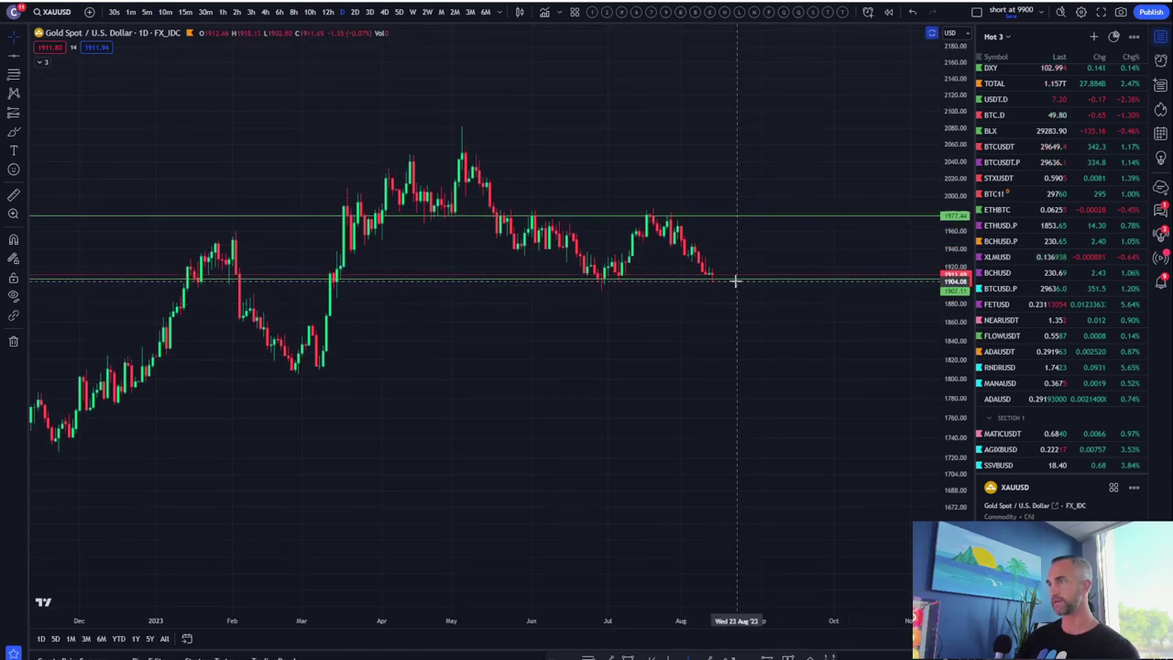
{"action": "mouse_move", "coordinate": [738, 284]}
{"action": "left_mouse_down"}
{"action": "mouse_move", "coordinate": [733, 304]}
{"action": "mouse_move", "coordinate": [746, 298]}
{"action": "left_mouse_up"}
Examine gold's daily price history back to 2020 against the two horizontal range lines
{"action": "scroll", "coordinate": [553, 339], "scroll_direction": "down", "scroll_amount": 1}
{"action": "scroll", "coordinate": [553, 339], "scroll_direction": "down", "scroll_amount": 4}
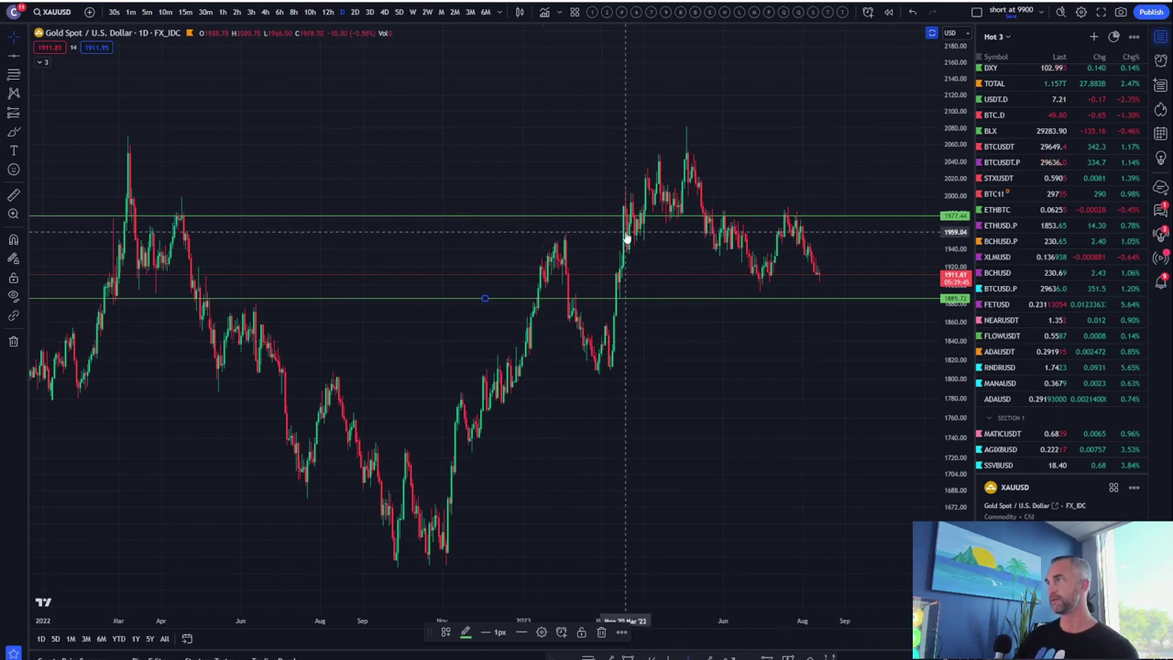
{"action": "scroll", "coordinate": [688, 312], "scroll_direction": "up", "scroll_amount": 3}
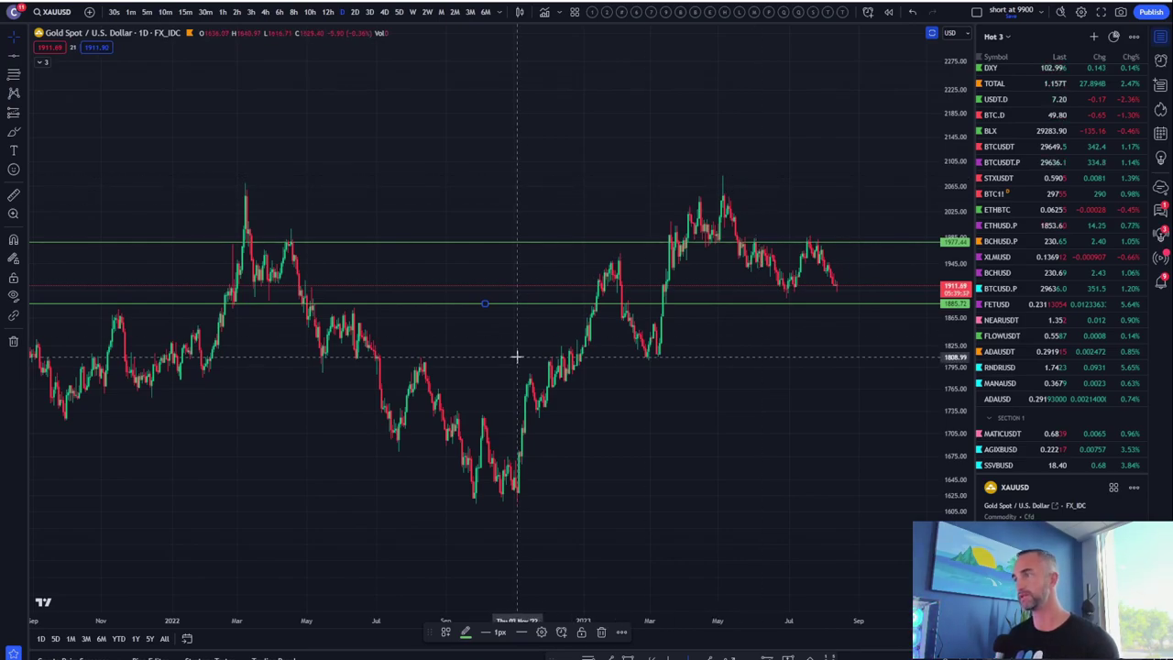
{"action": "scroll", "coordinate": [517, 356], "scroll_direction": "down", "scroll_amount": 3}
{"action": "left_click_drag", "start_coordinate": [960, 302], "coordinate": [959, 407]}
{"action": "scroll", "coordinate": [862, 415], "scroll_direction": "down", "scroll_amount": 3}
{"action": "left_click_drag", "start_coordinate": [841, 405], "coordinate": [591, 364]}
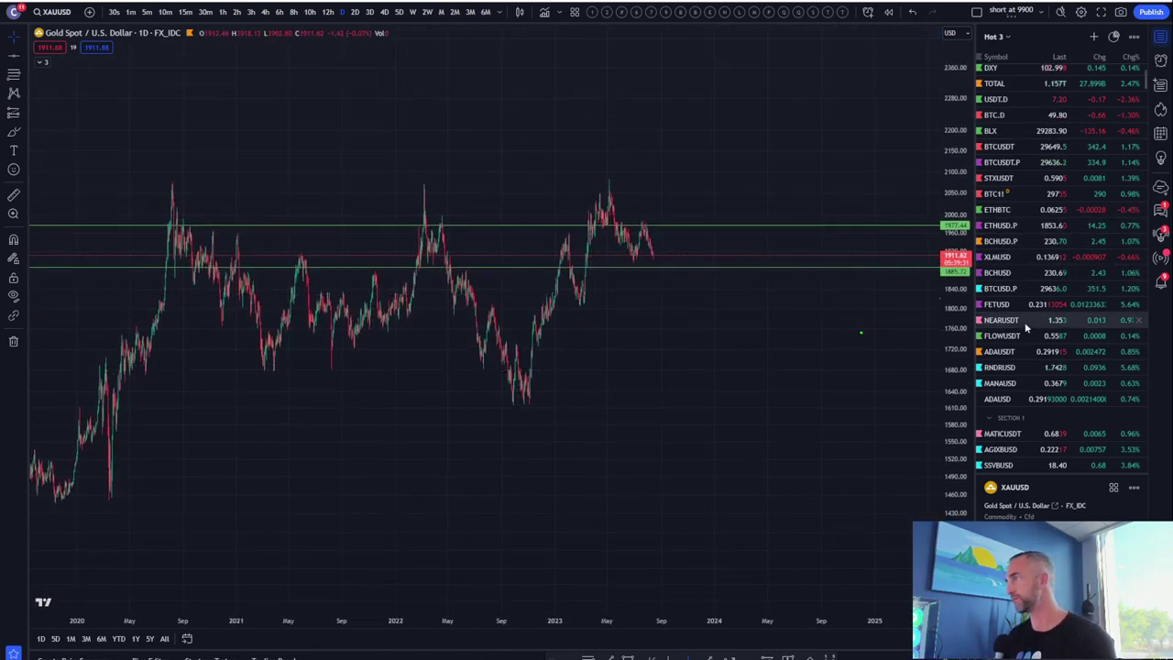
Switch the chart to ETHUSD.P and examine its recent daily price action between the rising trendlines
{"action": "left_click", "coordinate": [999, 226]}
{"action": "scroll", "coordinate": [699, 385], "scroll_direction": "up", "scroll_amount": 5}
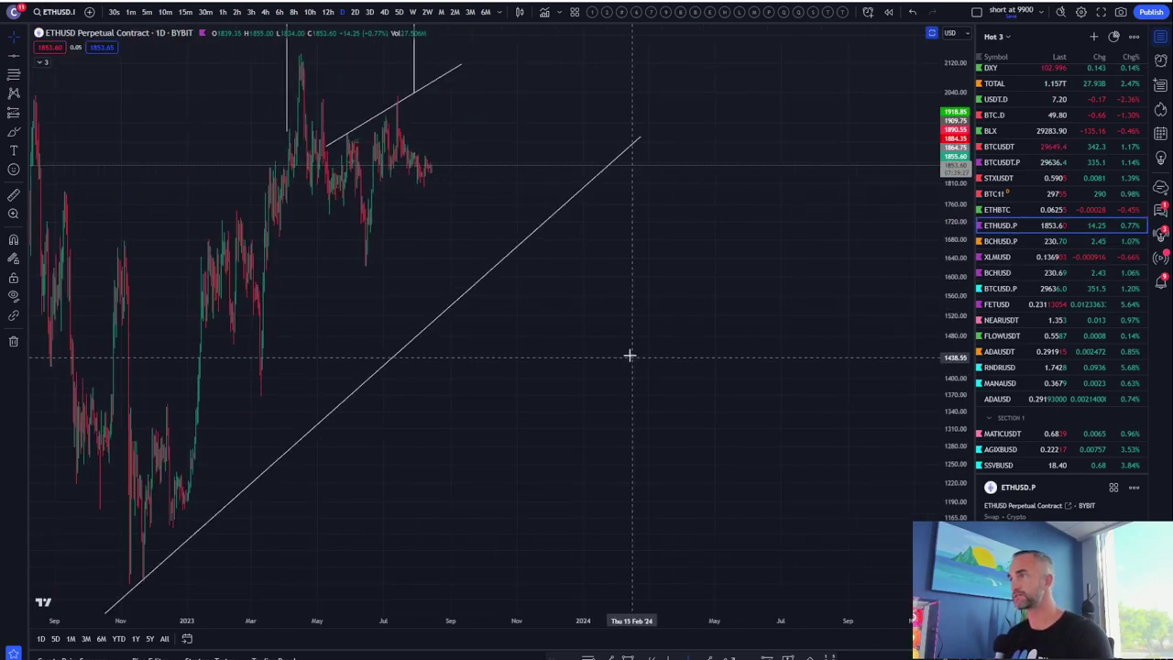
{"action": "scroll", "coordinate": [809, 376], "scroll_direction": "up", "scroll_amount": 2}
{"action": "left_click_drag", "start_coordinate": [613, 207], "coordinate": [785, 336]}
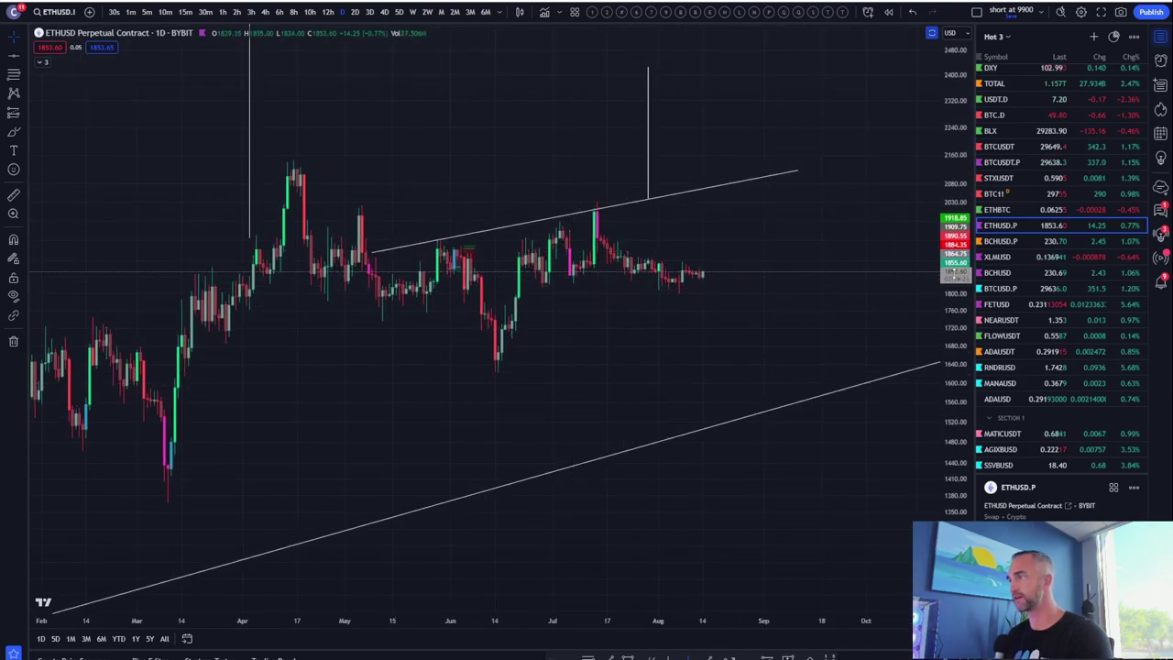
{"action": "left_click_drag", "start_coordinate": [953, 397], "coordinate": [952, 128]}
{"action": "left_click_drag", "start_coordinate": [715, 297], "coordinate": [687, 336]}
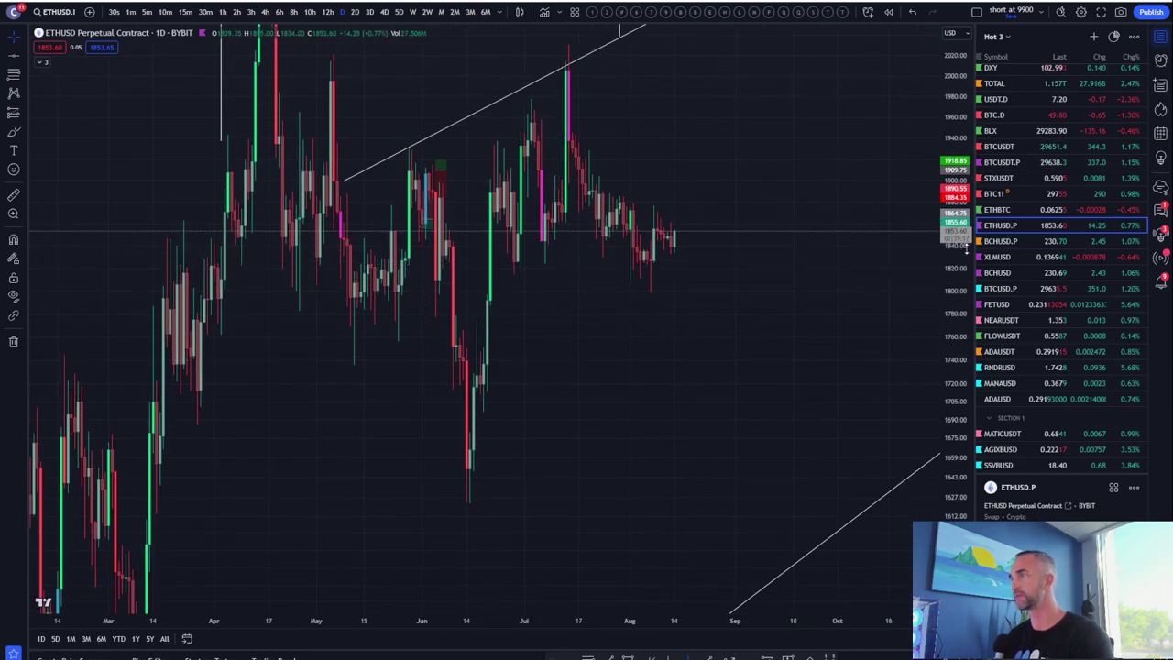
{"action": "left_click_drag", "start_coordinate": [967, 249], "coordinate": [965, 450]}
{"action": "scroll", "coordinate": [558, 340], "scroll_direction": "down", "scroll_amount": 2}
{"action": "scroll", "coordinate": [347, 364], "scroll_direction": "up", "scroll_amount": 2}
{"action": "scroll", "coordinate": [348, 364], "scroll_direction": "up", "scroll_amount": 3}
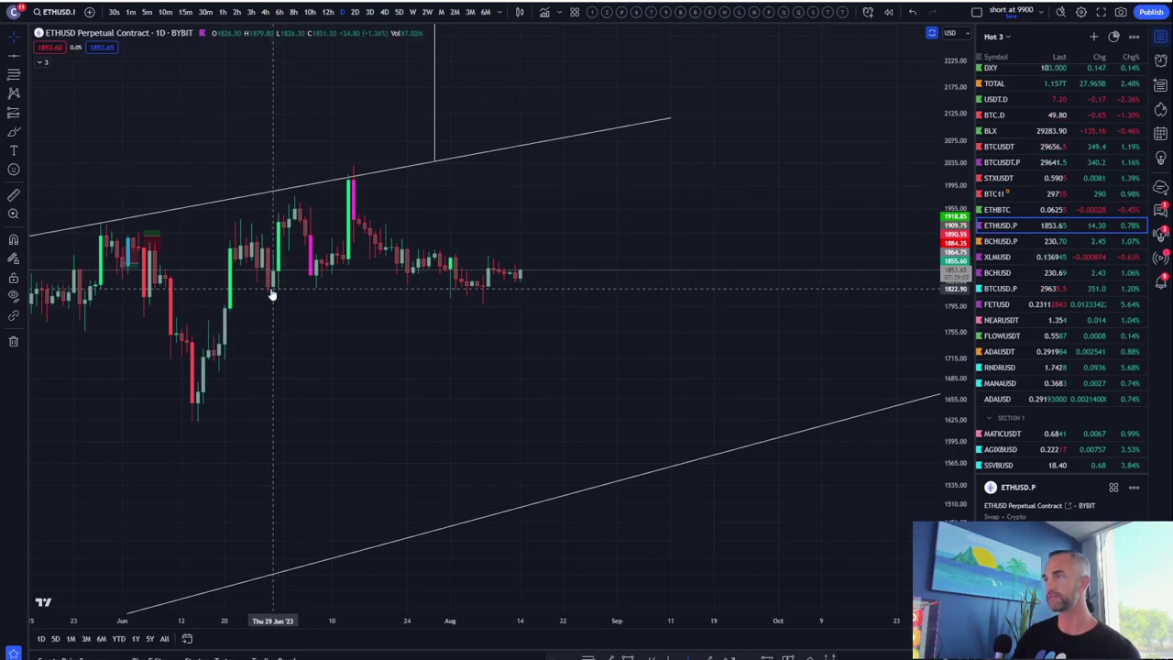
{"action": "scroll", "coordinate": [273, 295], "scroll_direction": "down", "scroll_amount": 5}
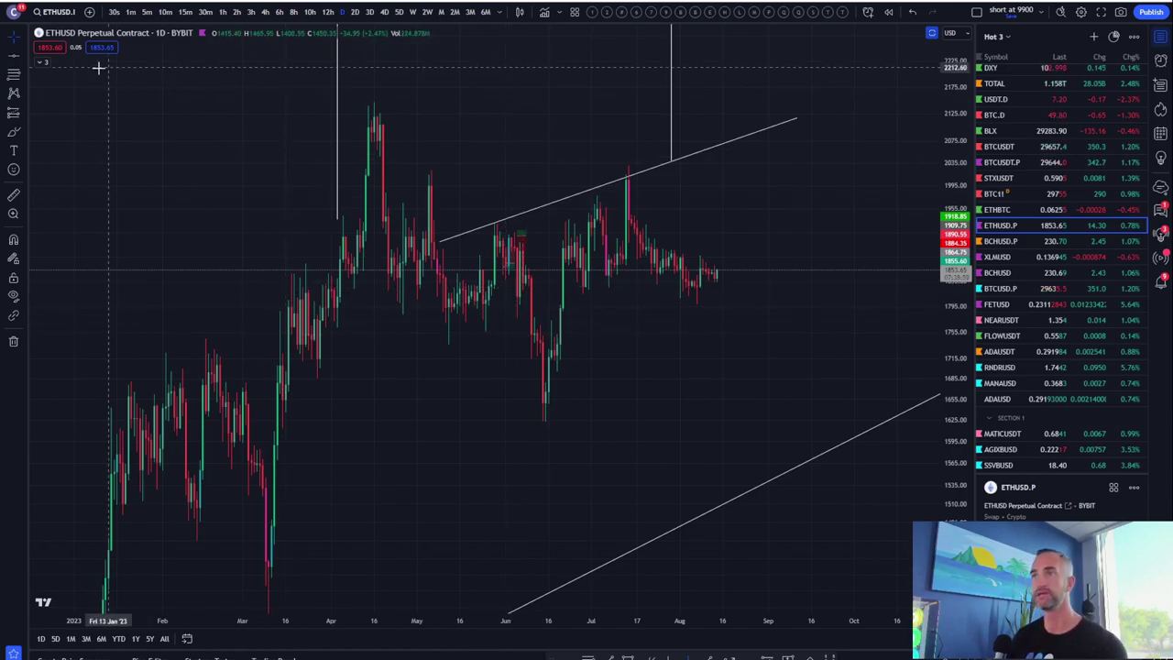
Draw a Fibonacci retracement on ETHUSD.P from 1648.90 at May 19 up to 2005.10 in early September
{"action": "left_click", "coordinate": [13, 75]}
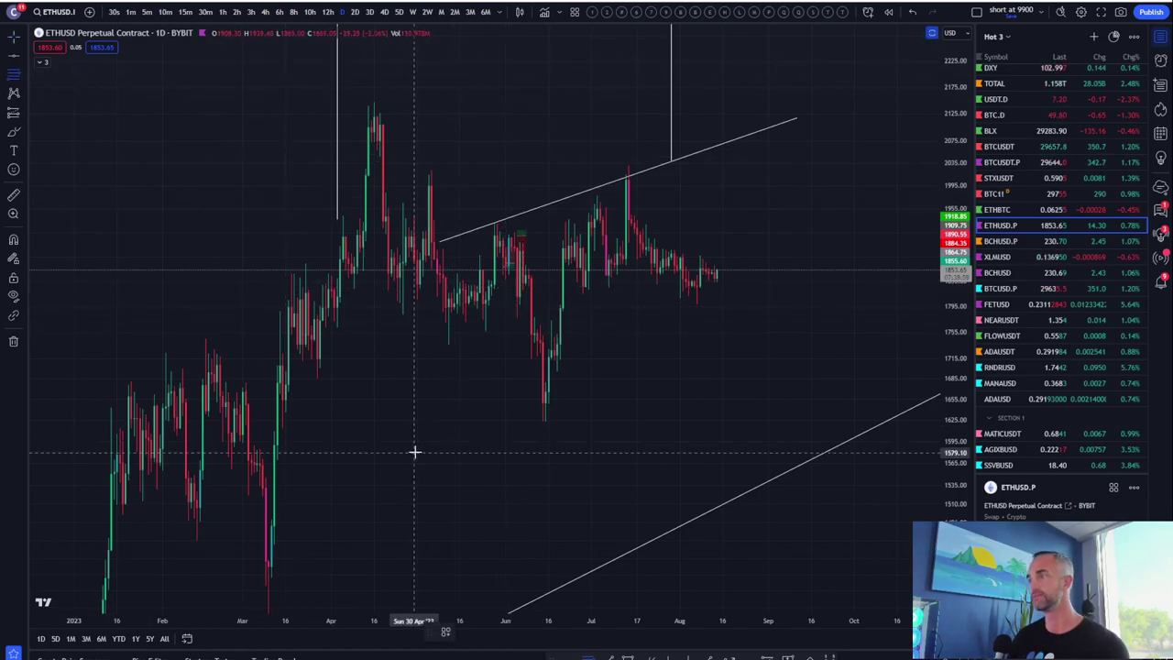
{"action": "left_click", "coordinate": [469, 403]}
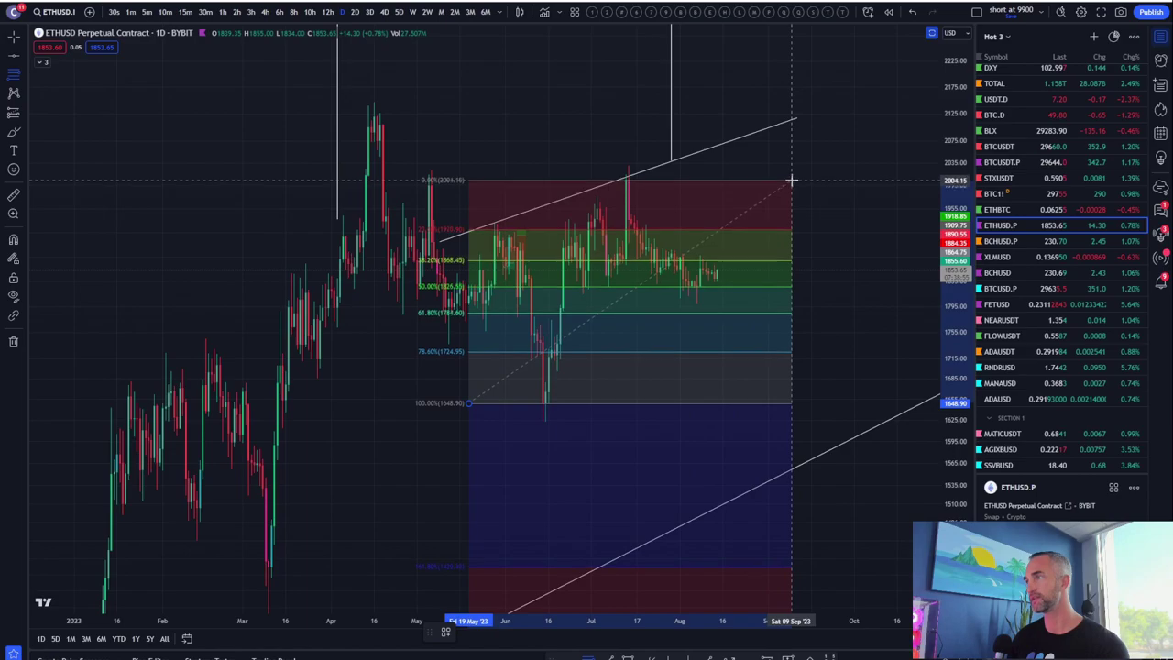
{"action": "left_click", "coordinate": [791, 180]}
{"action": "scroll", "coordinate": [581, 359], "scroll_direction": "up", "scroll_amount": 2}
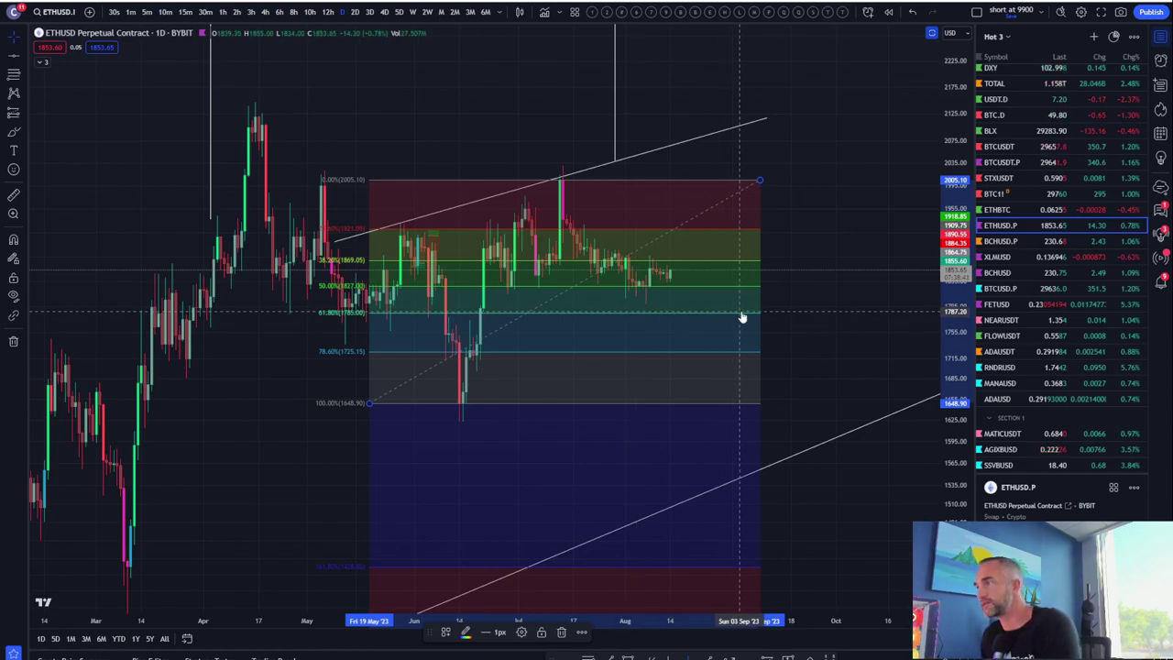
Check ETHUSD.P's volume and oscillator panes, and review the wider daily price history against the retracement levels
{"action": "double_click", "coordinate": [854, 226]}
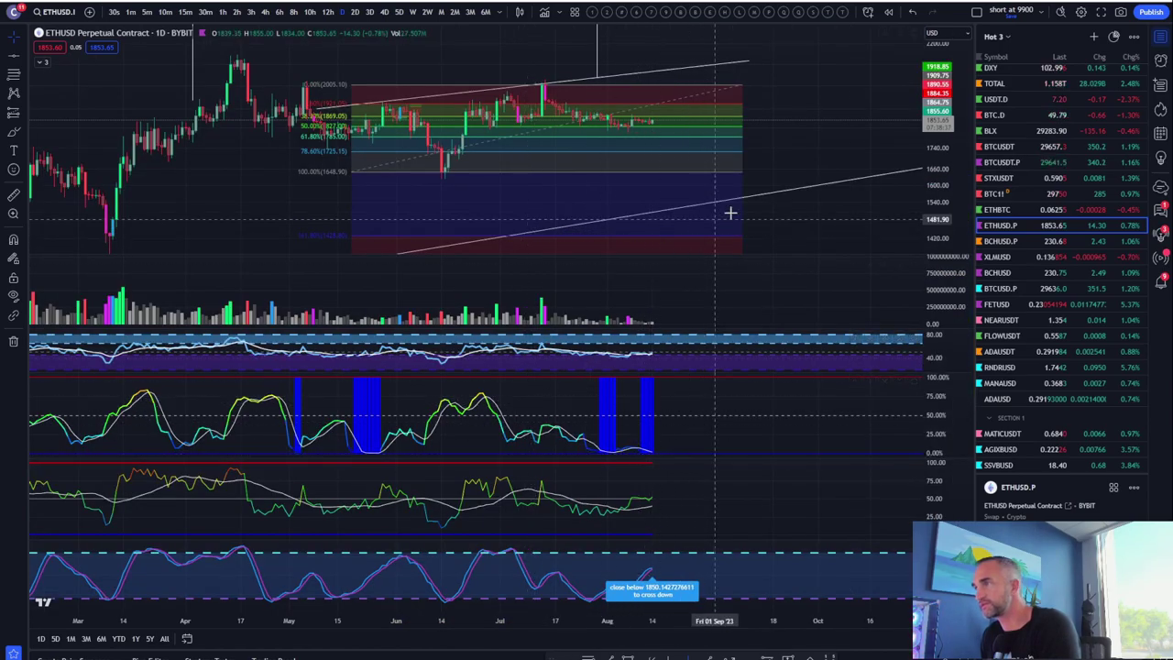
{"action": "double_click", "coordinate": [804, 209]}
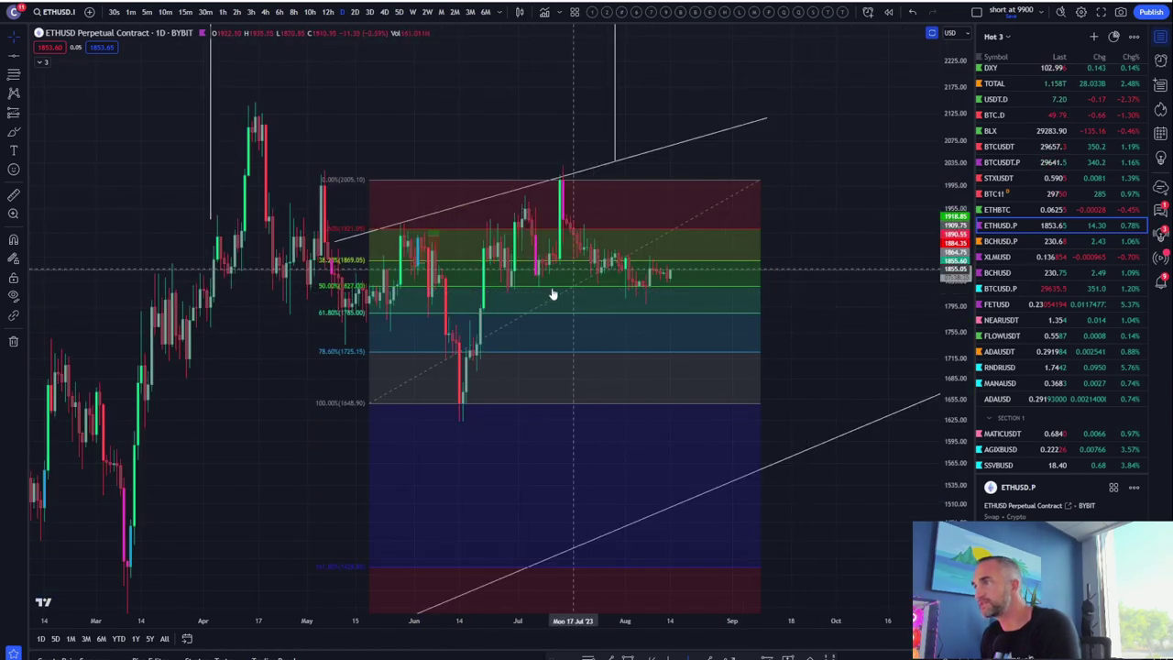
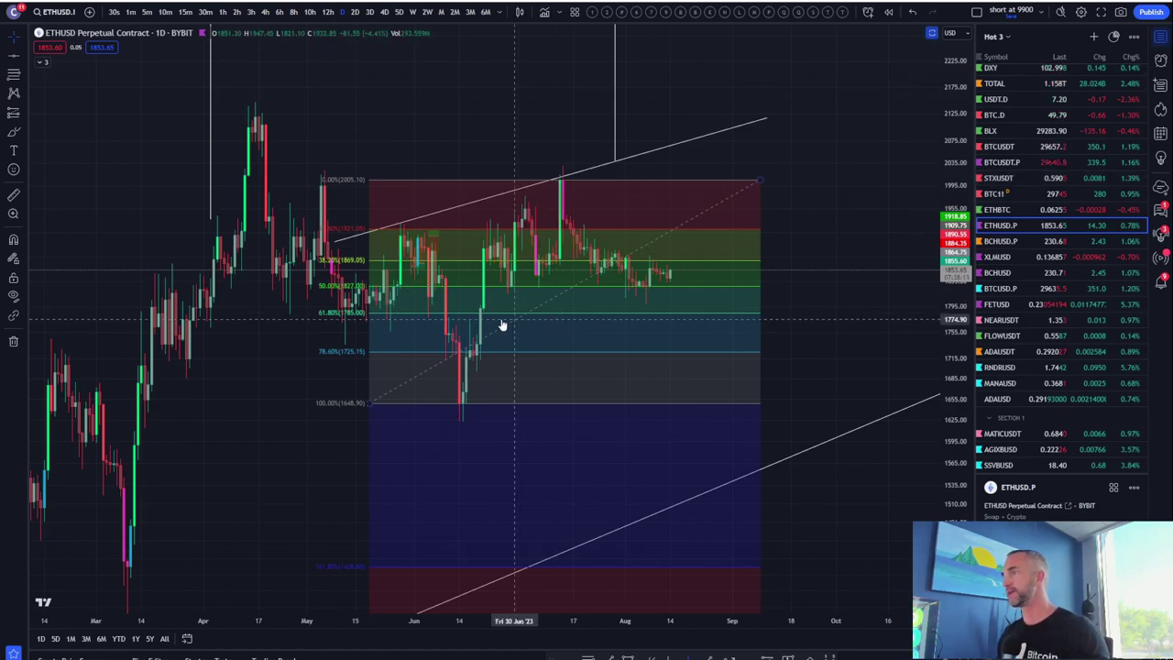
{"action": "scroll", "coordinate": [471, 319], "scroll_direction": "down", "scroll_amount": 3}
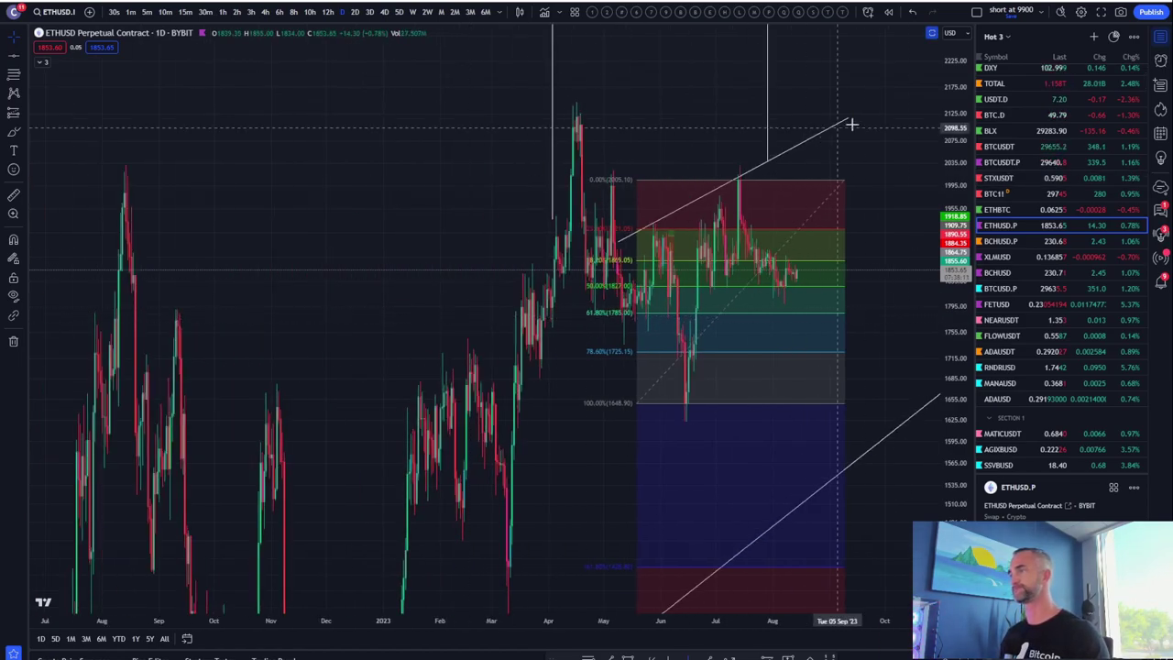
Switch the chart from ETHUSD.P to STXUSDT and examine its daily price action since February
{"action": "scroll", "coordinate": [581, 385], "scroll_direction": "up", "scroll_amount": 5}
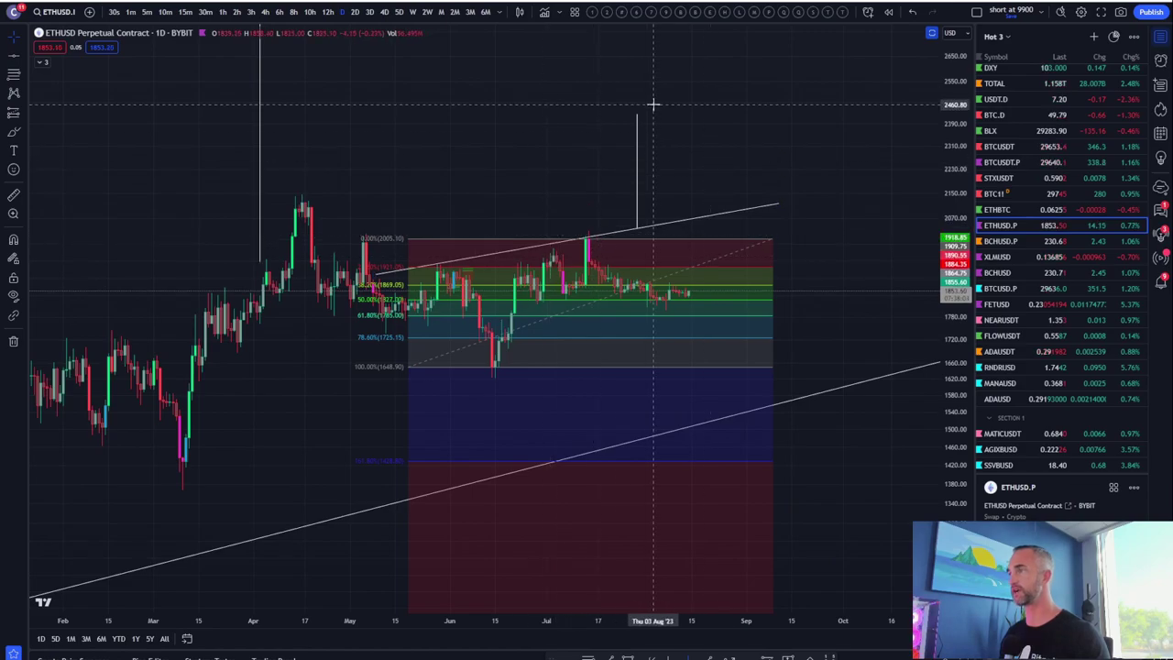
{"action": "left_click", "coordinate": [999, 177]}
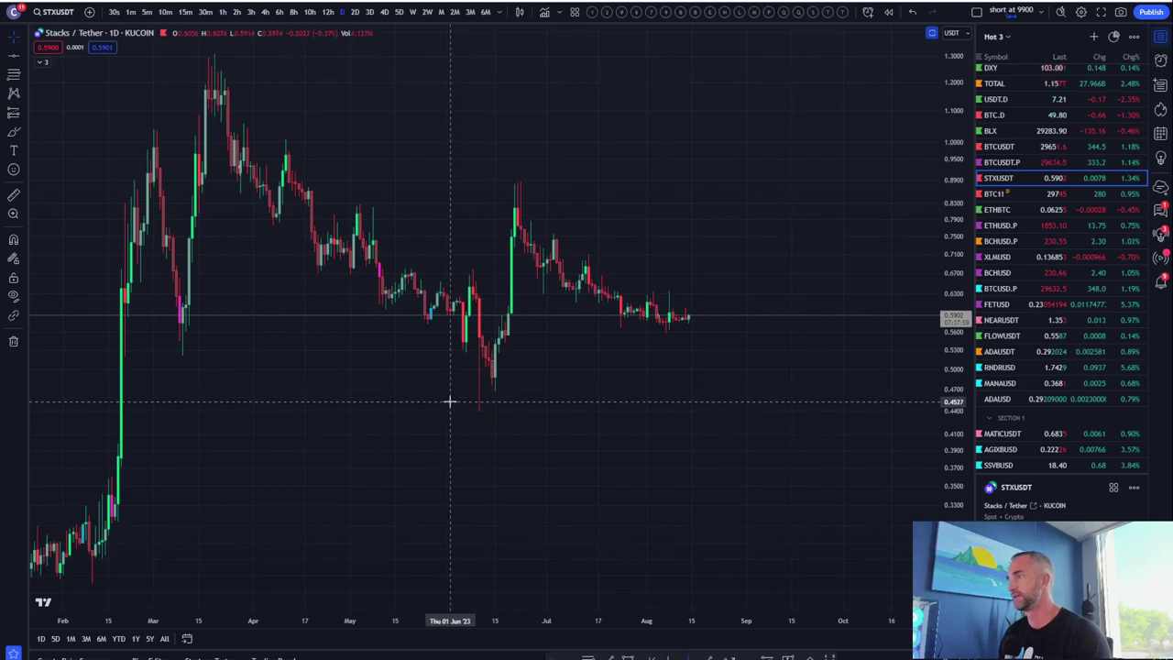
{"action": "scroll", "coordinate": [420, 405], "scroll_direction": "up", "scroll_amount": 3}
On the BCHUSD daily chart, re-anchor the descending trendline from 331.00 on June 30 to 207.47 on September 3
{"action": "left_click", "coordinate": [999, 272]}
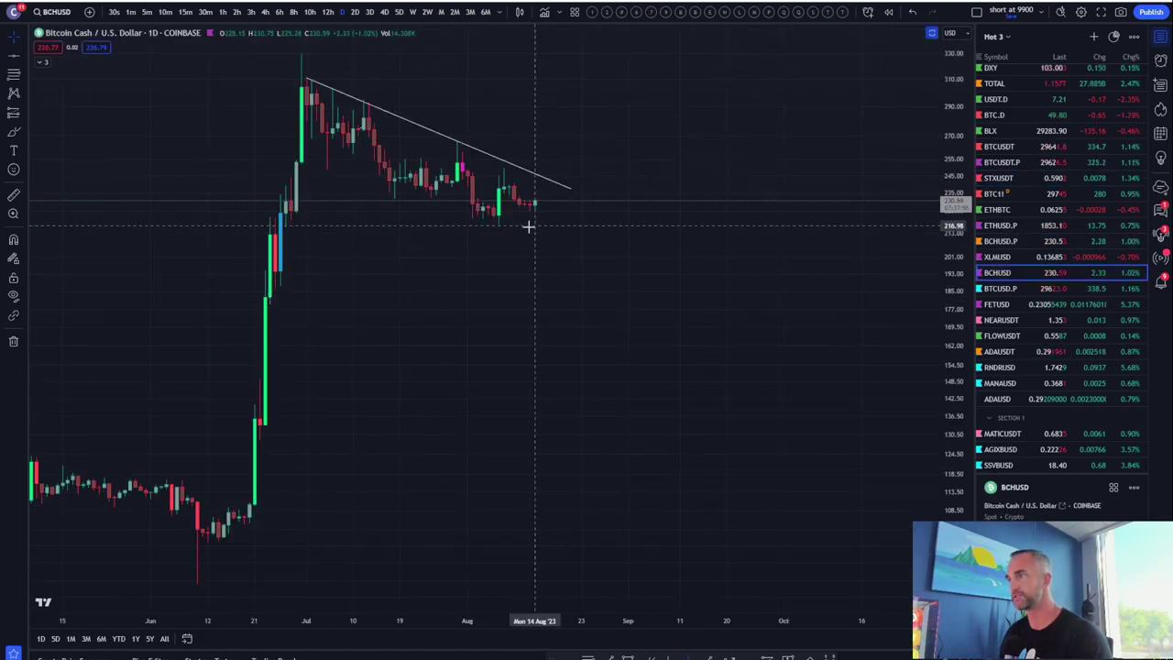
{"action": "scroll", "coordinate": [516, 126], "scroll_direction": "left", "scroll_amount": 5}
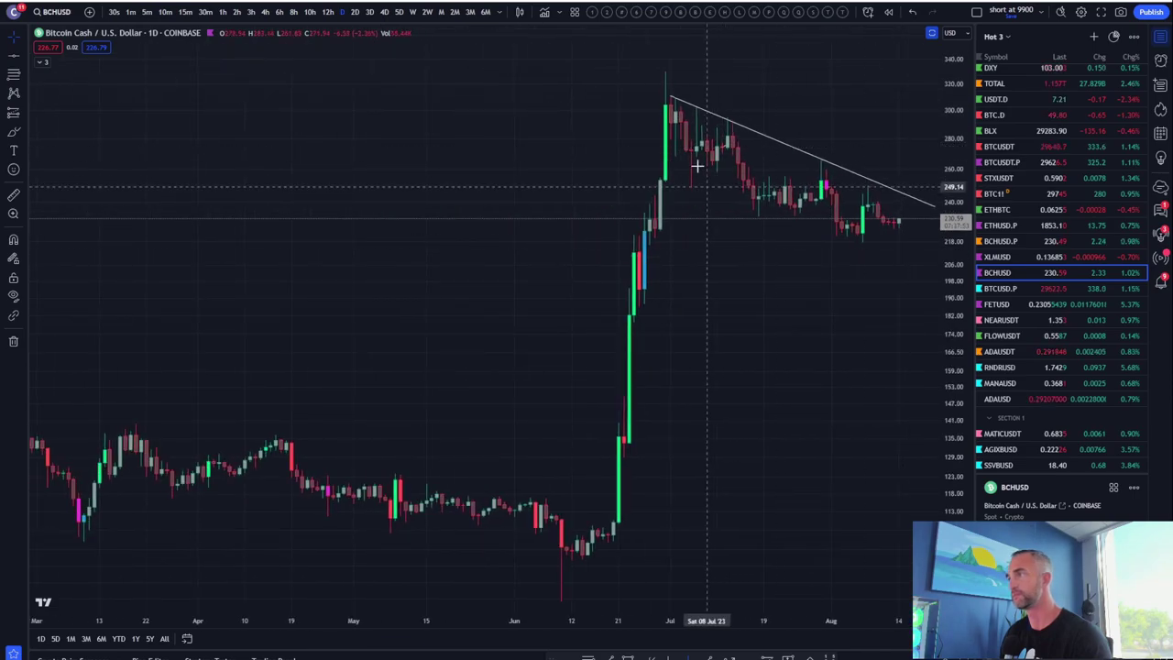
{"action": "mouse_move", "coordinate": [675, 104]}
{"action": "left_mouse_down"}
{"action": "mouse_move", "coordinate": [668, 53]}
{"action": "mouse_move", "coordinate": [519, 126]}
{"action": "mouse_move", "coordinate": [536, 103]}
{"action": "left_mouse_up"}
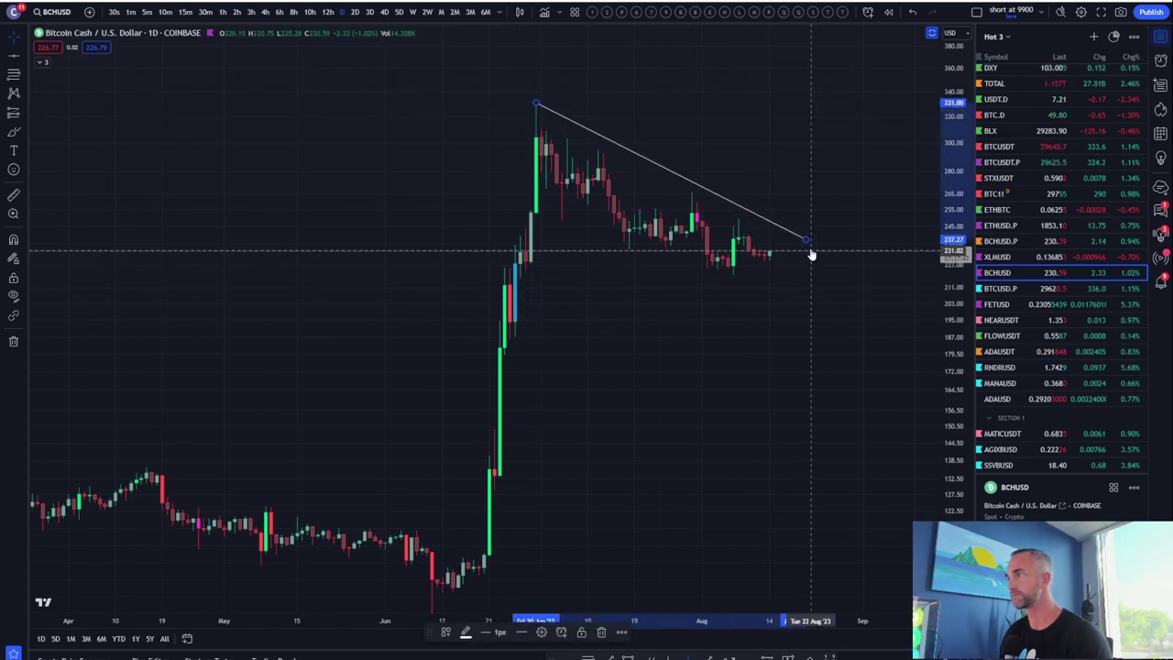
{"action": "left_click_drag", "start_coordinate": [809, 241], "coordinate": [872, 294]}
{"action": "scroll", "coordinate": [753, 419], "scroll_direction": "up", "scroll_amount": 2}
{"action": "scroll", "coordinate": [257, 456], "scroll_direction": "up", "scroll_amount": 2}
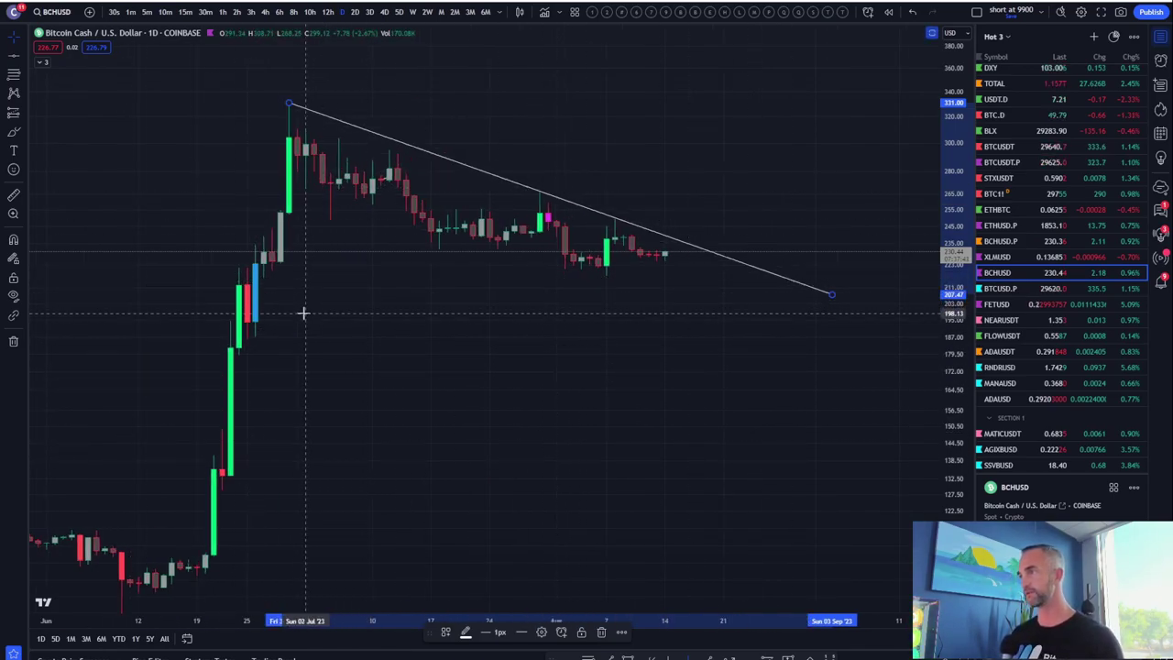
Set the BCHUSD chart to the 5-minute timeframe and examine price through the overnight and US sessions
{"action": "left_click", "coordinate": [144, 12]}
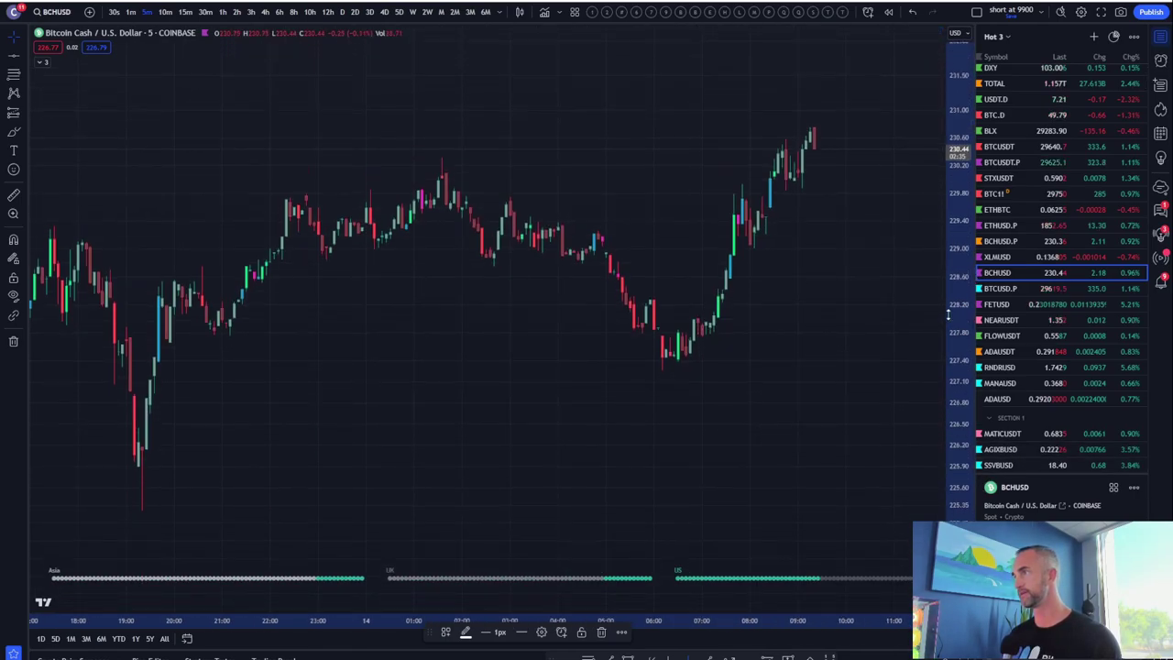
{"action": "scroll", "coordinate": [728, 387], "scroll_direction": "up", "scroll_amount": 4}
{"action": "scroll", "coordinate": [554, 411], "scroll_direction": "up", "scroll_amount": 2}
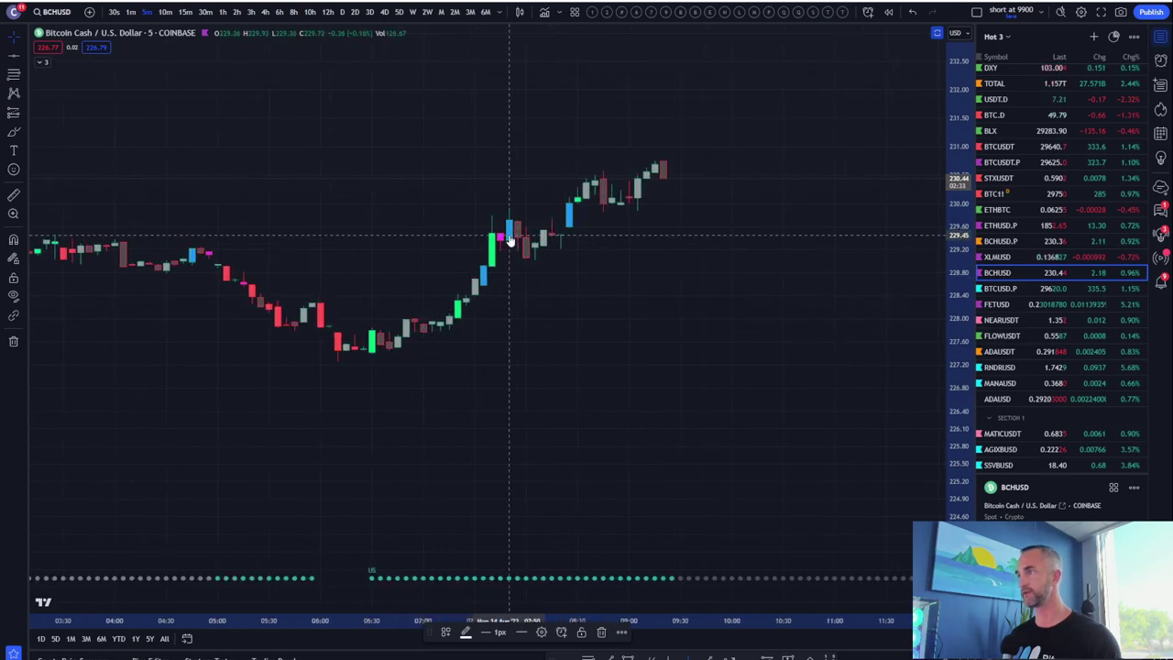
{"action": "scroll", "coordinate": [580, 201], "scroll_direction": "down", "scroll_amount": 3}
{"action": "scroll", "coordinate": [782, 267], "scroll_direction": "down", "scroll_amount": 3}
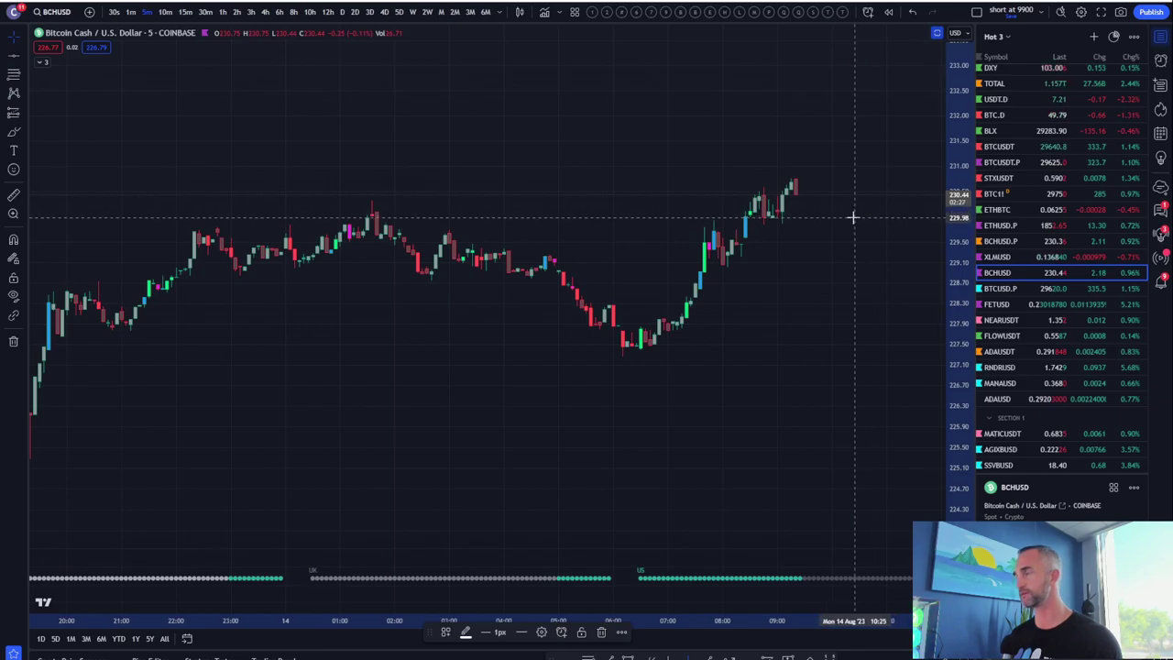
{"action": "scroll", "coordinate": [853, 217], "scroll_direction": "up", "scroll_amount": 2}
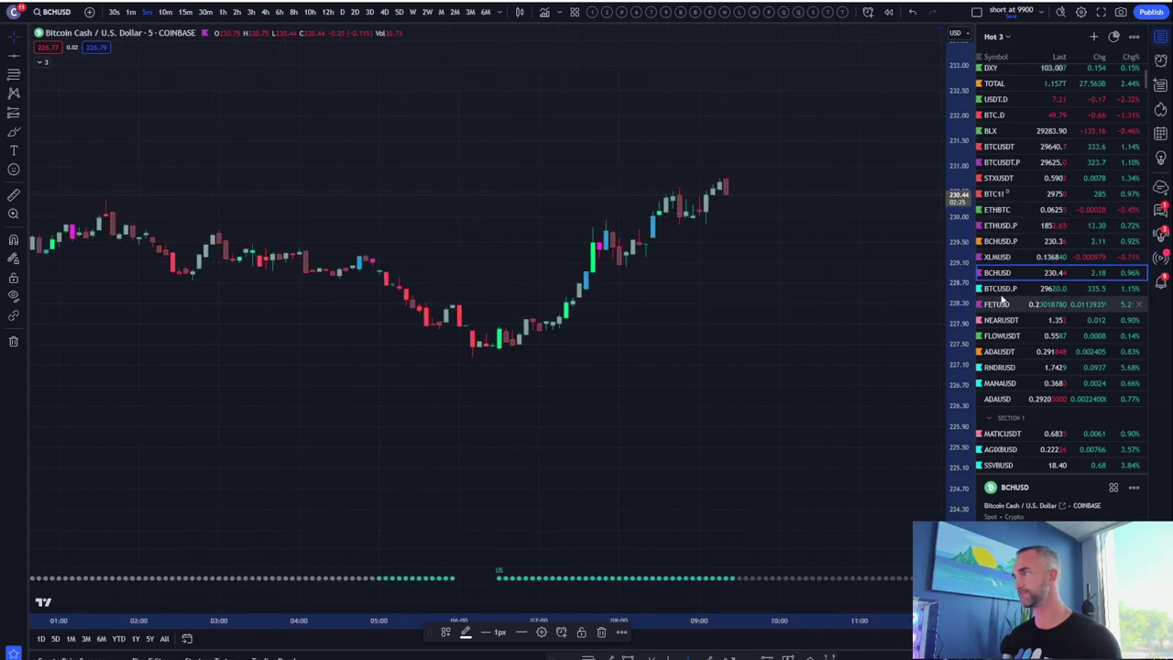
Show BTCUSD.P on the 5-minute timeframe with its volume and oscillator panes restored, and examine price across the trading sessions
{"action": "left_click", "coordinate": [1004, 290]}
{"action": "scroll", "coordinate": [633, 278], "scroll_direction": "up", "scroll_amount": 3}
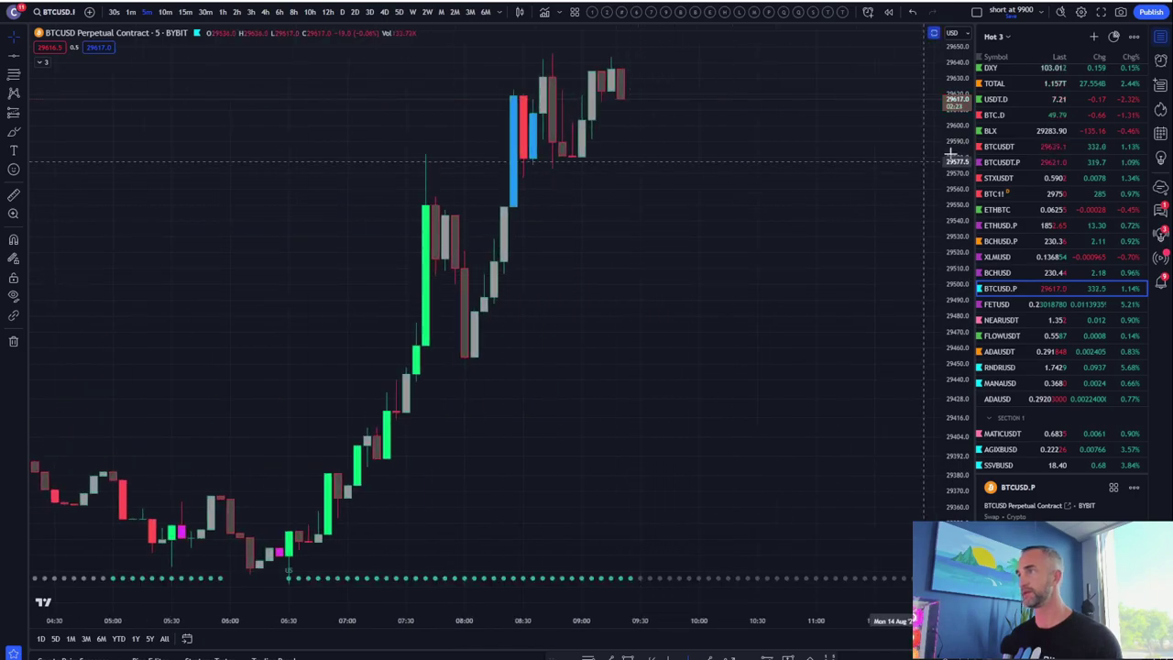
{"action": "scroll", "coordinate": [948, 213], "scroll_direction": "down", "scroll_amount": 5}
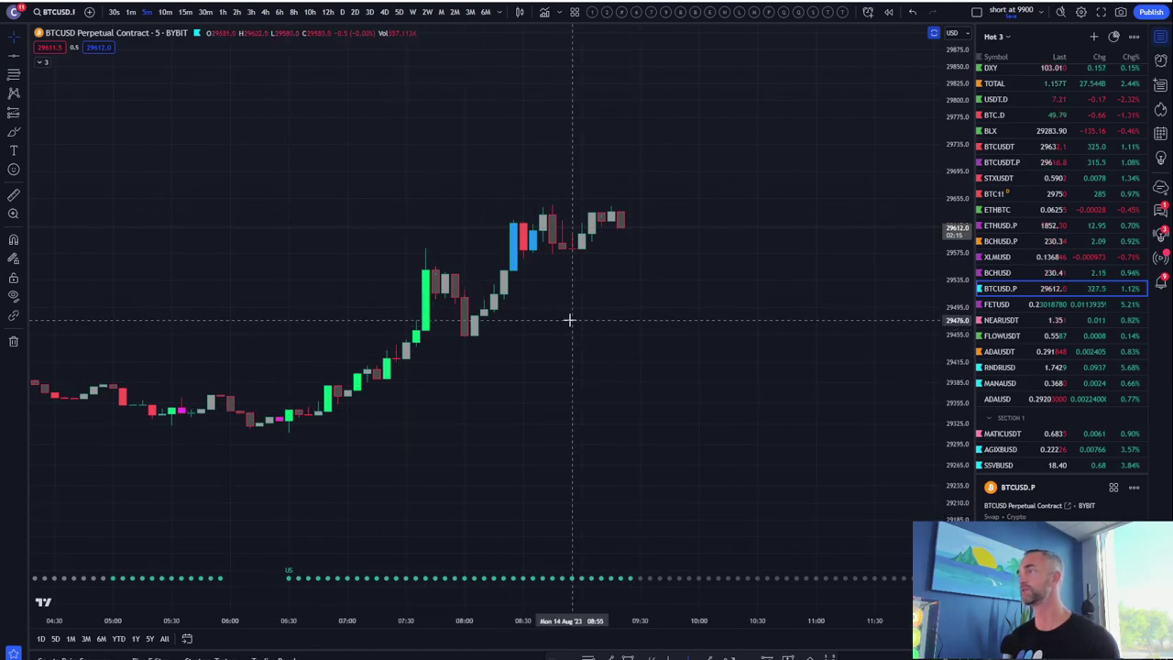
{"action": "double_click", "coordinate": [668, 336]}
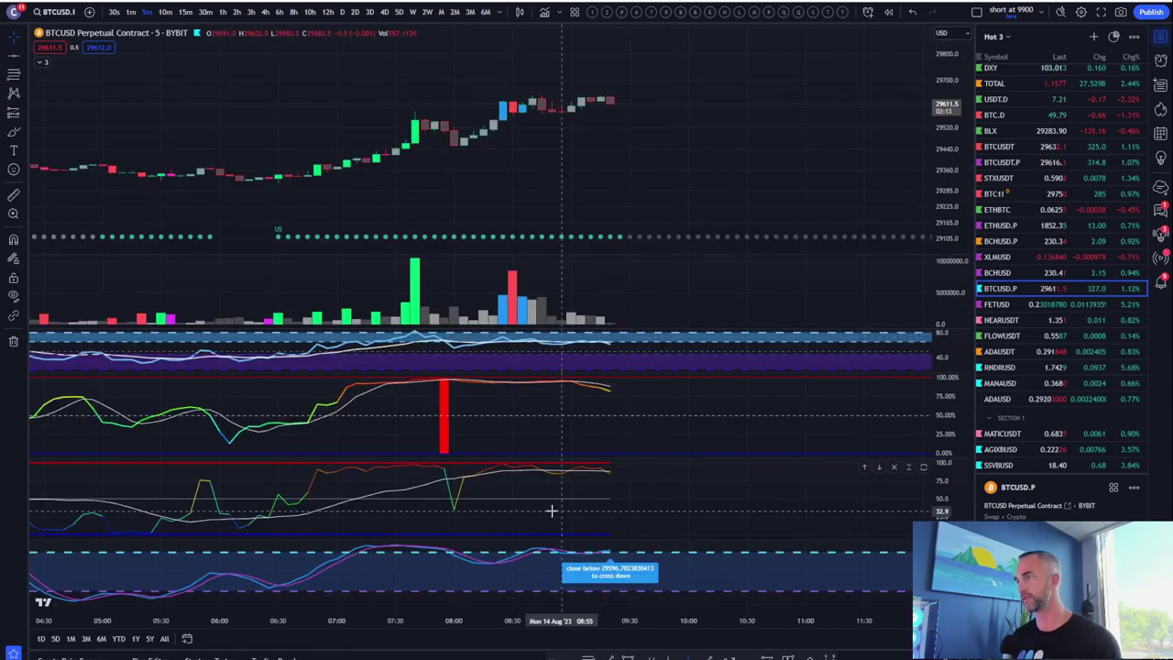
{"action": "scroll", "coordinate": [608, 278], "scroll_direction": "down", "scroll_amount": 3}
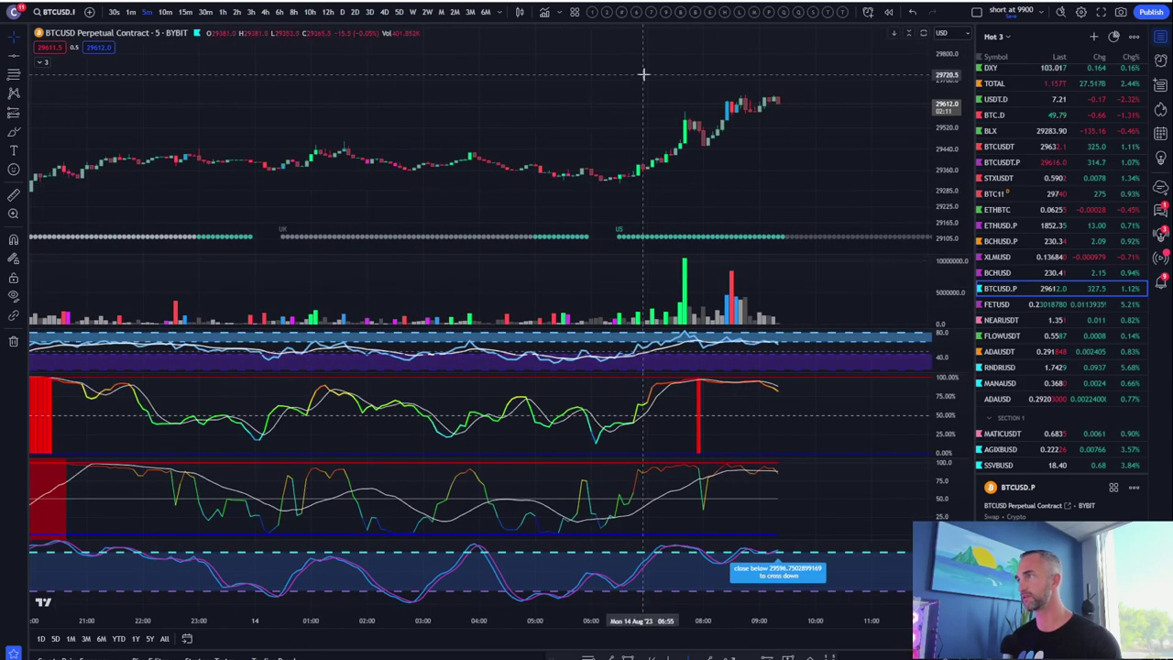
{"action": "scroll", "coordinate": [644, 73], "scroll_direction": "down", "scroll_amount": 3}
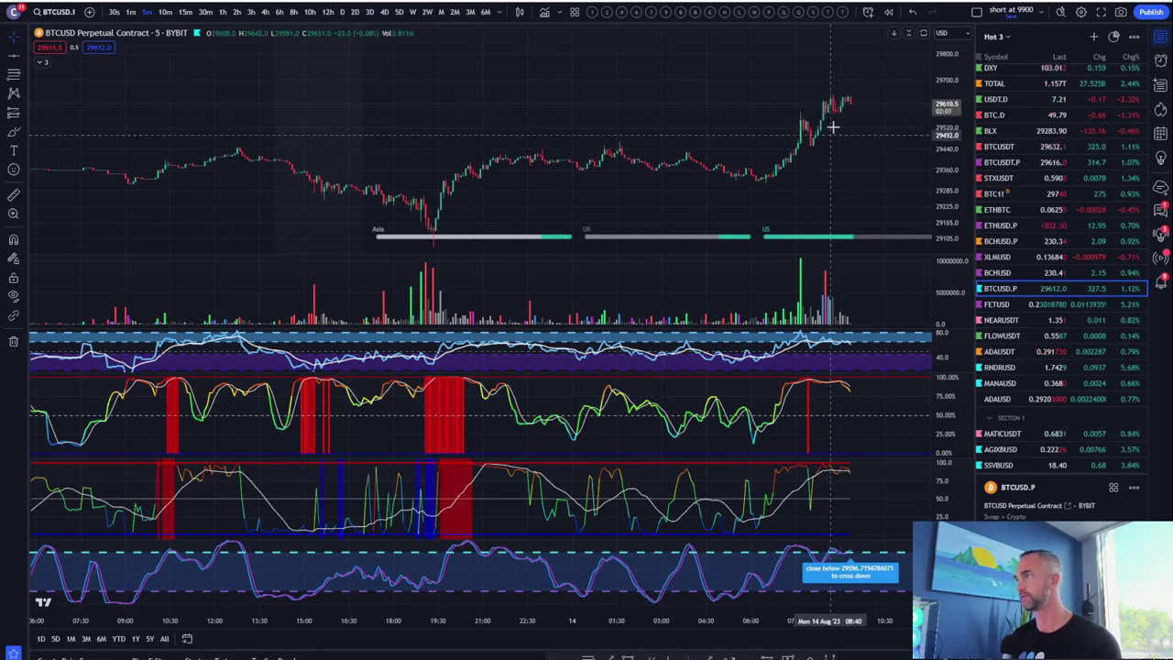
{"action": "scroll", "coordinate": [806, 152], "scroll_direction": "up", "scroll_amount": 2}
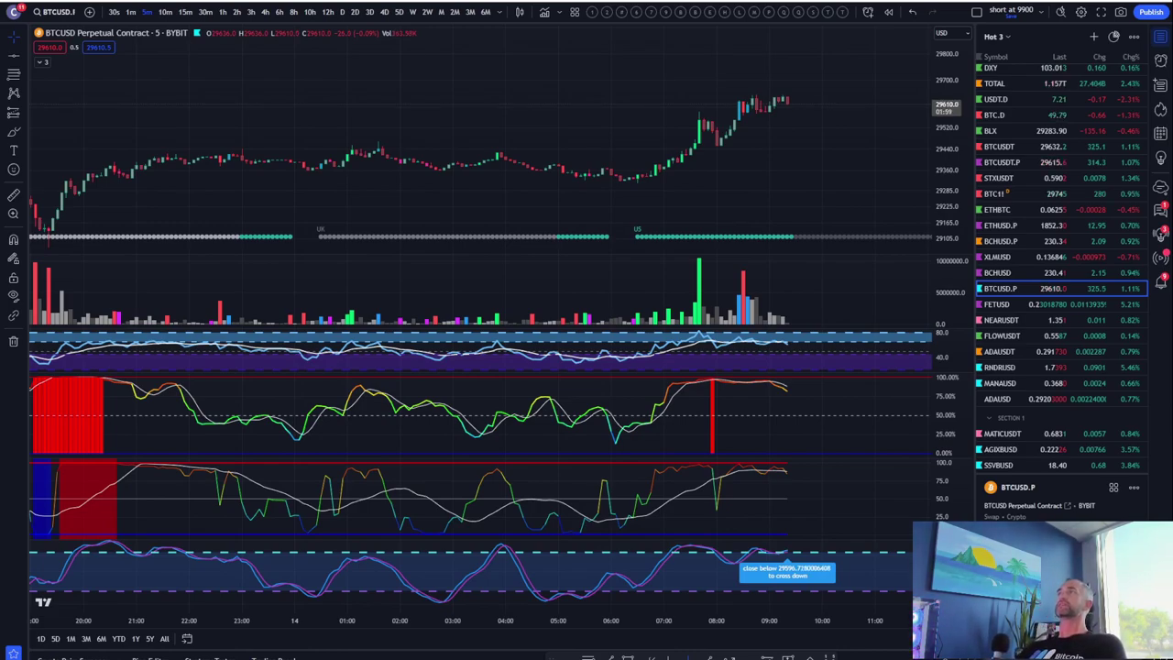
Find AKROUSDT in the watchlist and show it on the daily timeframe
{"action": "scroll", "coordinate": [1040, 300], "scroll_direction": "down", "scroll_amount": 3}
{"action": "scroll", "coordinate": [1040, 301], "scroll_direction": "down", "scroll_amount": 10}
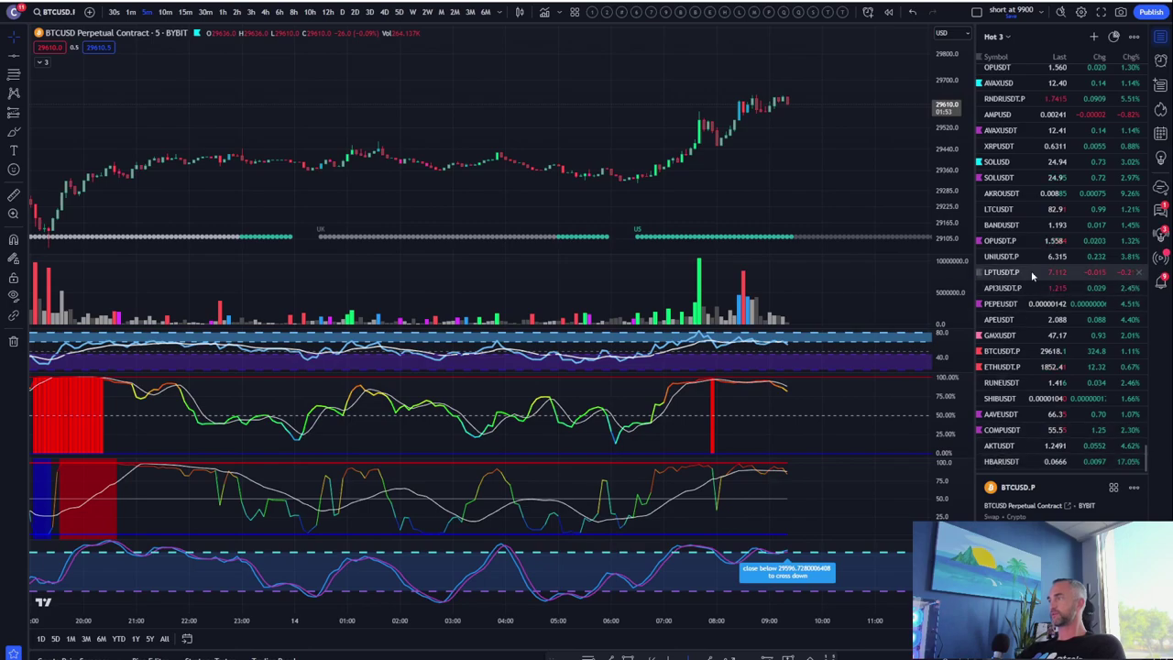
{"action": "left_click", "coordinate": [1020, 193]}
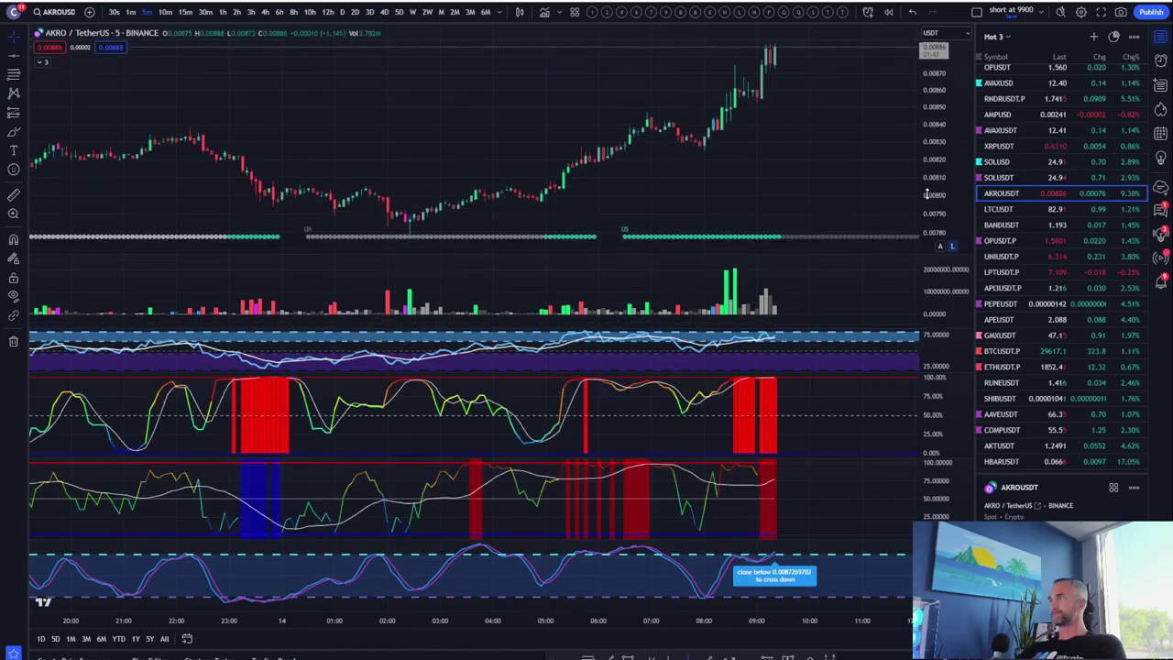
{"action": "scroll", "coordinate": [777, 177], "scroll_direction": "down", "scroll_amount": 3}
{"action": "left_click", "coordinate": [341, 12]}
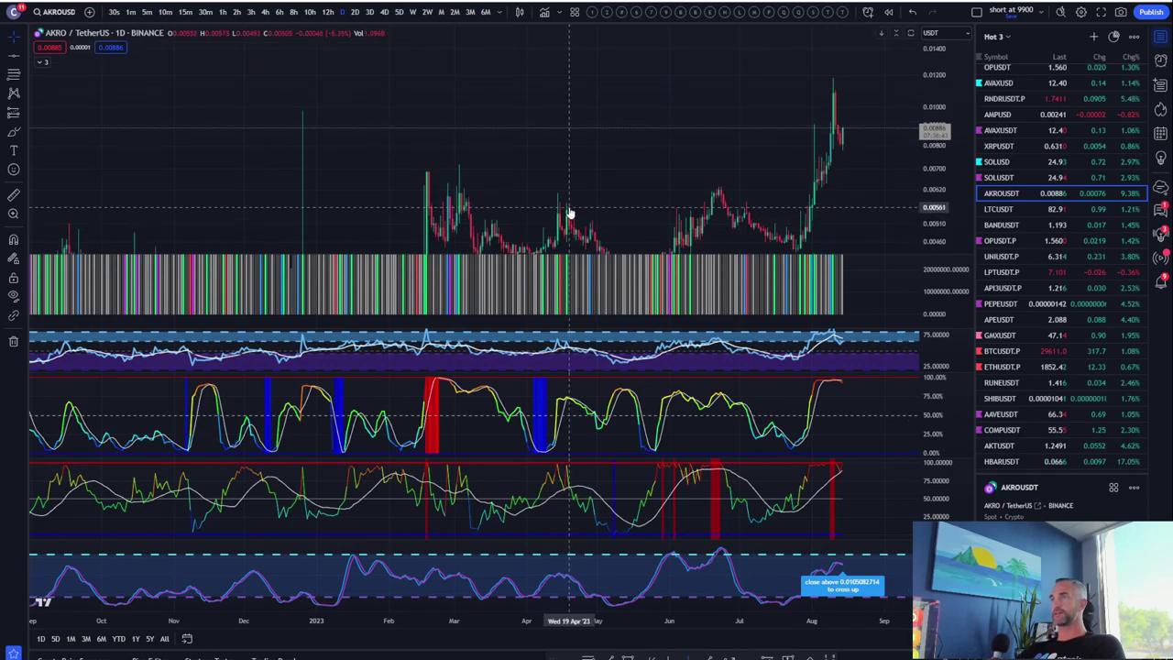
Switch the chart to AKTUSDT and examine its daily price history, volume and oscillators
{"action": "left_click", "coordinate": [1001, 444]}
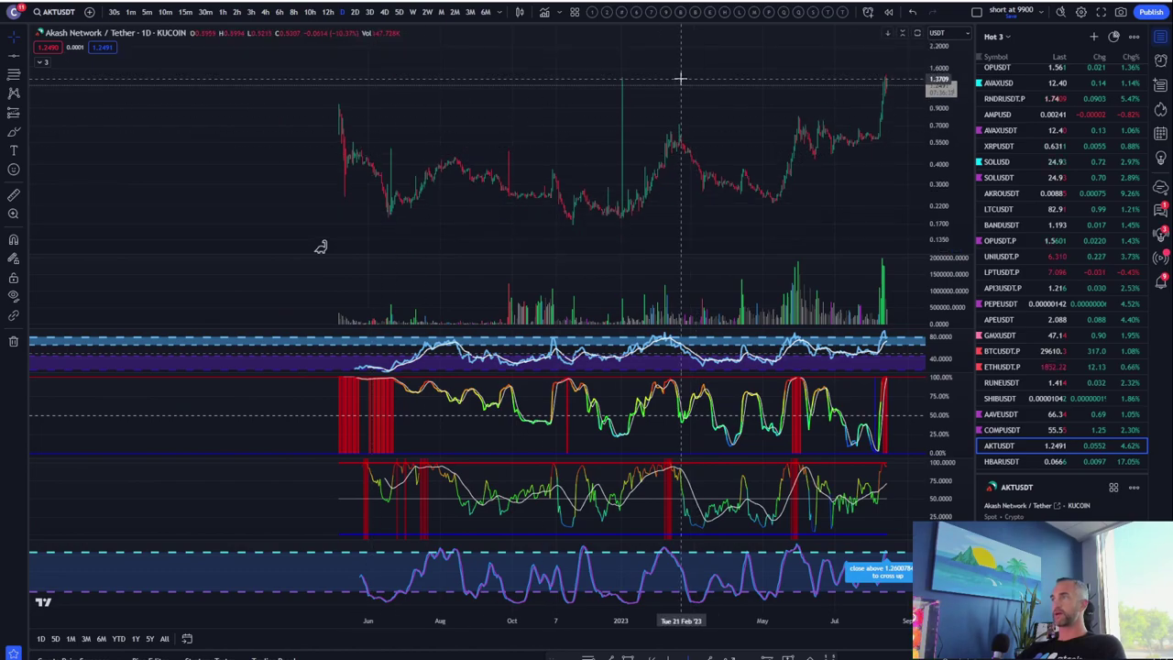
{"action": "left_click_drag", "start_coordinate": [663, 74], "coordinate": [472, 95]}
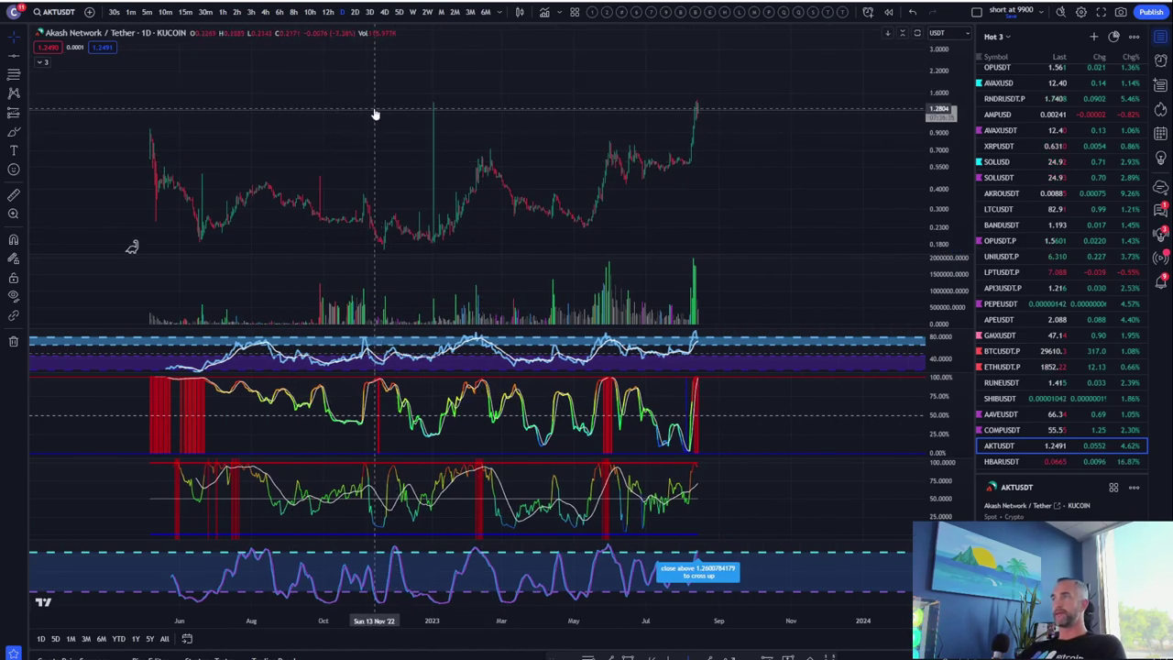
{"action": "scroll", "coordinate": [382, 140], "scroll_direction": "up", "scroll_amount": 3}
{"action": "left_click_drag", "start_coordinate": [571, 100], "coordinate": [877, 162]}
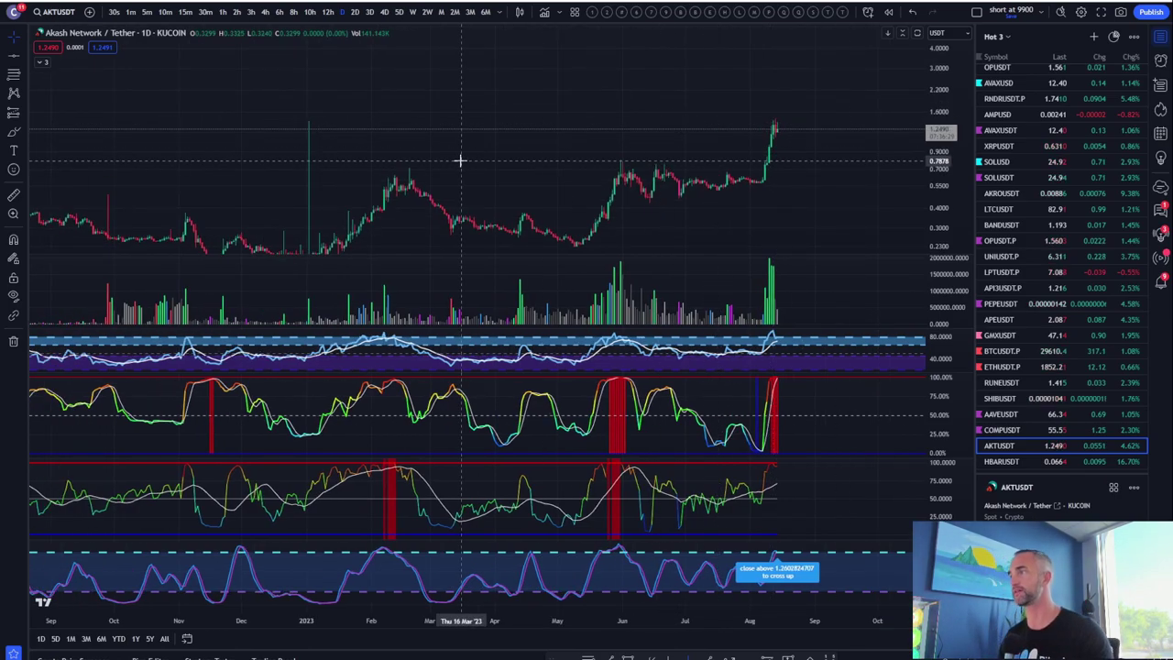
{"action": "scroll", "coordinate": [460, 161], "scroll_direction": "up", "scroll_amount": 3}
{"action": "scroll", "coordinate": [358, 181], "scroll_direction": "down", "scroll_amount": 3}
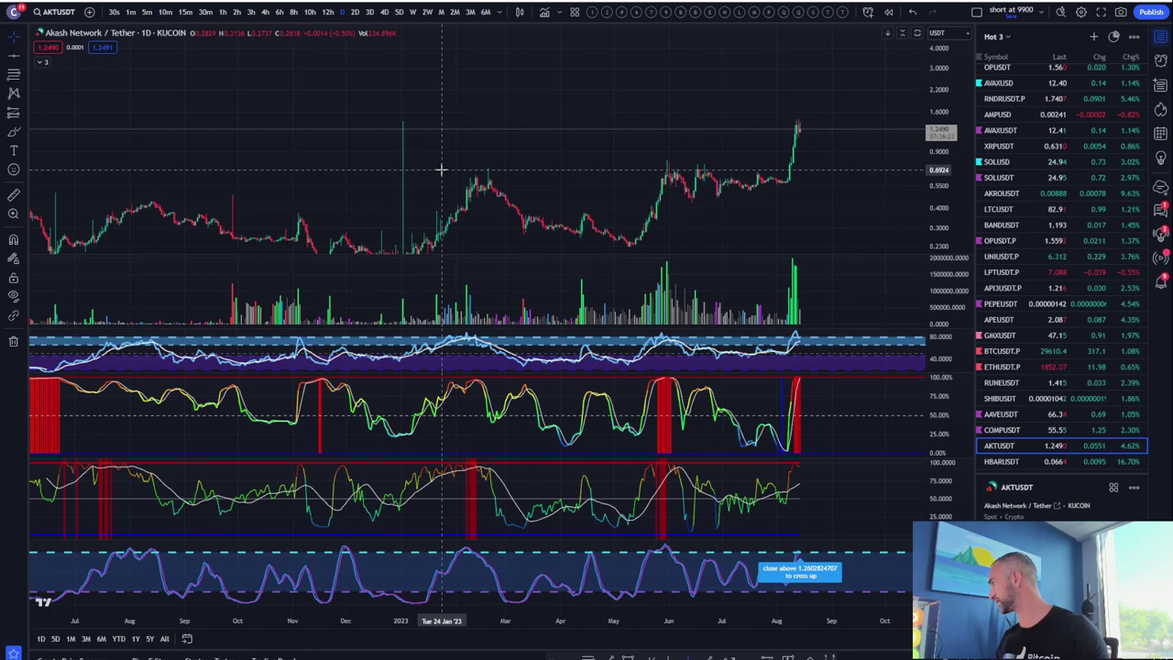
{"action": "scroll", "coordinate": [441, 170], "scroll_direction": "up", "scroll_amount": 1}
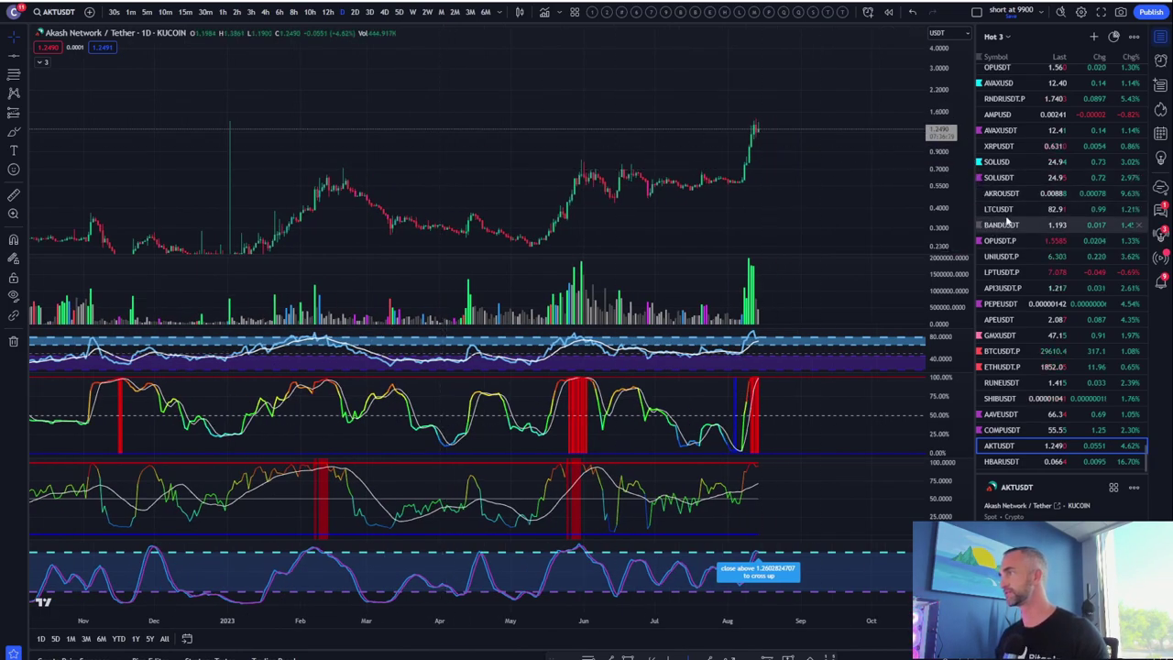
Switch the chart to COMPUSDT and compare its daily price swings with the oscillator signals
{"action": "left_click", "coordinate": [1002, 430]}
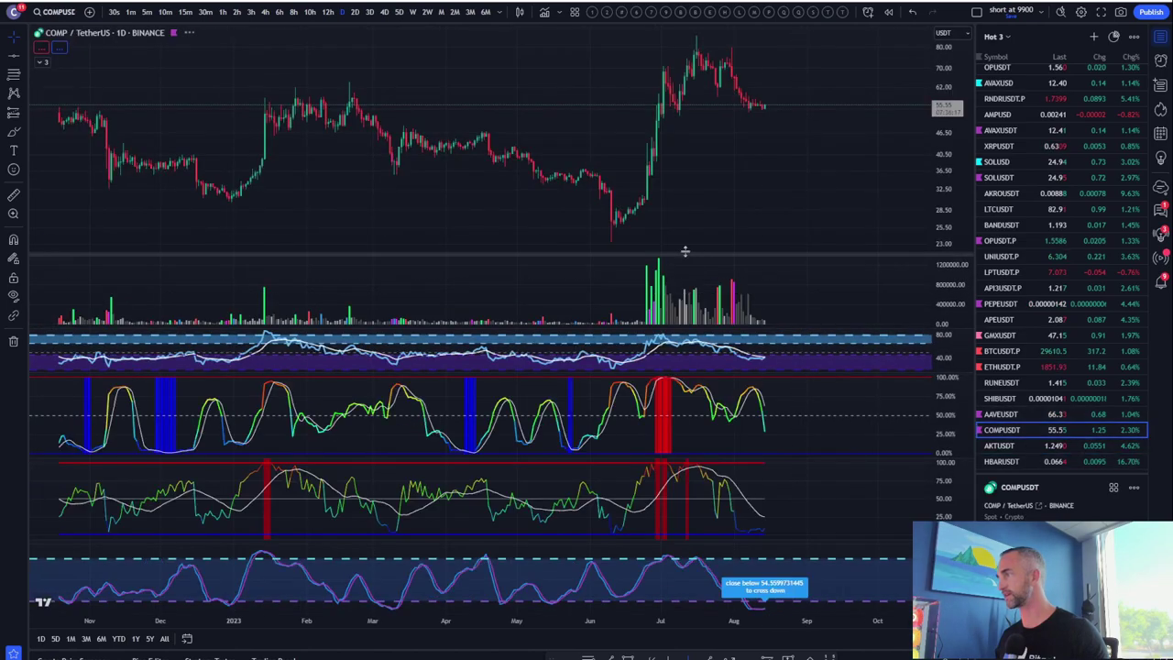
{"action": "scroll", "coordinate": [539, 177], "scroll_direction": "down", "scroll_amount": 2}
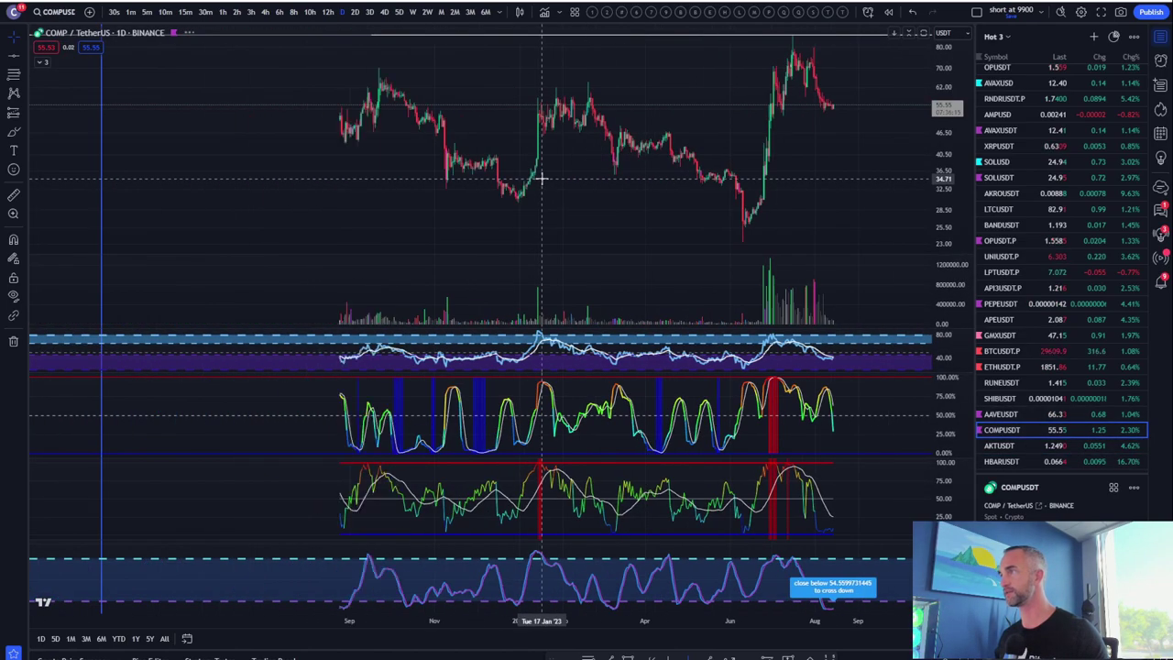
{"action": "scroll", "coordinate": [542, 177], "scroll_direction": "up", "scroll_amount": 2}
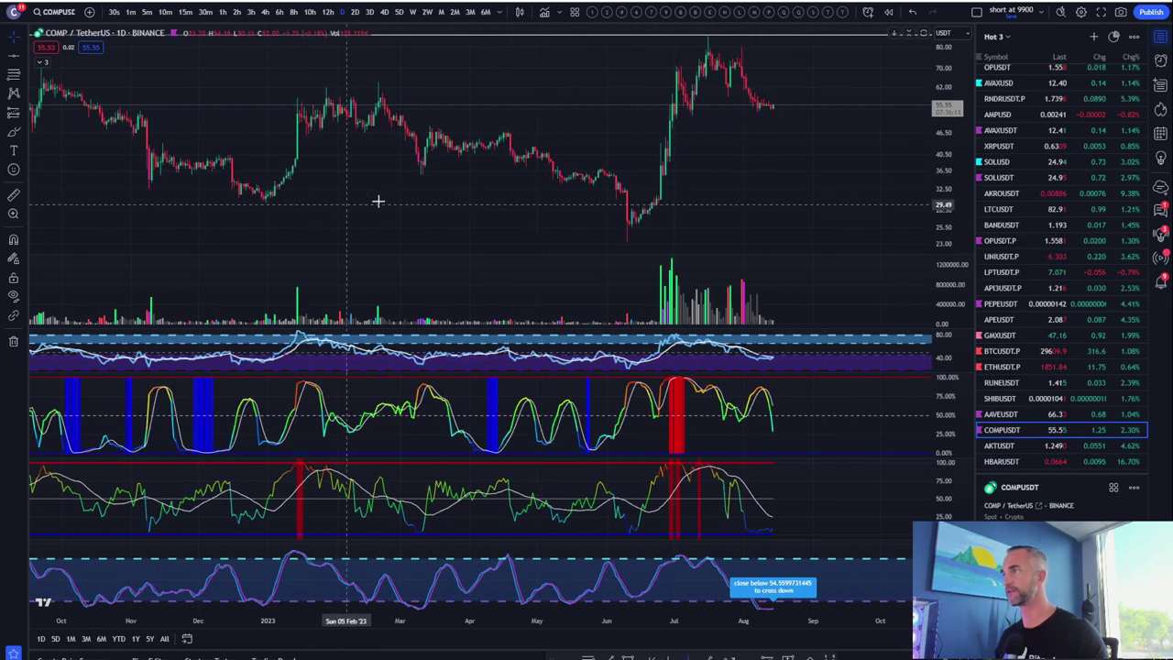
{"action": "scroll", "coordinate": [549, 126], "scroll_direction": "up", "scroll_amount": 1}
{"action": "scroll", "coordinate": [547, 123], "scroll_direction": "up", "scroll_amount": 1}
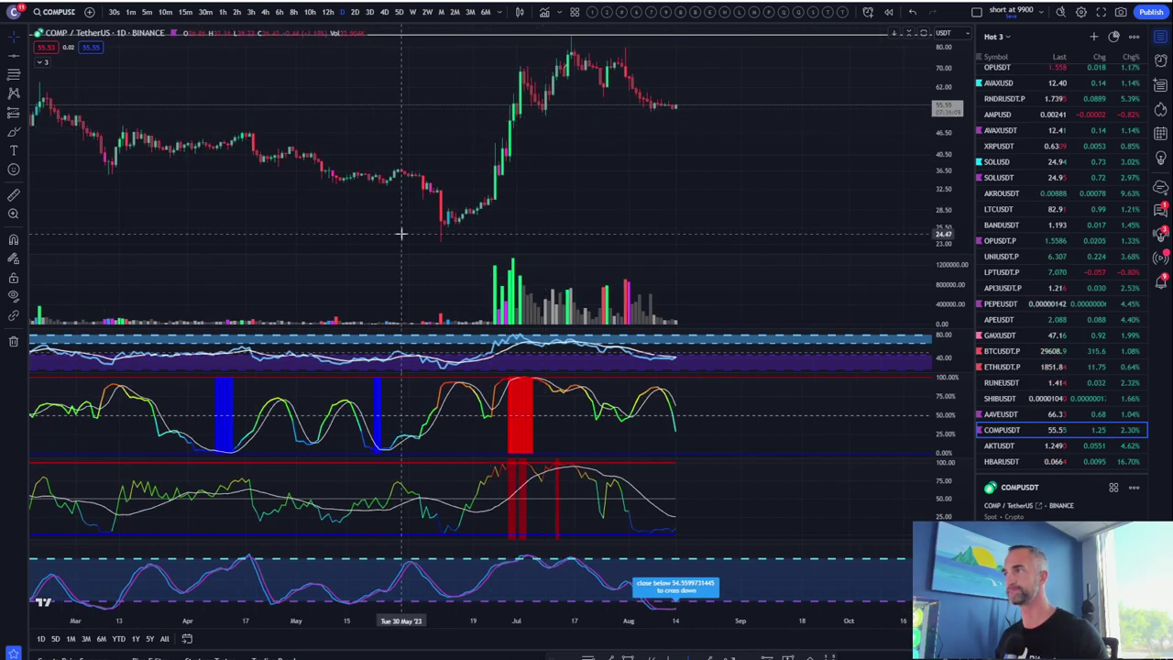
Set COMPUSDT to the 15-minute timeframe, rescale the price axis to fit, and examine the past week's price action
{"action": "left_click", "coordinate": [186, 13]}
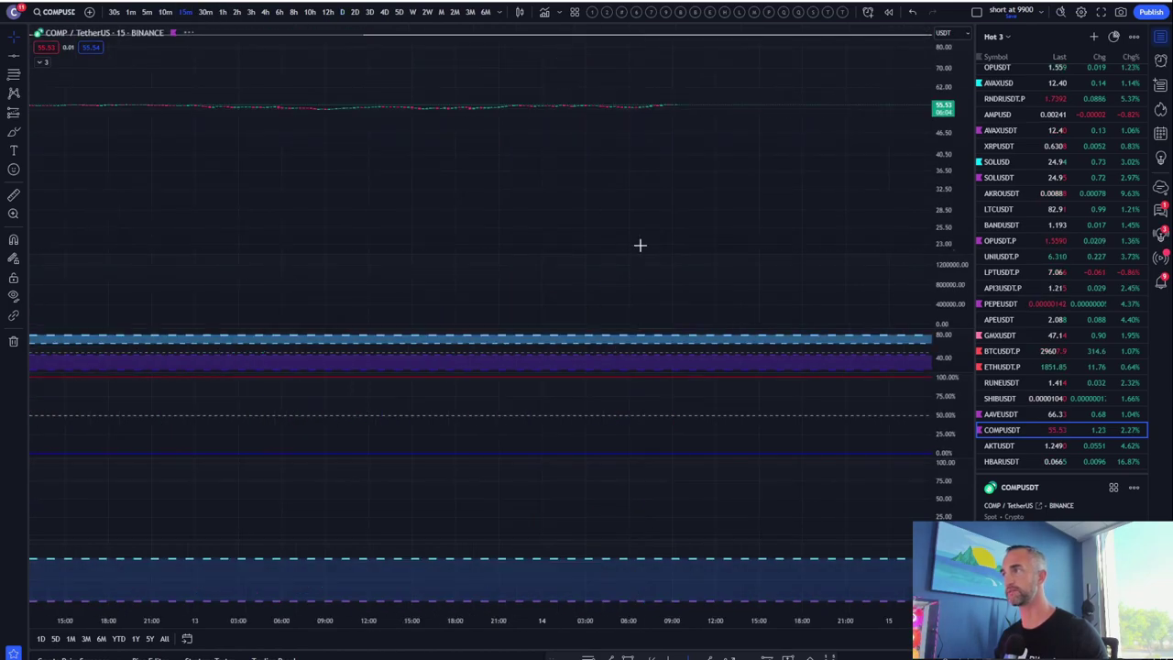
{"action": "left_click", "coordinate": [949, 248]}
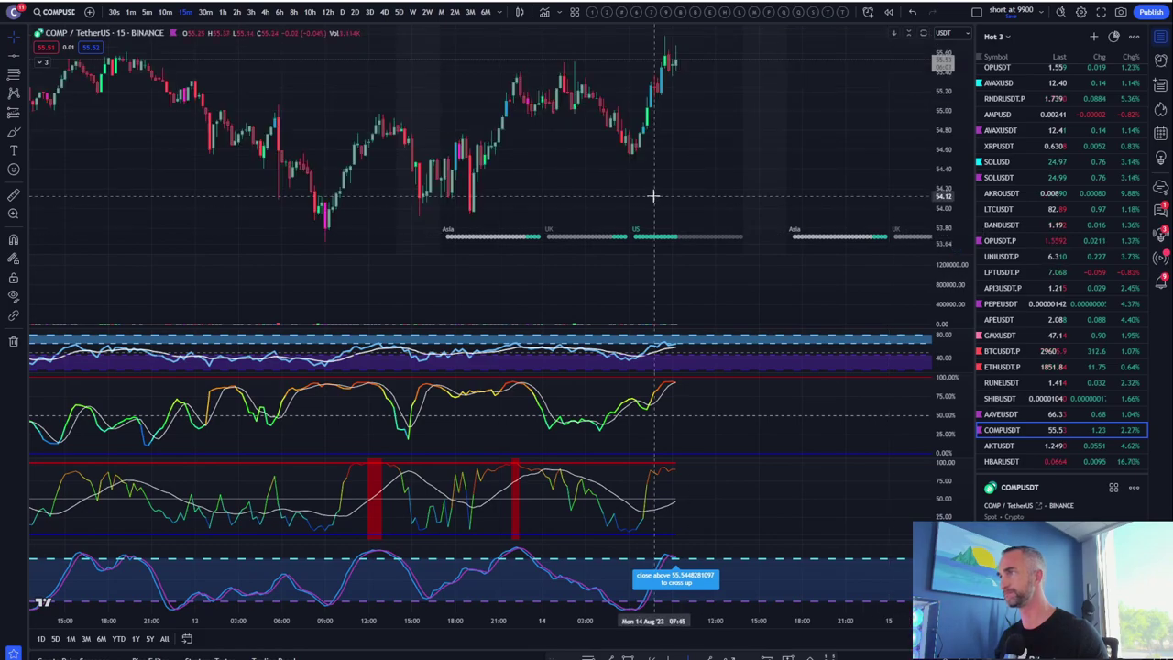
{"action": "scroll", "coordinate": [651, 192], "scroll_direction": "down", "scroll_amount": 4}
{"action": "scroll", "coordinate": [652, 195], "scroll_direction": "up", "scroll_amount": 2}
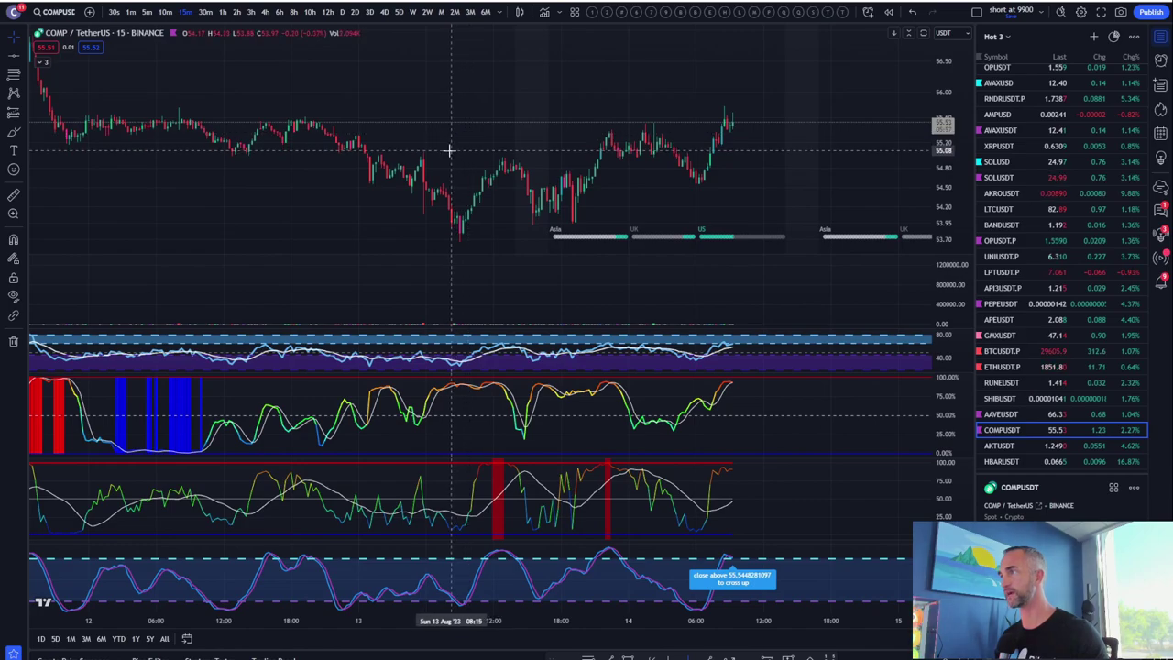
{"action": "scroll", "coordinate": [820, 186], "scroll_direction": "down", "scroll_amount": 3}
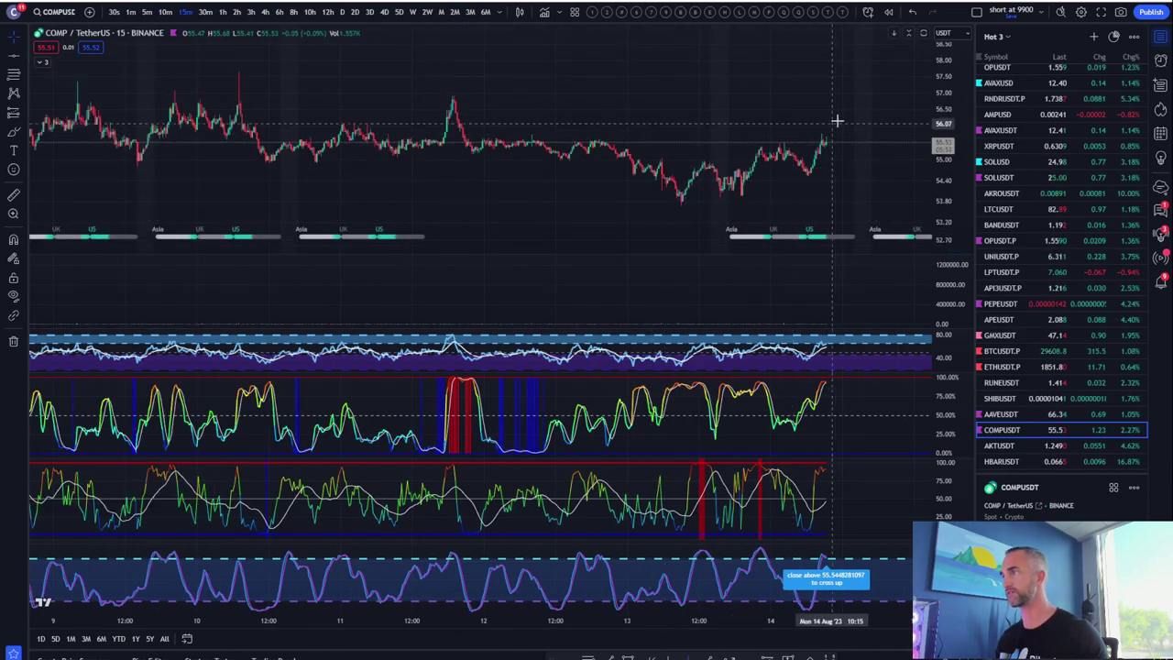
{"action": "scroll", "coordinate": [683, 157], "scroll_direction": "up", "scroll_amount": 2}
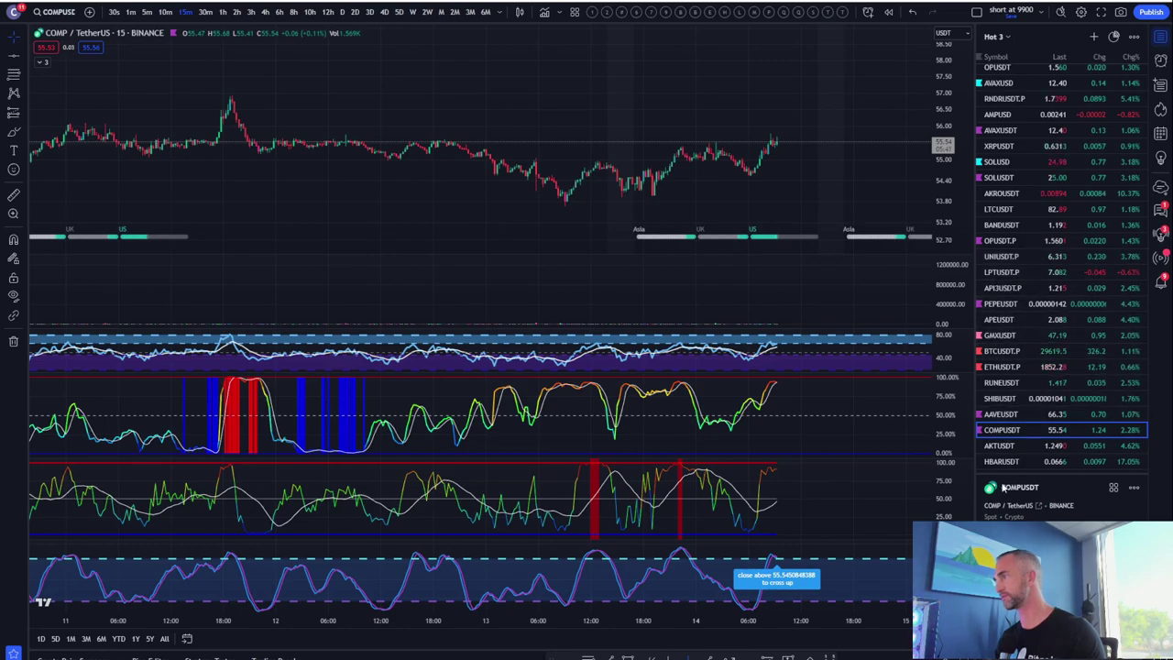
Switch the chart to RUNEUSDT and examine its 15-minute price action against the green zone
{"action": "left_click", "coordinate": [1004, 389]}
{"action": "scroll", "coordinate": [506, 155], "scroll_direction": "down", "scroll_amount": 5}
{"action": "left_click_drag", "start_coordinate": [800, 147], "coordinate": [588, 187]}
{"action": "scroll", "coordinate": [586, 187], "scroll_direction": "up", "scroll_amount": 5}
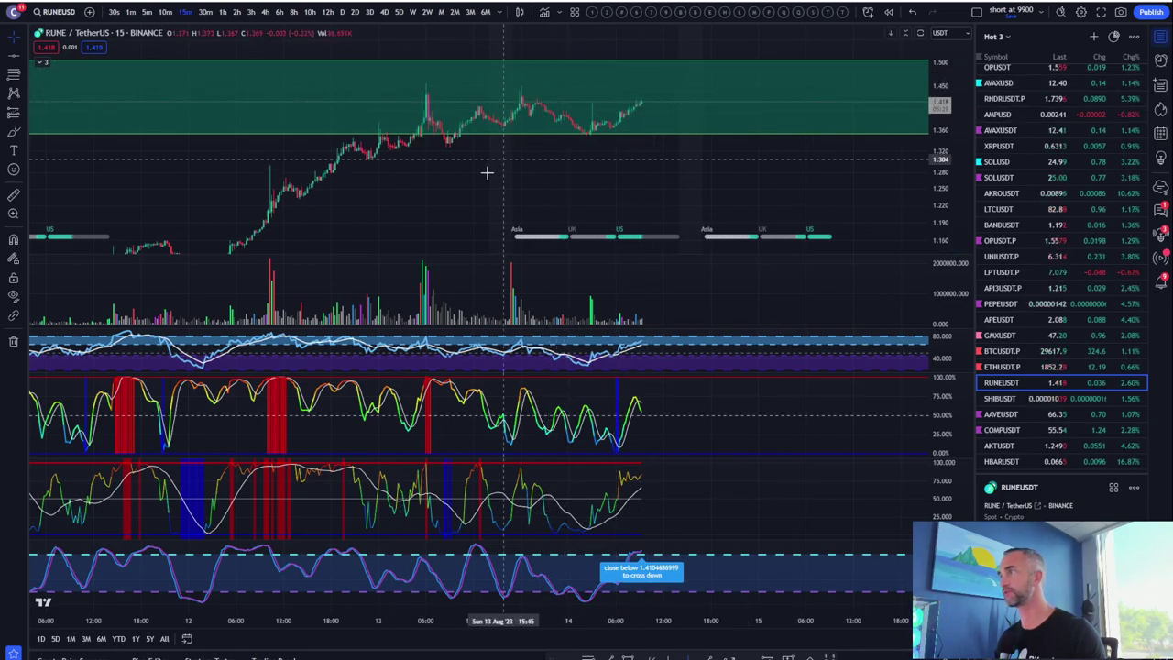
{"action": "scroll", "coordinate": [480, 178], "scroll_direction": "down", "scroll_amount": 5}
{"action": "scroll", "coordinate": [564, 223], "scroll_direction": "down", "scroll_amount": 1}
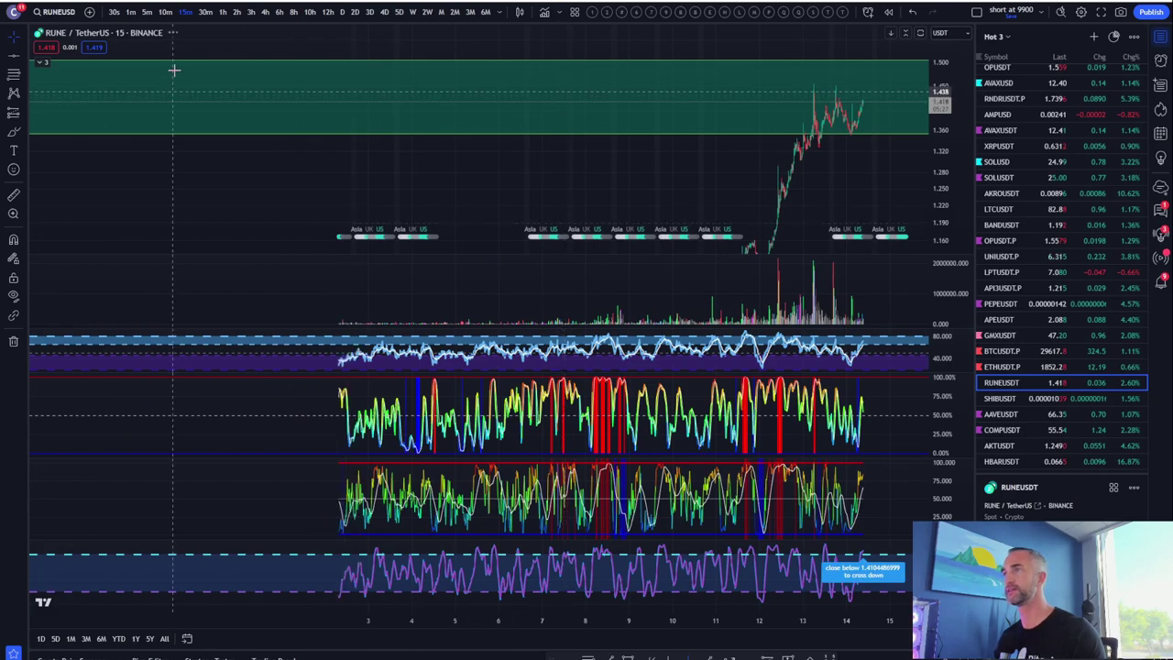
Set RUNEUSDT to the 1-hour timeframe and examine the rally into the green zone
{"action": "left_click", "coordinate": [222, 12]}
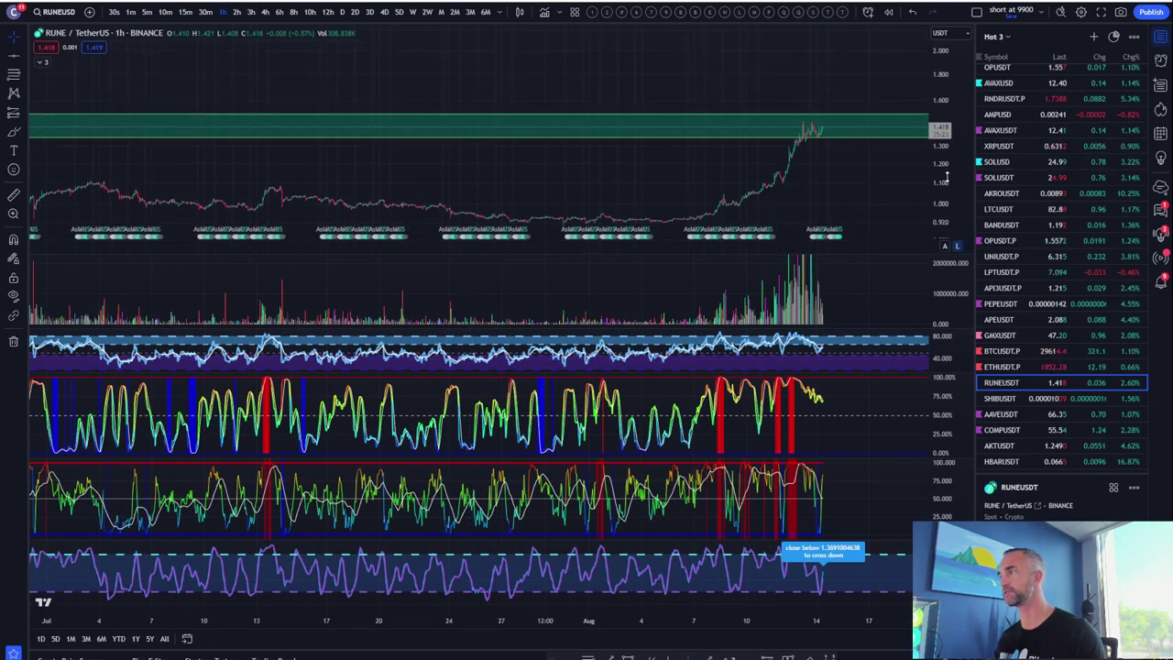
{"action": "scroll", "coordinate": [739, 186], "scroll_direction": "up", "scroll_amount": 2}
{"action": "scroll", "coordinate": [712, 320], "scroll_direction": "up", "scroll_amount": 4}
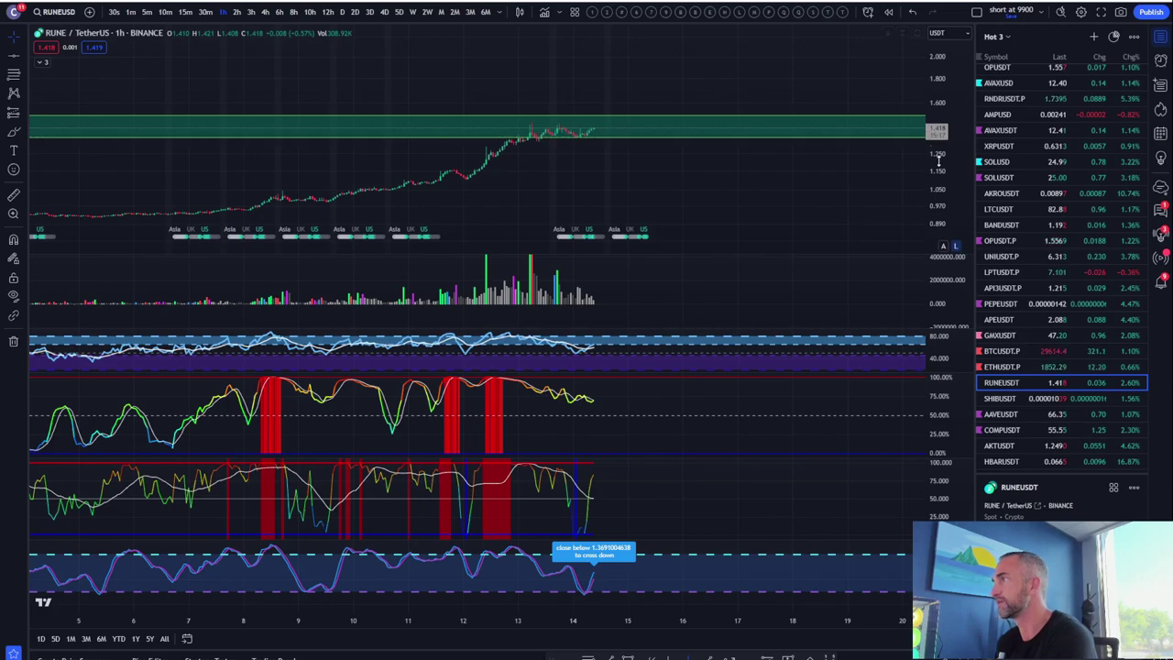
{"action": "scroll", "coordinate": [938, 158], "scroll_direction": "up", "scroll_amount": 3}
{"action": "scroll", "coordinate": [655, 225], "scroll_direction": "up", "scroll_amount": 3}
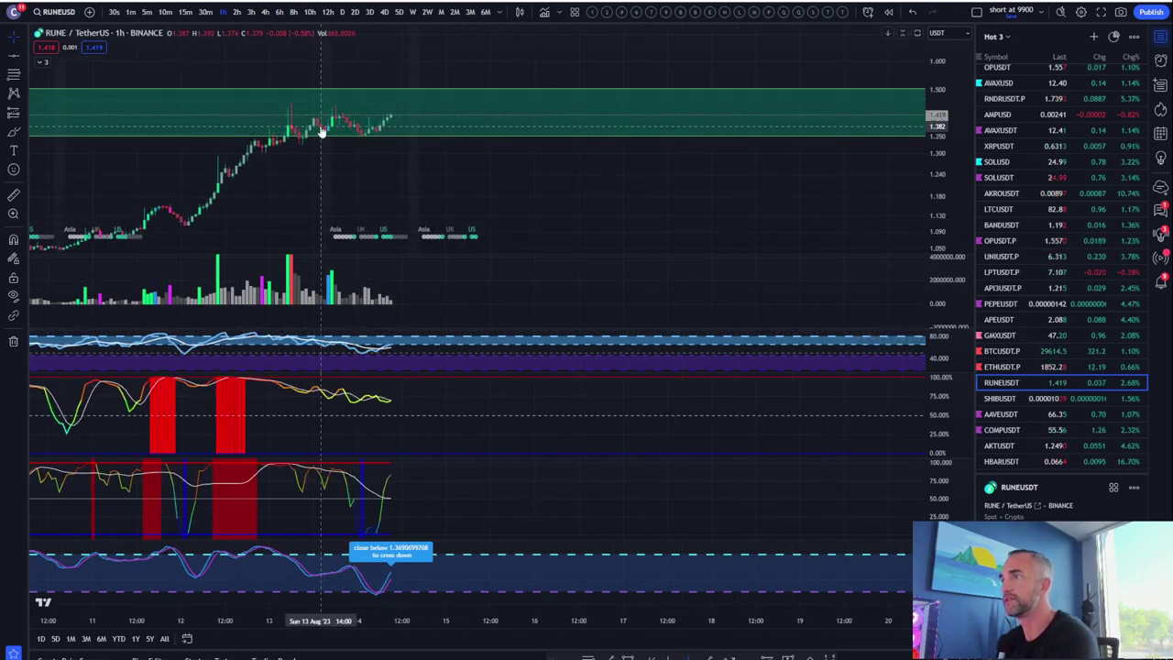
{"action": "left_click", "coordinate": [26, 120]}
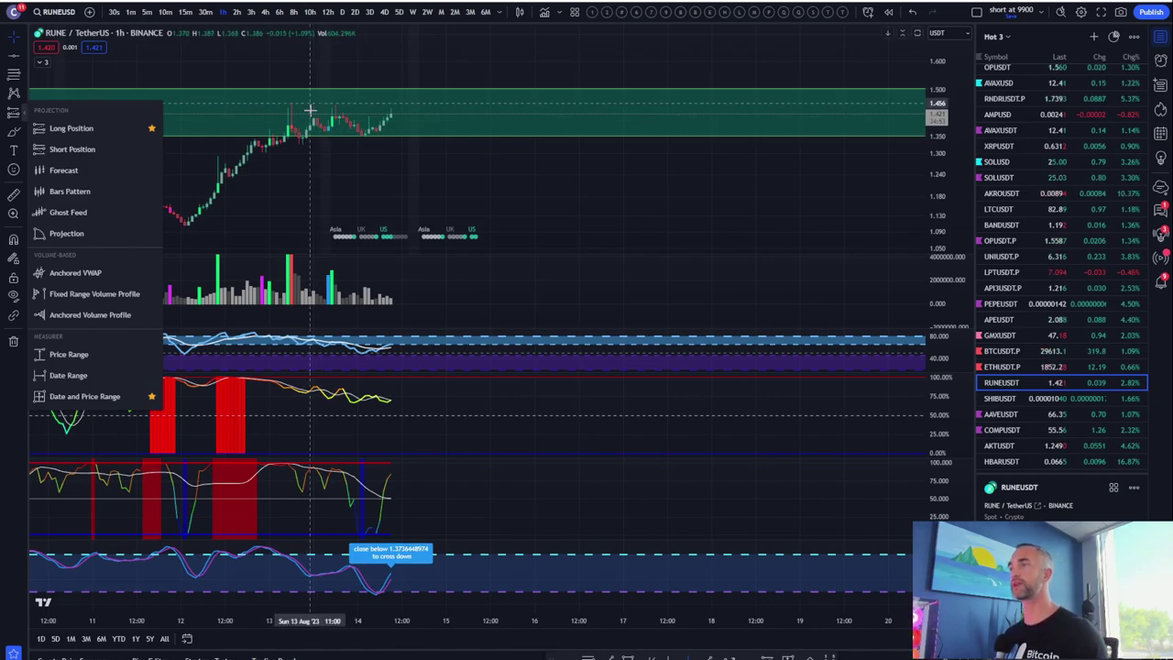
Compare RUNEUSDT's hourly candles around the green zone with volume and the oscillators, including the early August history
{"action": "left_click_drag", "start_coordinate": [473, 171], "coordinate": [590, 174]}
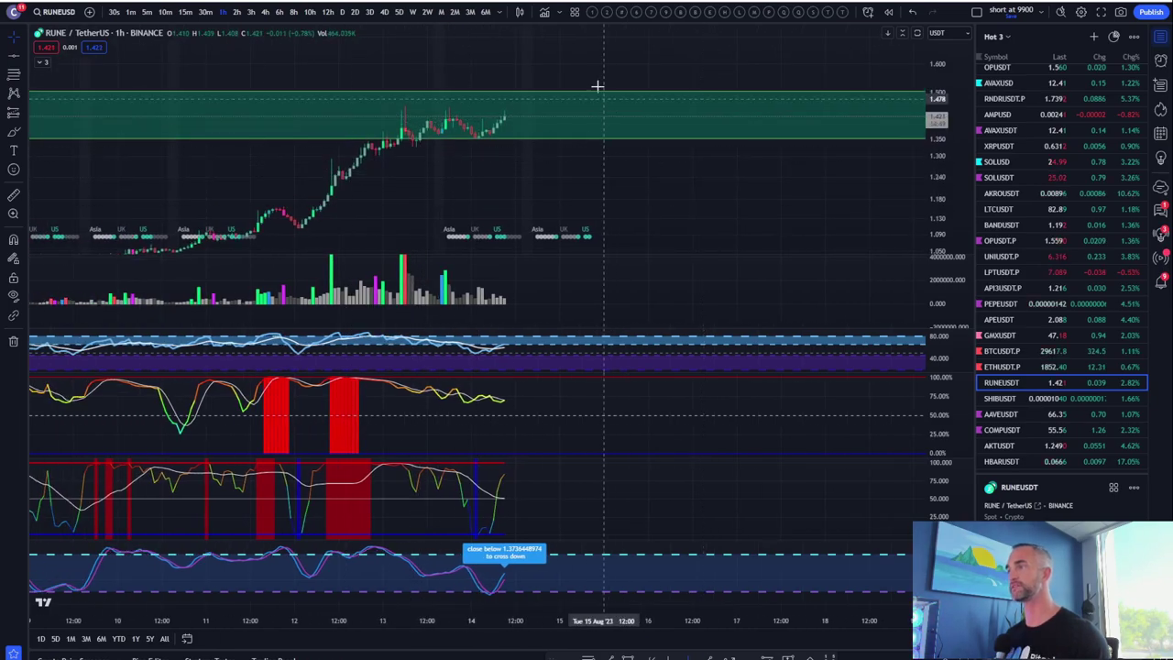
{"action": "left_click_drag", "start_coordinate": [407, 195], "coordinate": [438, 129]}
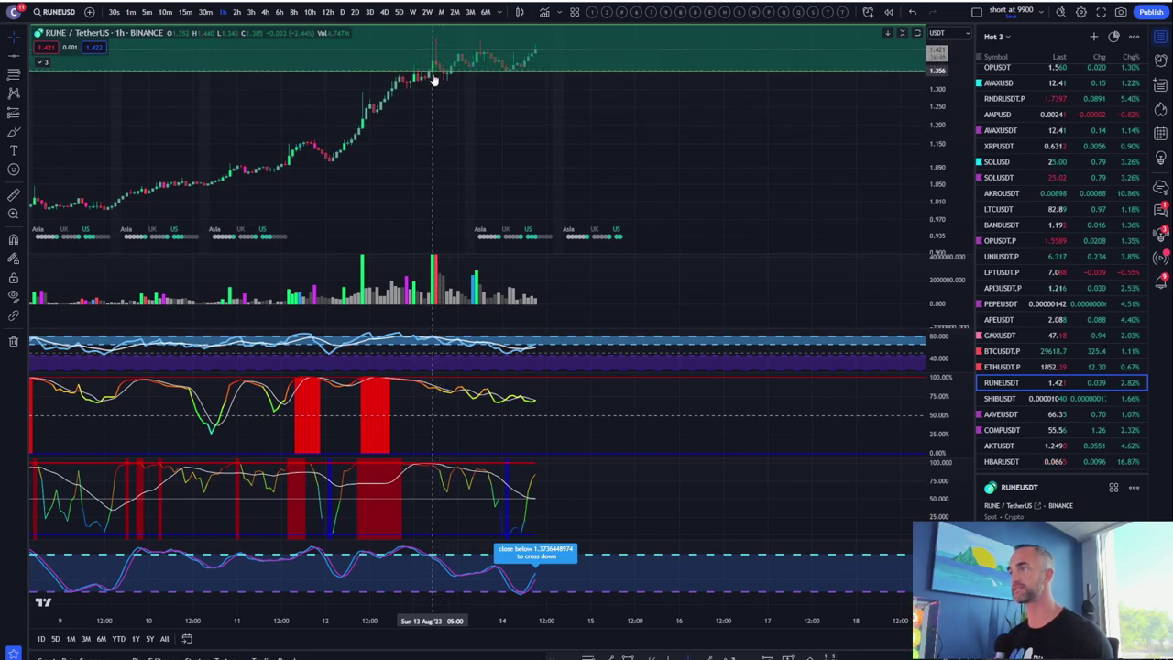
{"action": "left_click_drag", "start_coordinate": [572, 123], "coordinate": [634, 128]}
{"action": "scroll", "coordinate": [443, 165], "scroll_direction": "up", "scroll_amount": 4}
{"action": "left_click_drag", "start_coordinate": [455, 161], "coordinate": [551, 161]}
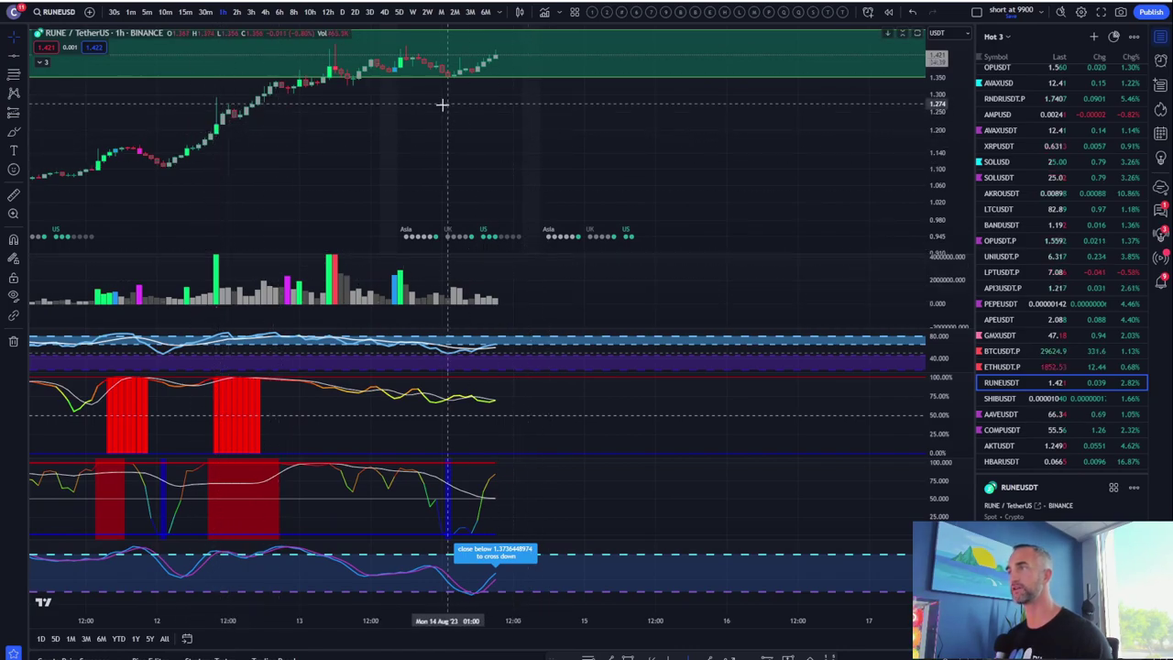
{"action": "scroll", "coordinate": [550, 61], "scroll_direction": "down", "scroll_amount": 3}
{"action": "scroll", "coordinate": [473, 115], "scroll_direction": "down", "scroll_amount": 5}
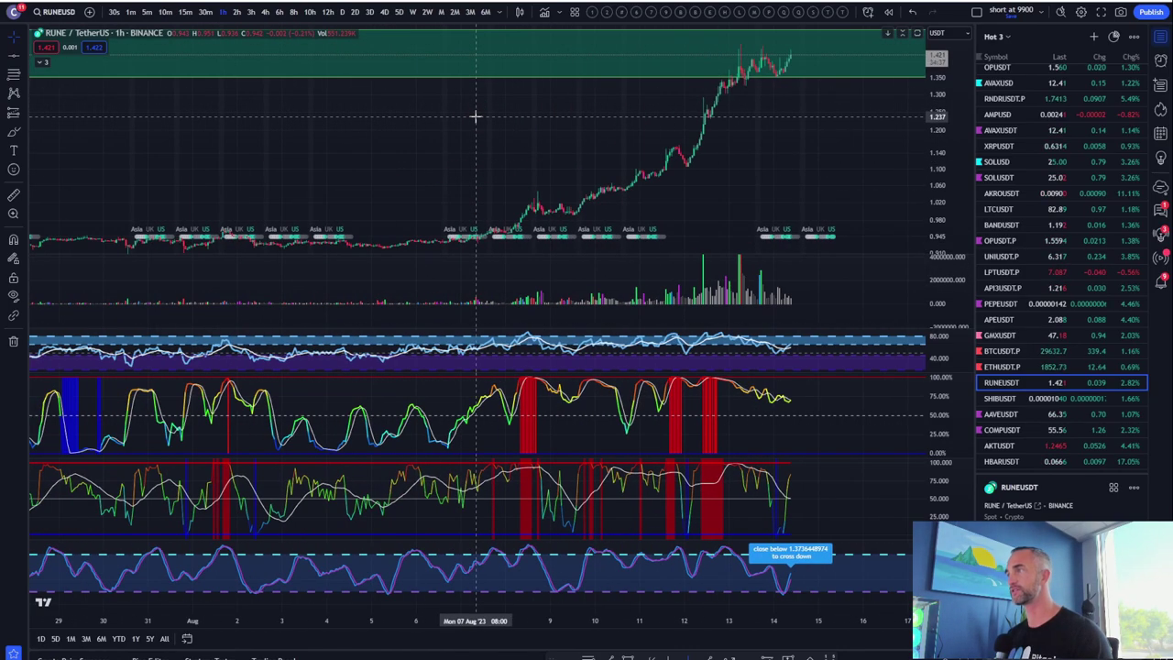
Set RUNEUSDT to the 15-minute timeframe and examine the climb into the green zone in a maximized price pane and beside the oscillators
{"action": "double_click", "coordinate": [892, 111]}
{"action": "left_click", "coordinate": [184, 12]}
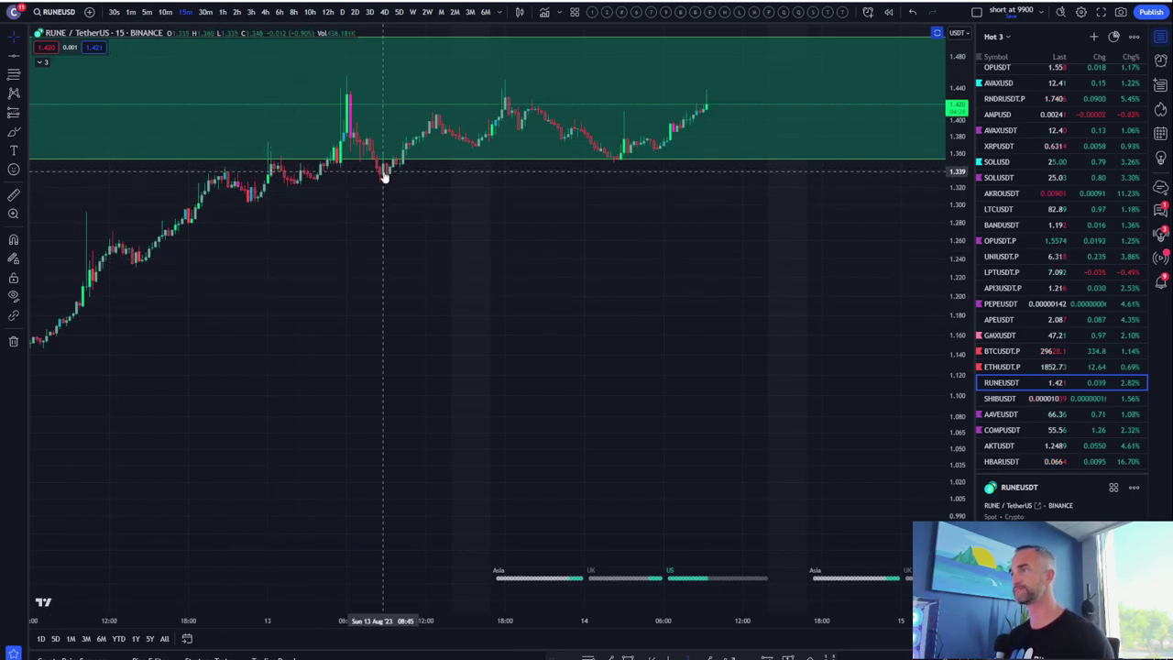
{"action": "scroll", "coordinate": [385, 253], "scroll_direction": "down", "scroll_amount": 7}
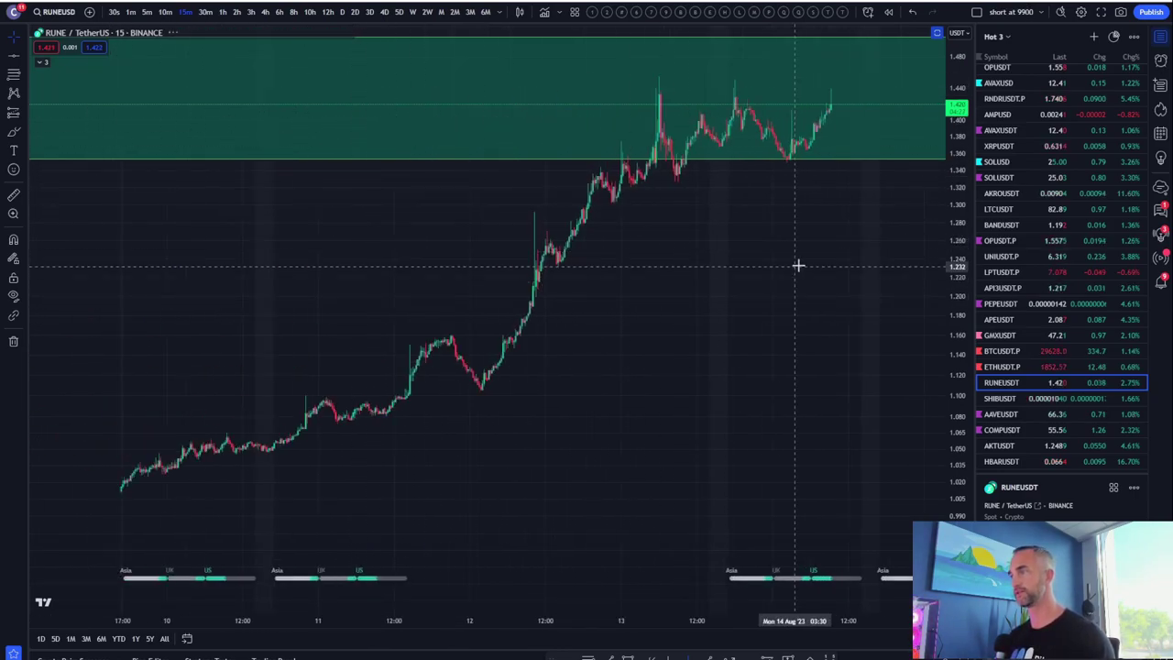
{"action": "double_click", "coordinate": [796, 266]}
{"action": "scroll", "coordinate": [605, 286], "scroll_direction": "up", "scroll_amount": 3}
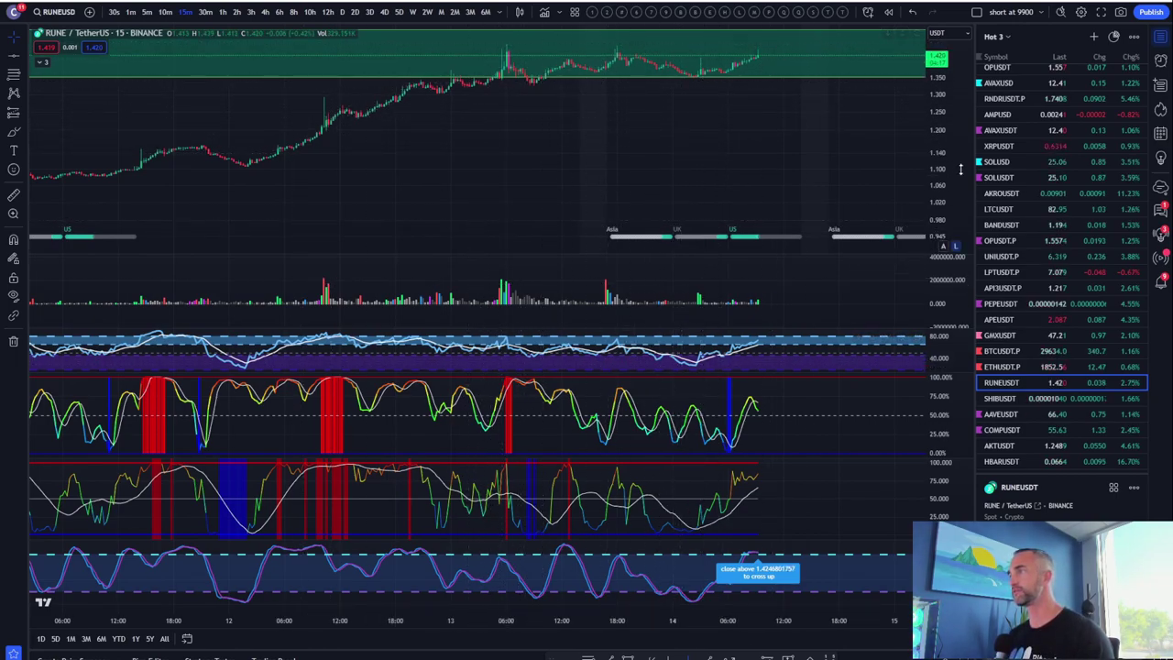
Examine the latest 15-minute swings against the green zone's lower edge, with the price pane maximized
{"action": "left_click_drag", "start_coordinate": [693, 162], "coordinate": [609, 177]}
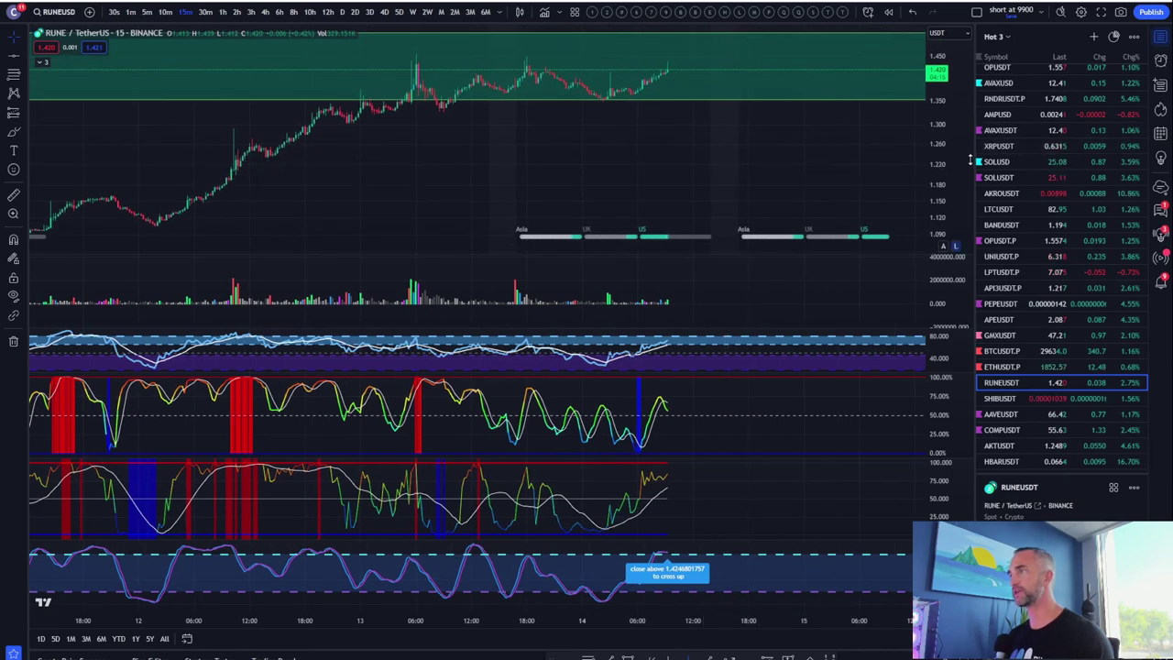
{"action": "scroll", "coordinate": [911, 173], "scroll_direction": "up", "scroll_amount": 3}
{"action": "scroll", "coordinate": [608, 173], "scroll_direction": "down", "scroll_amount": 3}
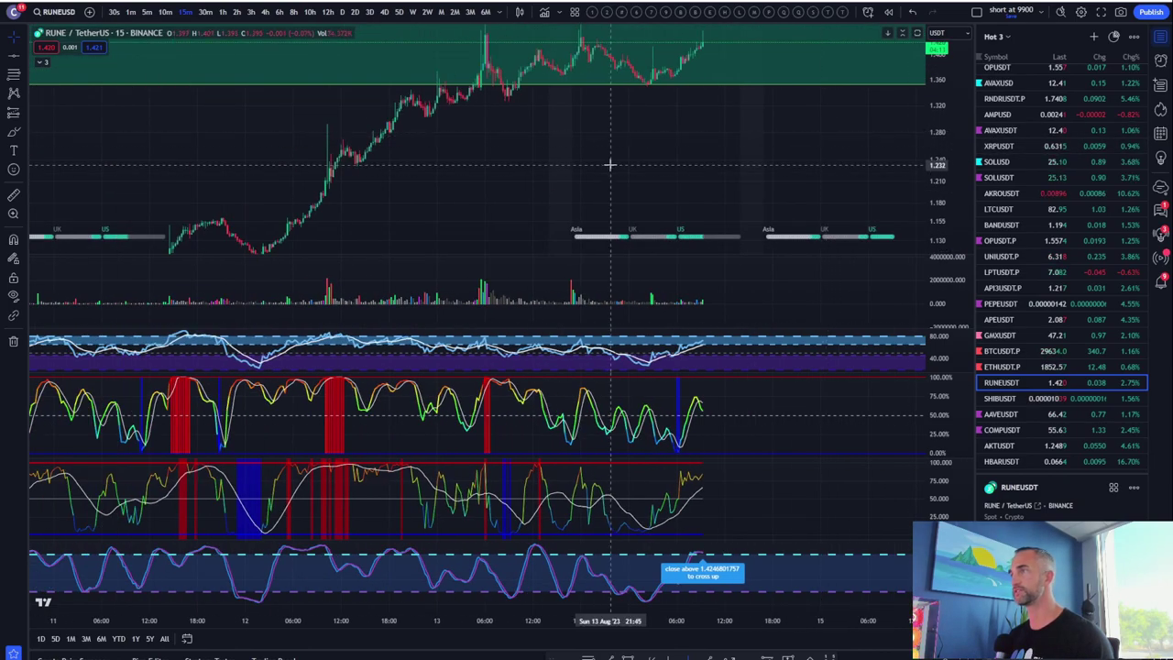
{"action": "double_click", "coordinate": [610, 165]}
{"action": "scroll", "coordinate": [547, 236], "scroll_direction": "up", "scroll_amount": 3}
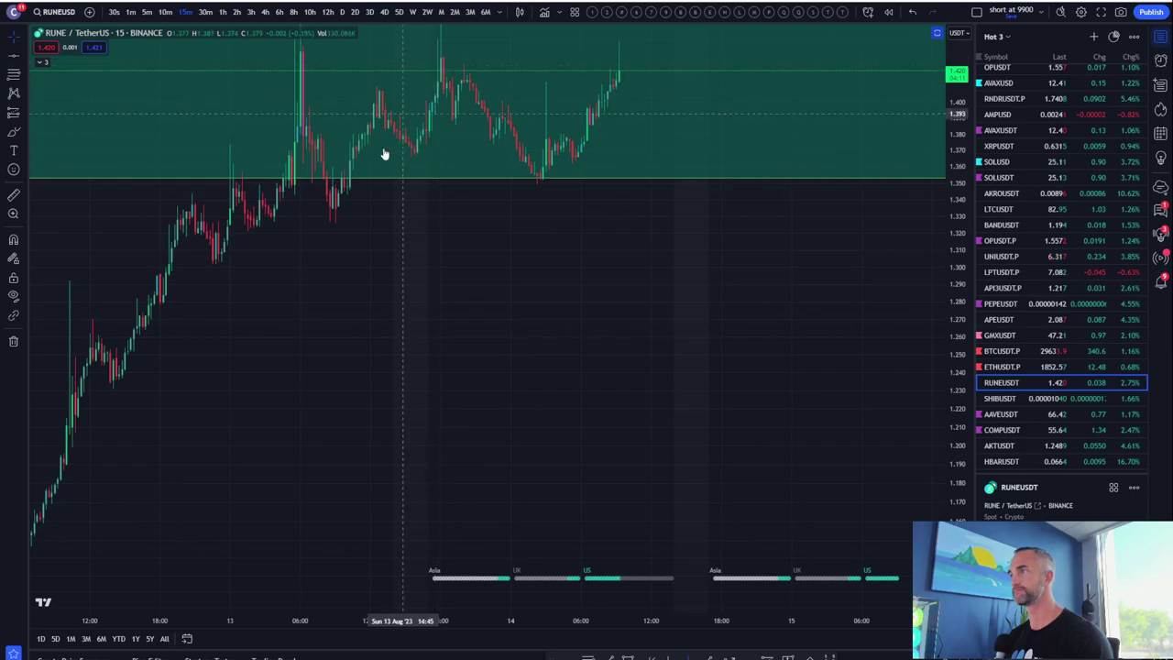
{"action": "scroll", "coordinate": [401, 157], "scroll_direction": "up", "scroll_amount": 2}
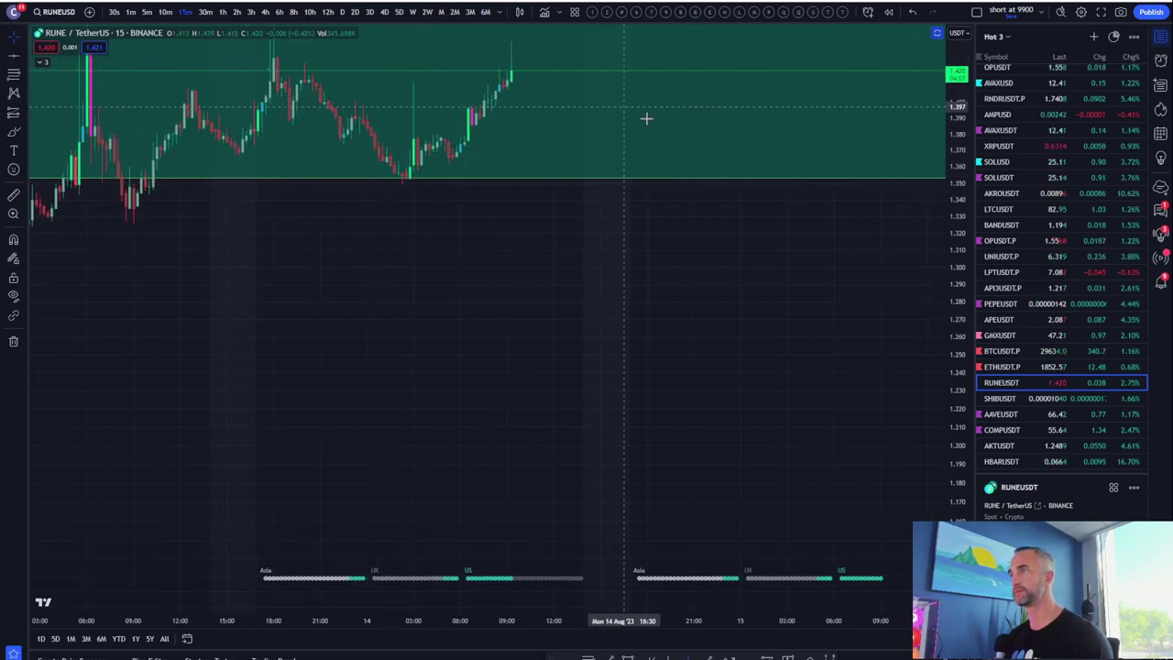
{"action": "scroll", "coordinate": [718, 184], "scroll_direction": "down", "scroll_amount": 3}
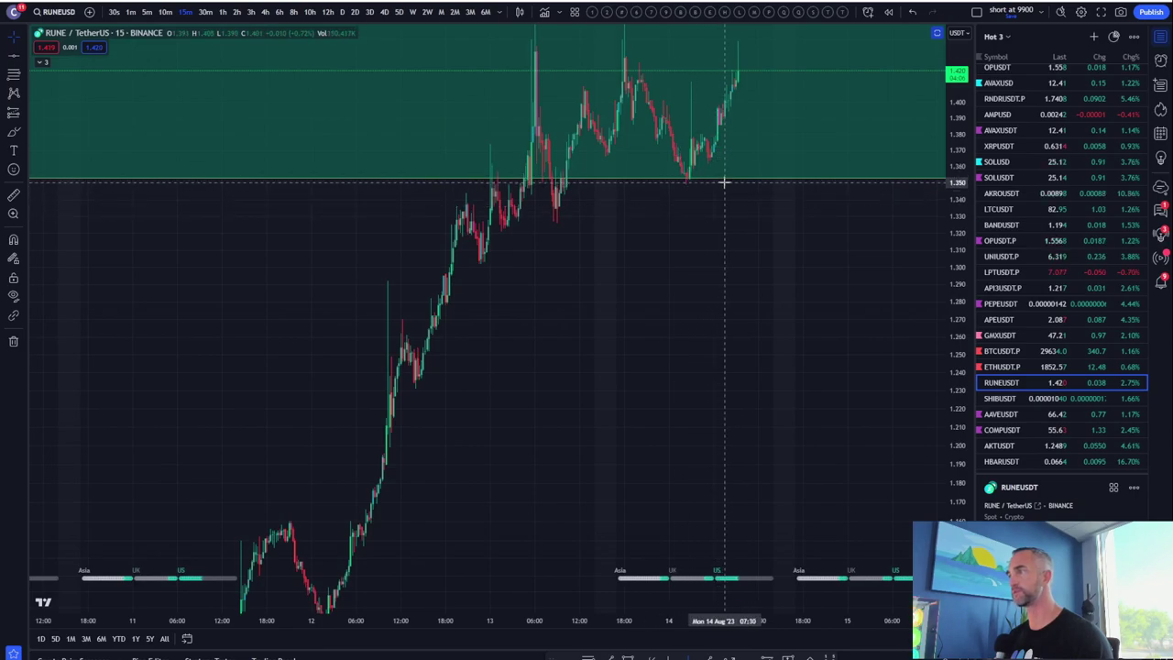
Draw a projected path from about 1.42 down to about 1.30, up to about 1.35 at the zone's lower edge, and down to about 1.27
{"action": "left_click_drag", "start_coordinate": [959, 168], "coordinate": [657, 259]}
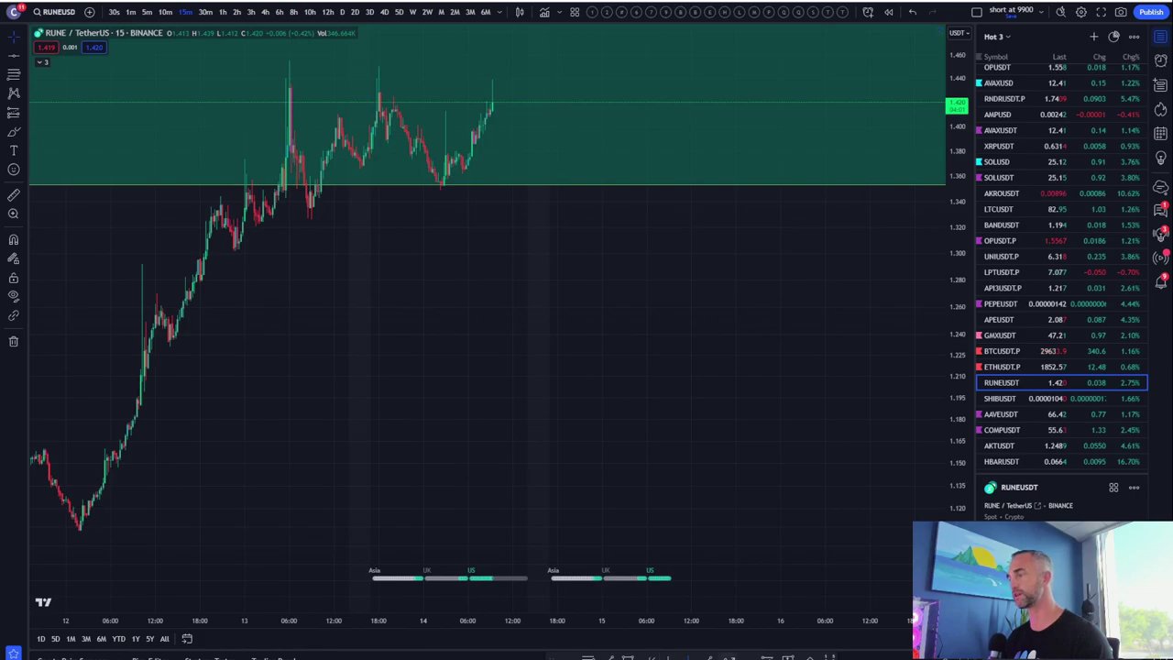
{"action": "key", "text": "alt+t"}
{"action": "left_click", "coordinate": [493, 96]}
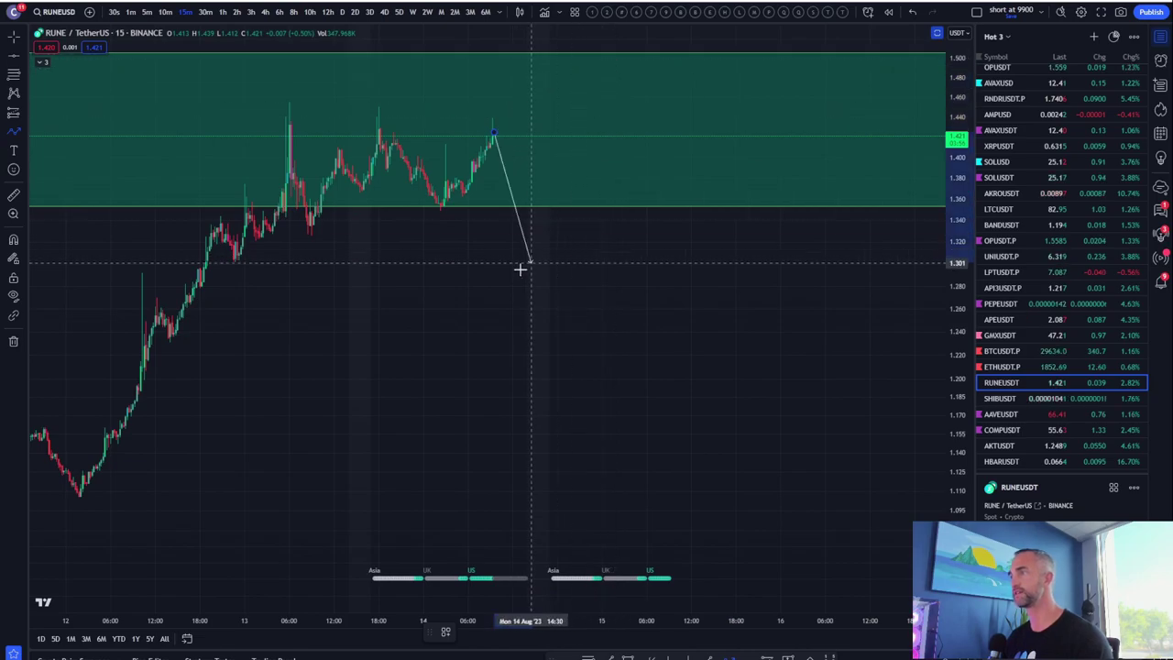
{"action": "left_click", "coordinate": [596, 211]}
{"action": "double_click", "coordinate": [675, 296]}
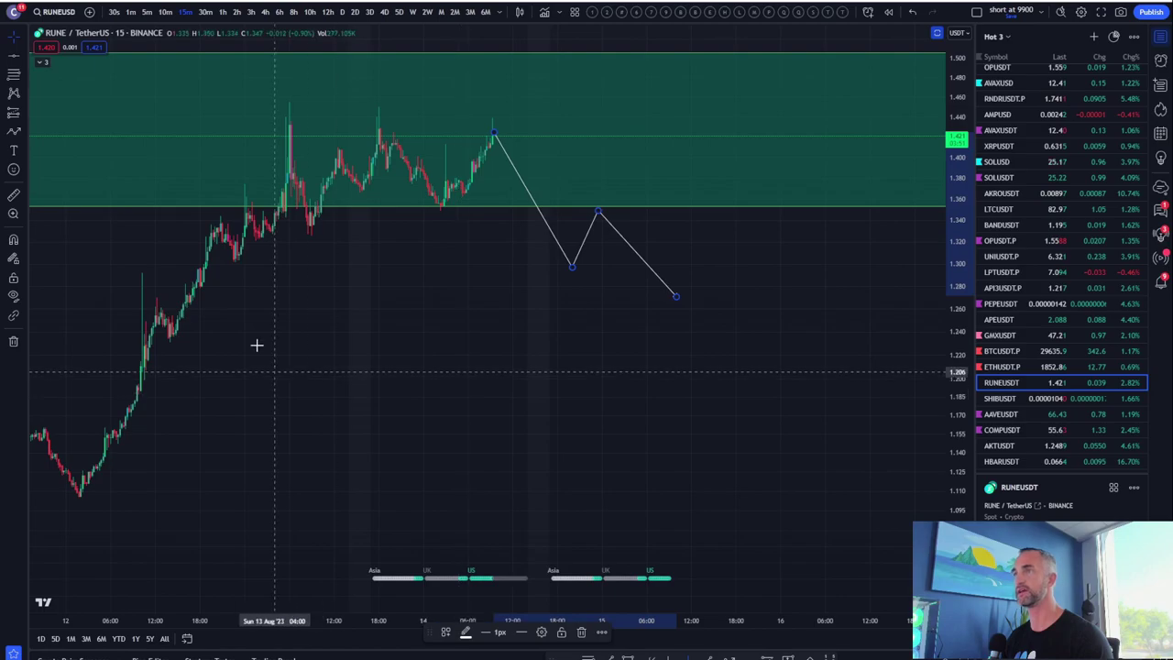
Expand the indicator legend, display the moving averages and support and resistance levels, and maximize the price pane
{"action": "left_click", "coordinate": [37, 64]}
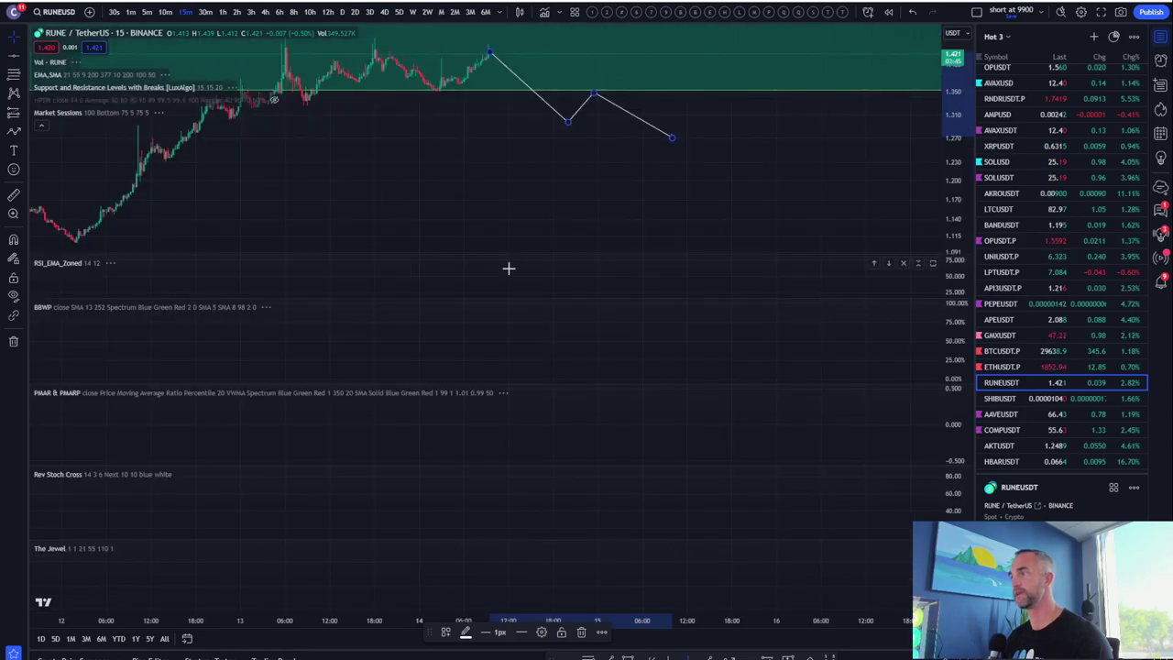
{"action": "scroll", "coordinate": [508, 268], "scroll_direction": "down", "scroll_amount": 5}
{"action": "left_click_drag", "start_coordinate": [793, 210], "coordinate": [752, 210]}
{"action": "double_click", "coordinate": [775, 186]}
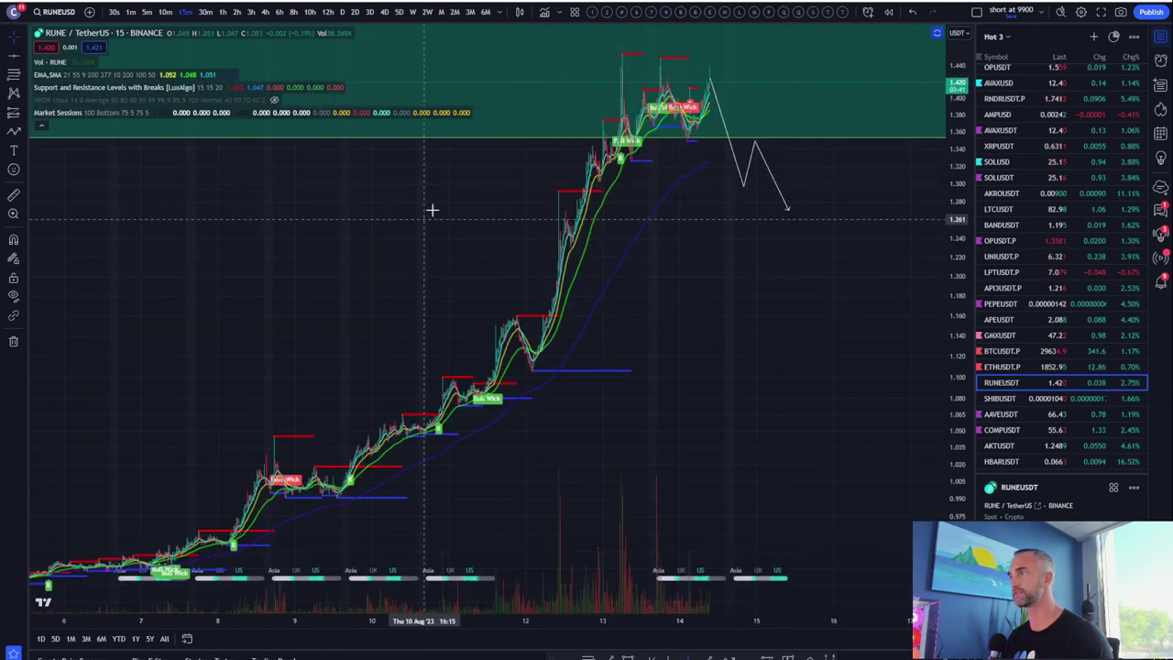
Set RUNEUSDT to the daily timeframe and examine the rally against the moving averages, resistance levels and green zone
{"action": "left_click", "coordinate": [341, 12]}
{"action": "scroll", "coordinate": [617, 348], "scroll_direction": "up", "scroll_amount": 5}
{"action": "left_click_drag", "start_coordinate": [512, 446], "coordinate": [990, 385]}
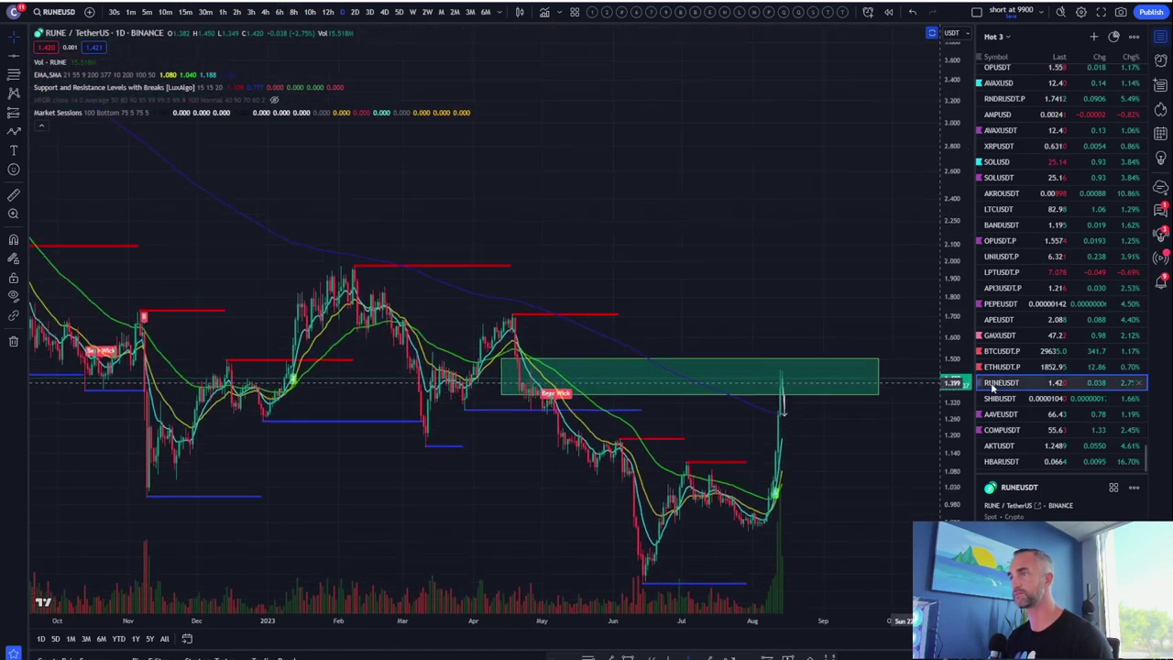
{"action": "scroll", "coordinate": [815, 418], "scroll_direction": "up", "scroll_amount": 5}
{"action": "left_click_drag", "start_coordinate": [605, 343], "coordinate": [850, 351]}
{"action": "scroll", "coordinate": [697, 352], "scroll_direction": "up", "scroll_amount": 3}
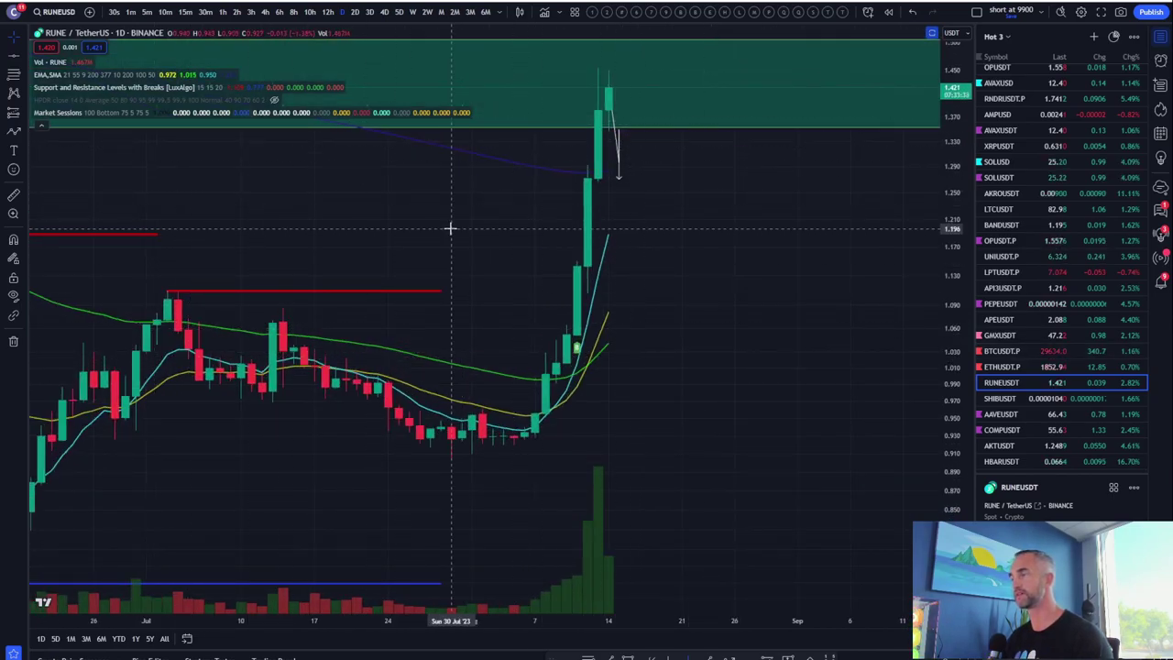
{"action": "scroll", "coordinate": [463, 230], "scroll_direction": "down", "scroll_amount": 3}
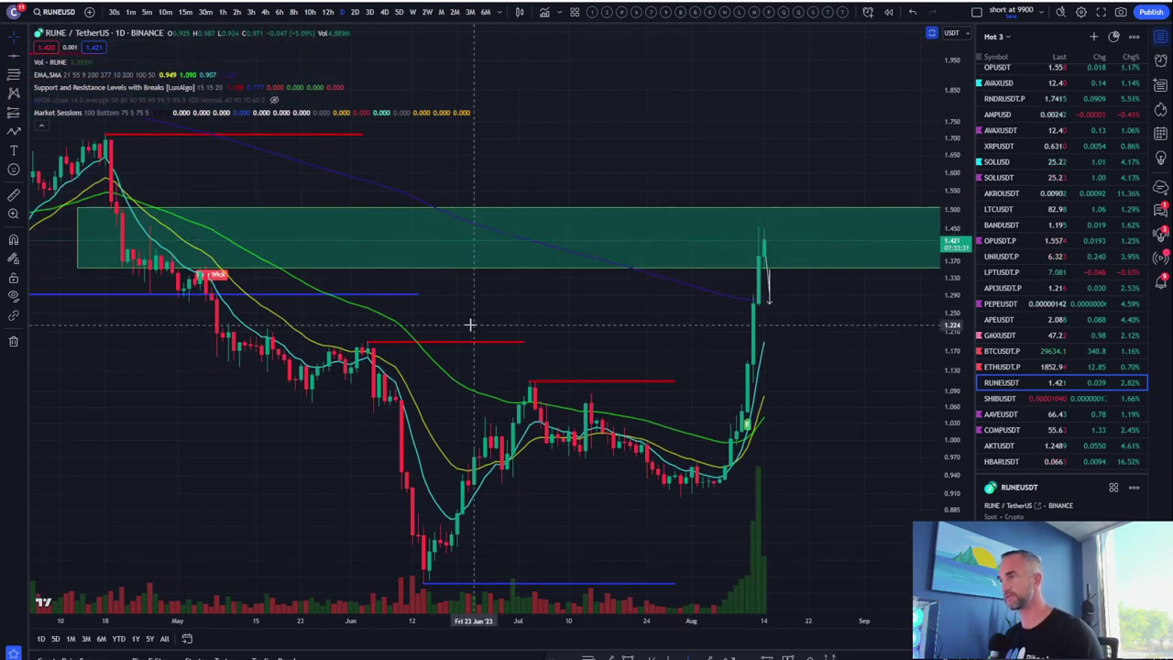
{"action": "scroll", "coordinate": [467, 344], "scroll_direction": "up", "scroll_amount": 3}
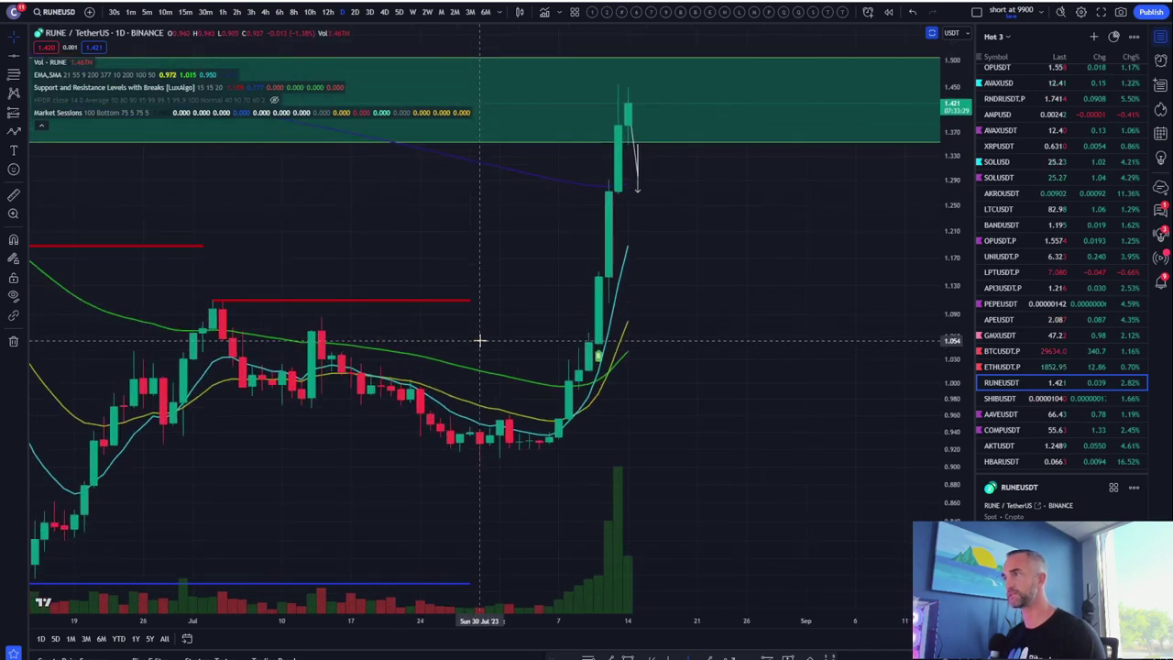
Add a horizontal line to the RUNEUSDT daily chart and align it with the early July high at 1.109
{"action": "scroll", "coordinate": [480, 340], "scroll_direction": "up", "scroll_amount": 3}
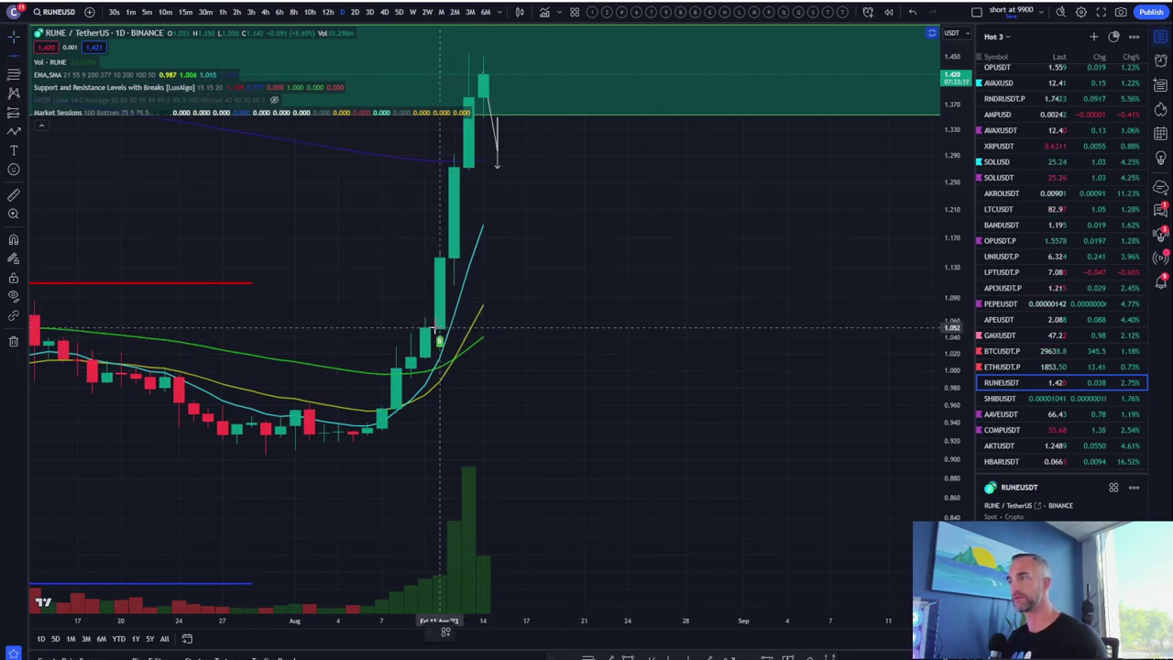
{"action": "scroll", "coordinate": [446, 335], "scroll_direction": "down", "scroll_amount": 10}
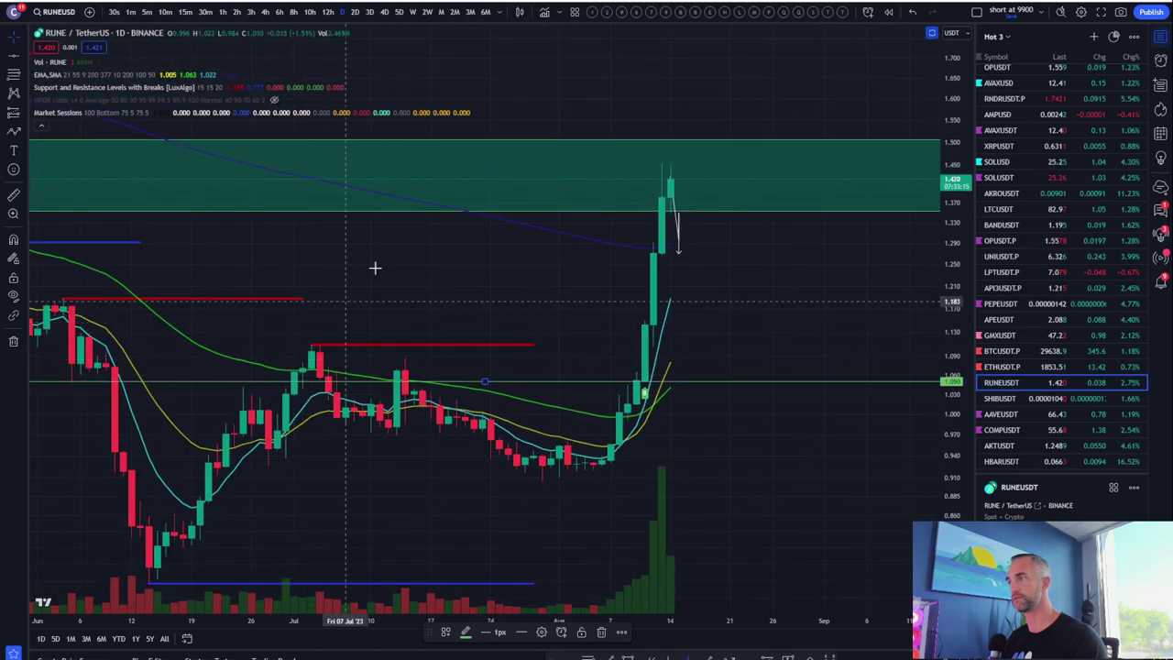
{"action": "scroll", "coordinate": [488, 177], "scroll_direction": "down", "scroll_amount": 3}
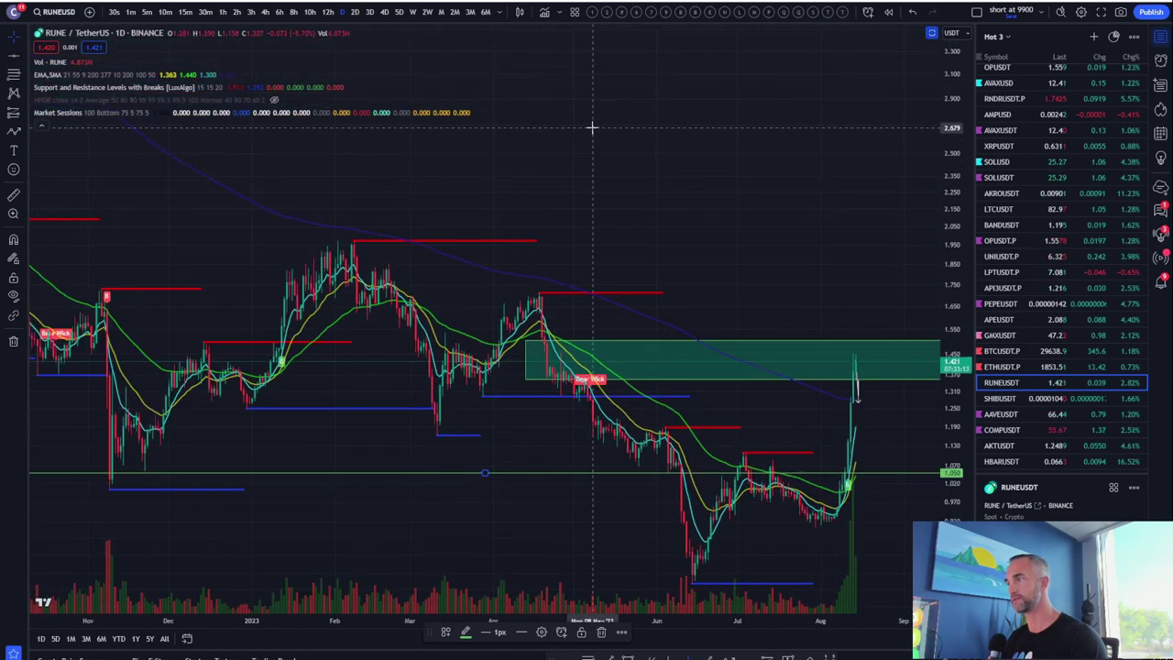
{"action": "scroll", "coordinate": [591, 128], "scroll_direction": "up", "scroll_amount": 6}
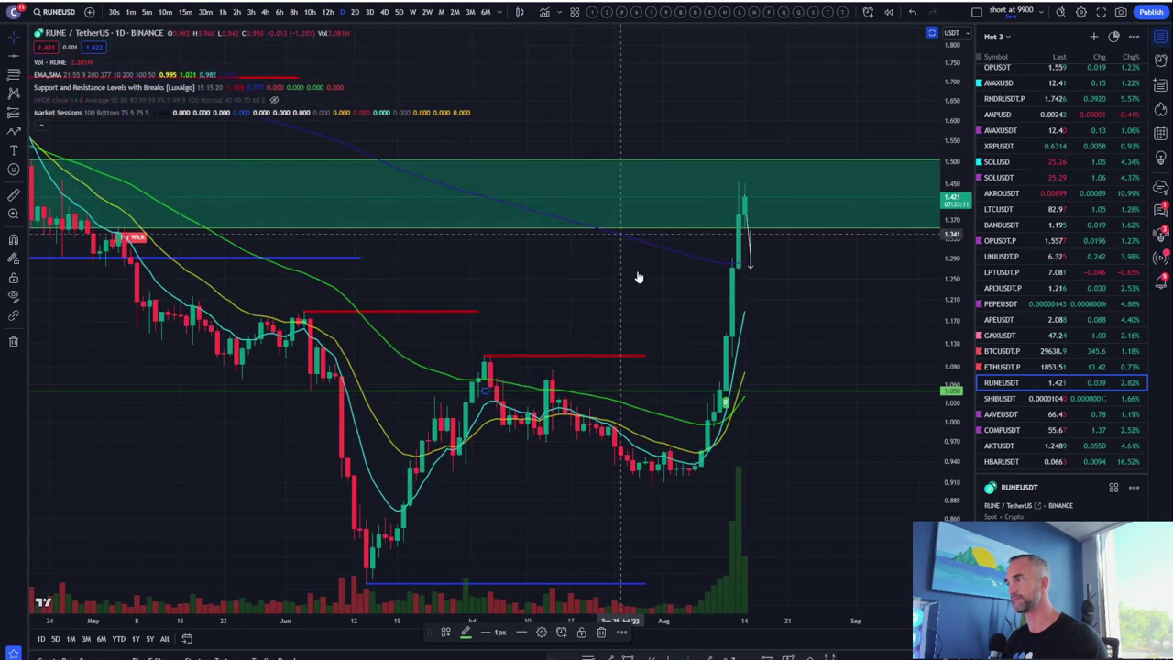
{"action": "left_click_drag", "start_coordinate": [807, 392], "coordinate": [818, 356]}
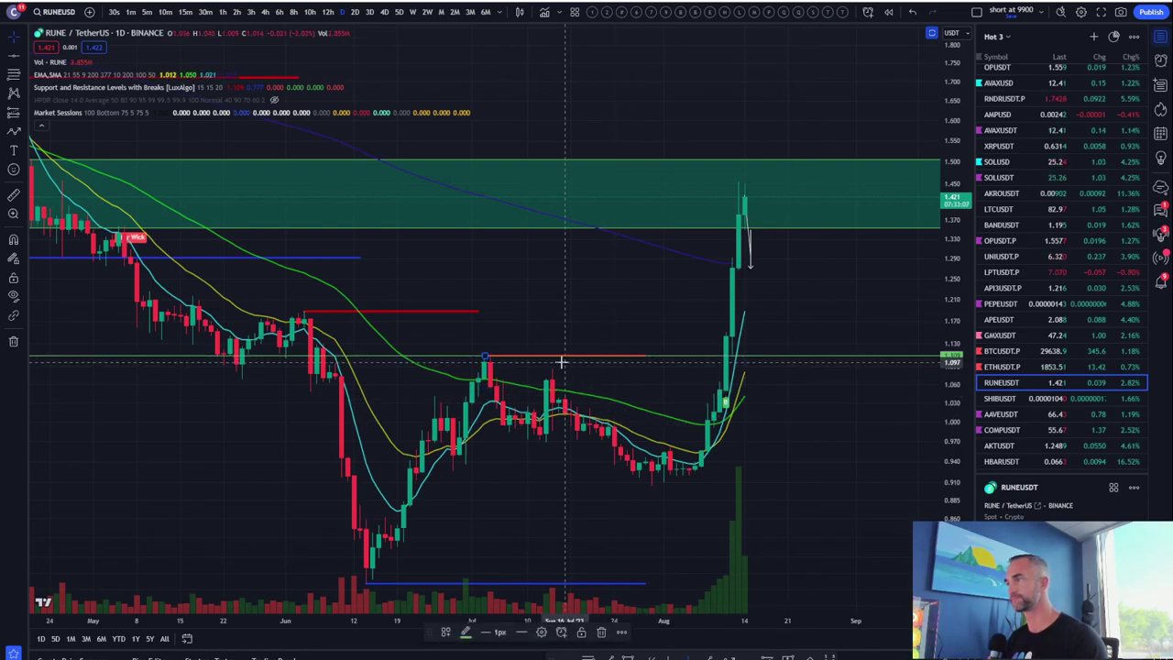
Set RUNEUSDT to the 15-minute timeframe and examine the rally from the 1.109 level into the green zone
{"action": "scroll", "coordinate": [452, 328], "scroll_direction": "up", "scroll_amount": 2}
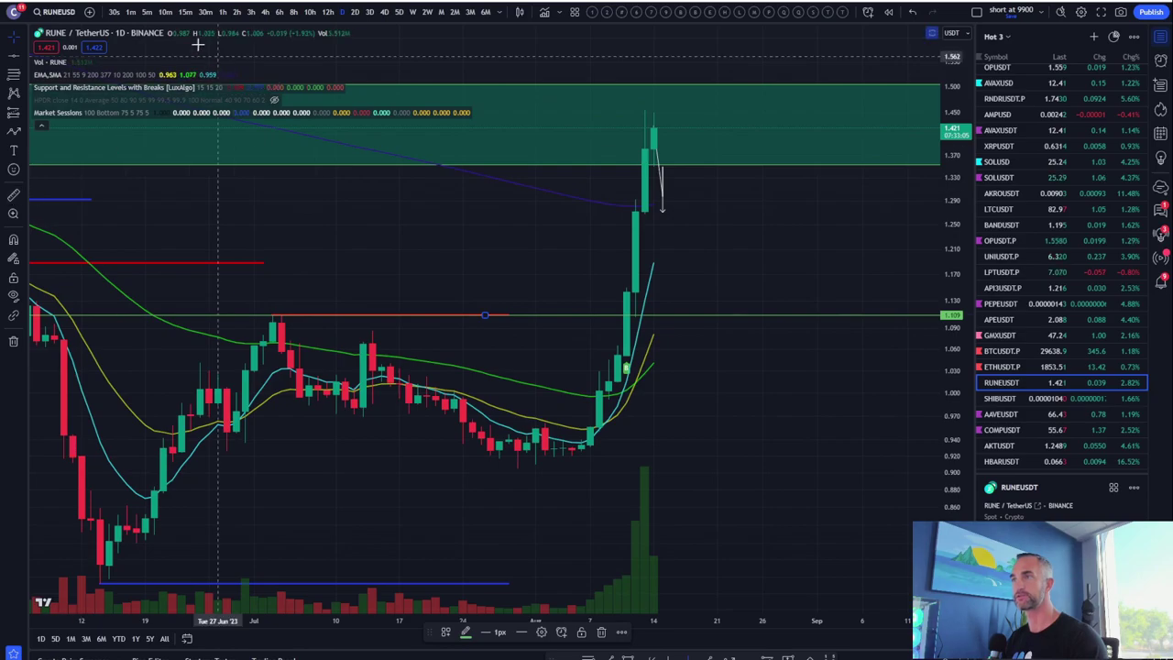
{"action": "left_click", "coordinate": [185, 12]}
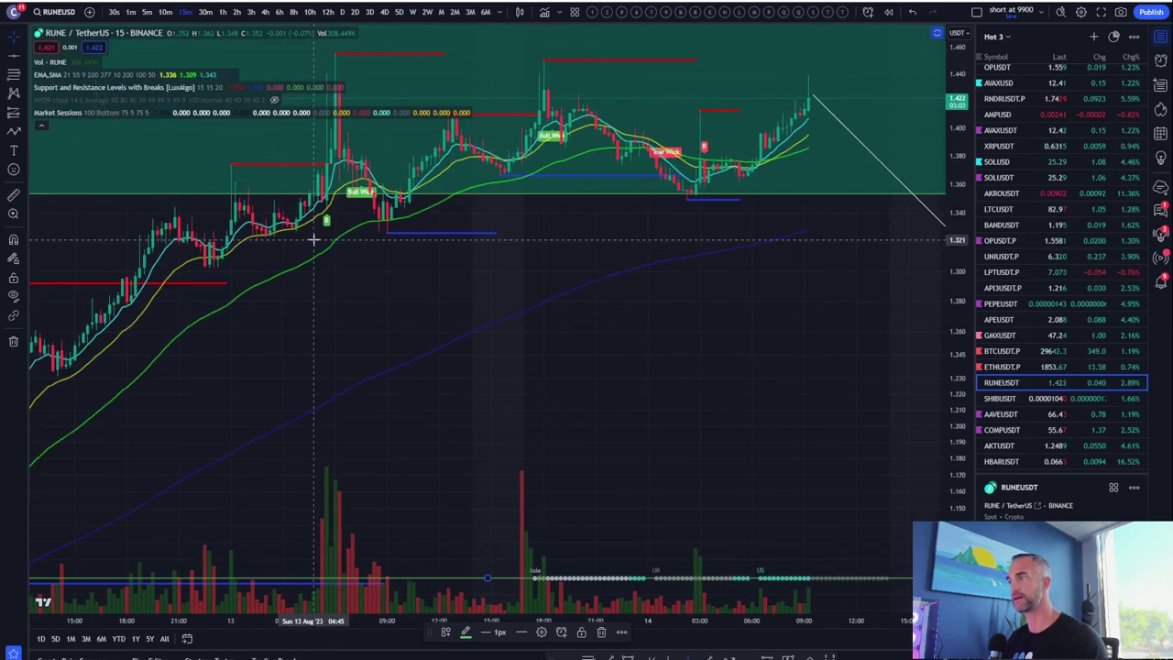
{"action": "scroll", "coordinate": [313, 240], "scroll_direction": "down", "scroll_amount": 3}
{"action": "left_click_drag", "start_coordinate": [829, 326], "coordinate": [573, 315]}
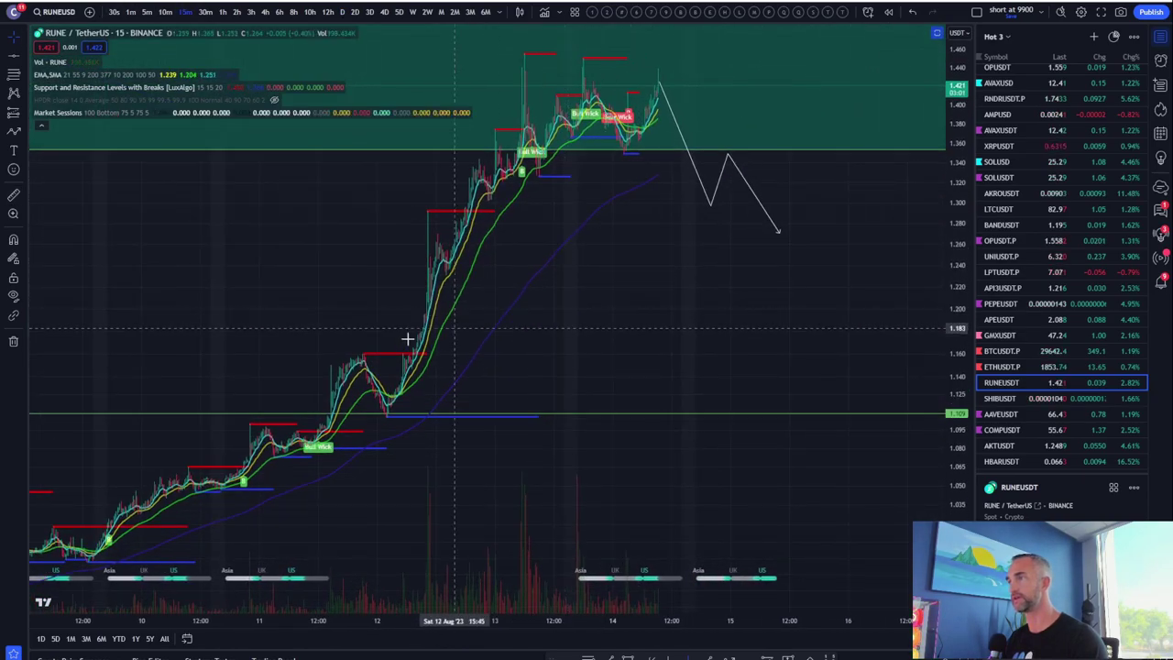
{"action": "scroll", "coordinate": [419, 157], "scroll_direction": "up", "scroll_amount": 2}
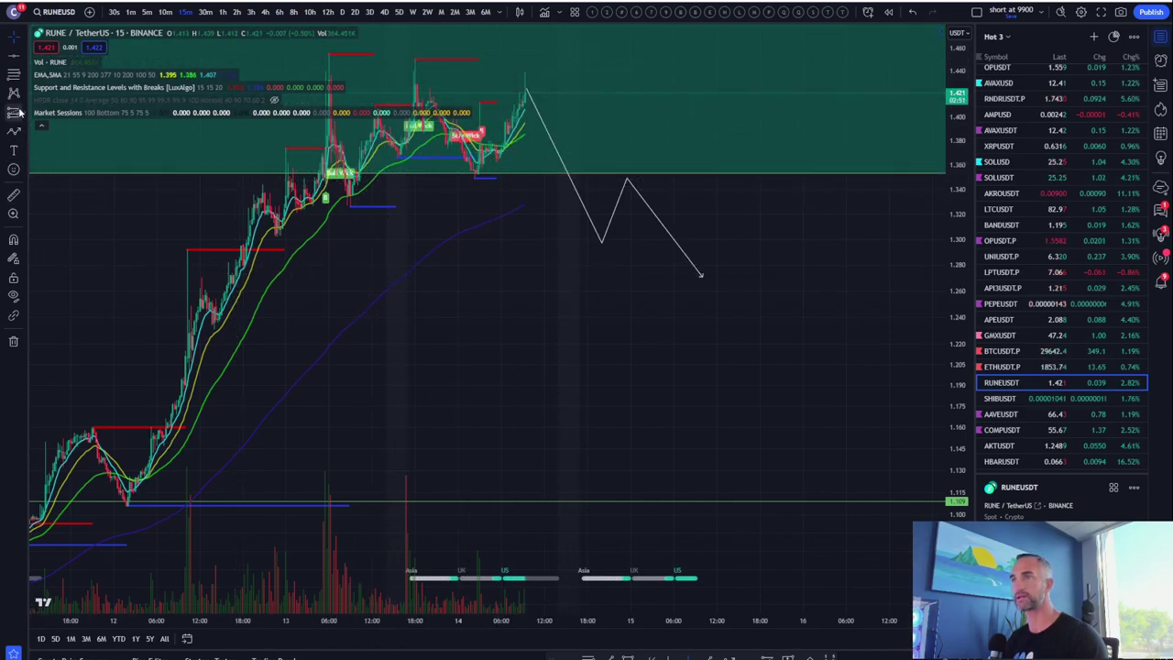
Place a Short Position projection just after the latest candle, with entry at 1.422, stop at 1.494 and target at 1.350
{"action": "left_click", "coordinate": [13, 119]}
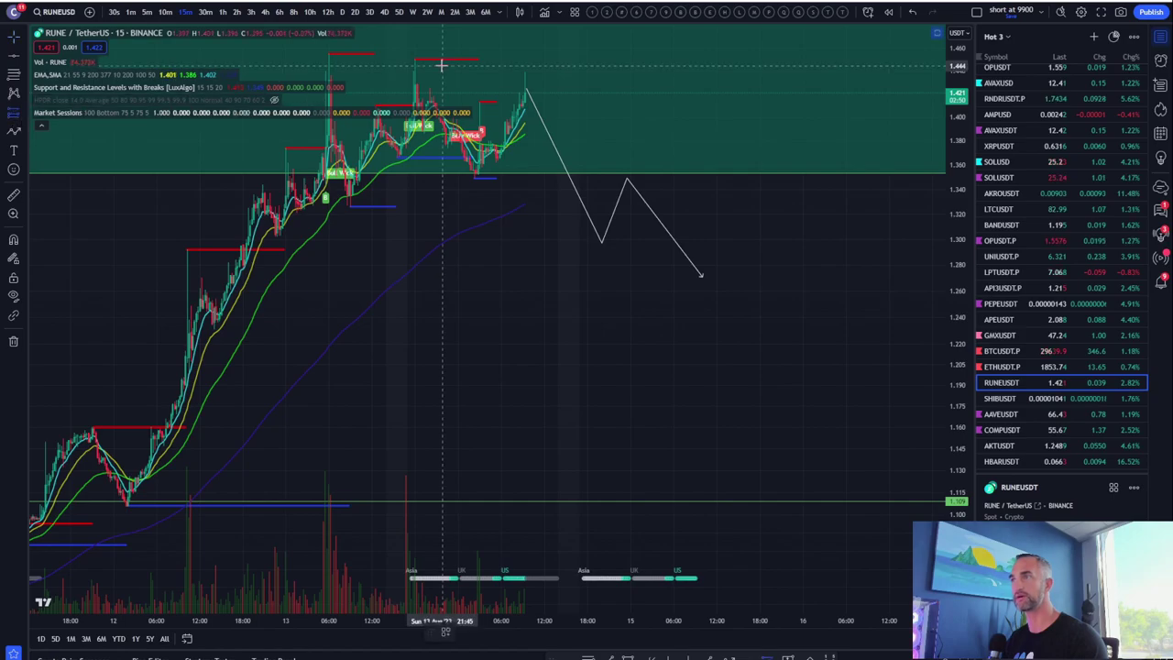
{"action": "left_click", "coordinate": [14, 119]}
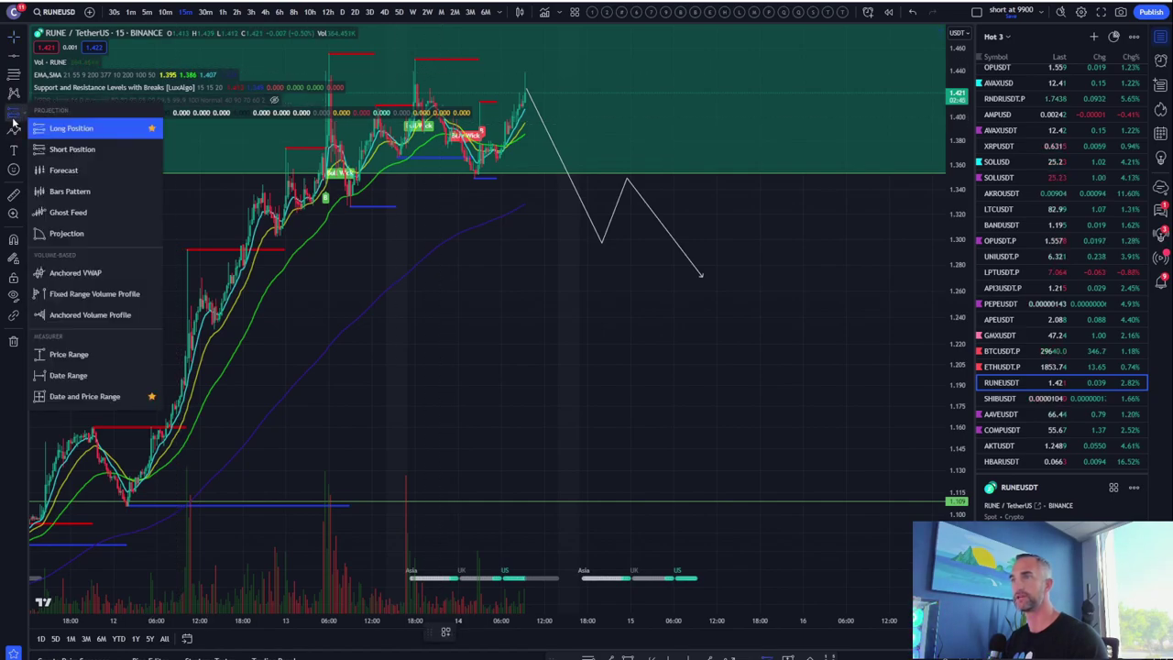
{"action": "left_click", "coordinate": [65, 120]}
{"action": "left_click", "coordinate": [542, 91]}
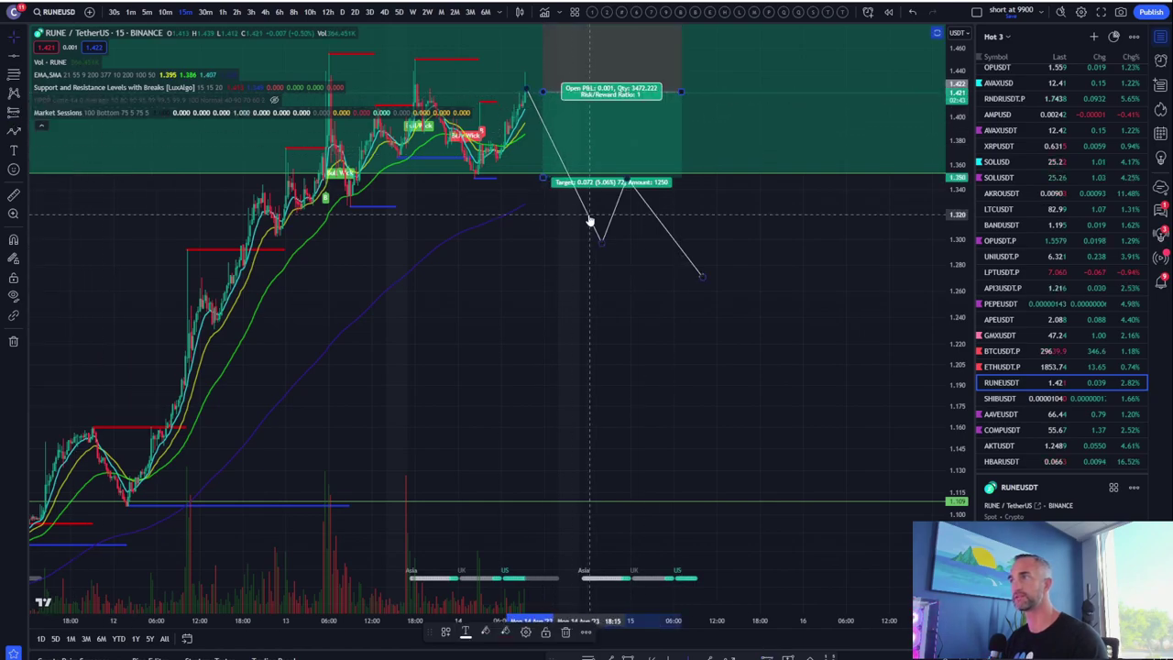
{"action": "left_click_drag", "start_coordinate": [958, 165], "coordinate": [957, 279]}
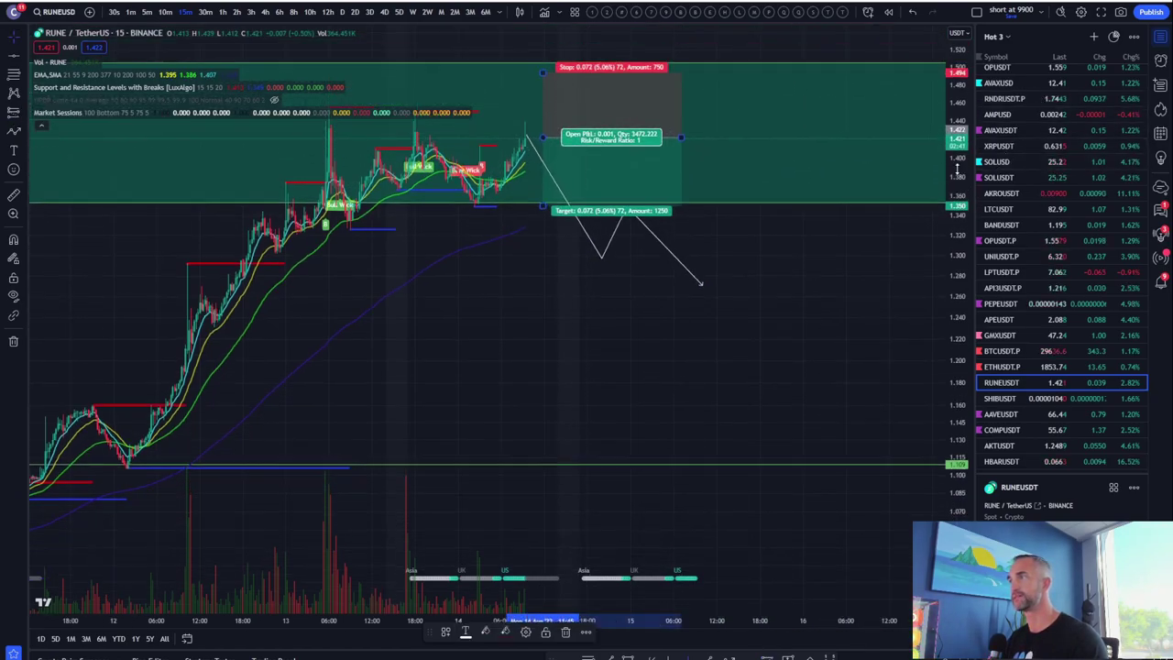
{"action": "mouse_move", "coordinate": [805, 240]}
{"action": "left_mouse_down"}
{"action": "mouse_move", "coordinate": [822, 264]}
{"action": "mouse_move", "coordinate": [868, 281]}
{"action": "left_mouse_up"}
{"action": "scroll", "coordinate": [485, 272], "scroll_direction": "up", "scroll_amount": 4}
{"action": "left_click_drag", "start_coordinate": [570, 332], "coordinate": [941, 238]}
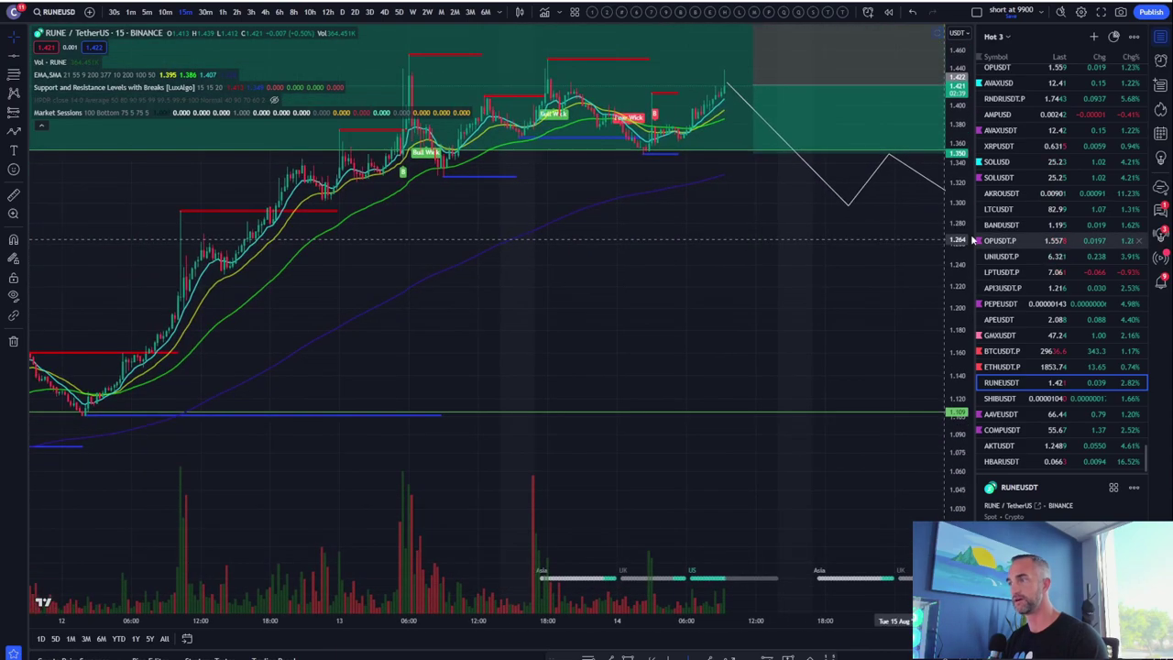
Restore the indicator panes and examine the Rev Stoch Cross and other oscillators alongside the RUNEUSDT price and projected path
{"action": "scroll", "coordinate": [777, 240], "scroll_direction": "up", "scroll_amount": 4}
{"action": "double_click", "coordinate": [564, 240]}
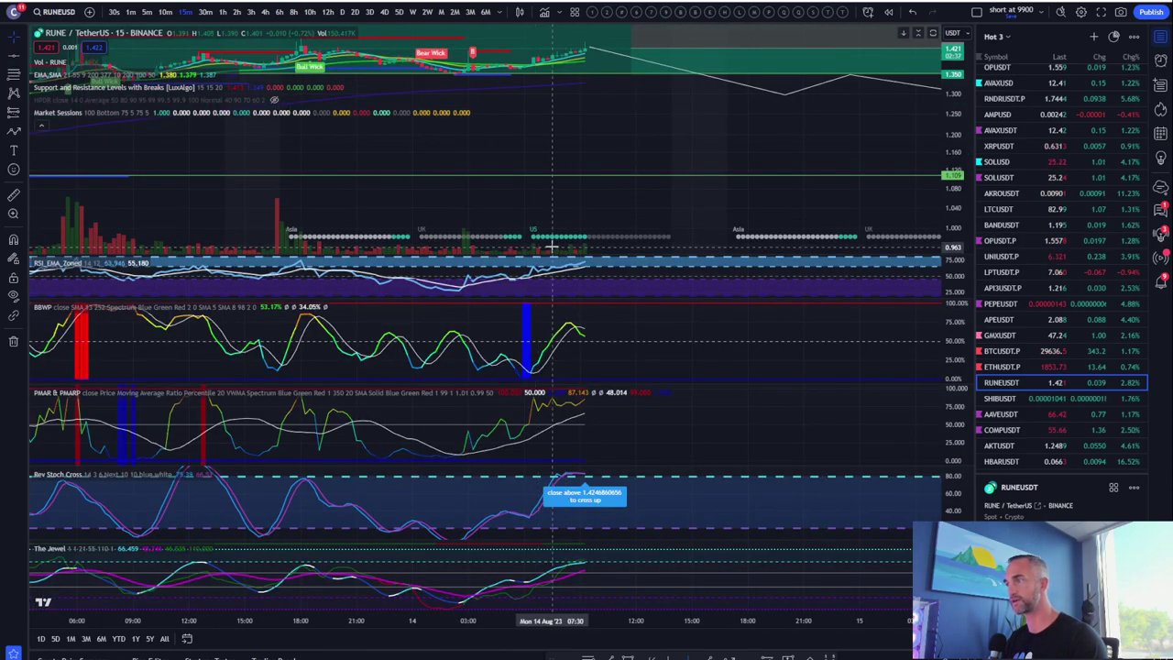
{"action": "double_click", "coordinate": [715, 509]}
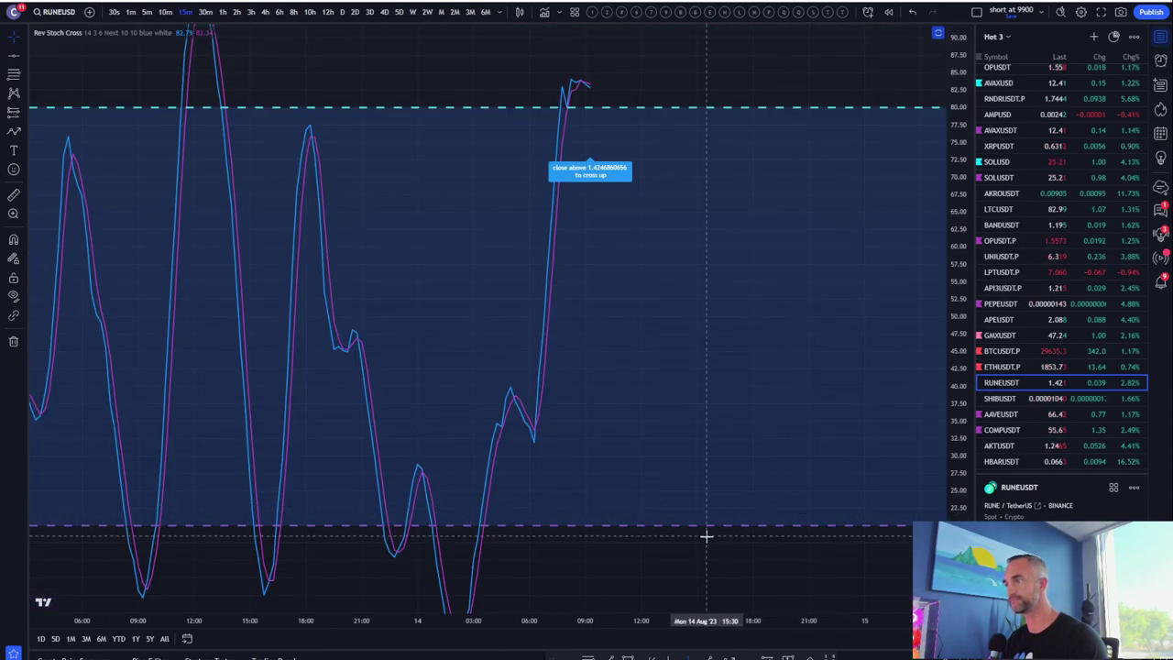
{"action": "double_click", "coordinate": [598, 298]}
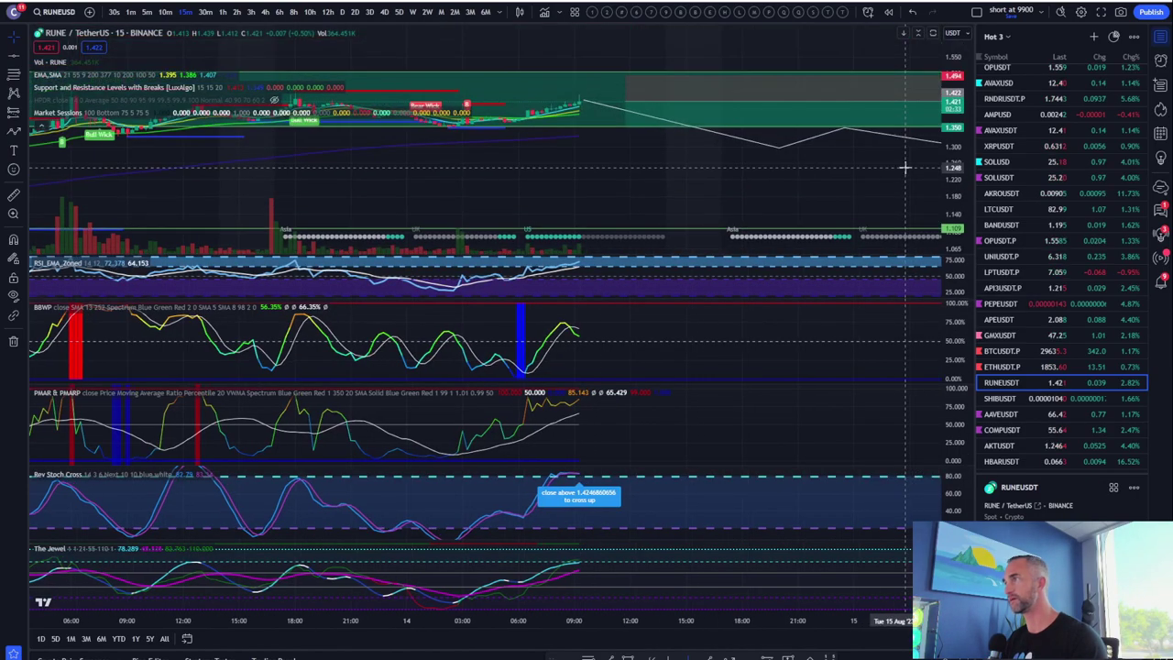
{"action": "left_click_drag", "start_coordinate": [958, 197], "coordinate": [957, 120]}
{"action": "scroll", "coordinate": [838, 196], "scroll_direction": "down", "scroll_amount": 5}
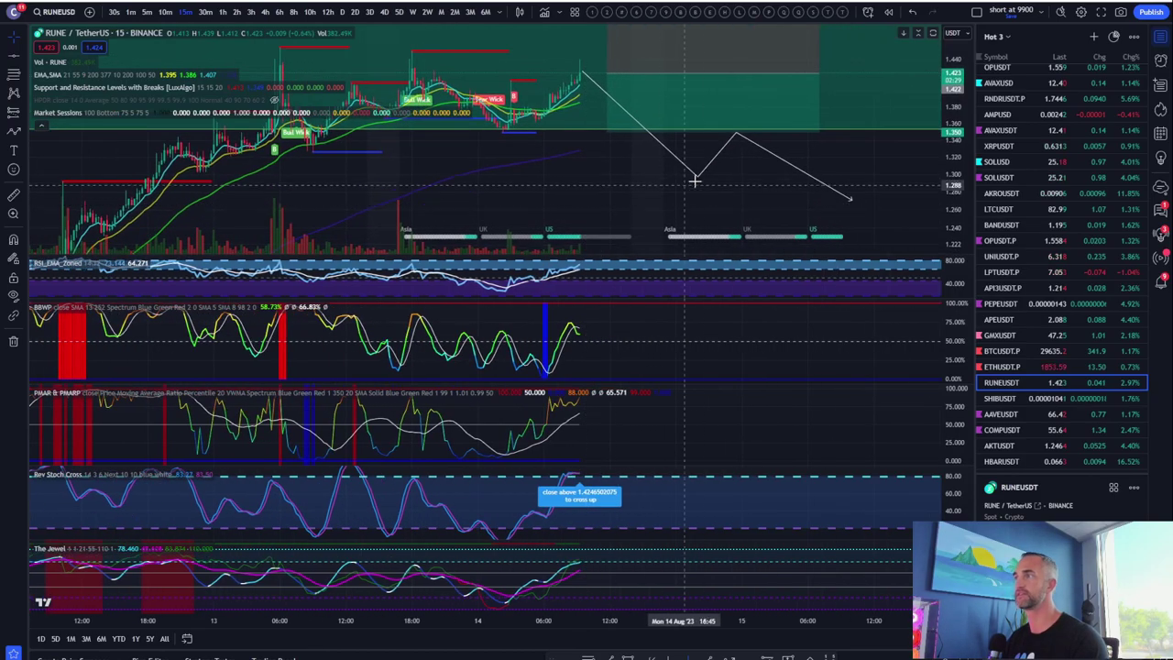
{"action": "scroll", "coordinate": [890, 119], "scroll_direction": "down", "scroll_amount": 3}
{"action": "scroll", "coordinate": [942, 147], "scroll_direction": "down", "scroll_amount": 4}
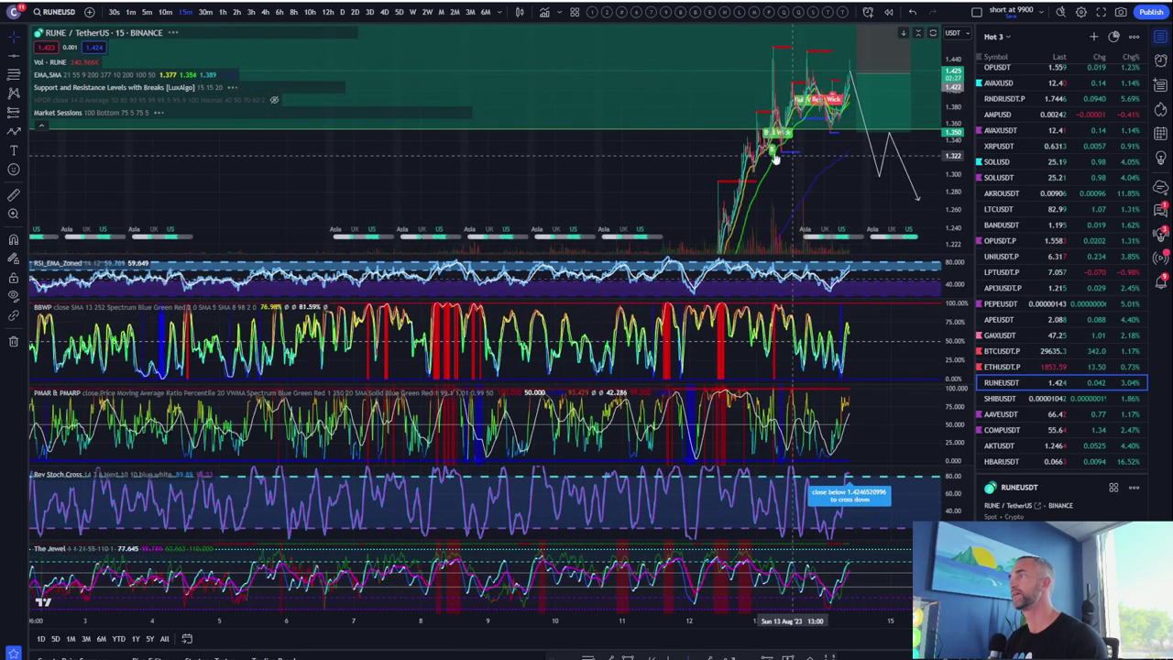
Move the short position's entry to 1.504 at the green zone's upper edge and extend its target to 1.112
{"action": "left_click_drag", "start_coordinate": [584, 175], "coordinate": [510, 193]}
{"action": "left_click_drag", "start_coordinate": [953, 92], "coordinate": [953, 138]}
{"action": "left_click", "coordinate": [789, 66]}
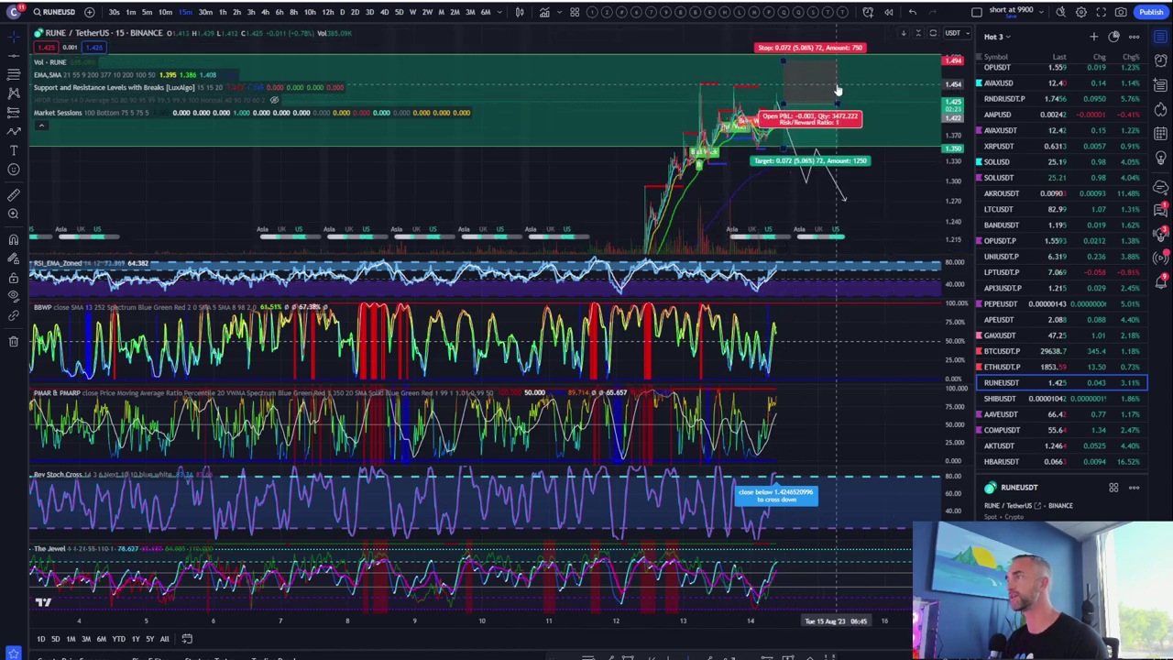
{"action": "mouse_move", "coordinate": [836, 84]}
{"action": "left_mouse_down"}
{"action": "mouse_move", "coordinate": [810, 53]}
{"action": "mouse_move", "coordinate": [844, 36]}
{"action": "left_mouse_up"}
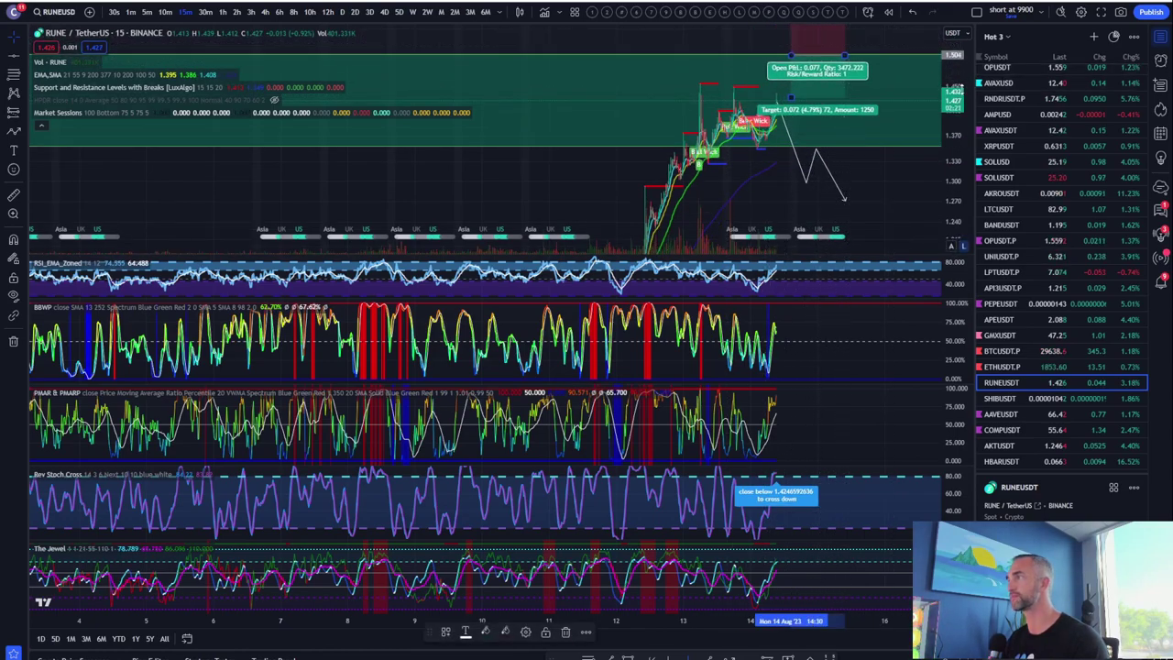
{"action": "left_click_drag", "start_coordinate": [960, 89], "coordinate": [955, 125]}
{"action": "left_click_drag", "start_coordinate": [793, 118], "coordinate": [810, 228]}
{"action": "scroll", "coordinate": [504, 162], "scroll_direction": "up", "scroll_amount": 3}
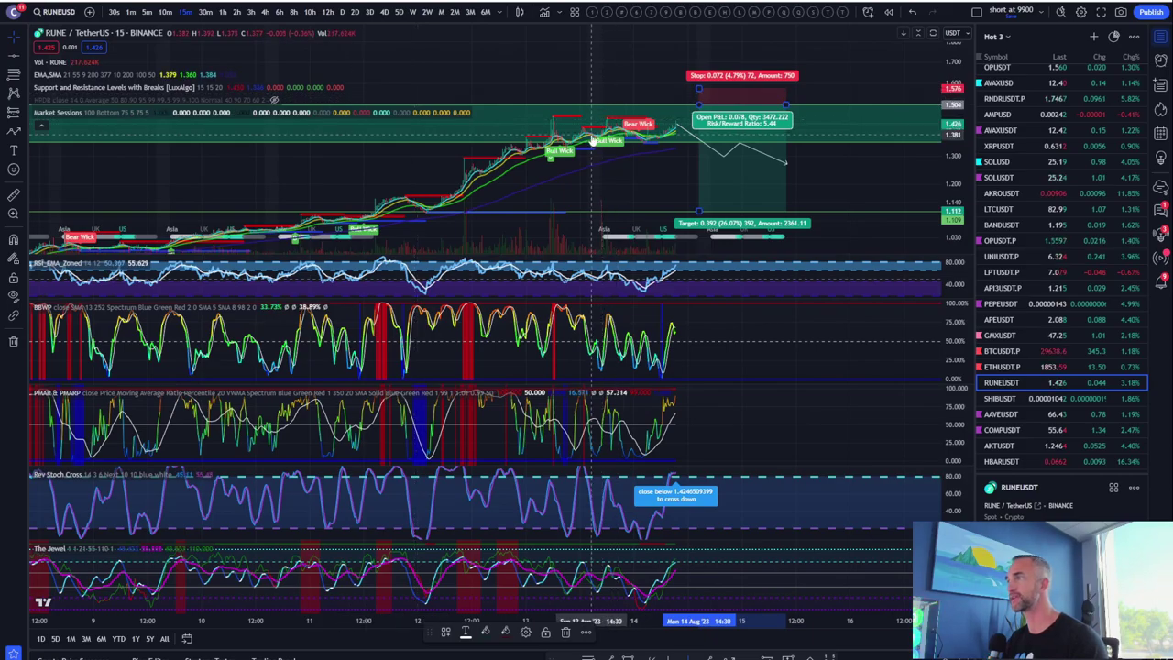
Maximize the RUNEUSDT price pane and examine the short position against the August rally and the projected path
{"action": "scroll", "coordinate": [446, 202], "scroll_direction": "down", "scroll_amount": 4}
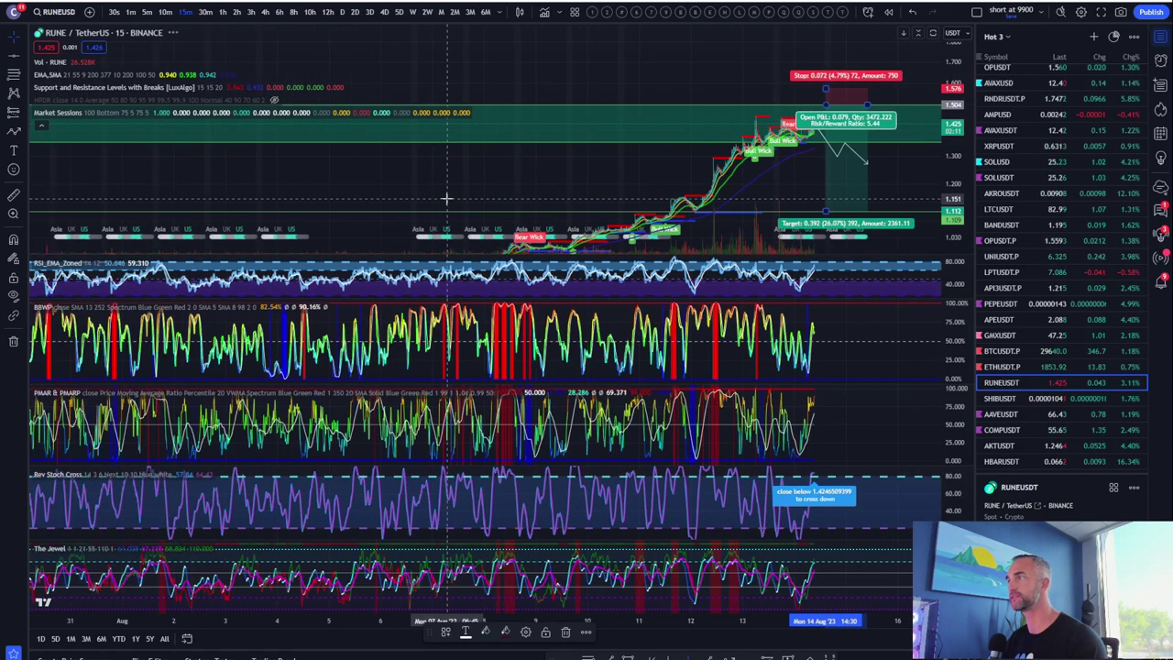
{"action": "scroll", "coordinate": [446, 202], "scroll_direction": "up", "scroll_amount": 2}
{"action": "double_click", "coordinate": [860, 162]}
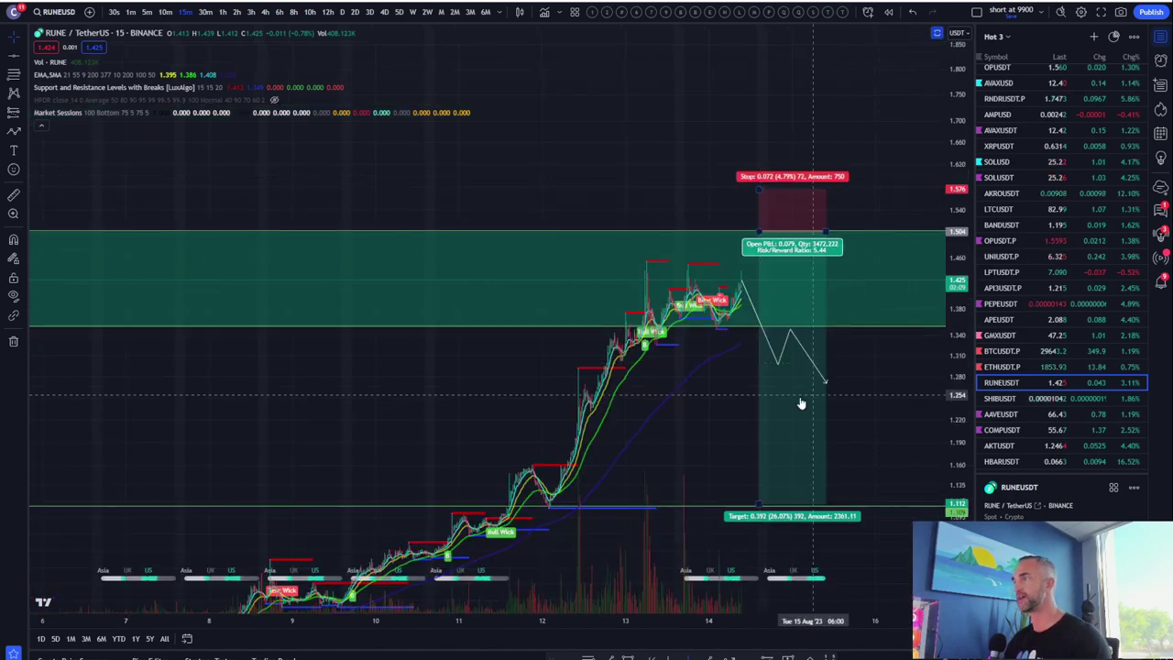
{"action": "scroll", "coordinate": [298, 495], "scroll_direction": "up", "scroll_amount": 2}
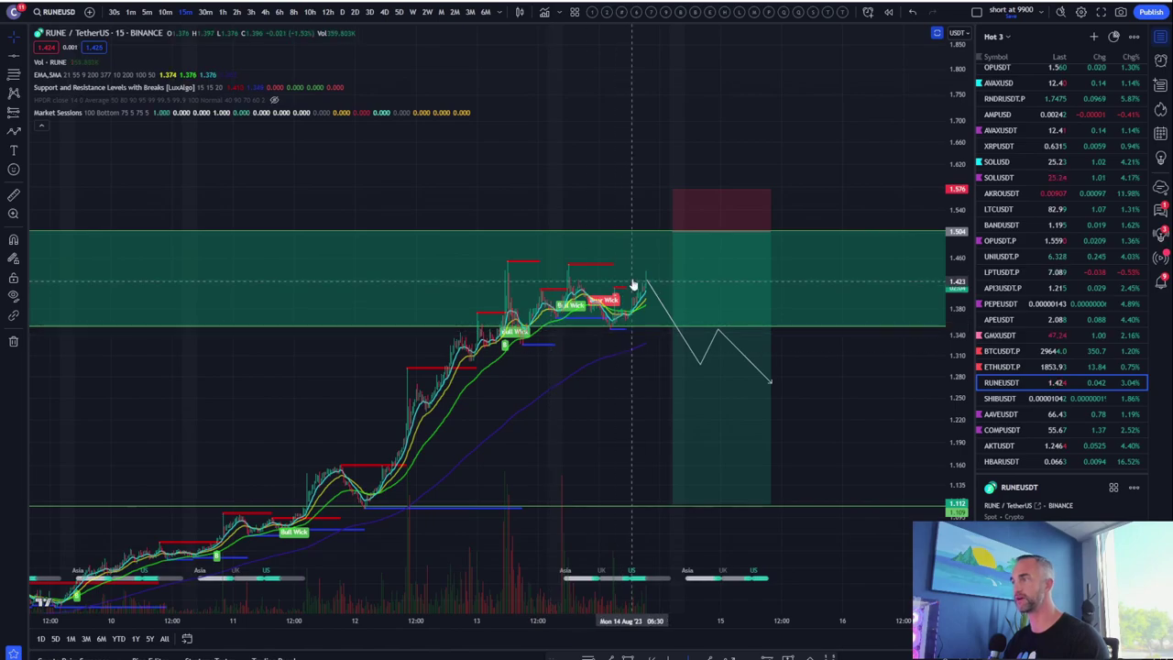
{"action": "scroll", "coordinate": [411, 282], "scroll_direction": "down", "scroll_amount": 5}
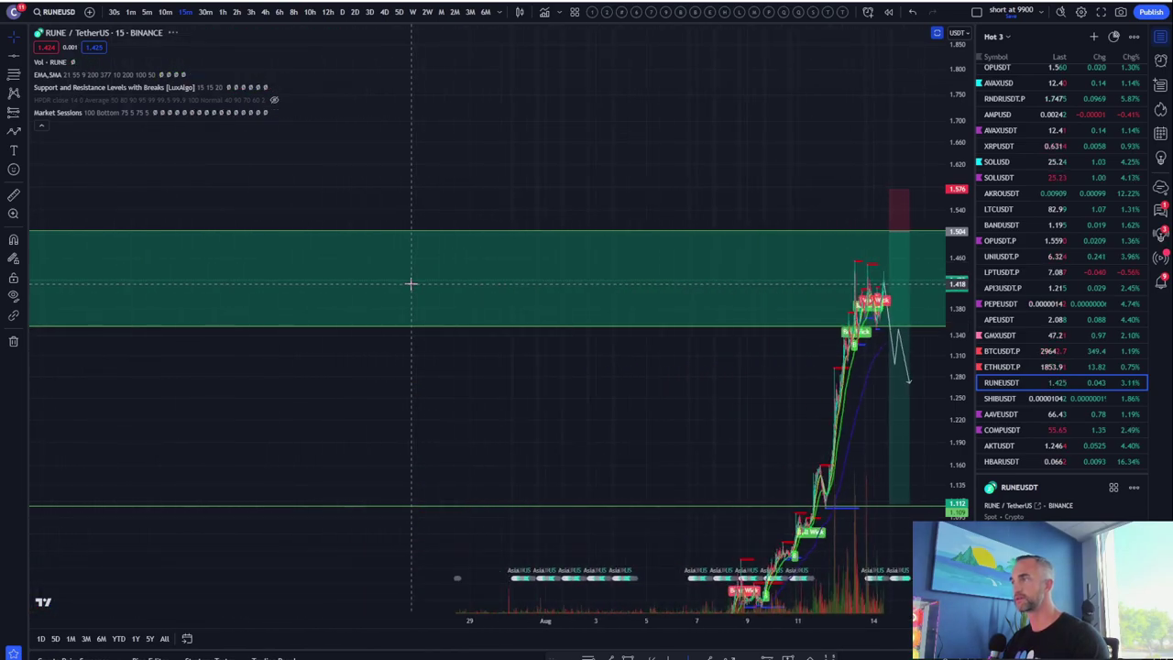
{"action": "scroll", "coordinate": [656, 228], "scroll_direction": "up", "scroll_amount": 5}
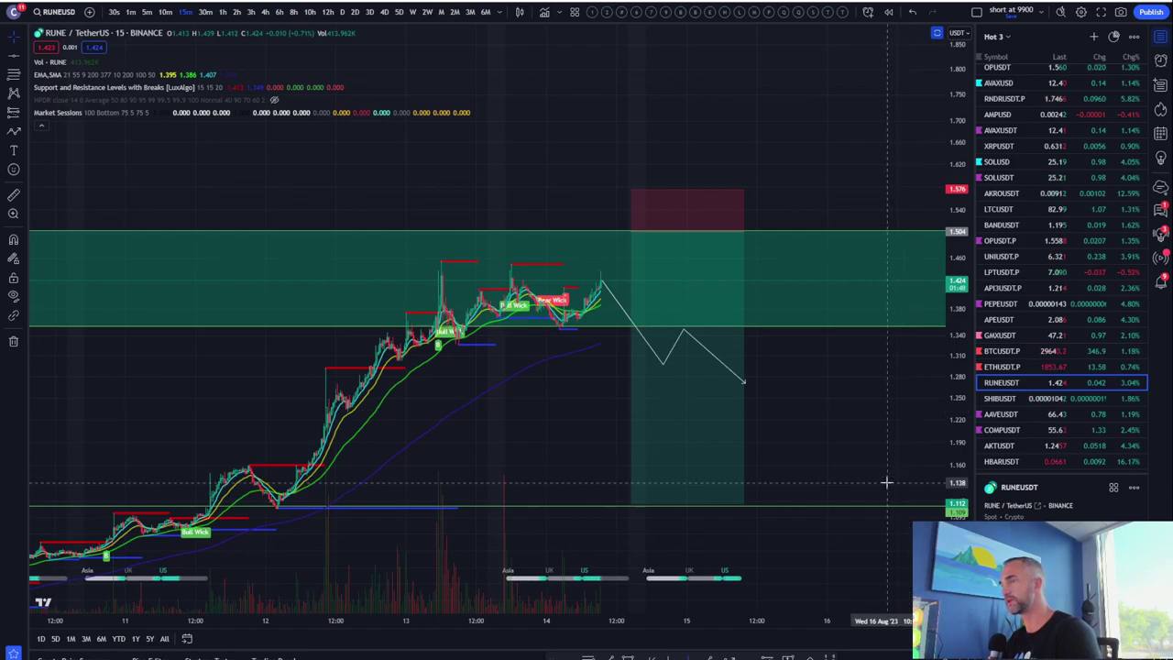
{"action": "scroll", "coordinate": [797, 517], "scroll_direction": "down", "scroll_amount": 3}
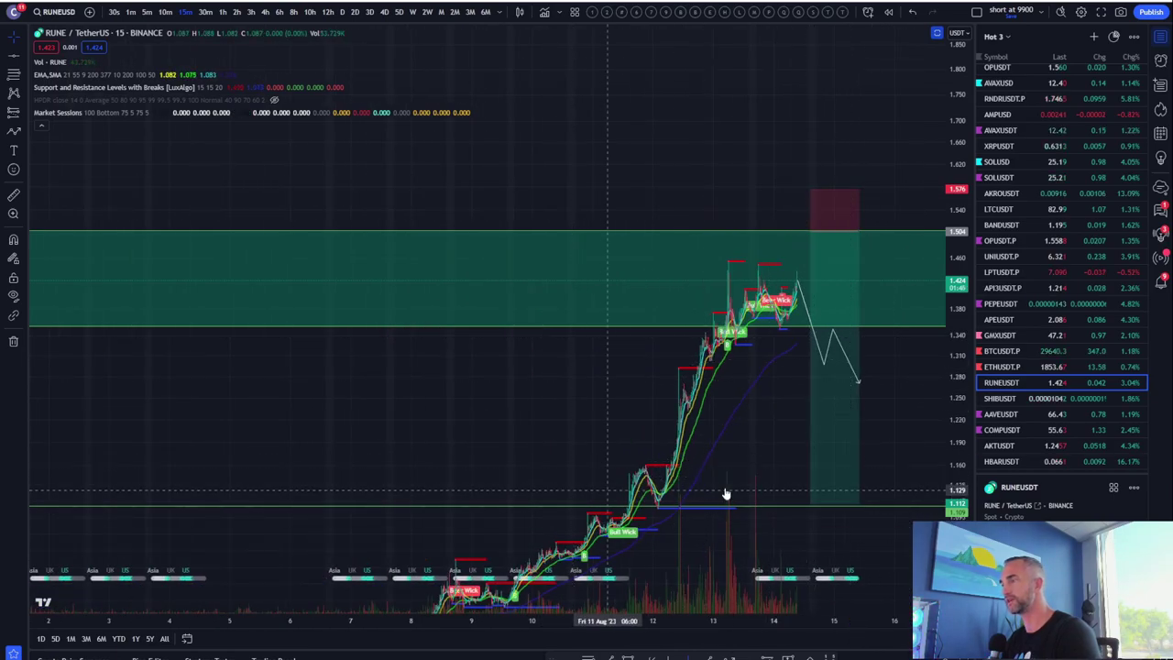
{"action": "scroll", "coordinate": [966, 476], "scroll_direction": "down", "scroll_amount": 3}
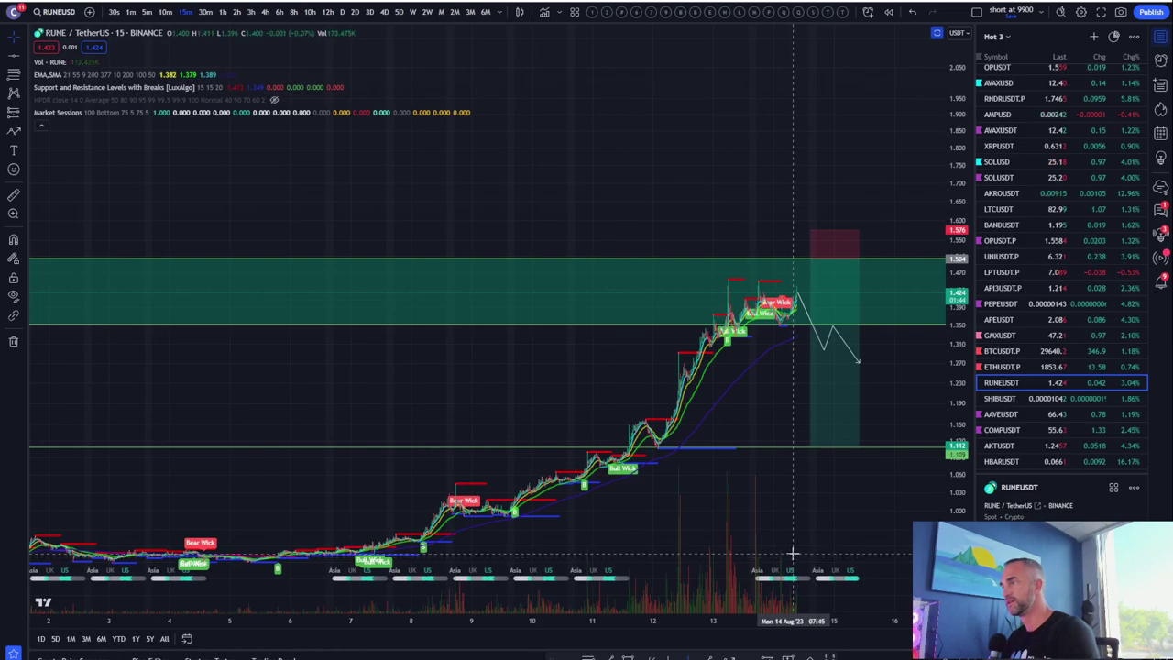
{"action": "scroll", "coordinate": [793, 553], "scroll_direction": "up", "scroll_amount": 3}
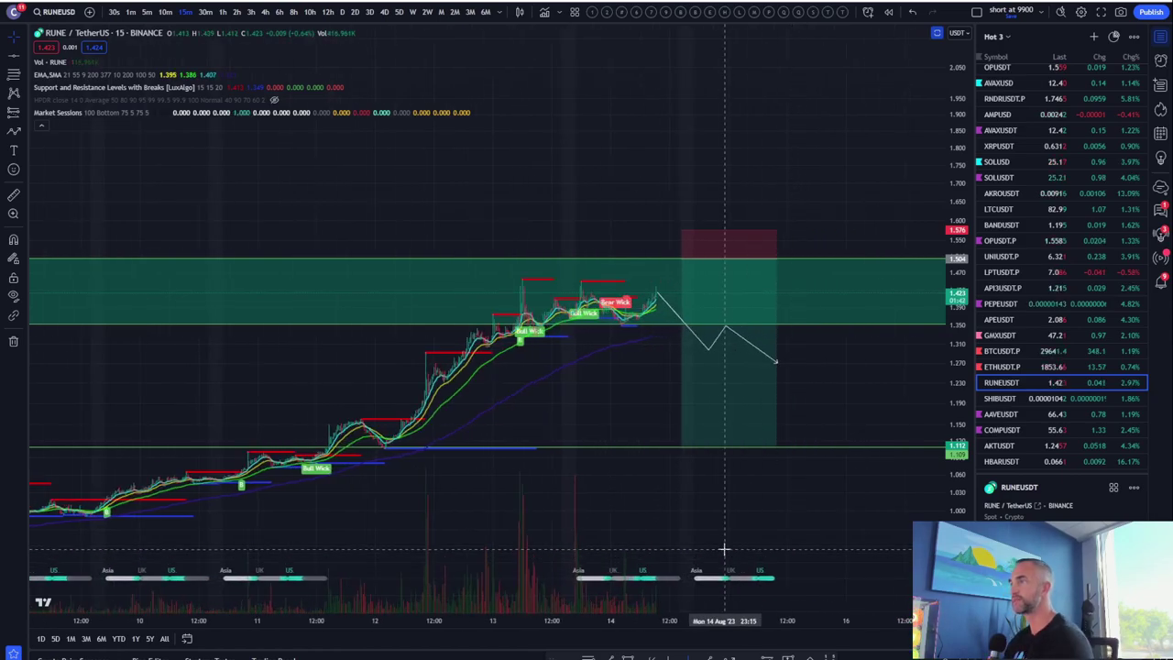
Browse the watchlist up to the Essentials section and review the RUNEUSDT short setup against recent price action
{"action": "scroll", "coordinate": [1068, 275], "scroll_direction": "down", "scroll_amount": 10}
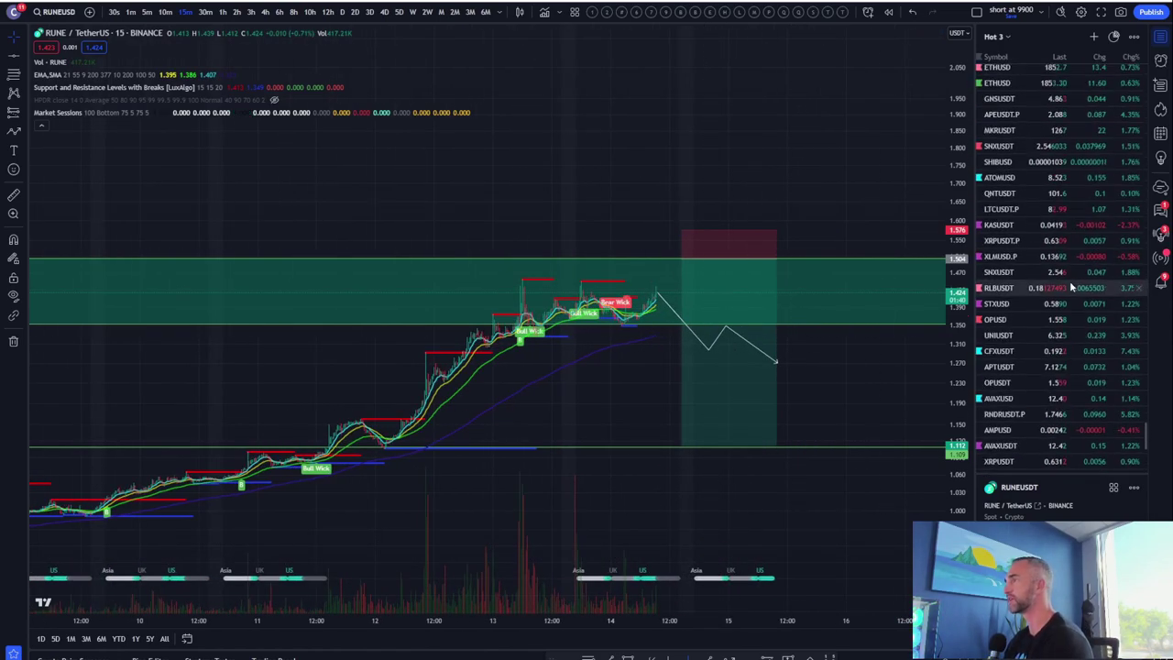
{"action": "scroll", "coordinate": [1005, 263], "scroll_direction": "up", "scroll_amount": 5}
{"action": "scroll", "coordinate": [1006, 263], "scroll_direction": "up", "scroll_amount": 10}
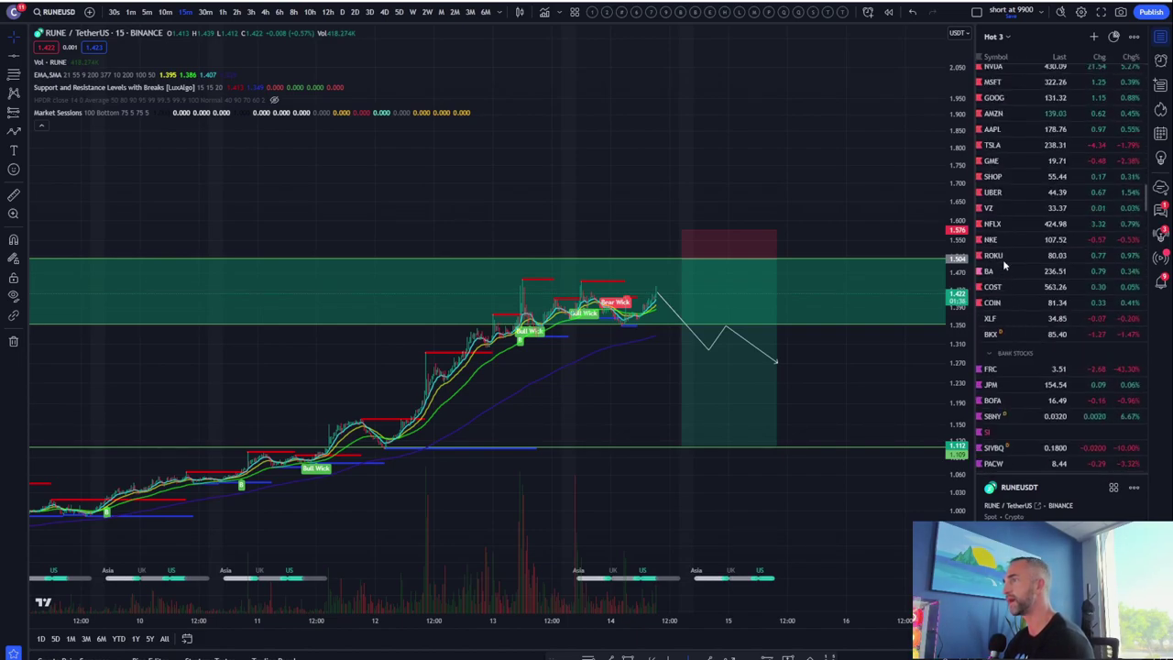
{"action": "scroll", "coordinate": [1005, 263], "scroll_direction": "up", "scroll_amount": 10}
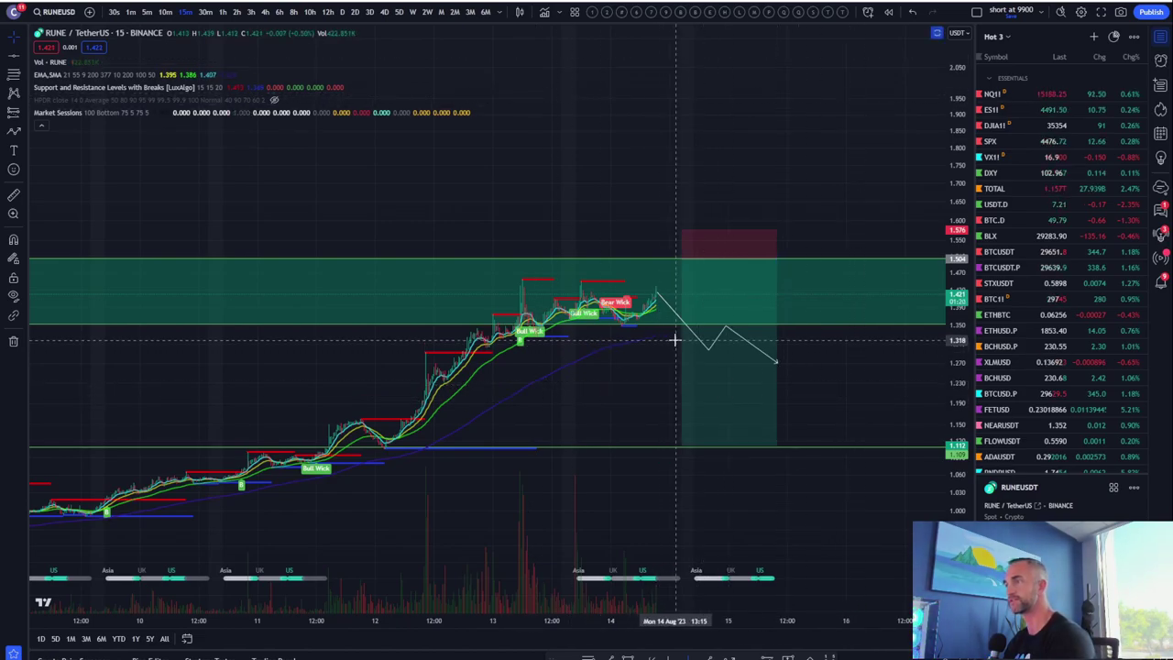
{"action": "scroll", "coordinate": [629, 340], "scroll_direction": "up", "scroll_amount": 3}
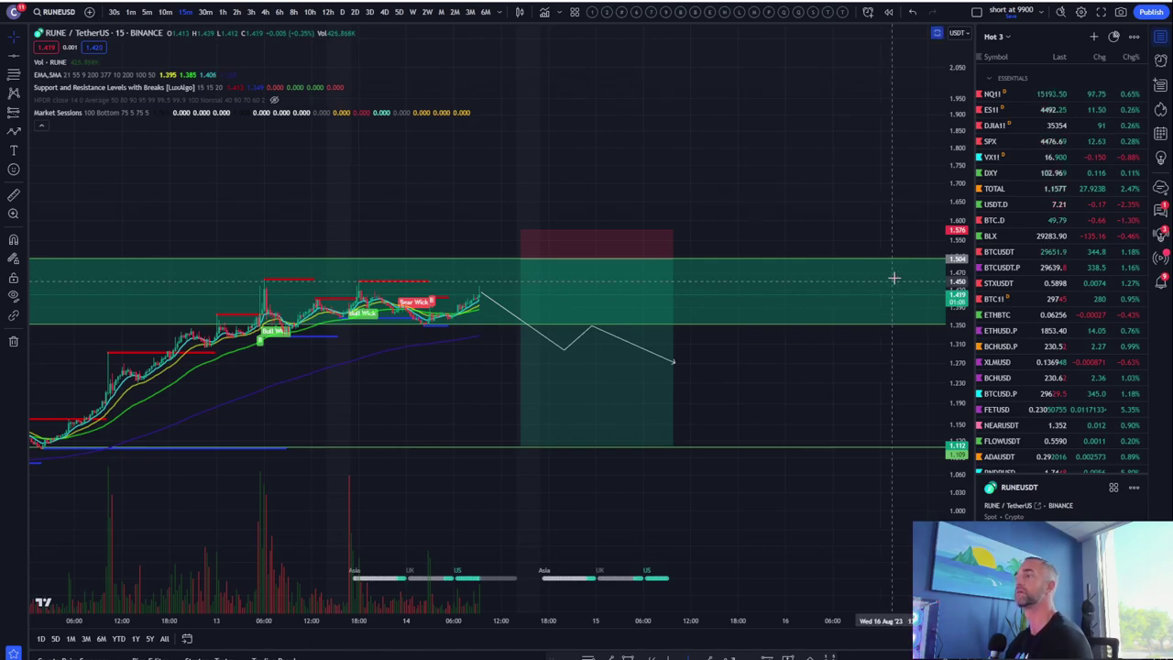
{"action": "scroll", "coordinate": [434, 240], "scroll_direction": "down", "scroll_amount": 3}
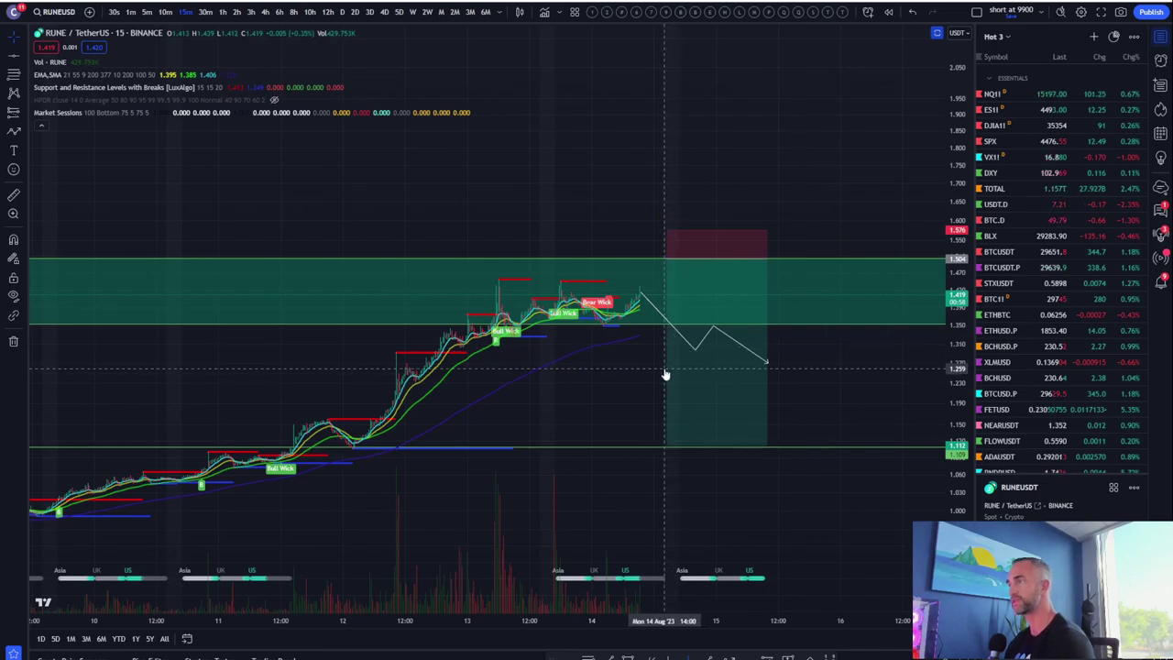
{"action": "scroll", "coordinate": [624, 352], "scroll_direction": "down", "scroll_amount": 2}
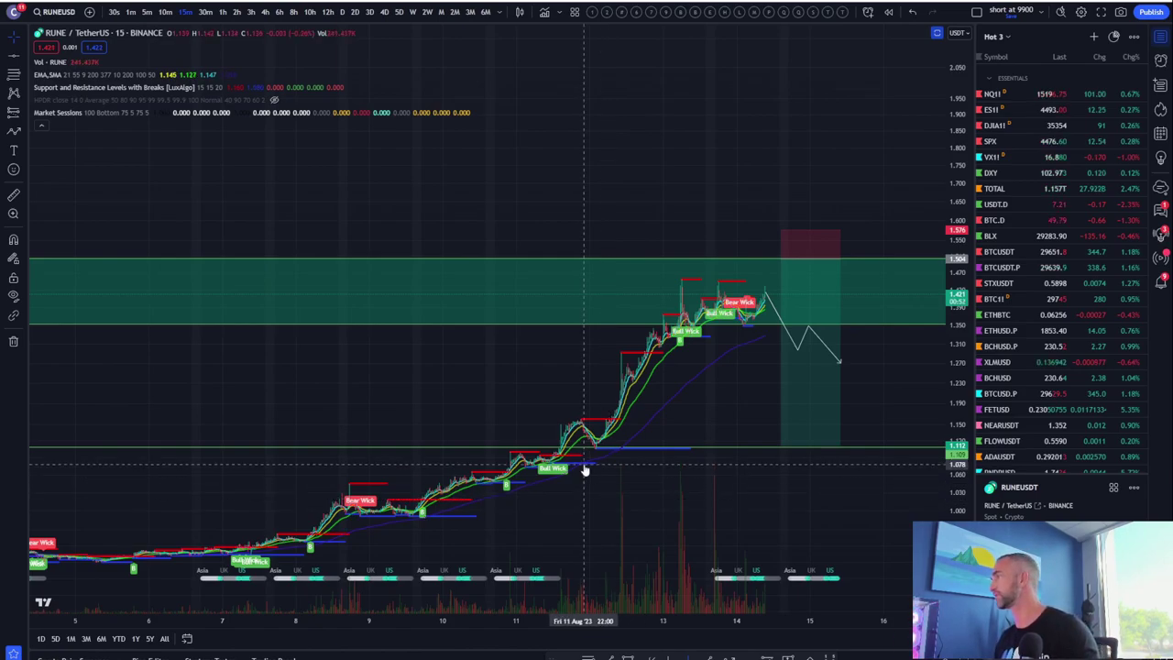
Open USDT.D on the 12-hour timeframe and examine recent price action against the rising trendline and the 7.05% level
{"action": "left_click", "coordinate": [1001, 204]}
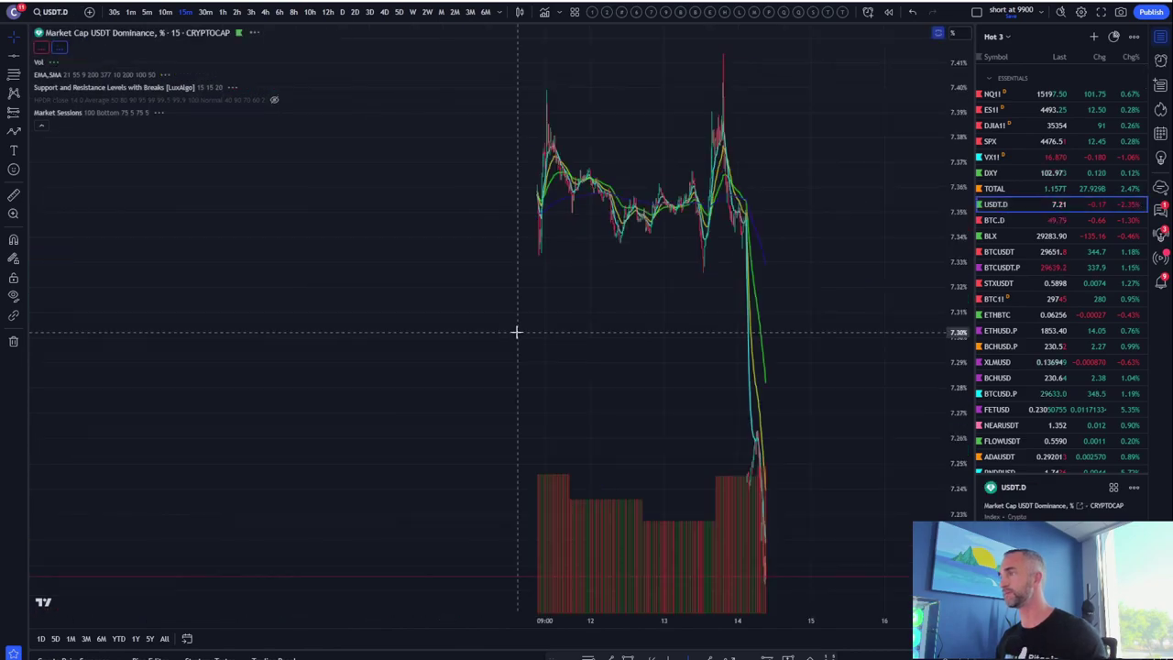
{"action": "left_click", "coordinate": [330, 12]}
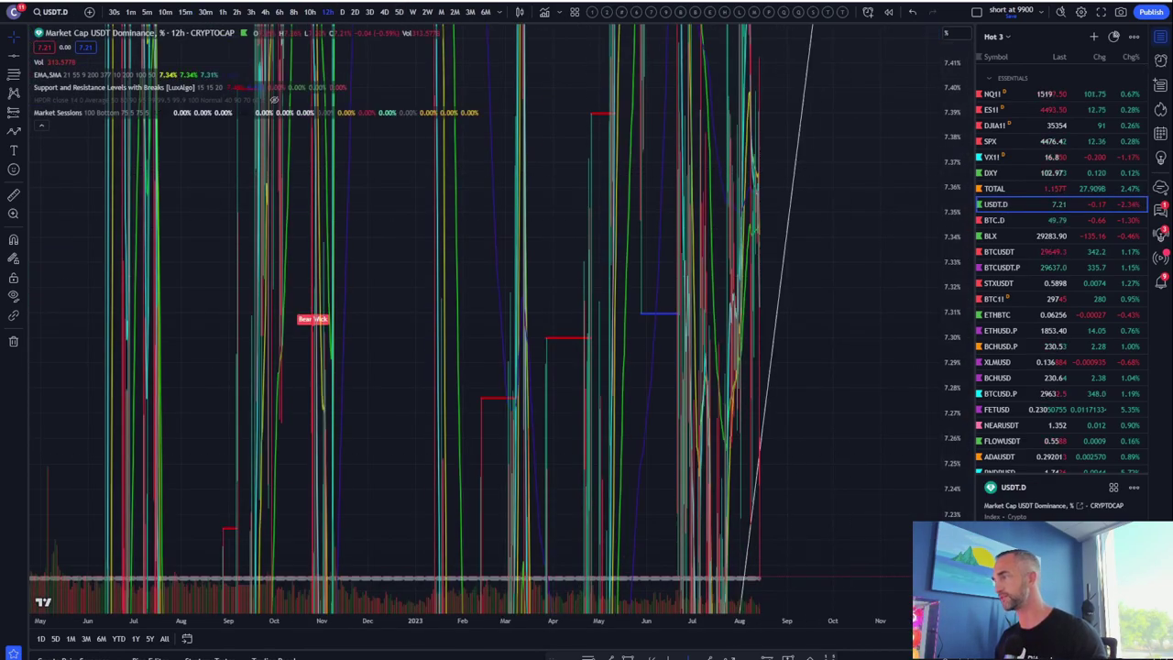
{"action": "scroll", "coordinate": [723, 519], "scroll_direction": "up", "scroll_amount": 5}
{"action": "left_click_drag", "start_coordinate": [597, 265], "coordinate": [815, 252]}
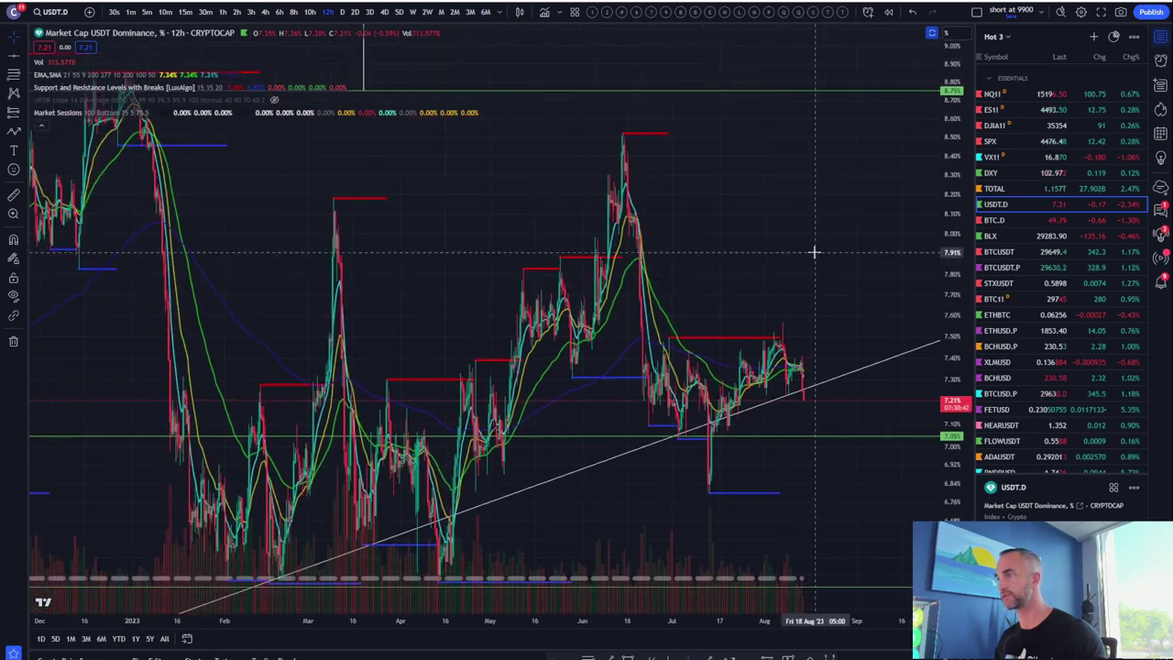
{"action": "scroll", "coordinate": [815, 251], "scroll_direction": "up", "scroll_amount": 3}
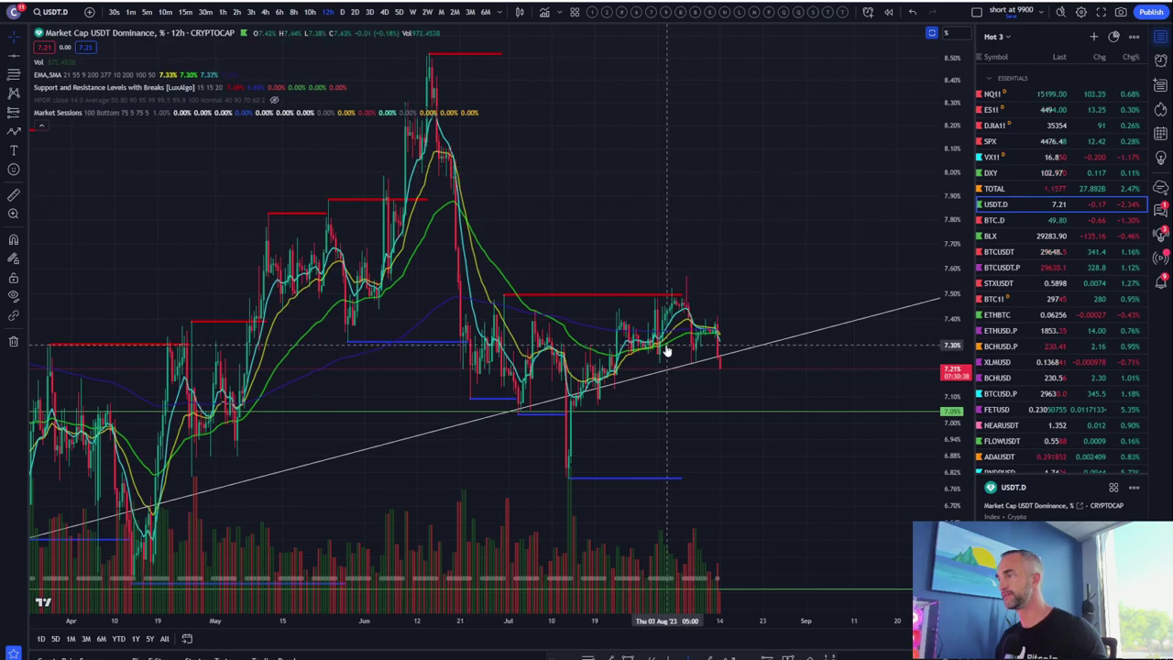
Move the USDT.D horizontal support level at 7.05% down to 7.04%
{"action": "scroll", "coordinate": [731, 296], "scroll_direction": "down", "scroll_amount": 3}
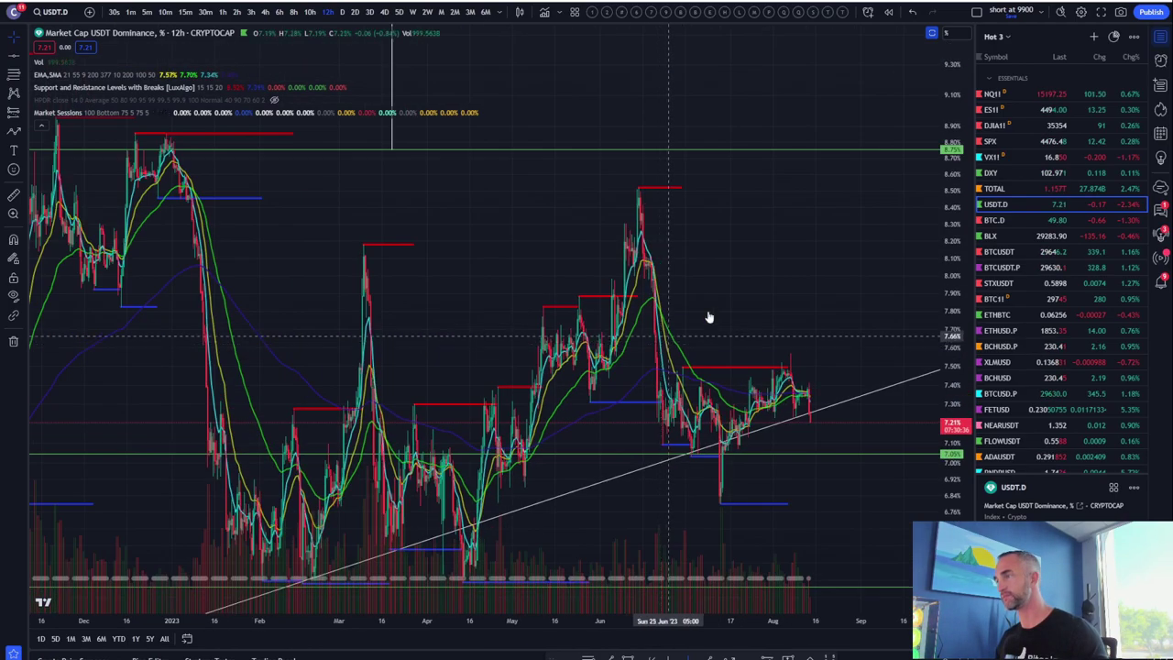
{"action": "scroll", "coordinate": [779, 320], "scroll_direction": "up", "scroll_amount": 4}
{"action": "scroll", "coordinate": [518, 393], "scroll_direction": "up", "scroll_amount": 2}
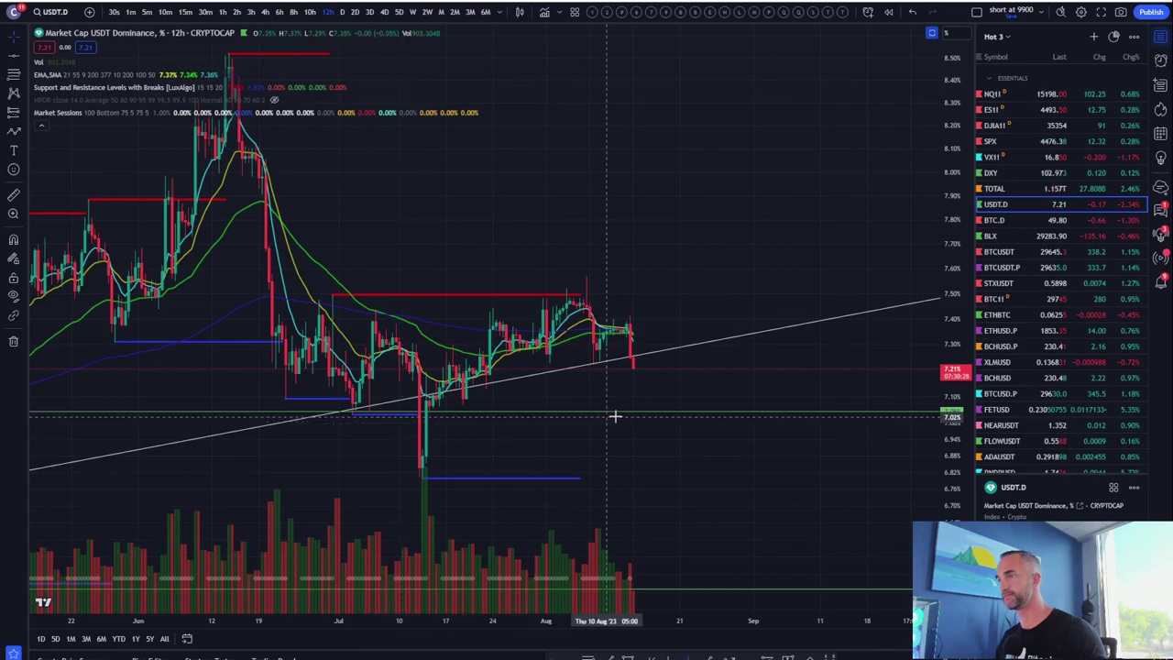
{"action": "left_click_drag", "start_coordinate": [634, 418], "coordinate": [630, 414]}
Examine USDT.D against the rising trendline and the 6.41% to 8.75% levels, including on the 1-hour timeframe
{"action": "scroll", "coordinate": [631, 420], "scroll_direction": "down", "scroll_amount": 5}
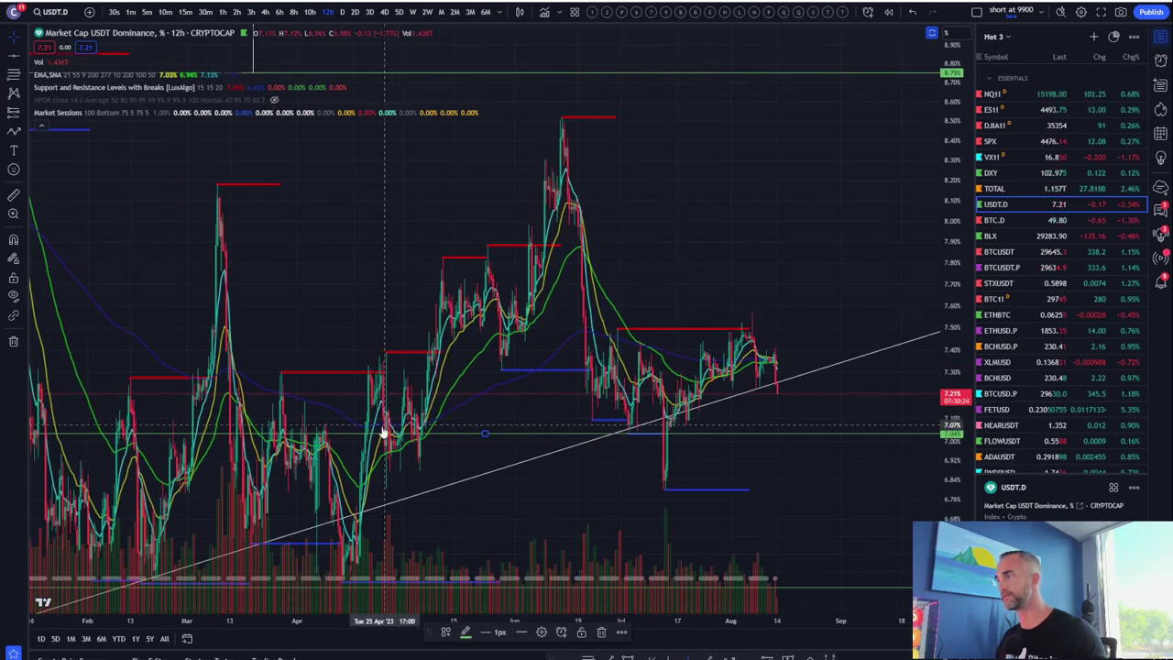
{"action": "left_click_drag", "start_coordinate": [962, 413], "coordinate": [957, 458]}
{"action": "left_click_drag", "start_coordinate": [848, 353], "coordinate": [646, 312]}
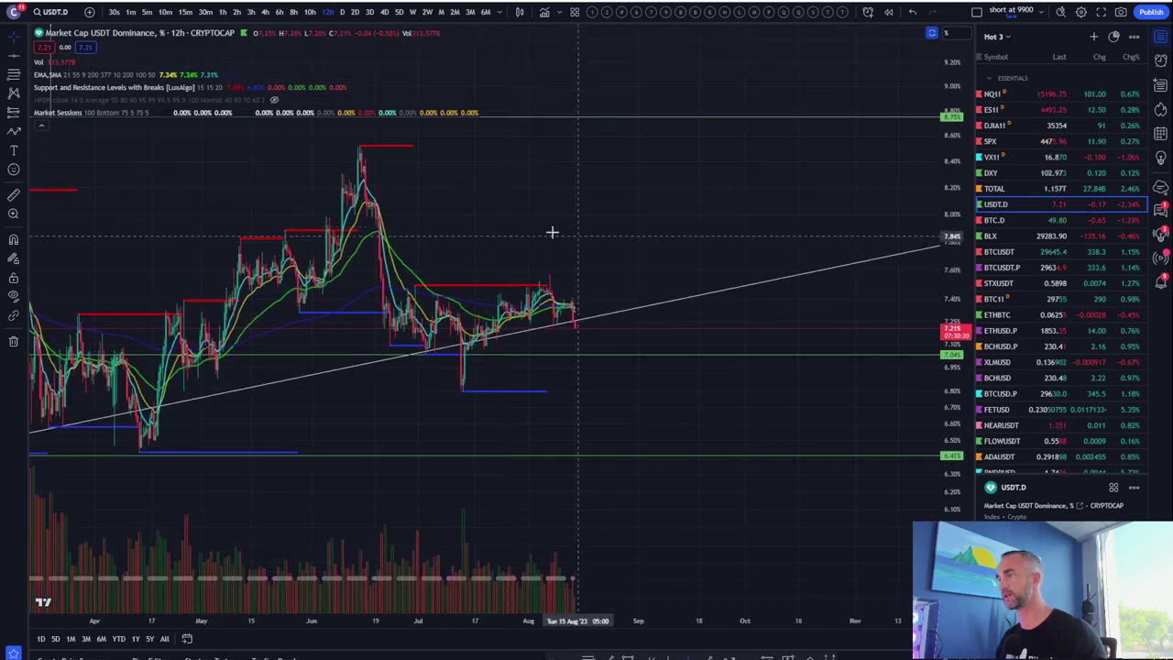
{"action": "left_click", "coordinate": [224, 13]}
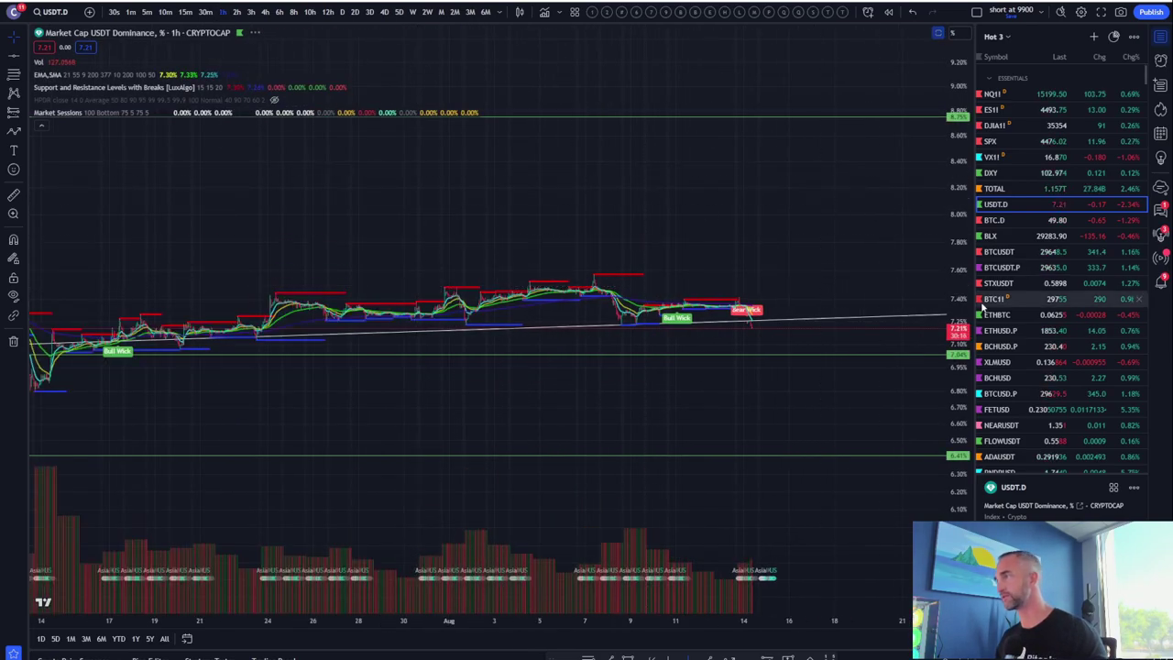
Open BTCUSDT and examine the latest rally against the 29499.6 level on the 1-hour and 4-hour timeframes
{"action": "left_click", "coordinate": [1001, 251]}
{"action": "scroll", "coordinate": [386, 312], "scroll_direction": "up", "scroll_amount": 3}
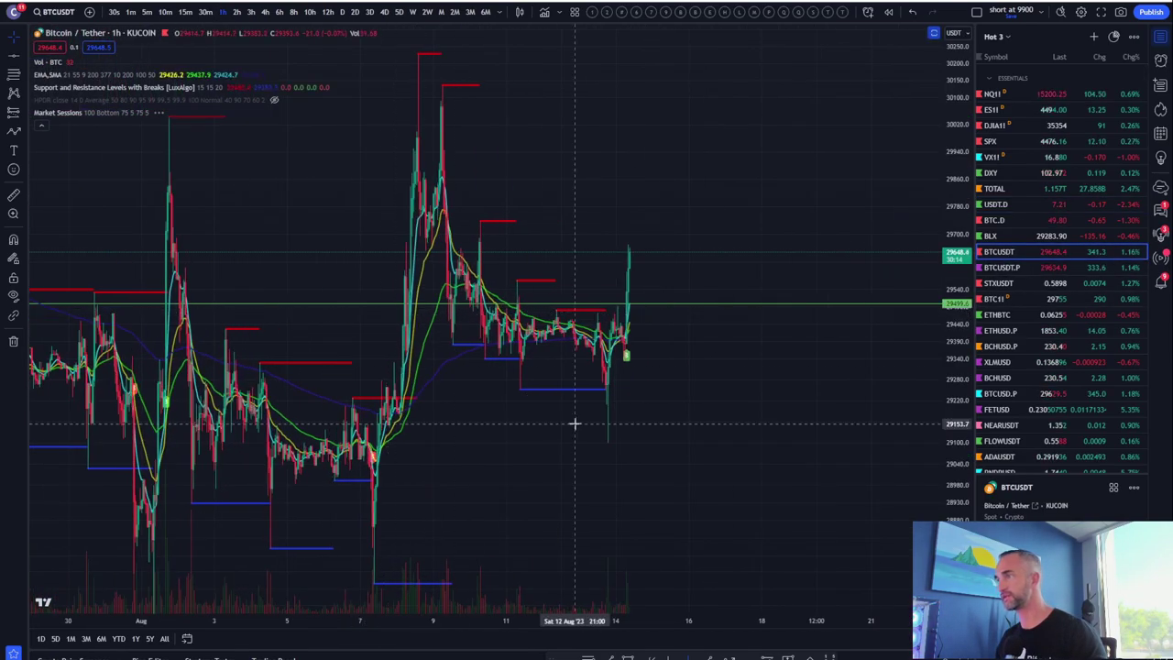
{"action": "left_click_drag", "start_coordinate": [749, 458], "coordinate": [917, 427]}
{"action": "scroll", "coordinate": [880, 426], "scroll_direction": "up", "scroll_amount": 4}
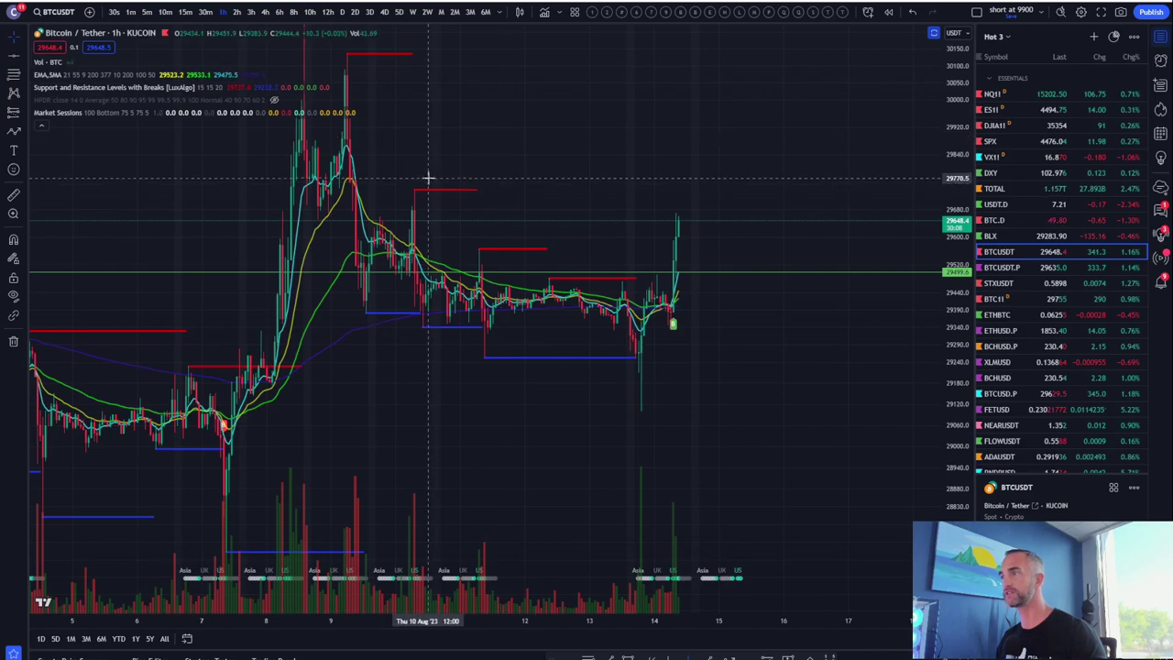
{"action": "left_click", "coordinate": [267, 13]}
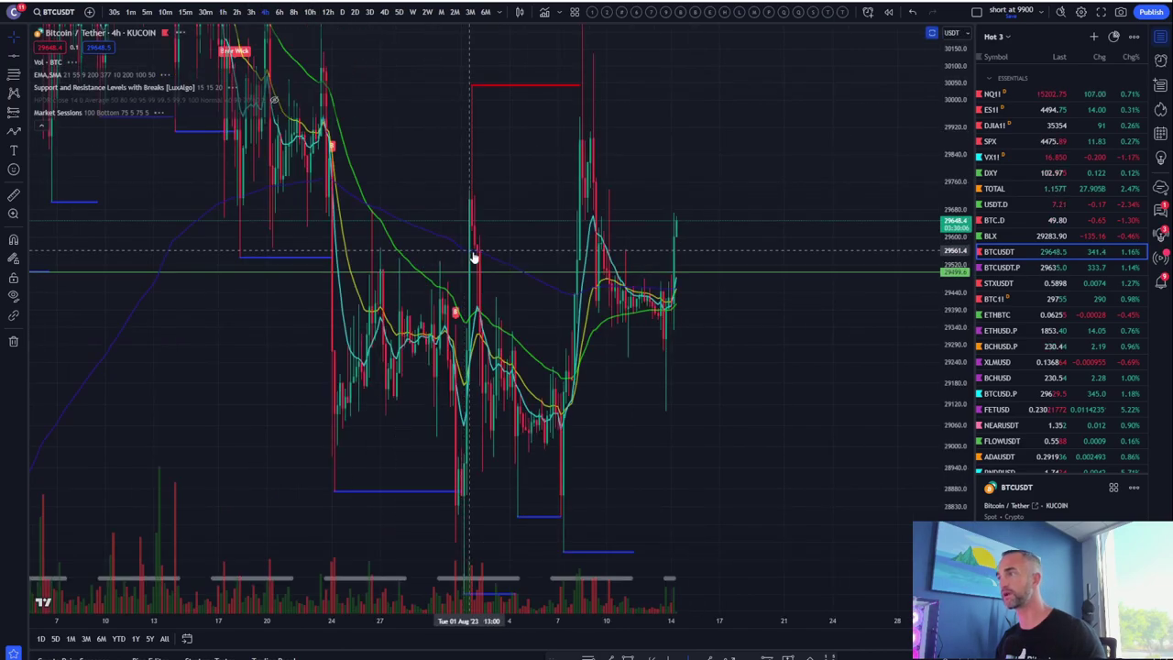
{"action": "scroll", "coordinate": [981, 381], "scroll_direction": "down", "scroll_amount": 1}
Open BTCUSDT.P and brush a projected path up to the 30083.2 level, stepping down through 28548.9 to about 27700
{"action": "scroll", "coordinate": [980, 380], "scroll_direction": "down", "scroll_amount": 5}
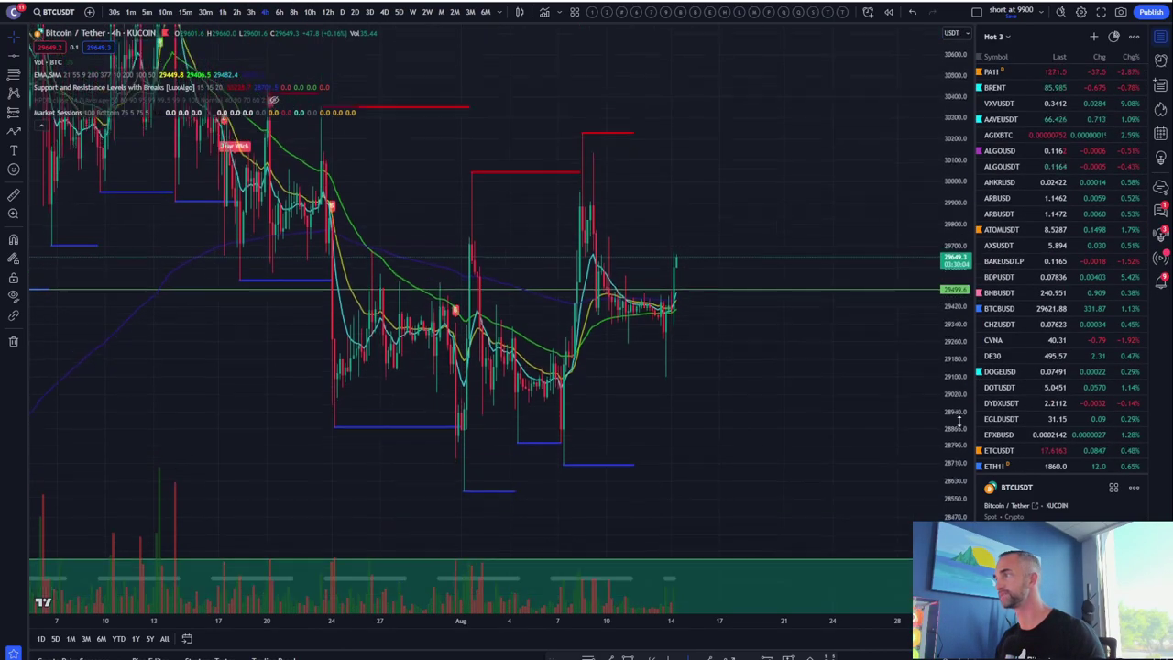
{"action": "scroll", "coordinate": [1009, 431], "scroll_direction": "down", "scroll_amount": 10}
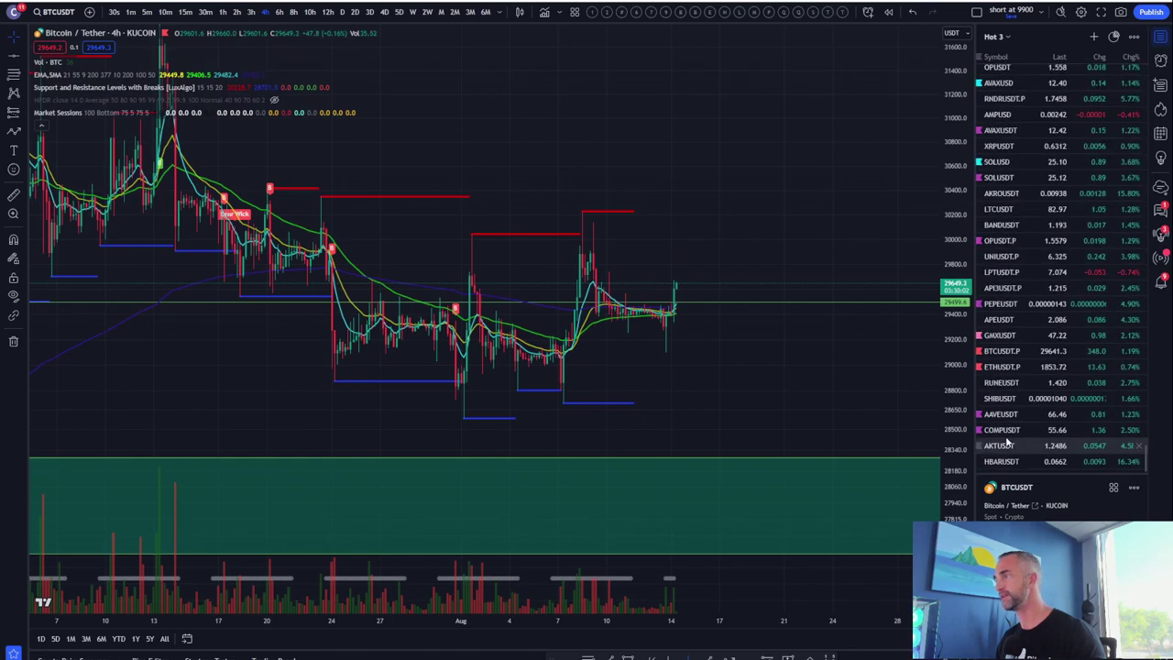
{"action": "left_click", "coordinate": [1036, 354]}
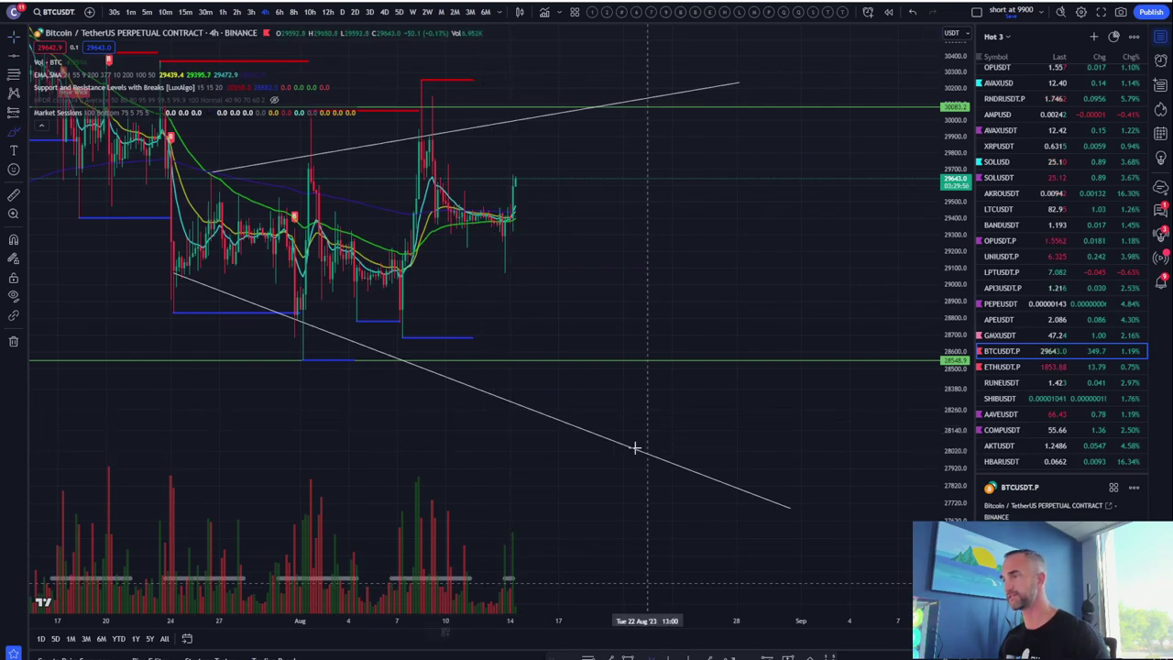
{"action": "mouse_move", "coordinate": [513, 192]}
{"action": "left_mouse_down"}
{"action": "mouse_move", "coordinate": [541, 131]}
{"action": "mouse_move", "coordinate": [601, 106]}
{"action": "mouse_move", "coordinate": [658, 218]}
{"action": "mouse_move", "coordinate": [740, 217]}
{"action": "mouse_move", "coordinate": [901, 330]}
{"action": "mouse_move", "coordinate": [910, 362]}
{"action": "left_mouse_up"}
{"action": "scroll", "coordinate": [908, 366], "scroll_direction": "down", "scroll_amount": 5}
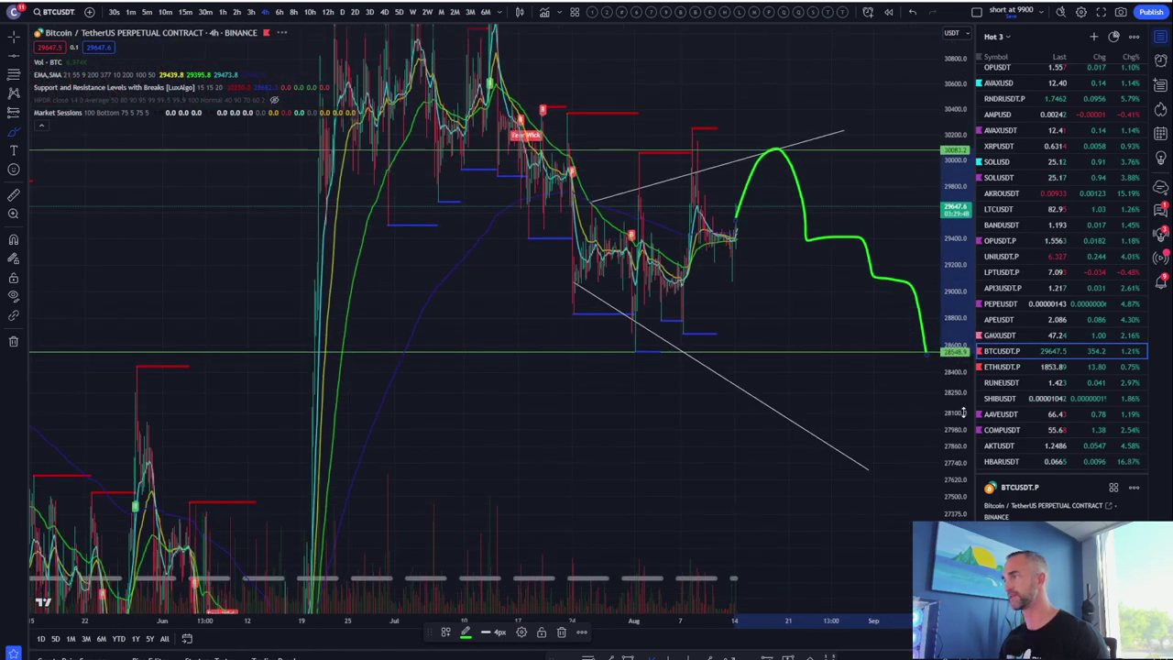
{"action": "left_click_drag", "start_coordinate": [923, 354], "coordinate": [924, 417]}
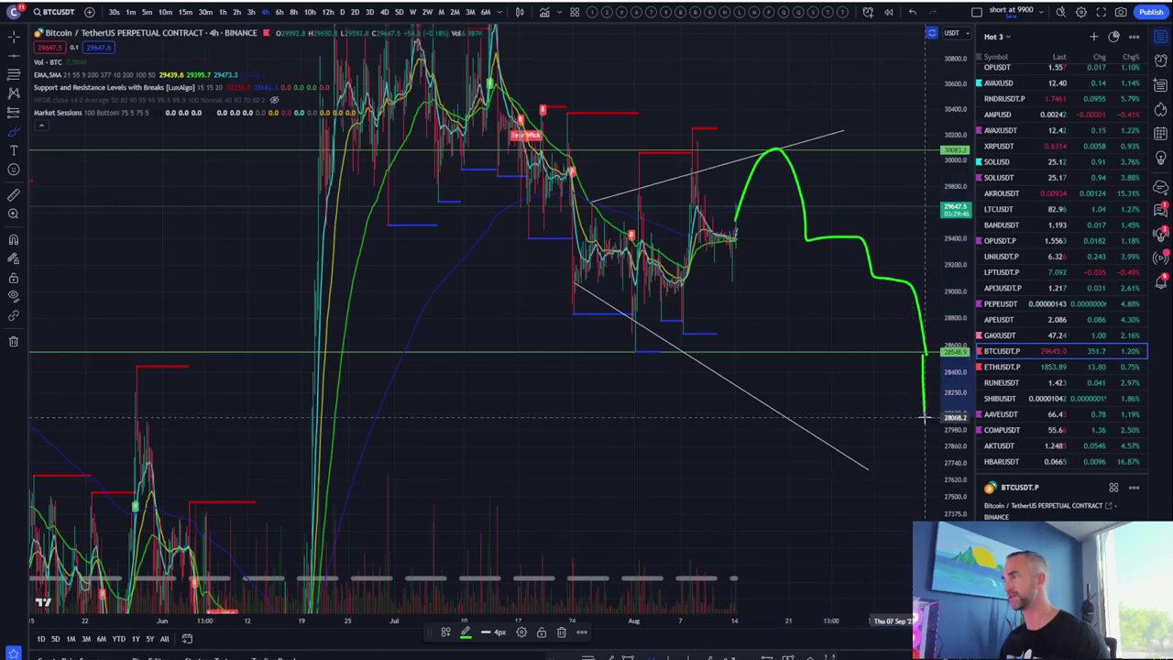
Examine the projected path on the 4-hour chart against price history back to September 2022
{"action": "scroll", "coordinate": [862, 538], "scroll_direction": "down", "scroll_amount": 6}
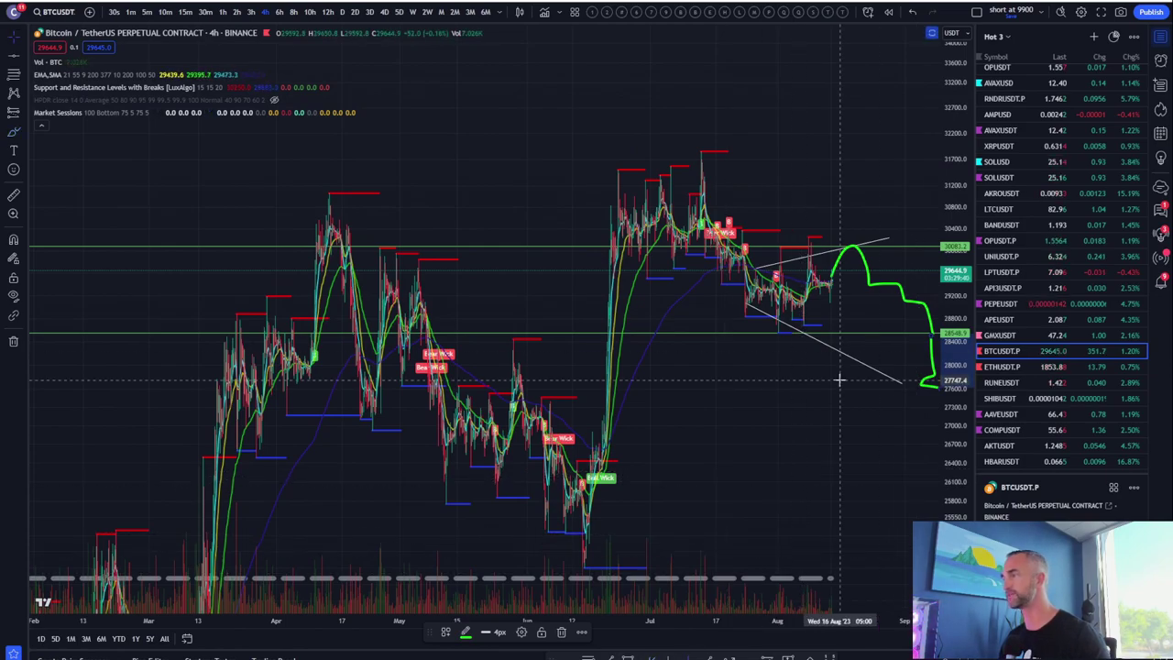
{"action": "left_click_drag", "start_coordinate": [838, 374], "coordinate": [497, 554]}
{"action": "scroll", "coordinate": [578, 252], "scroll_direction": "down", "scroll_amount": 4}
{"action": "left_click_drag", "start_coordinate": [971, 208], "coordinate": [968, 304]}
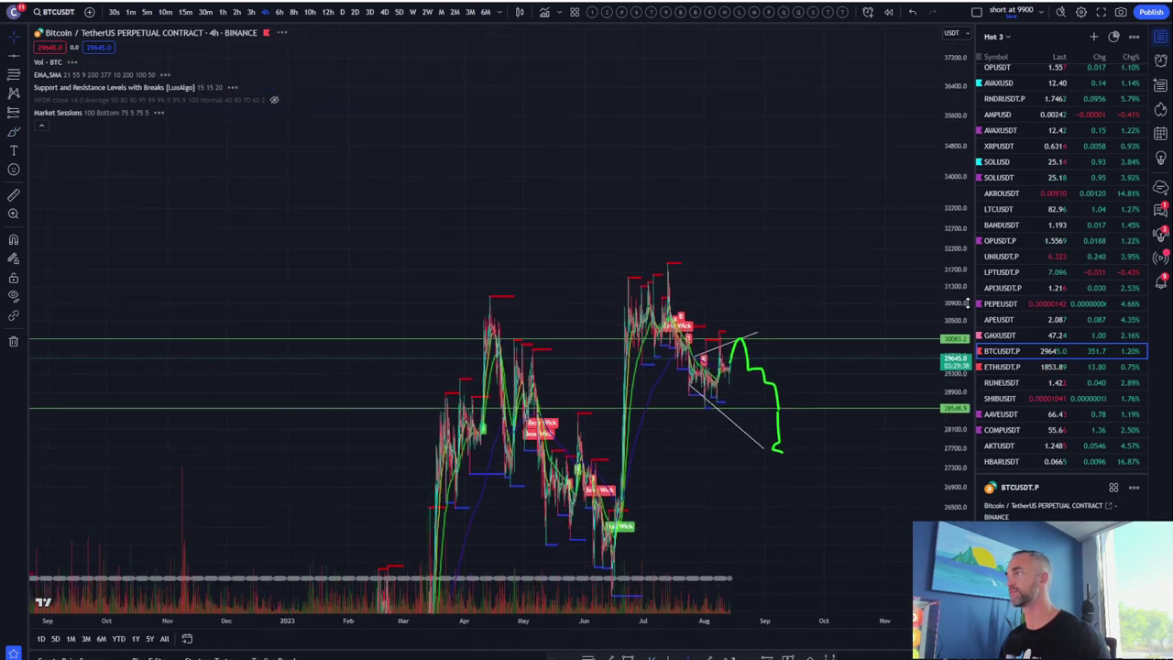
Switch BTCUSDT.P to the daily timeframe and examine the 2021 highs, the 2022 decline and the 2023 recovery
{"action": "left_click", "coordinate": [344, 13]}
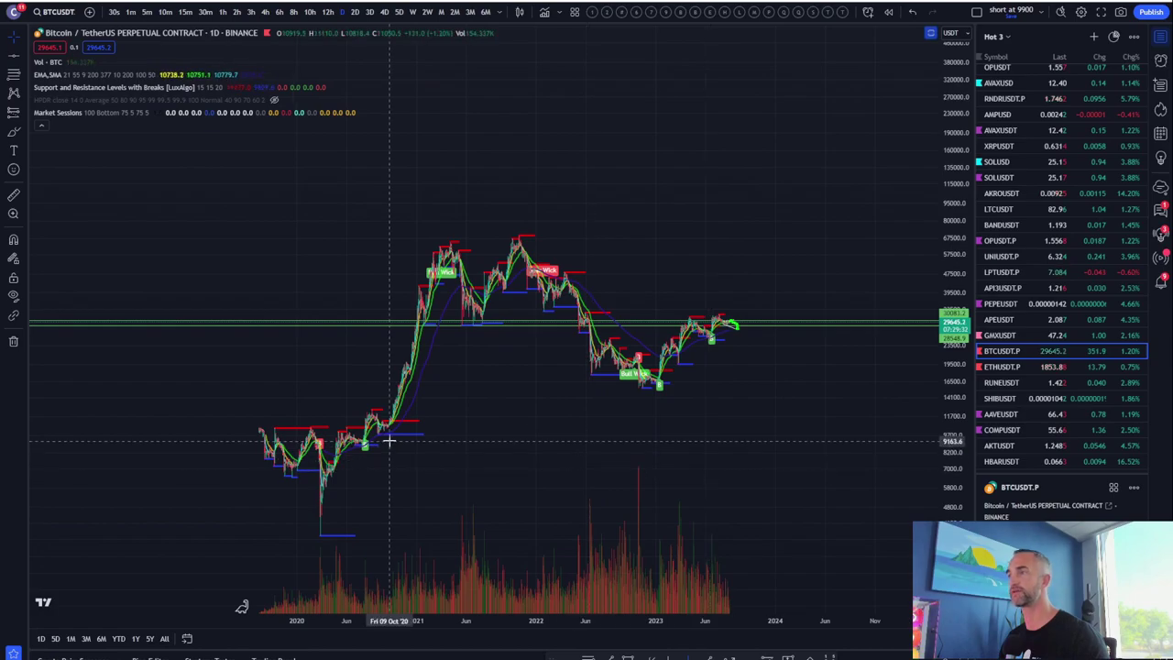
{"action": "scroll", "coordinate": [391, 431], "scroll_direction": "up", "scroll_amount": 3}
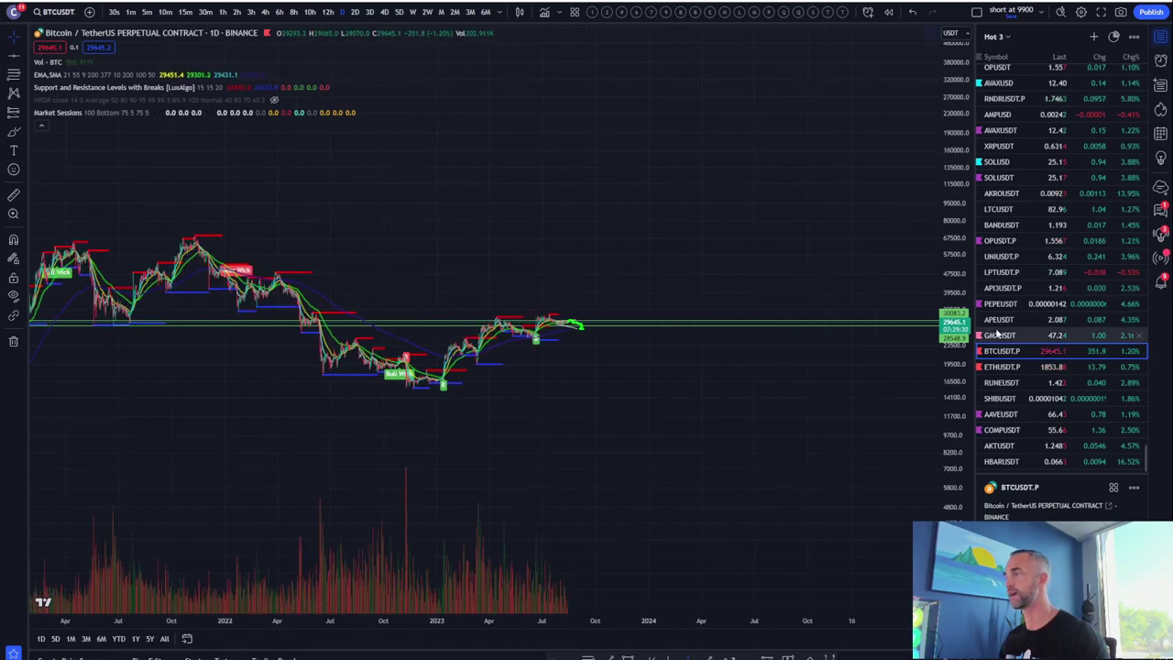
{"action": "scroll", "coordinate": [949, 374], "scroll_direction": "up", "scroll_amount": 5}
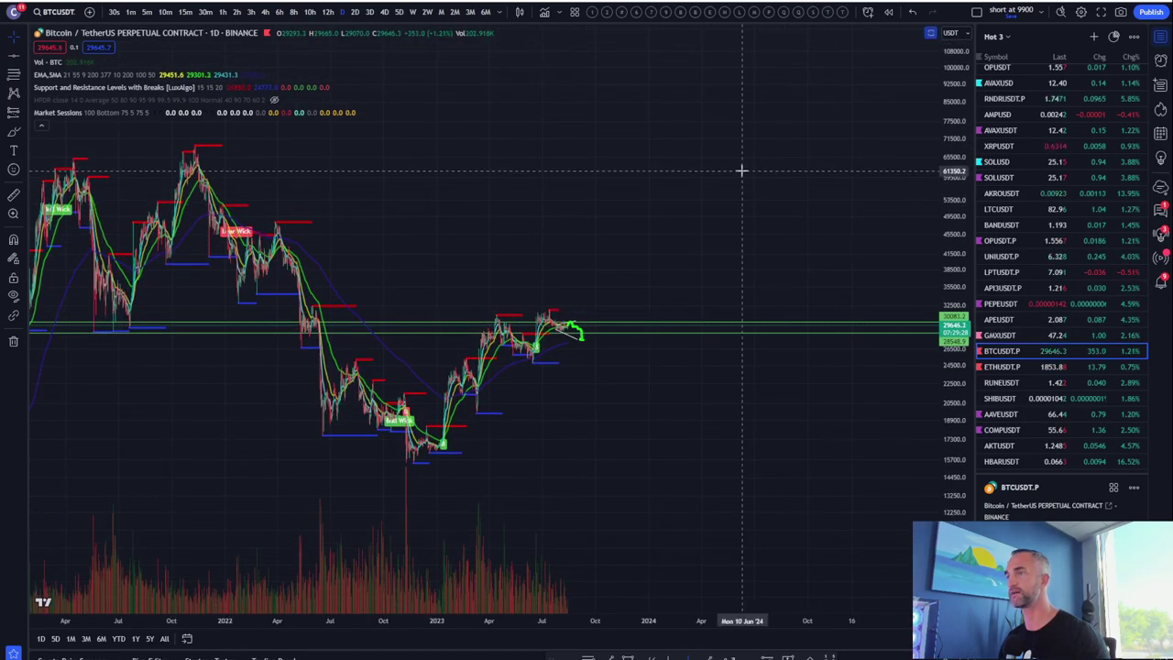
{"action": "left_click_drag", "start_coordinate": [499, 222], "coordinate": [723, 186]}
{"action": "scroll", "coordinate": [721, 188], "scroll_direction": "up", "scroll_amount": 2}
{"action": "scroll", "coordinate": [288, 134], "scroll_direction": "up", "scroll_amount": 3}
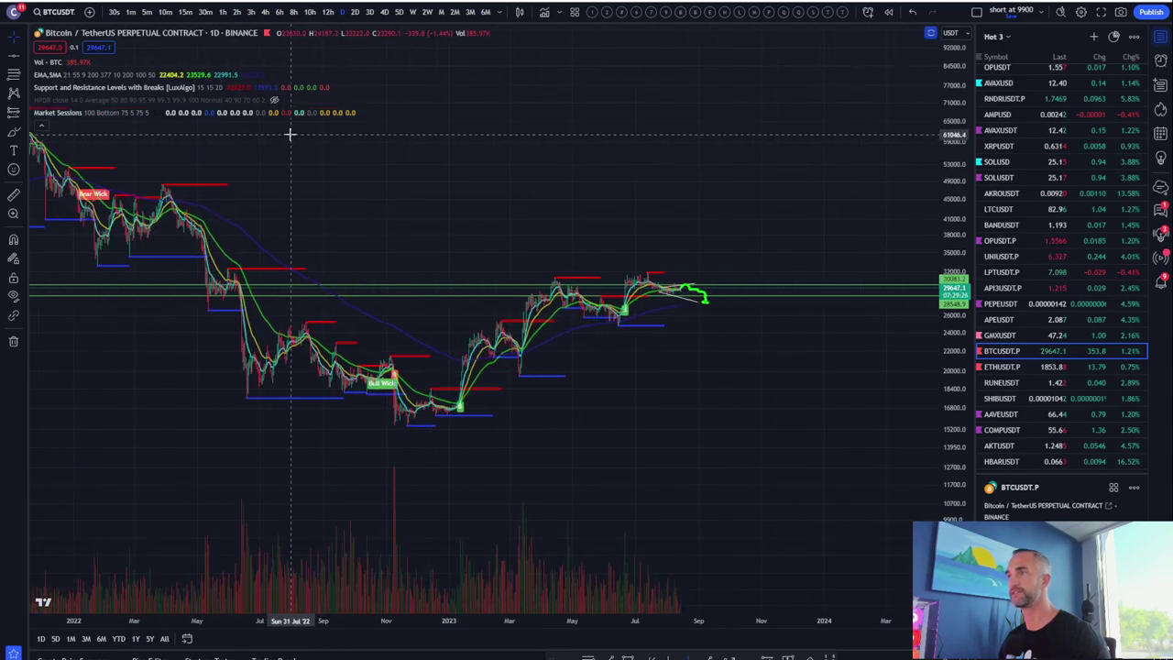
{"action": "scroll", "coordinate": [492, 141], "scroll_direction": "down", "scroll_amount": 5}
{"action": "scroll", "coordinate": [367, 230], "scroll_direction": "up", "scroll_amount": 2}
{"action": "scroll", "coordinate": [514, 148], "scroll_direction": "up", "scroll_amount": 5}
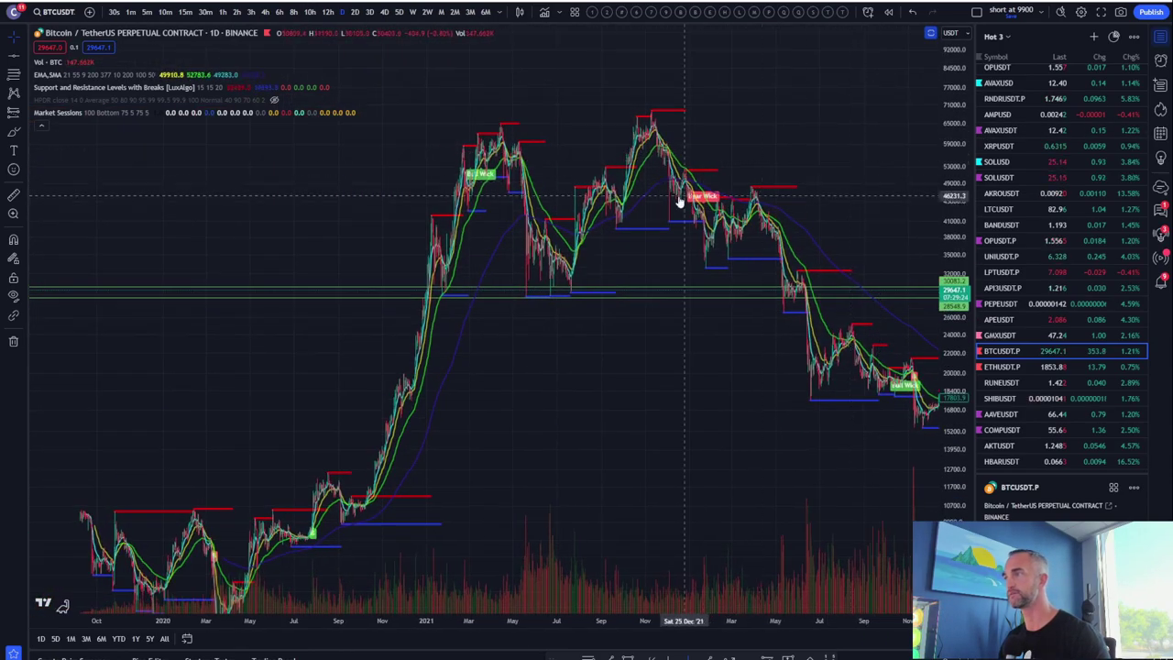
{"action": "scroll", "coordinate": [735, 129], "scroll_direction": "down", "scroll_amount": 5}
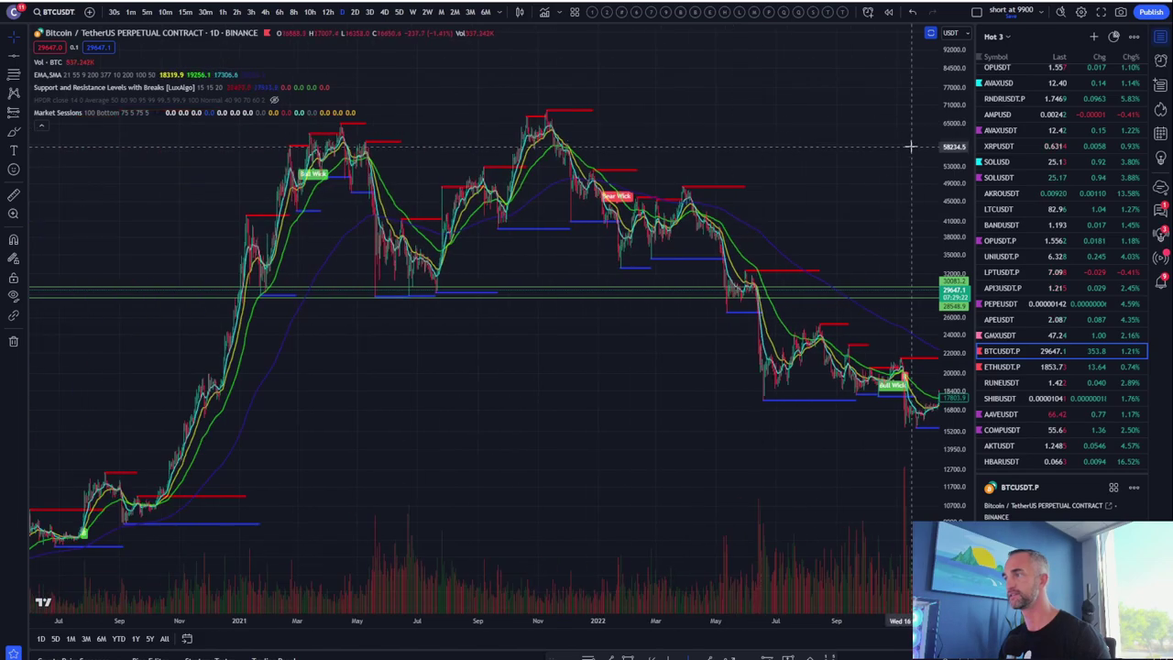
{"action": "scroll", "coordinate": [848, 65], "scroll_direction": "down", "scroll_amount": 3}
{"action": "mouse_move", "coordinate": [673, 115]}
{"action": "left_mouse_down"}
{"action": "mouse_move", "coordinate": [477, 134]}
{"action": "mouse_move", "coordinate": [527, 135]}
{"action": "left_mouse_up"}
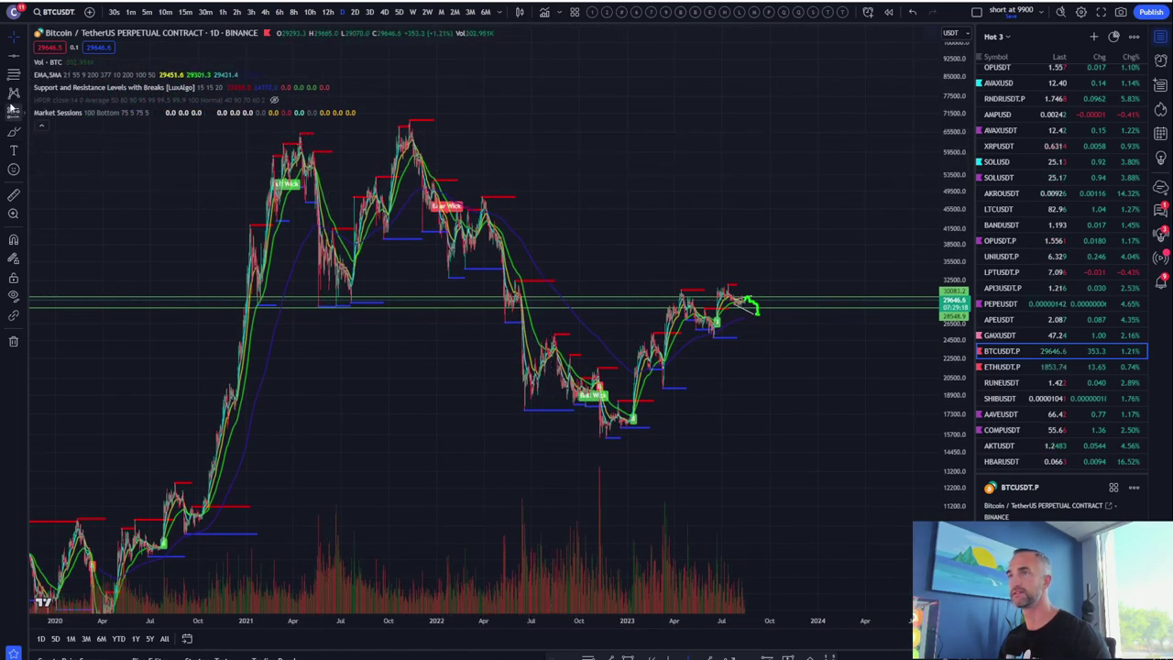
Draw a Fibonacci retracement on the daily chart from about 65602 in March 2022 down to about 16301
{"action": "scroll", "coordinate": [403, 156], "scroll_direction": "up", "scroll_amount": 3}
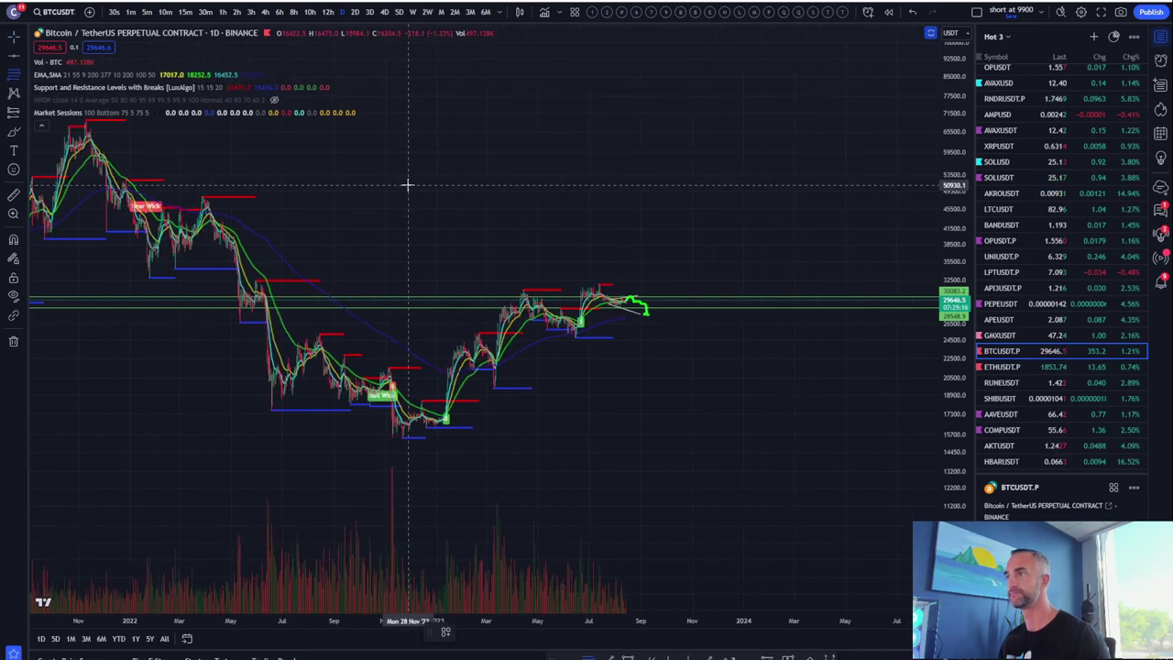
{"action": "left_click", "coordinate": [204, 131]}
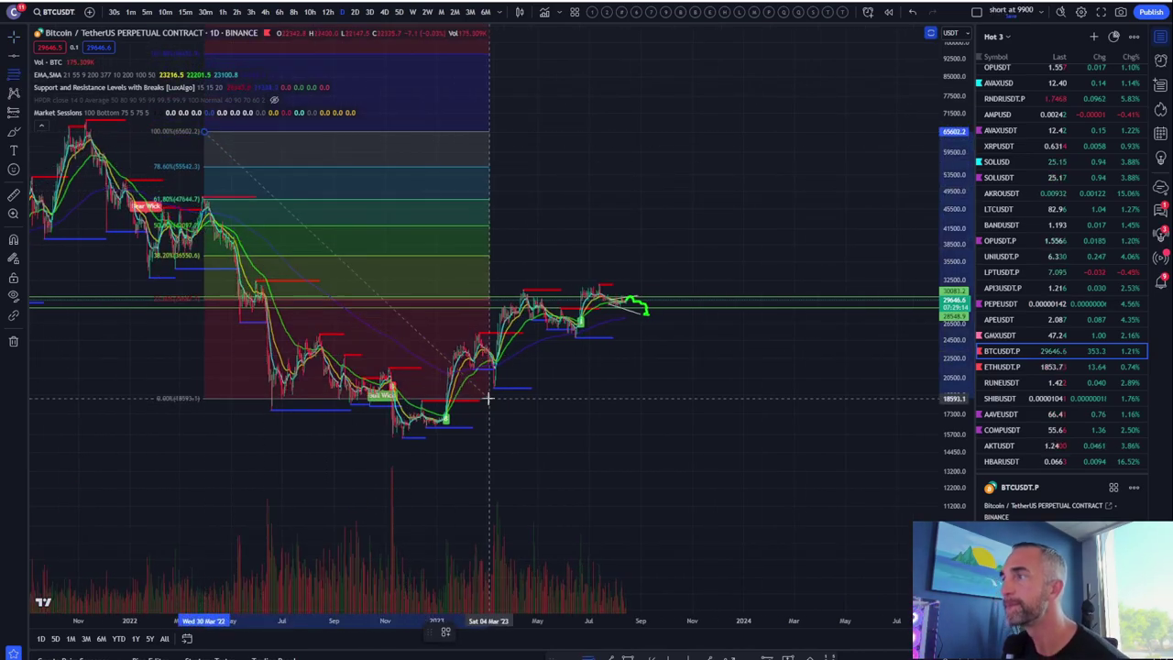
{"action": "left_click", "coordinate": [710, 427]}
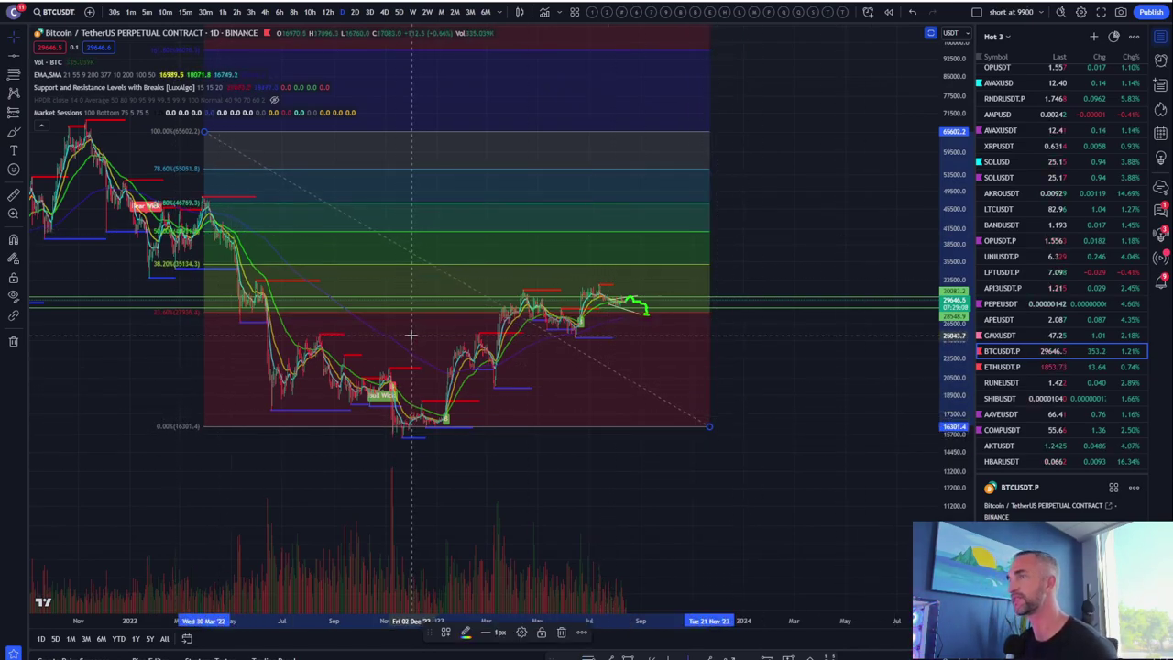
Move the retracement's upper anchor to the November 2021 high at about 69284 and its lower anchor to about 15397
{"action": "scroll", "coordinate": [704, 206], "scroll_direction": "down", "scroll_amount": 3}
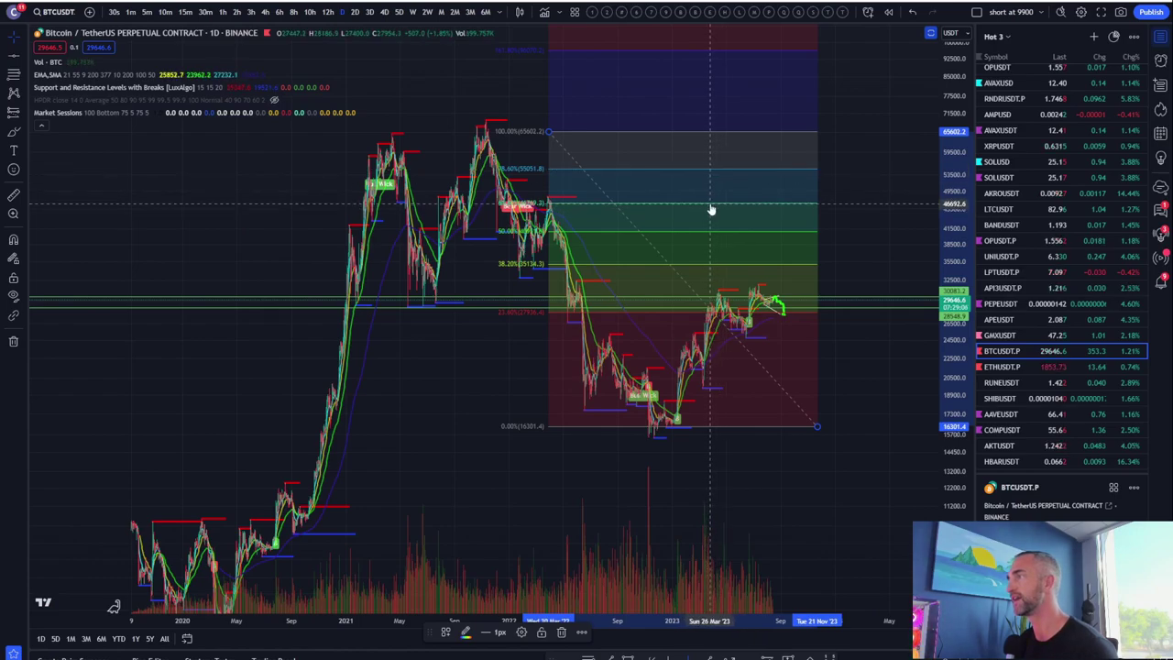
{"action": "left_click_drag", "start_coordinate": [547, 133], "coordinate": [471, 120]}
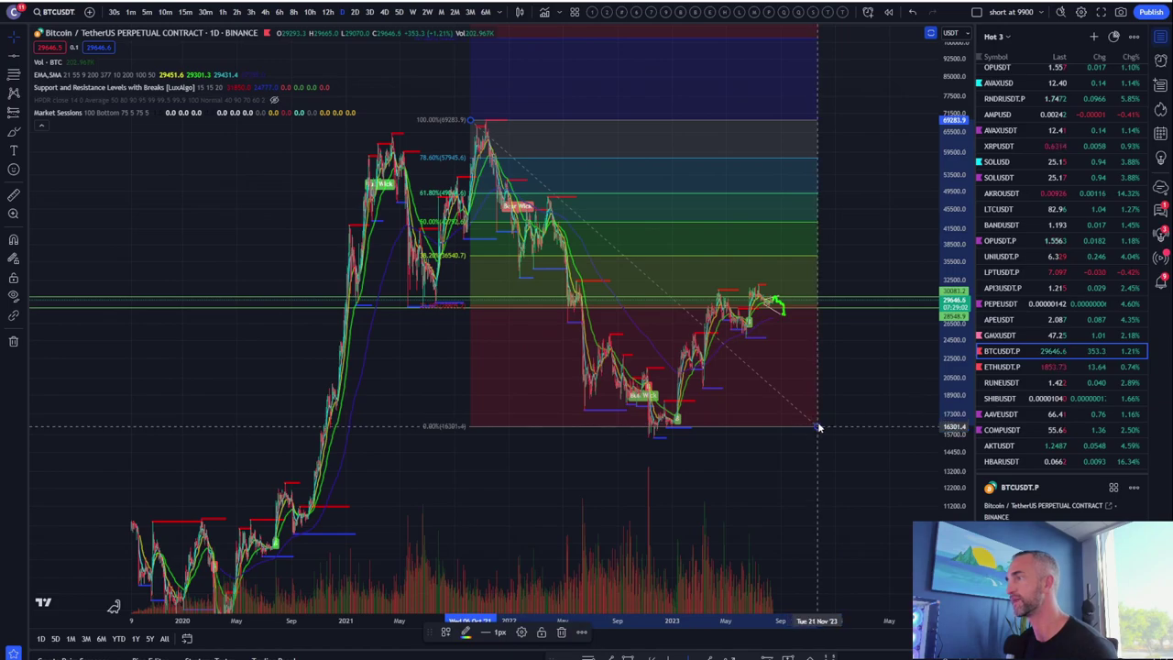
{"action": "left_click_drag", "start_coordinate": [820, 427], "coordinate": [820, 439]}
Brush a continuation of the projected path up to the 61.8% retracement and mark the target area at about 47000 to 49000
{"action": "scroll", "coordinate": [623, 452], "scroll_direction": "up", "scroll_amount": 2}
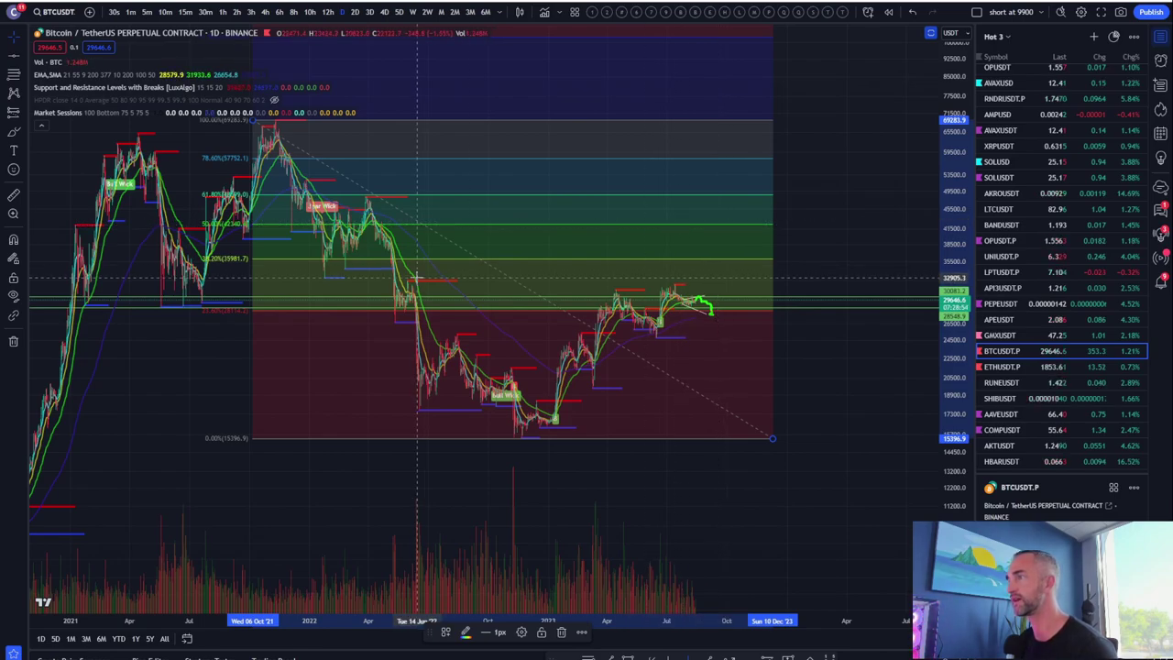
{"action": "scroll", "coordinate": [417, 385], "scroll_direction": "up", "scroll_amount": 2}
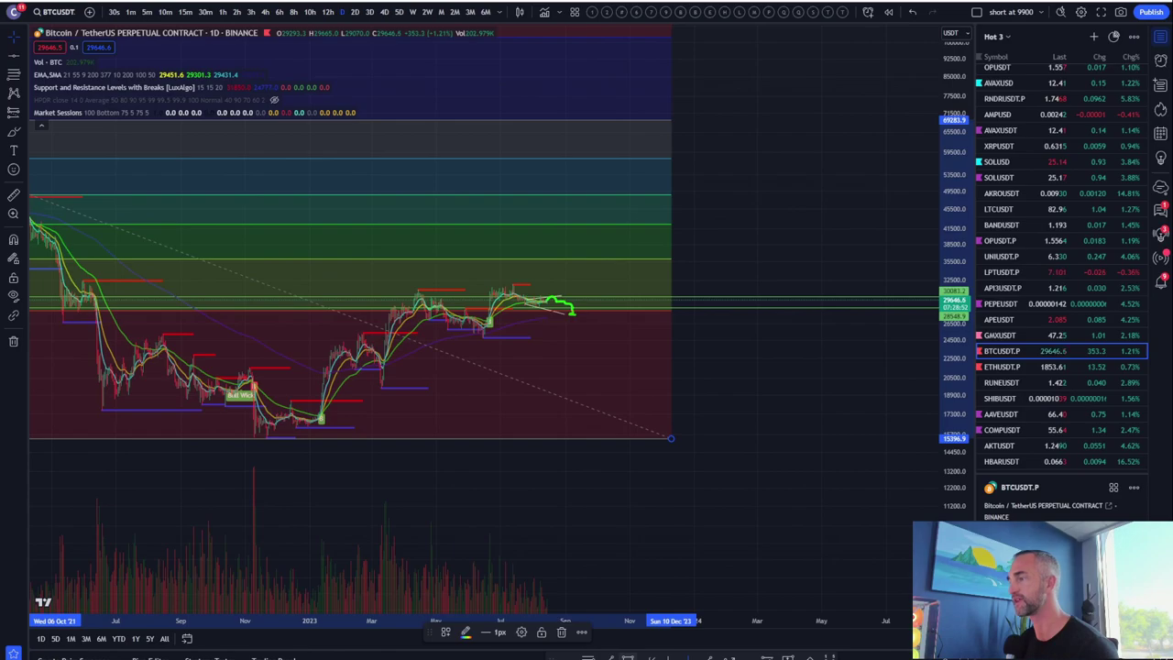
{"action": "left_click", "coordinate": [599, 292]}
{"action": "mouse_move", "coordinate": [576, 313]}
{"action": "left_mouse_down"}
{"action": "mouse_move", "coordinate": [639, 235]}
{"action": "mouse_move", "coordinate": [647, 203]}
{"action": "mouse_move", "coordinate": [540, 204]}
{"action": "mouse_move", "coordinate": [692, 192]}
{"action": "mouse_move", "coordinate": [443, 205]}
{"action": "mouse_move", "coordinate": [669, 195]}
{"action": "left_mouse_up"}
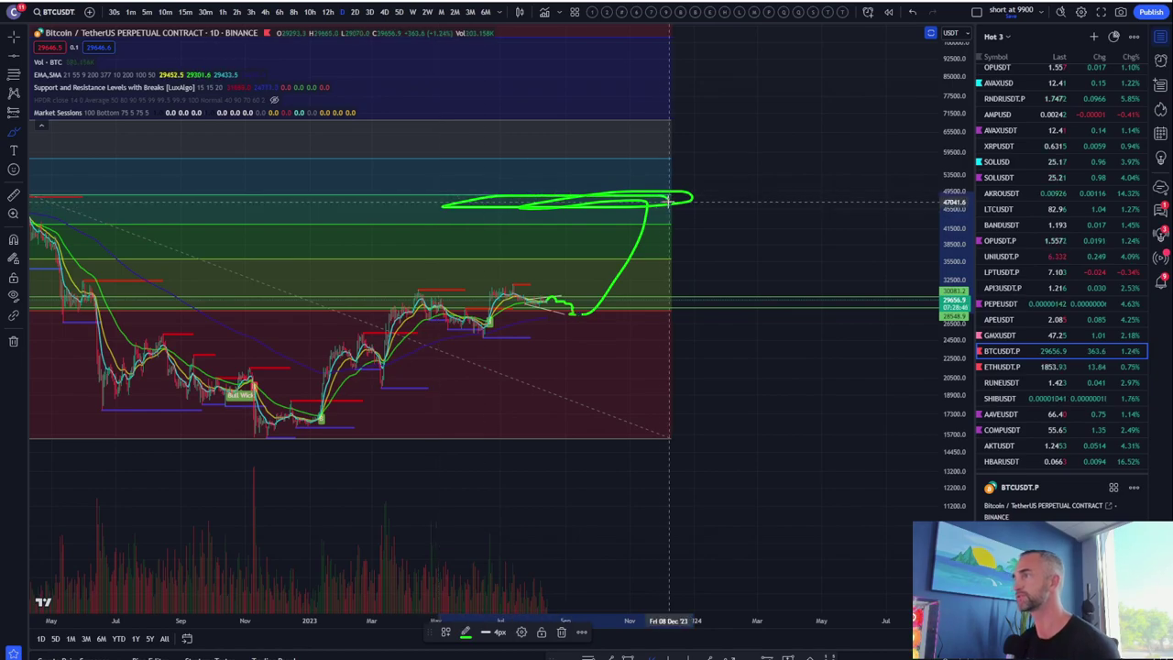
{"action": "scroll", "coordinate": [669, 198], "scroll_direction": "down", "scroll_amount": 3}
{"action": "scroll", "coordinate": [851, 481], "scroll_direction": "down", "scroll_amount": 3}
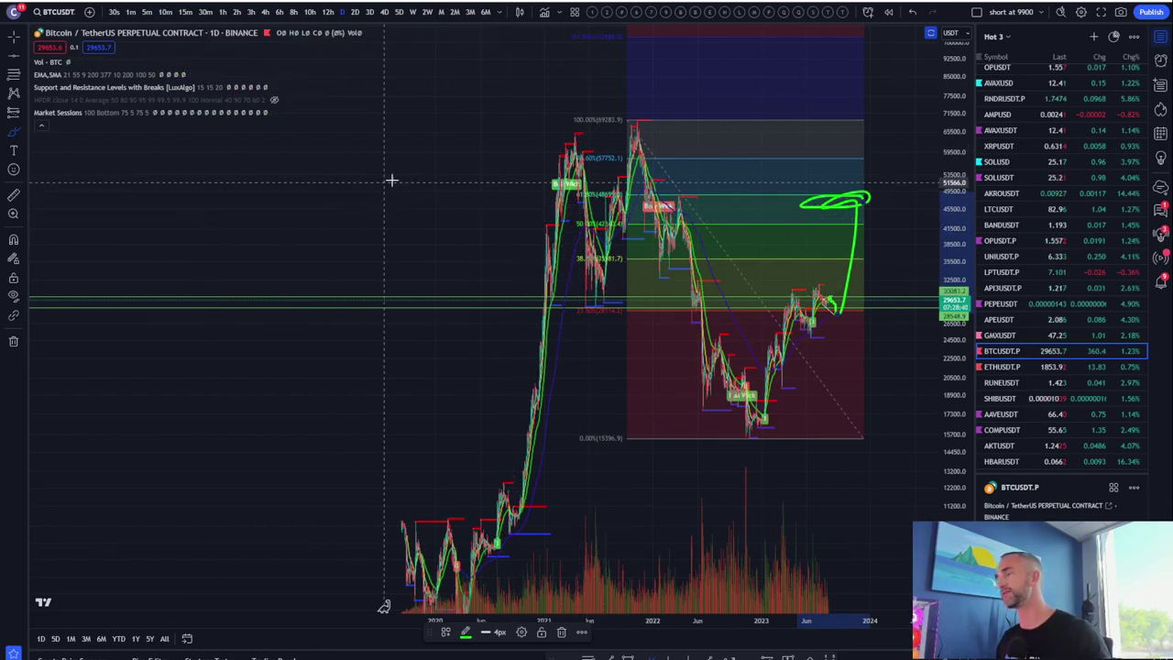
{"action": "scroll", "coordinate": [372, 194], "scroll_direction": "up", "scroll_amount": 3}
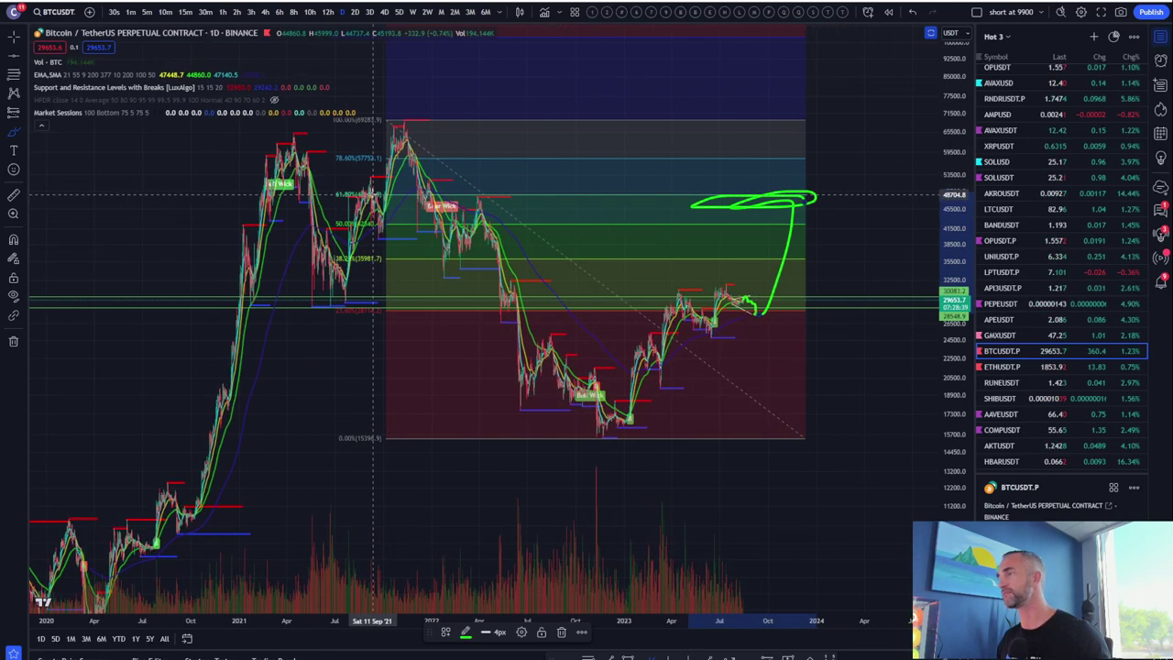
Open UNIUSDT.P on the daily timeframe and examine recent price action around the green zone
{"action": "left_click", "coordinate": [1003, 257]}
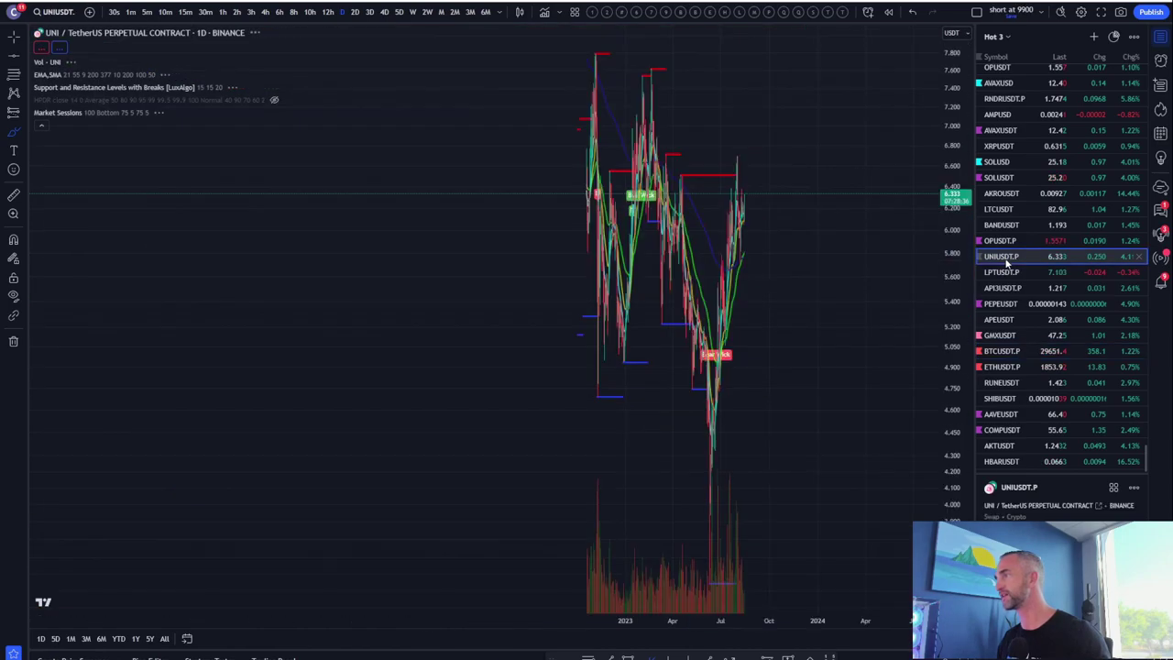
{"action": "scroll", "coordinate": [655, 314], "scroll_direction": "up", "scroll_amount": 3}
{"action": "scroll", "coordinate": [189, 315], "scroll_direction": "up", "scroll_amount": 3}
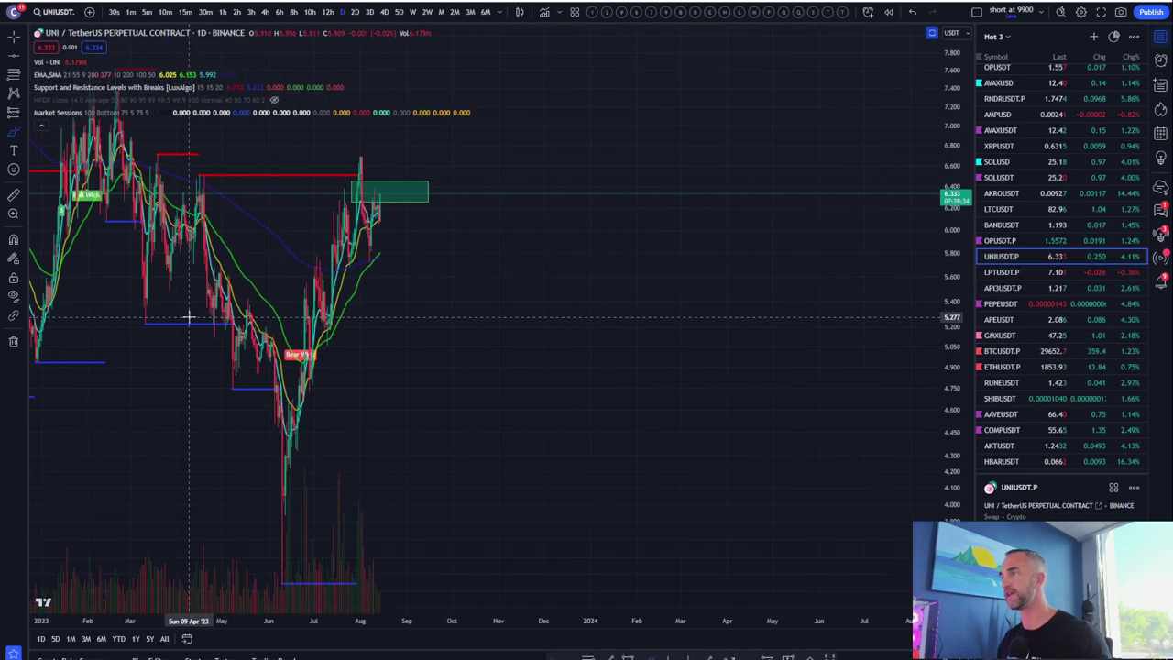